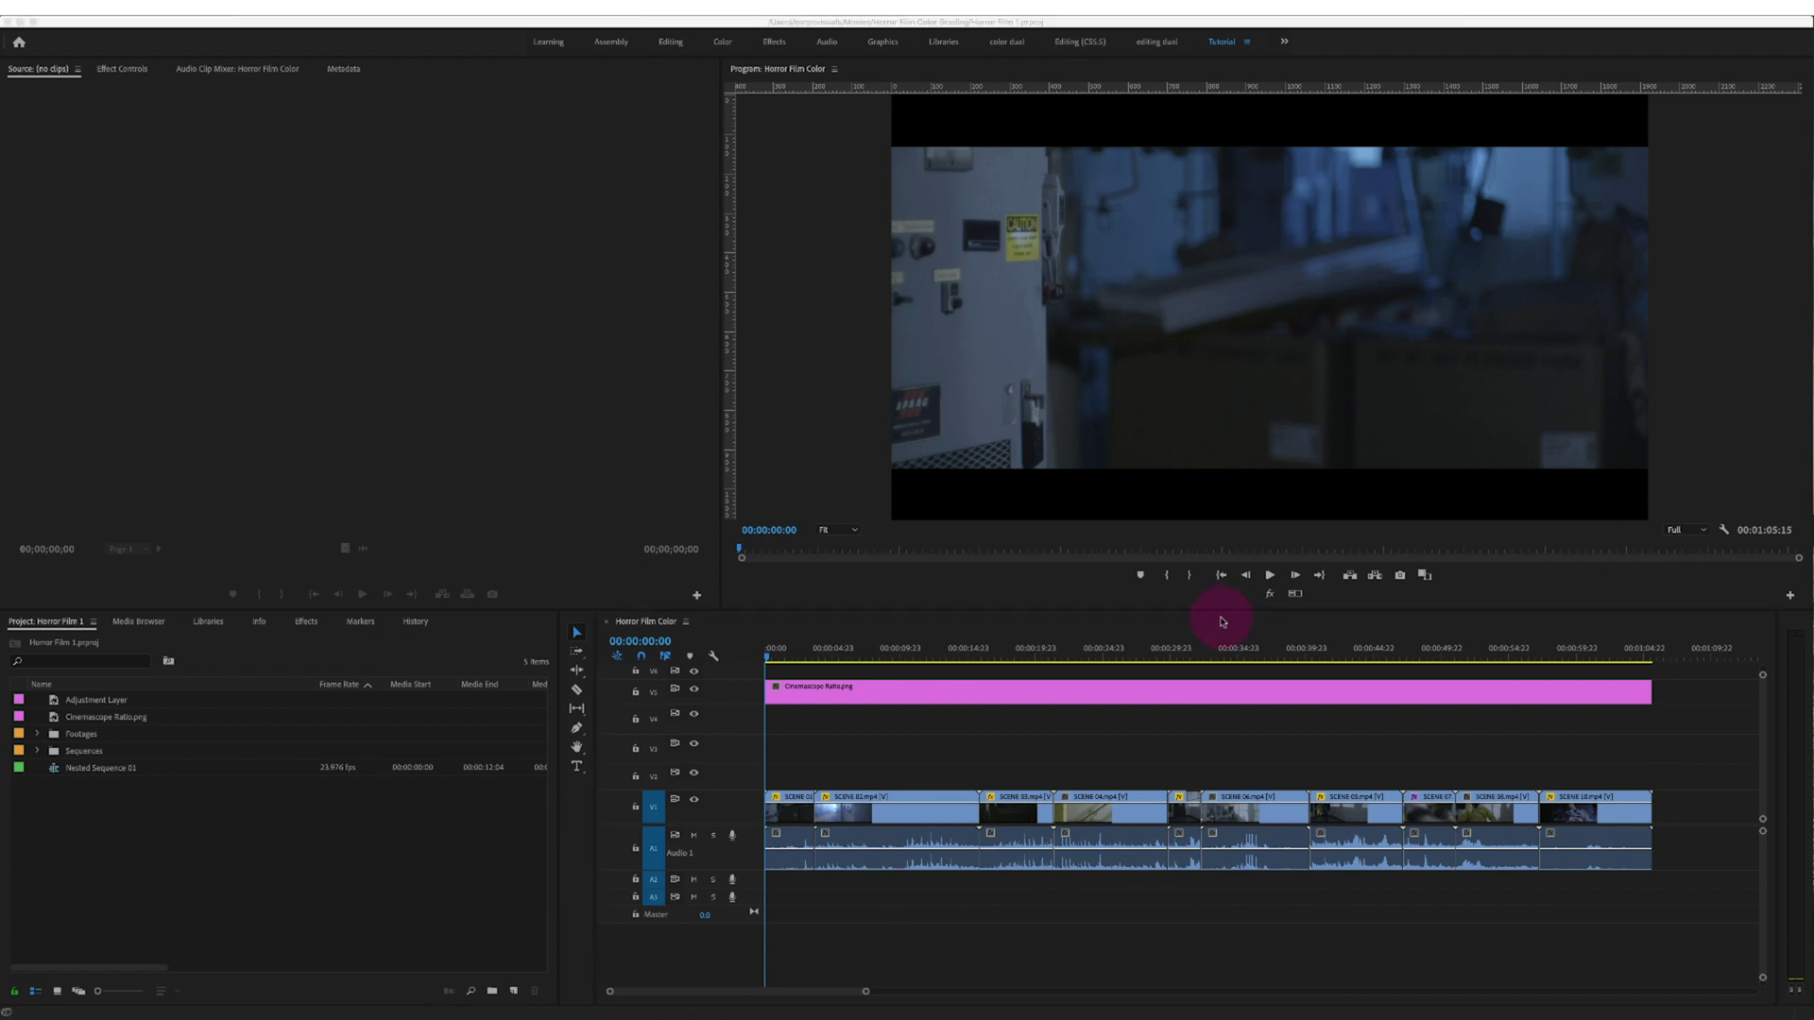
Select the Cinemascope Ratio overlay clip in the timeline
click(1170, 739)
mouse_move(806, 760)
mouse_down()
mouse_move(1151, 833)
mouse_move(1599, 851)
mouse_move(1449, 915)
mouse_up()
click(1449, 915)
drag(1086, 757, 847, 686)
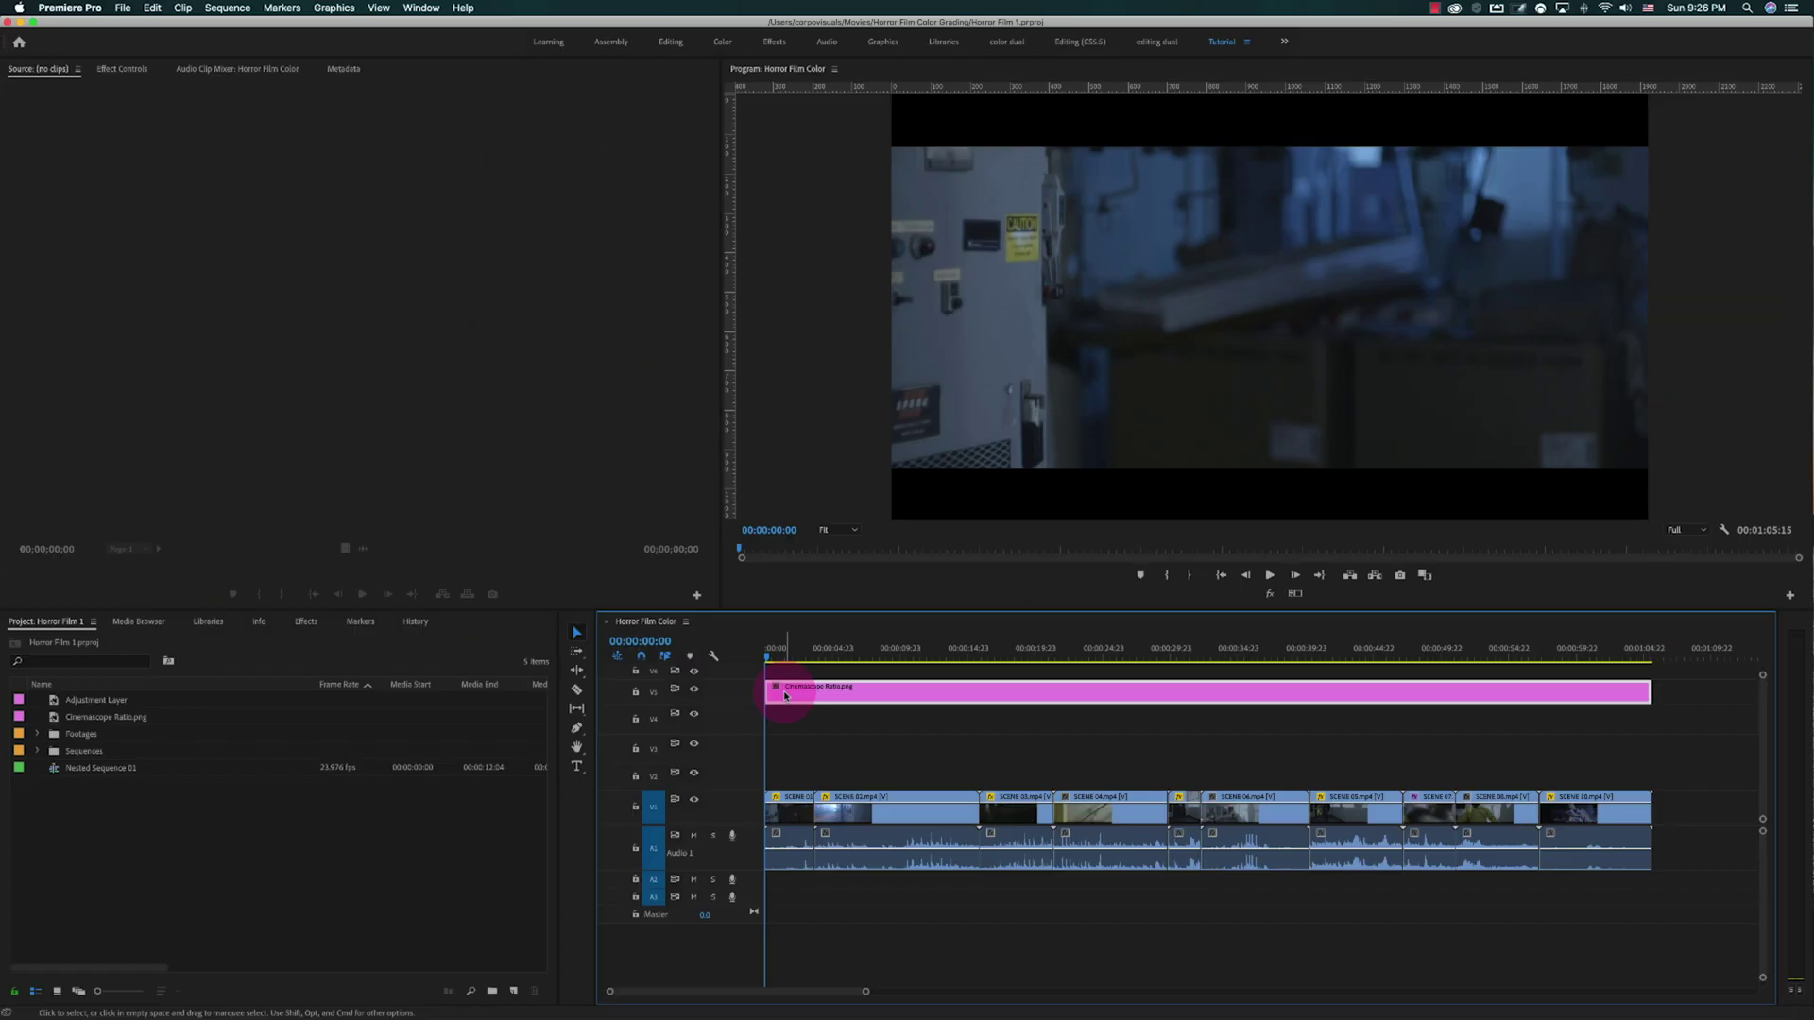
click(1204, 731)
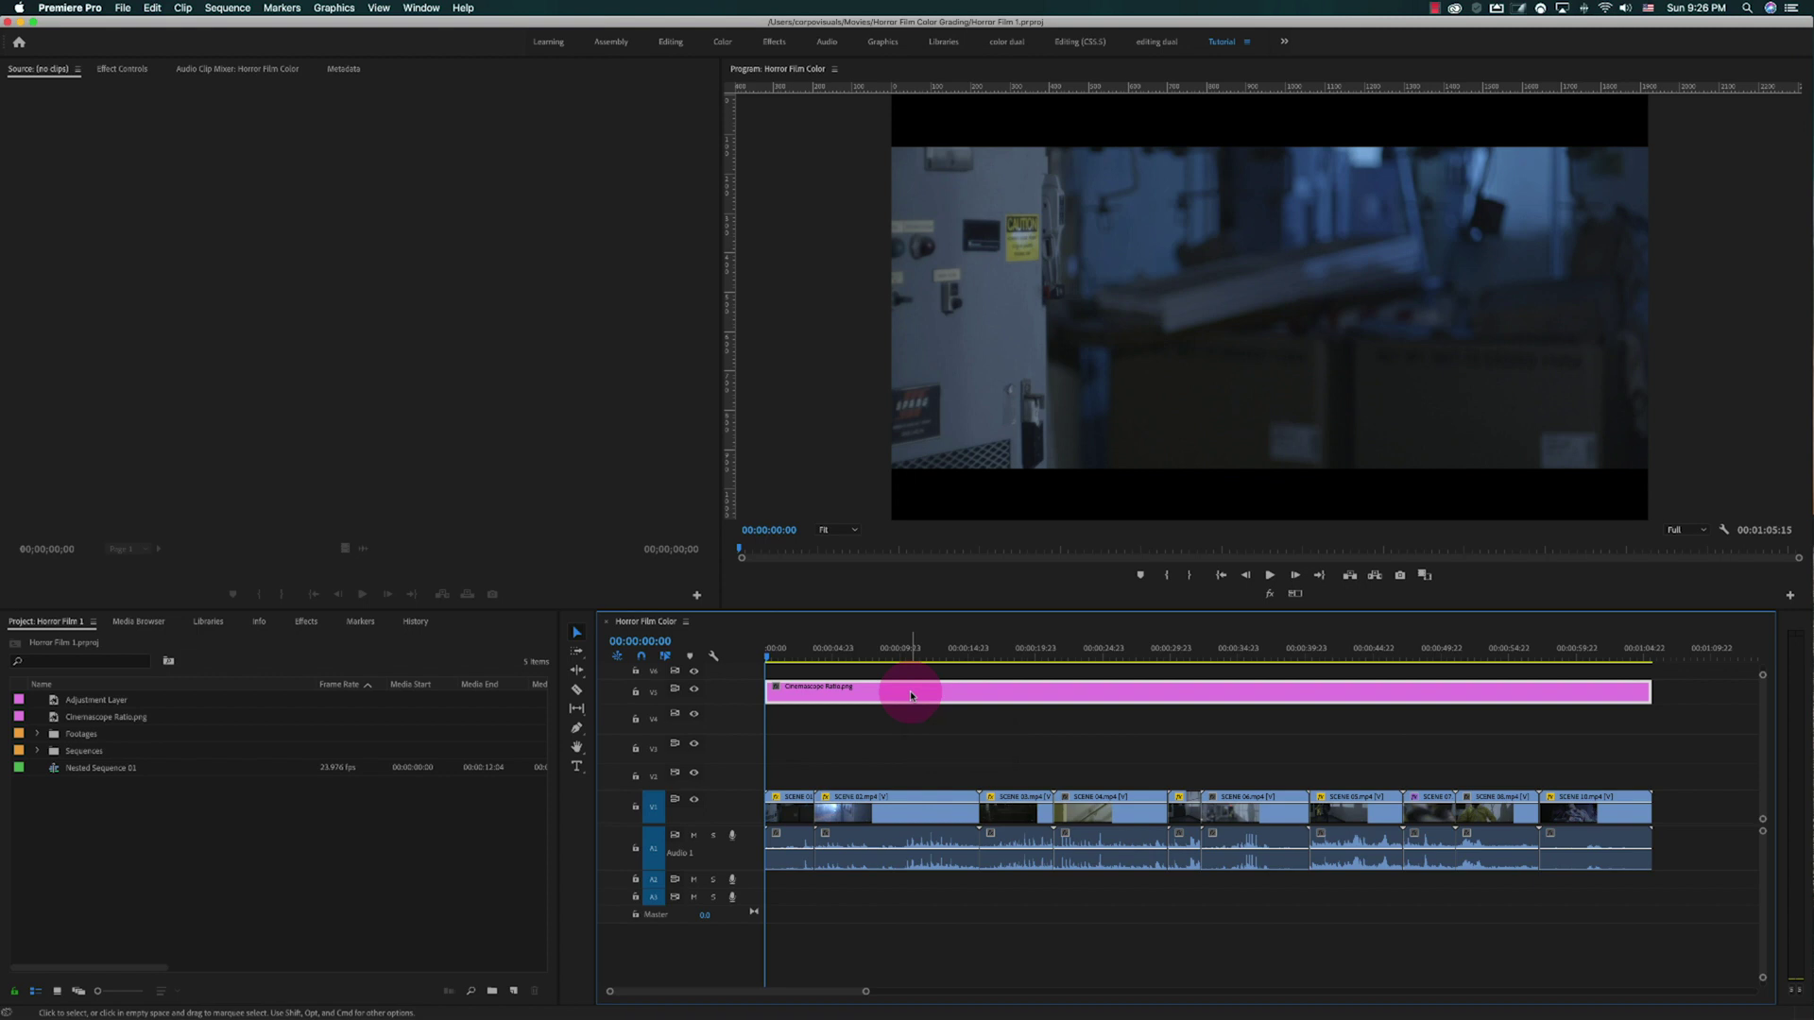
Load Cinemascope Ratio.png into the Source monitor with the Transparency Grid shown
click(85, 767)
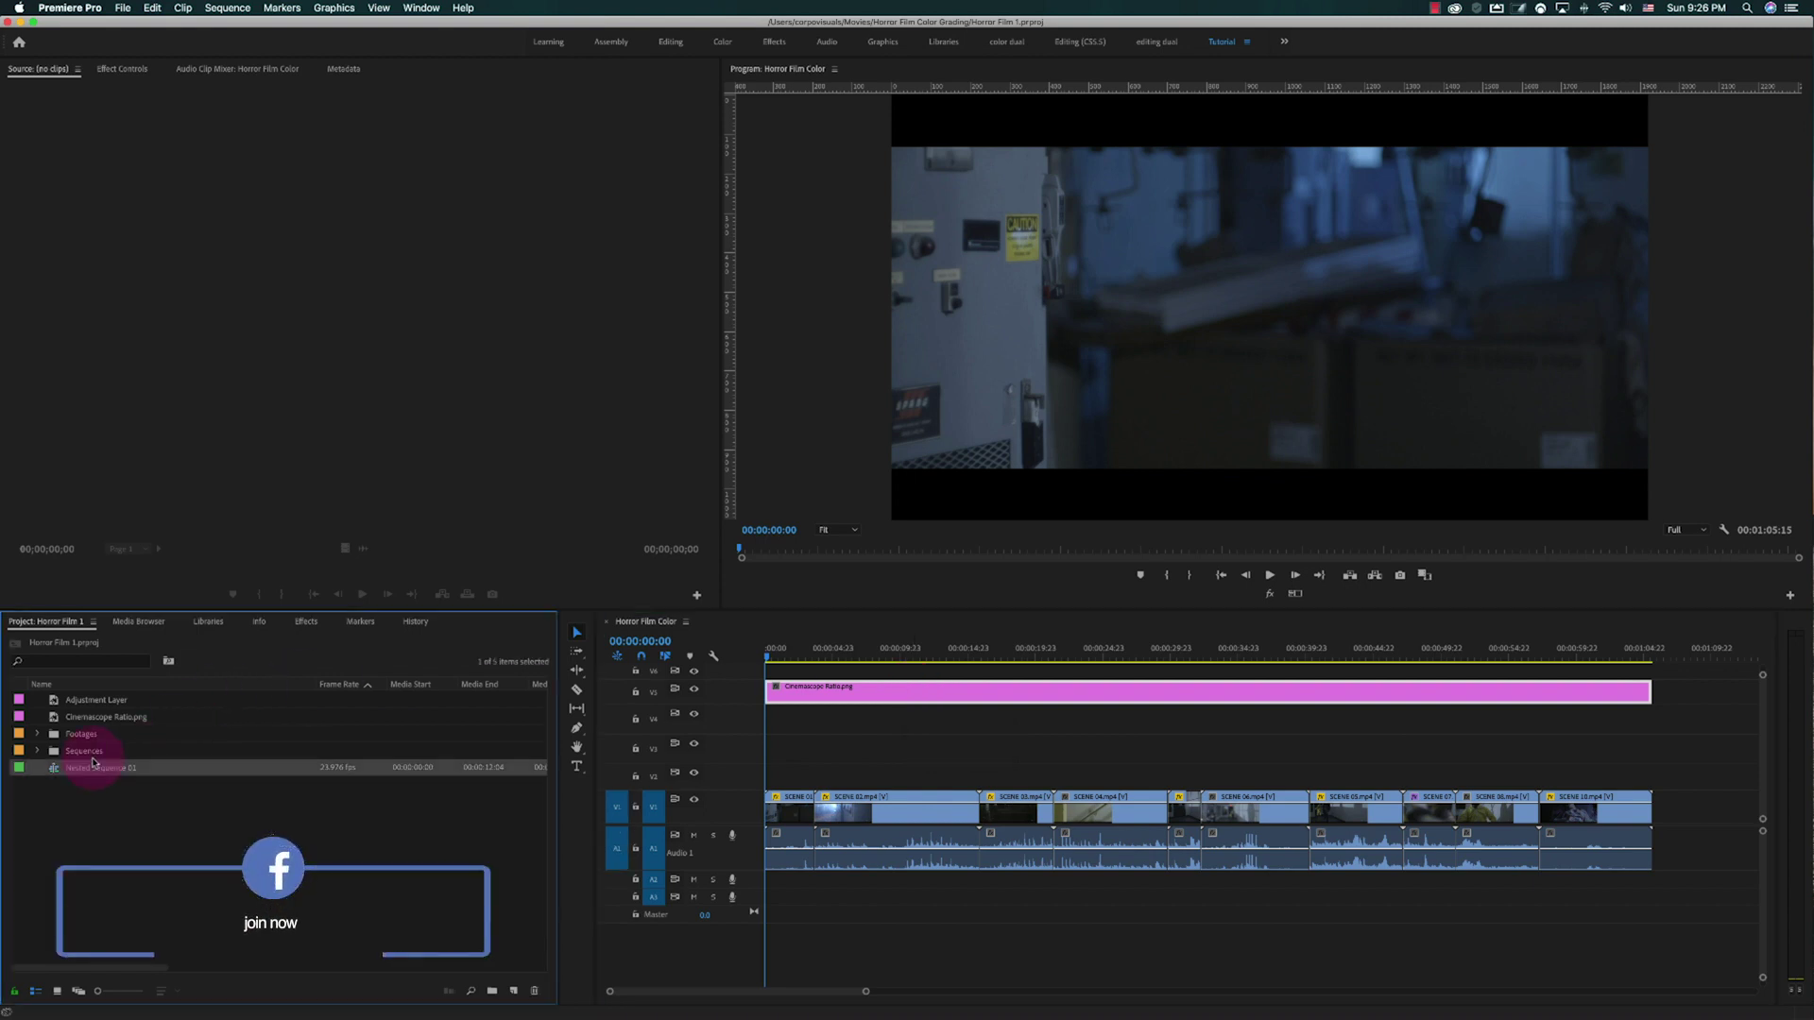
double_click(102, 714)
click(628, 548)
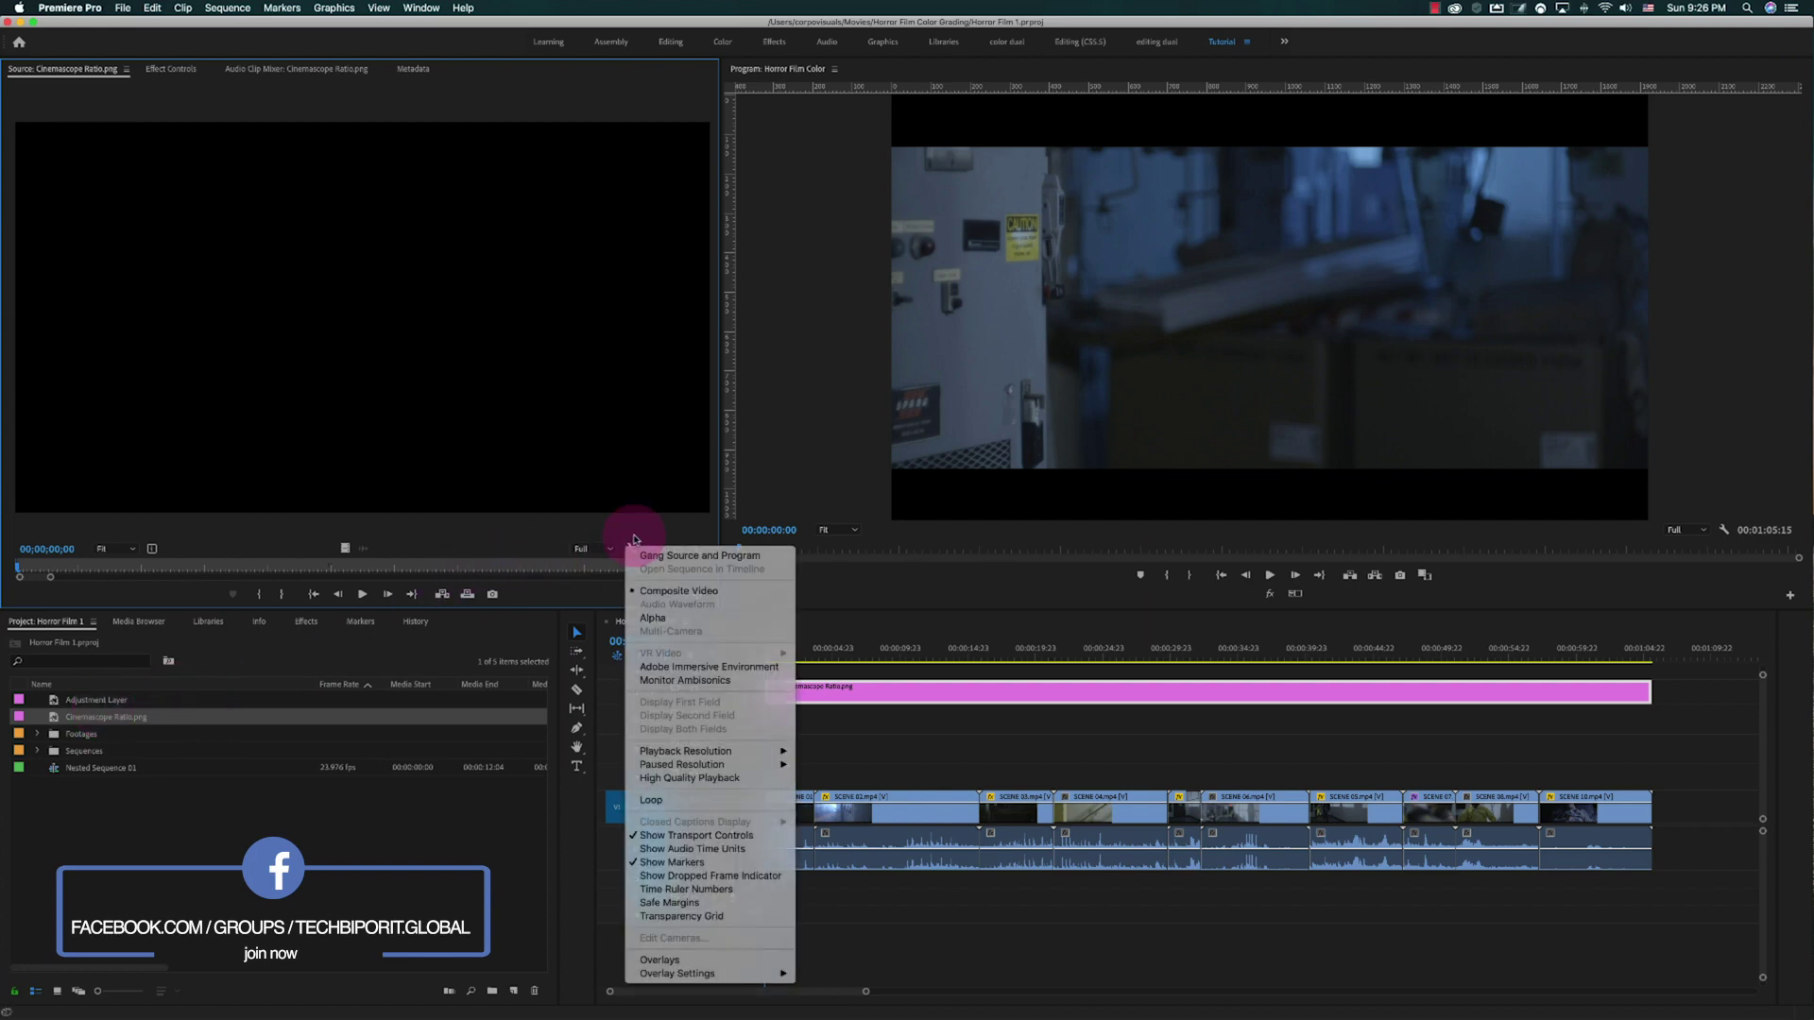
click(709, 918)
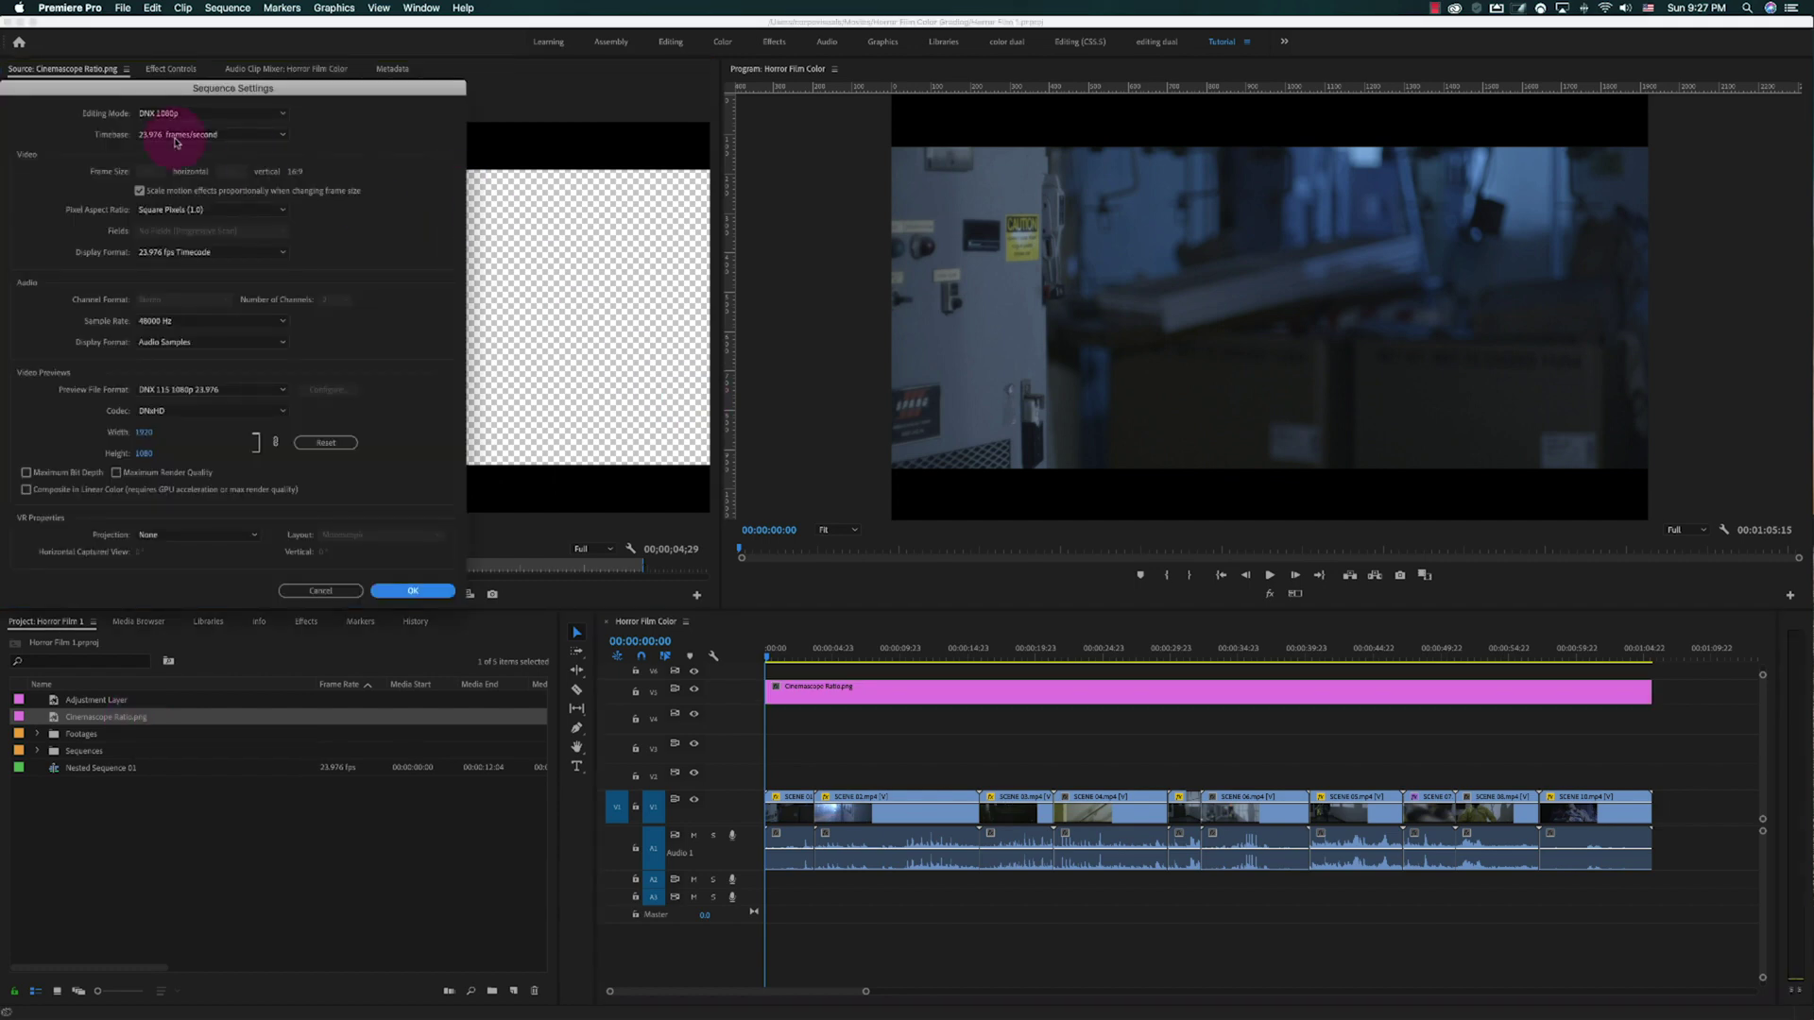
Try a preview height of 8 in Sequence Settings, cancel, and reselect the Cinemascope overlay
drag(186, 71, 951, 323)
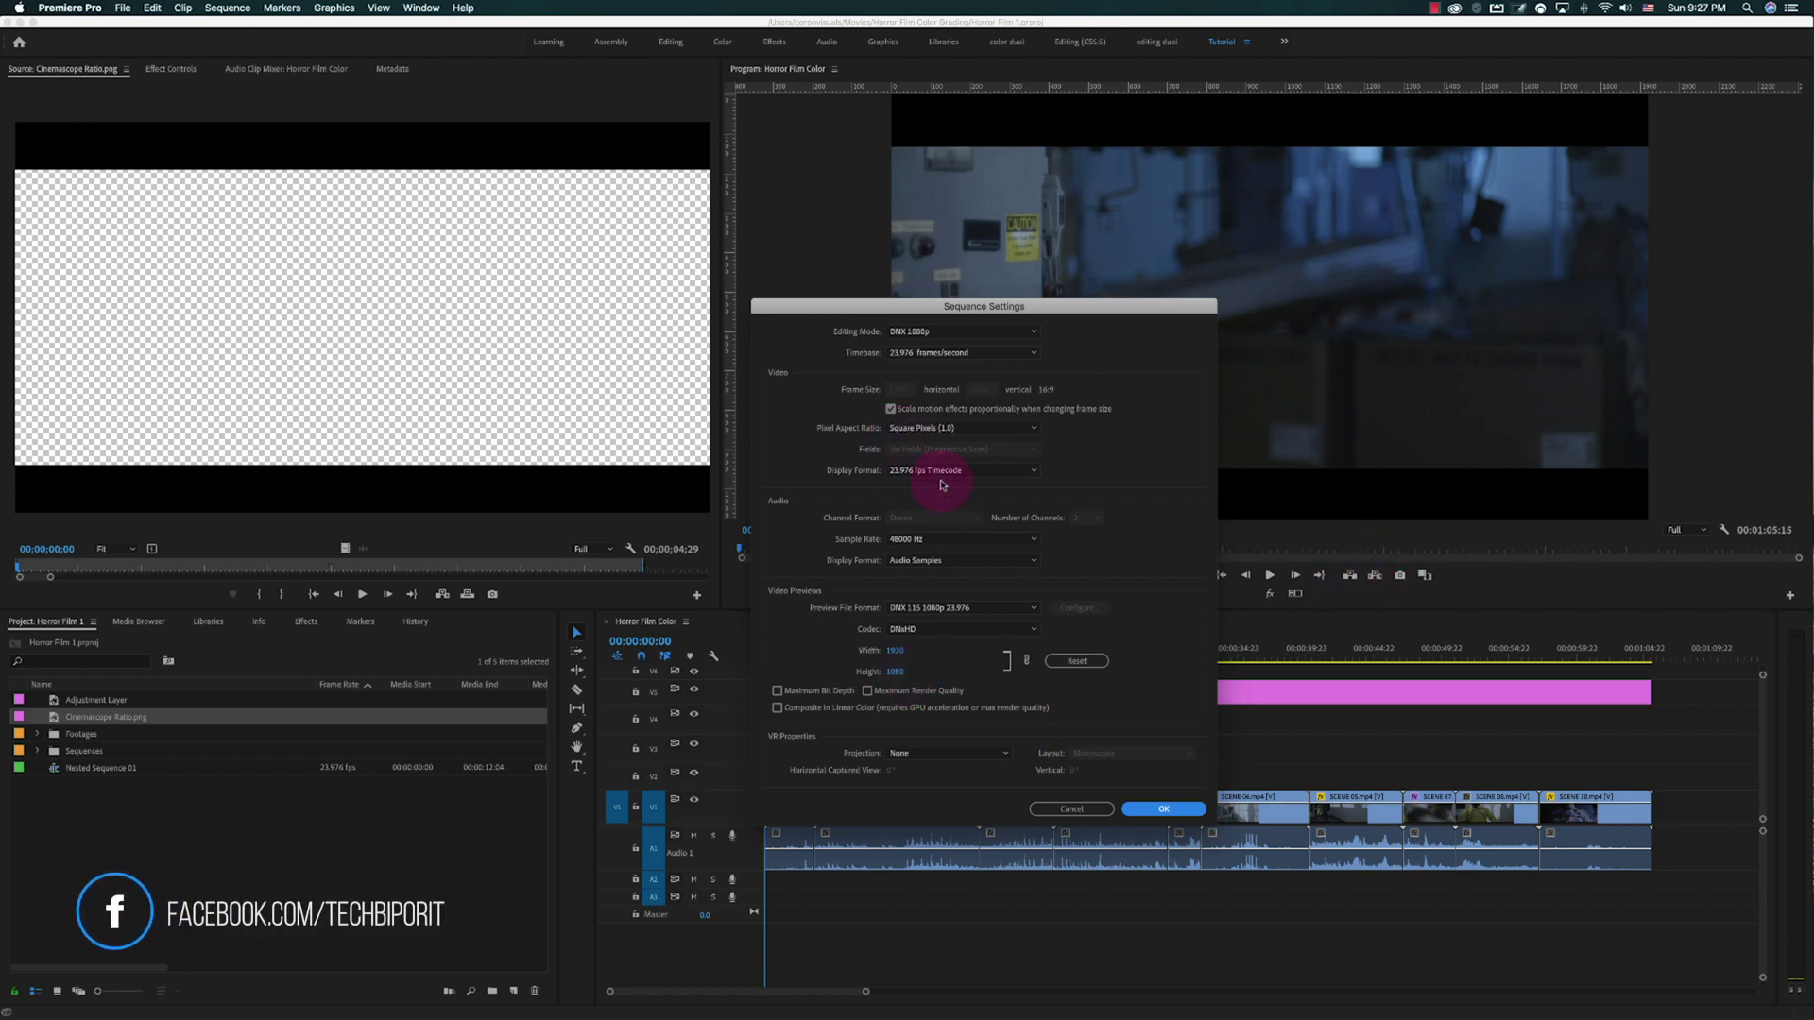
click(895, 673)
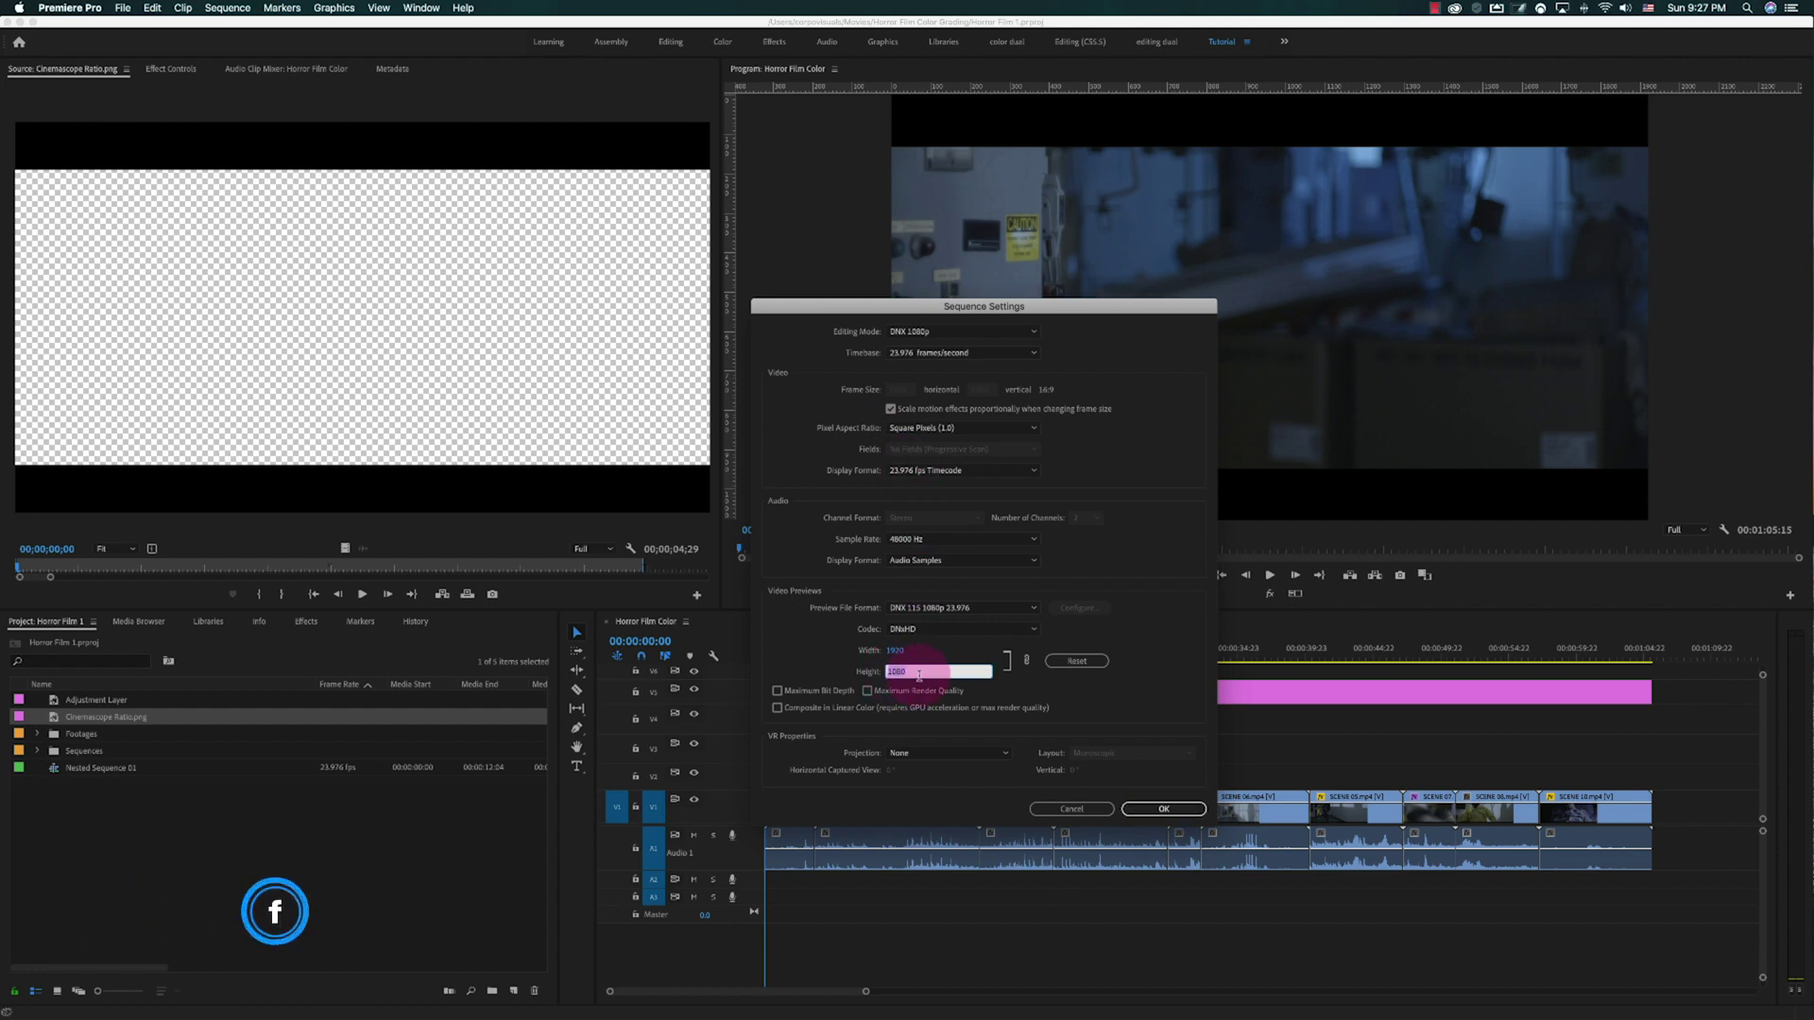
text(817)
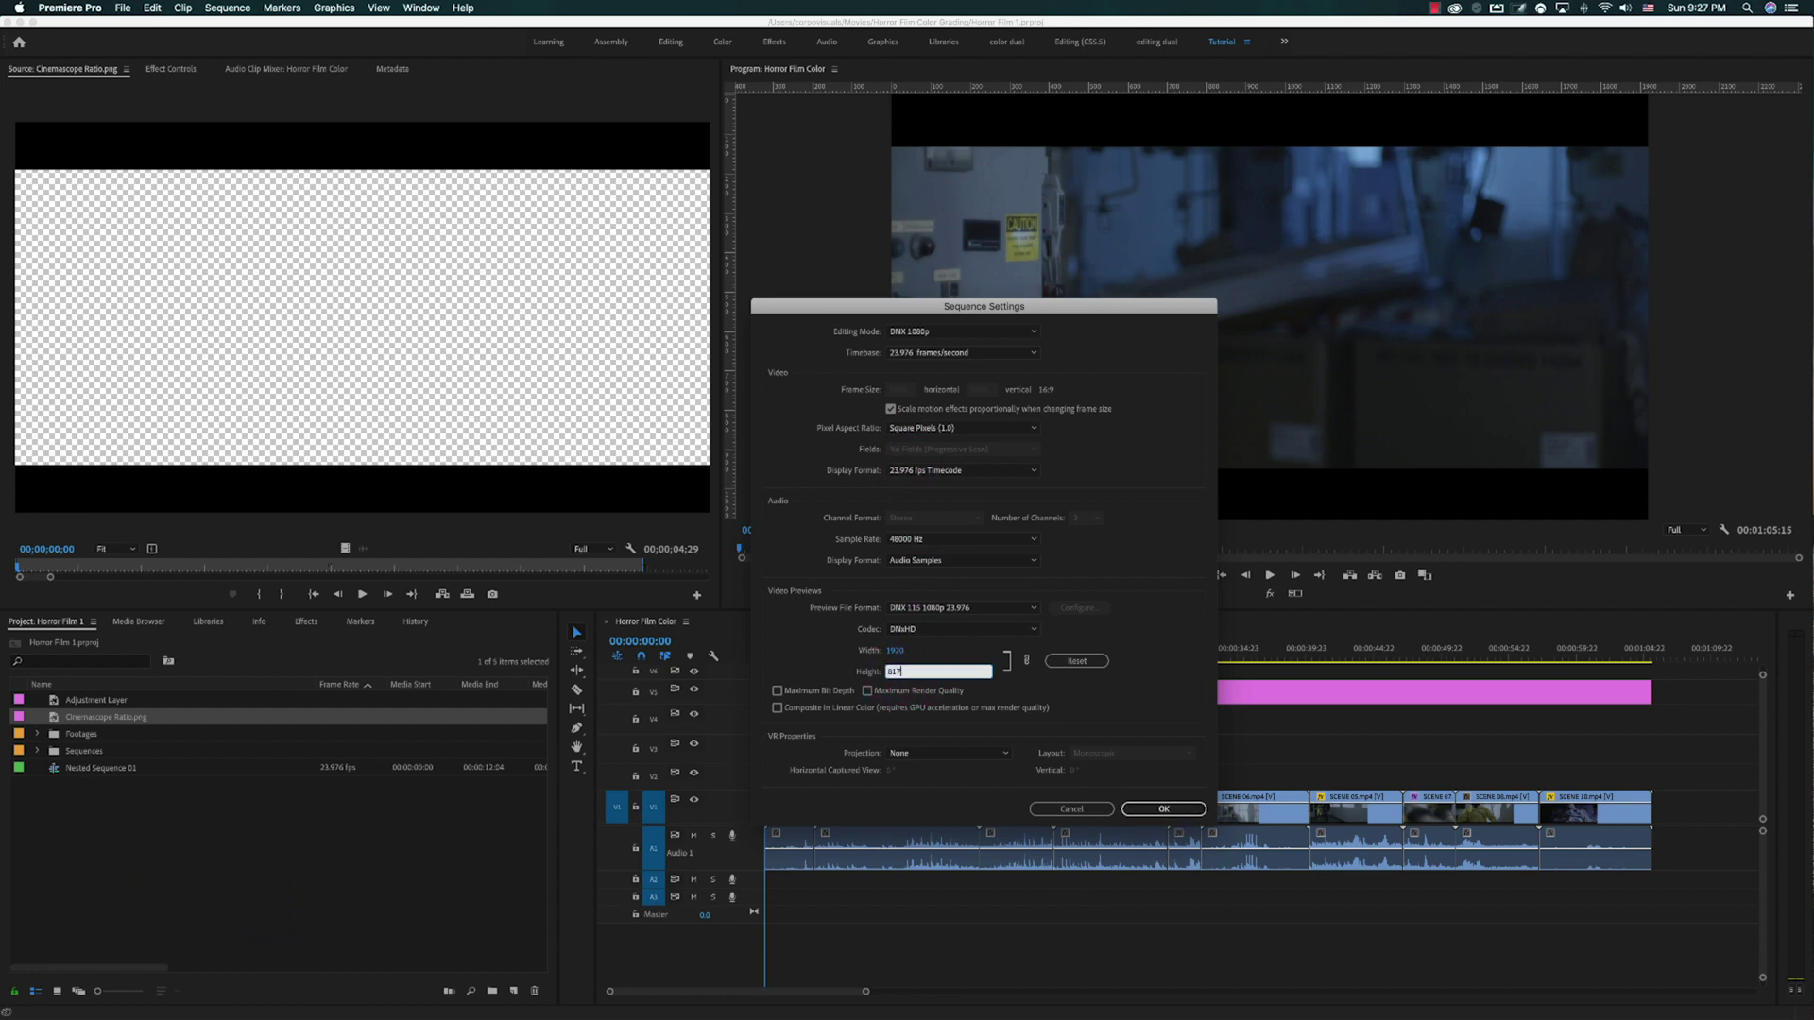
click(1068, 811)
click(783, 696)
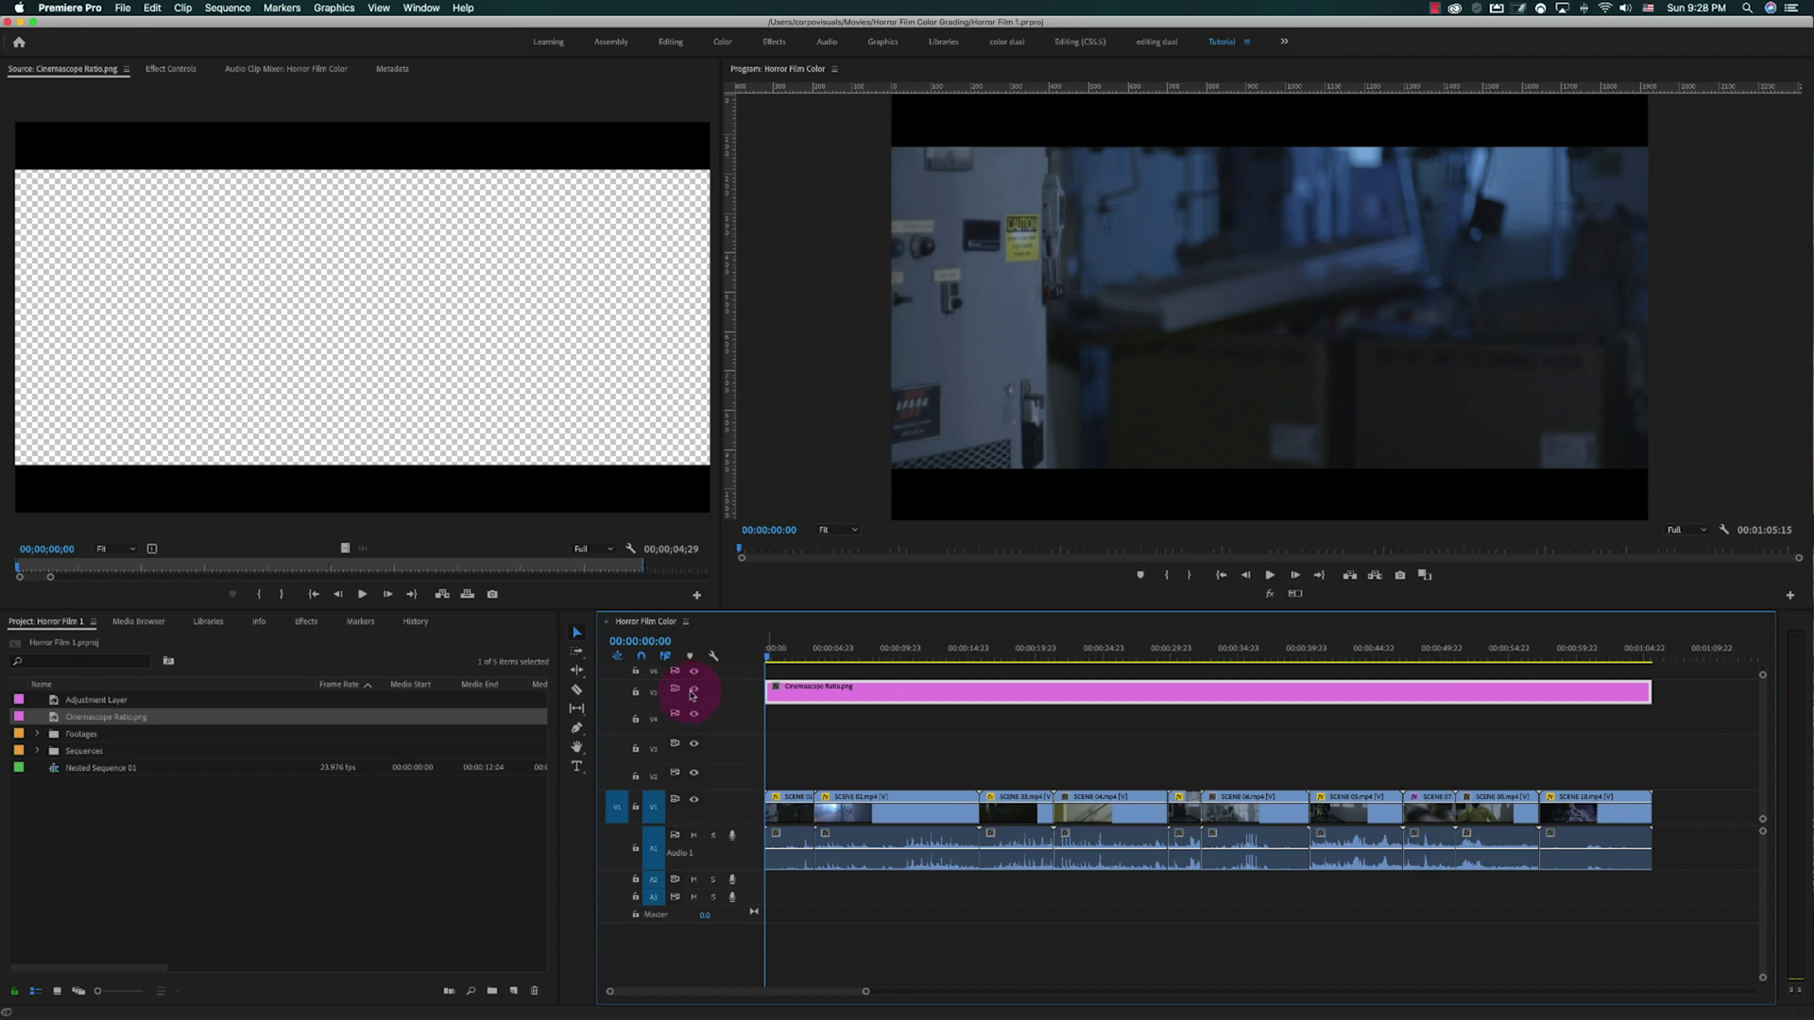
Lock the Cinemascope overlay's V5 track, save the project, and switch to the Color workspace
click(637, 694)
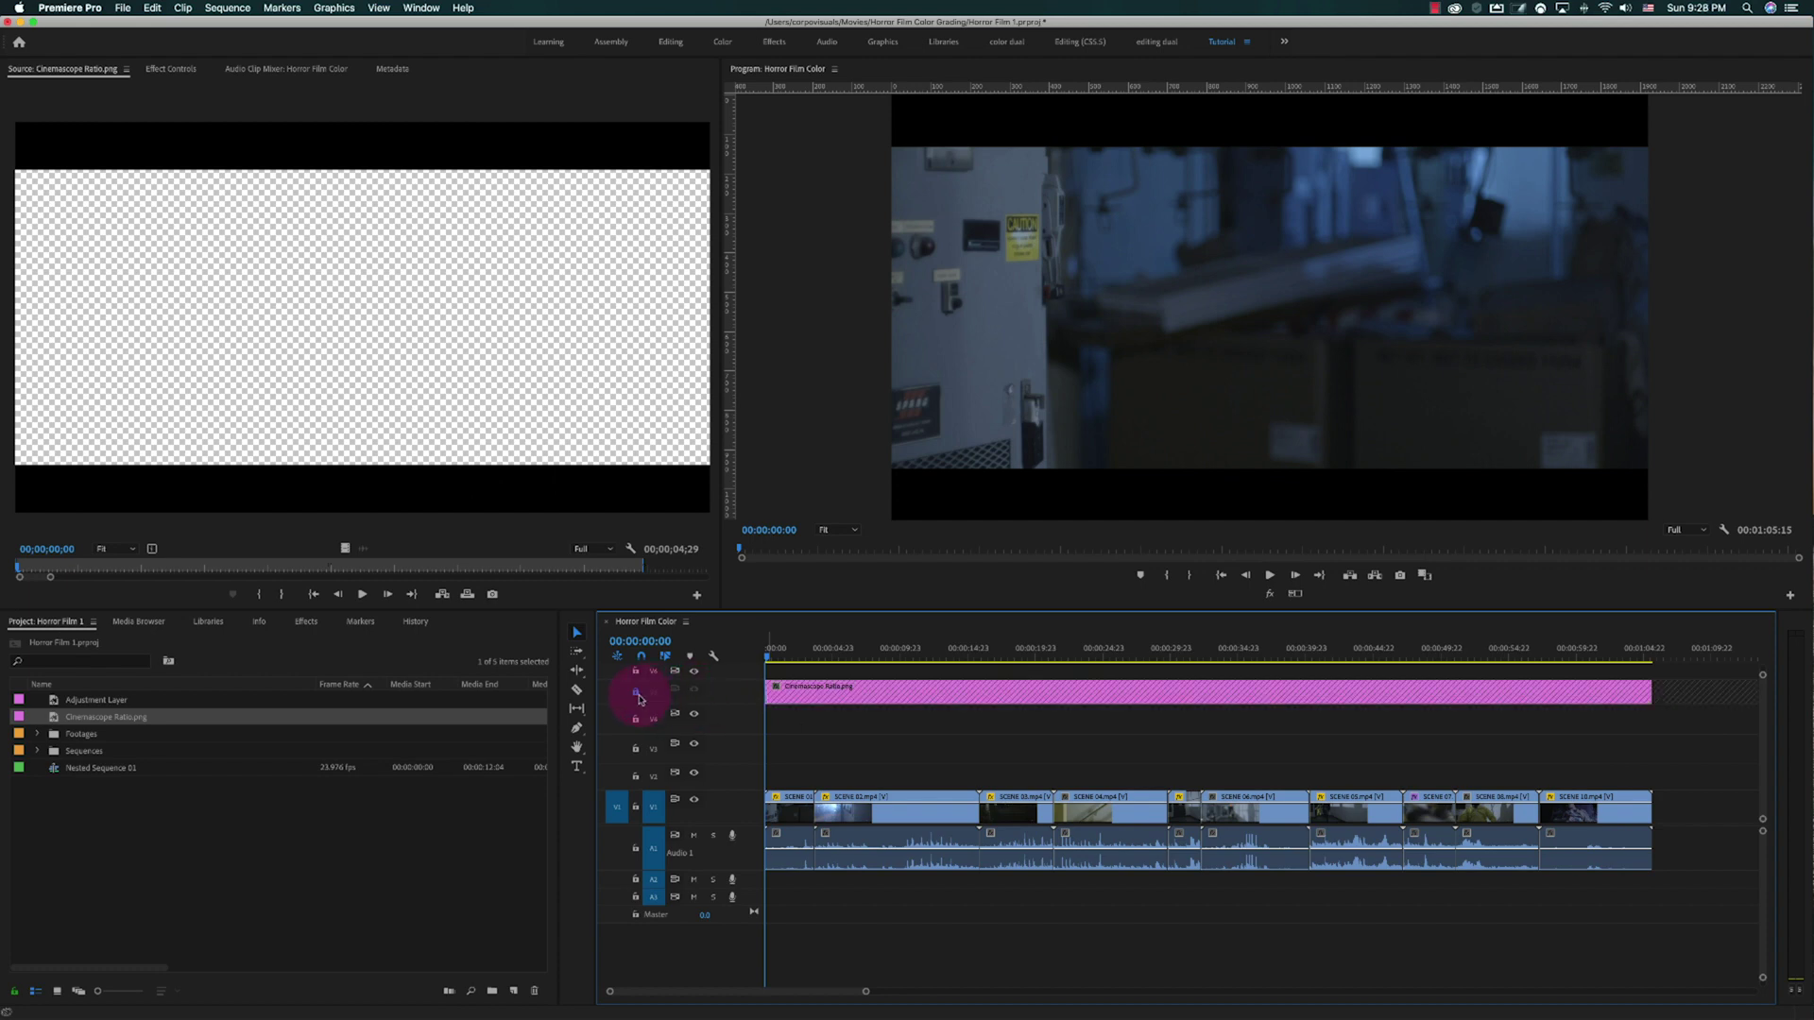
key(cmd+s)
click(724, 44)
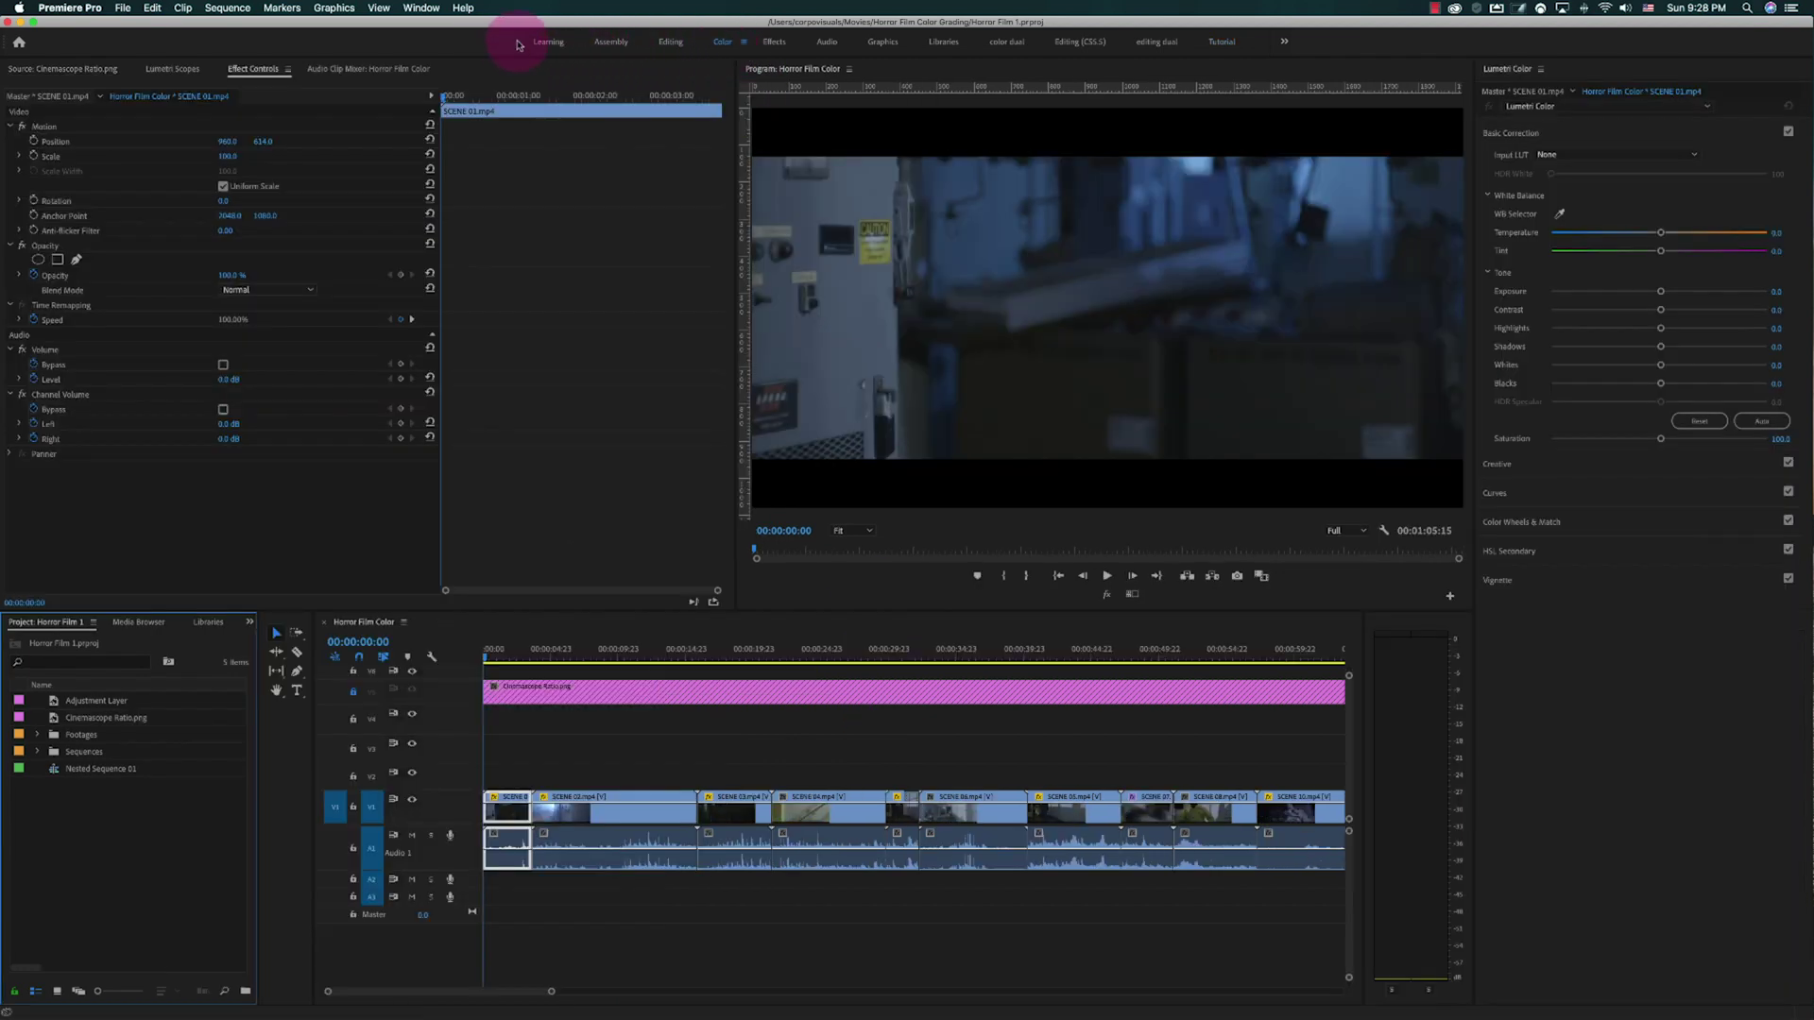
click(422, 8)
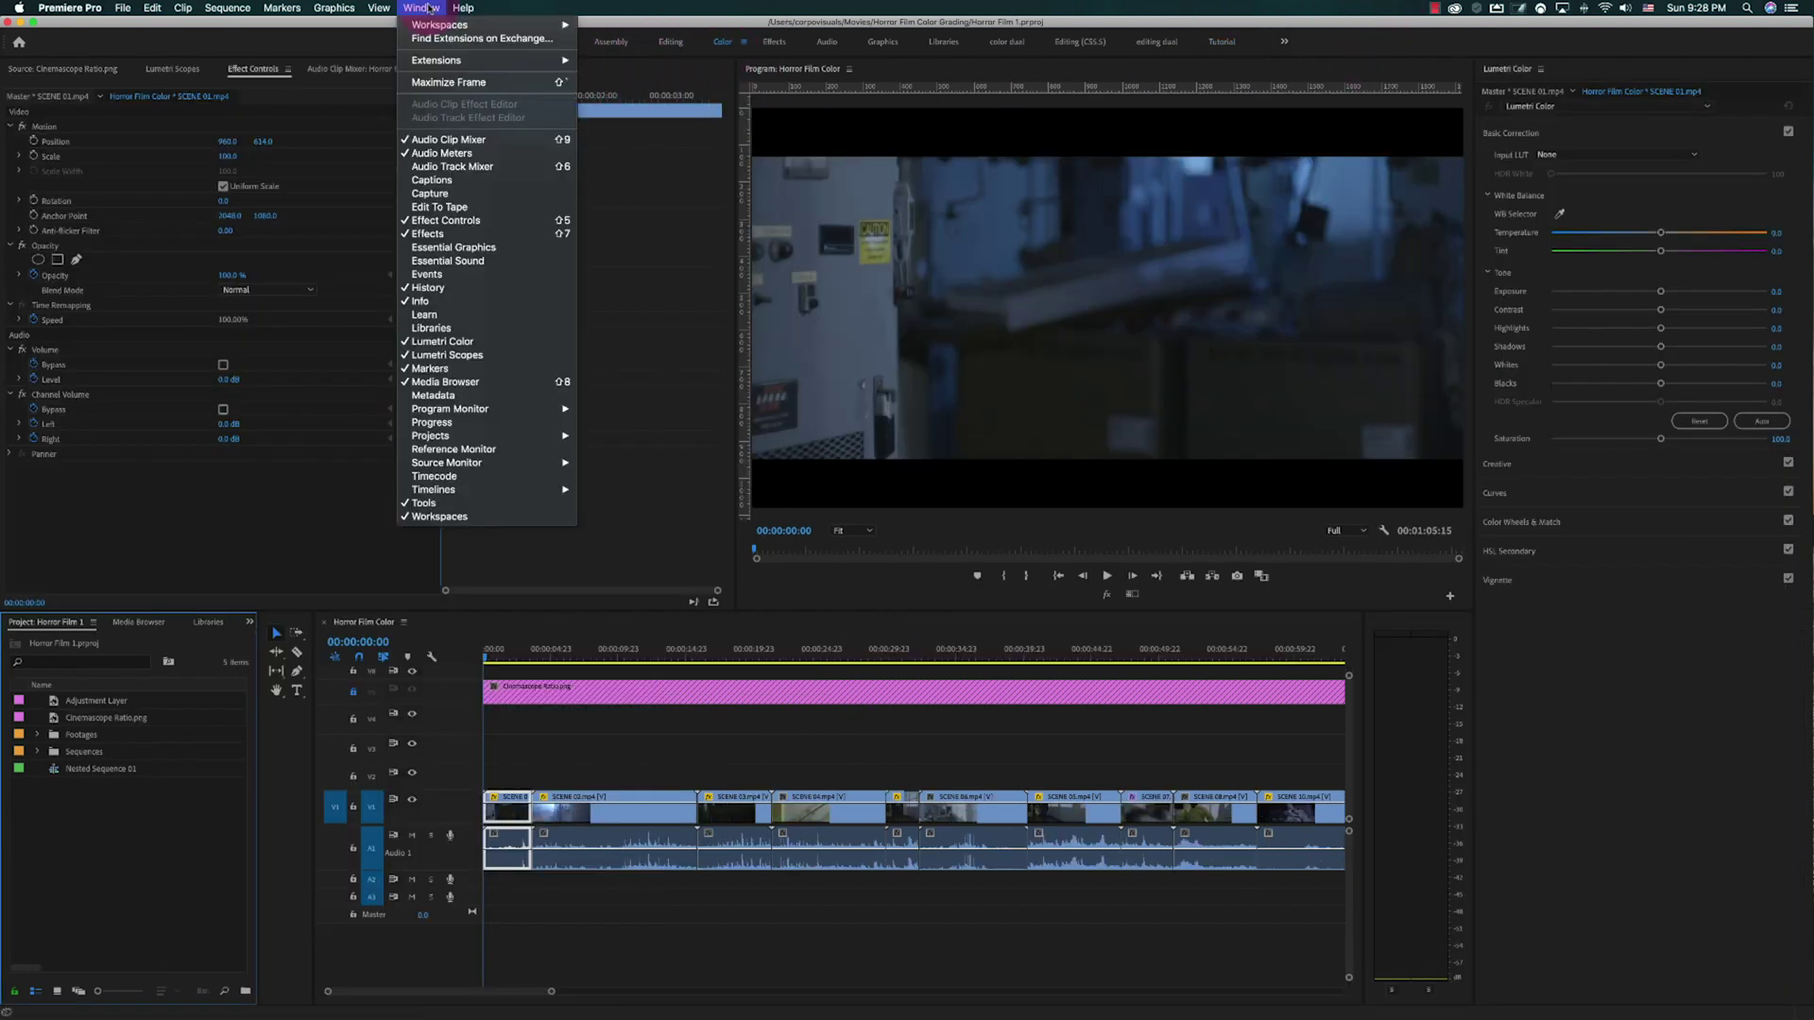
mouse_move(439, 25)
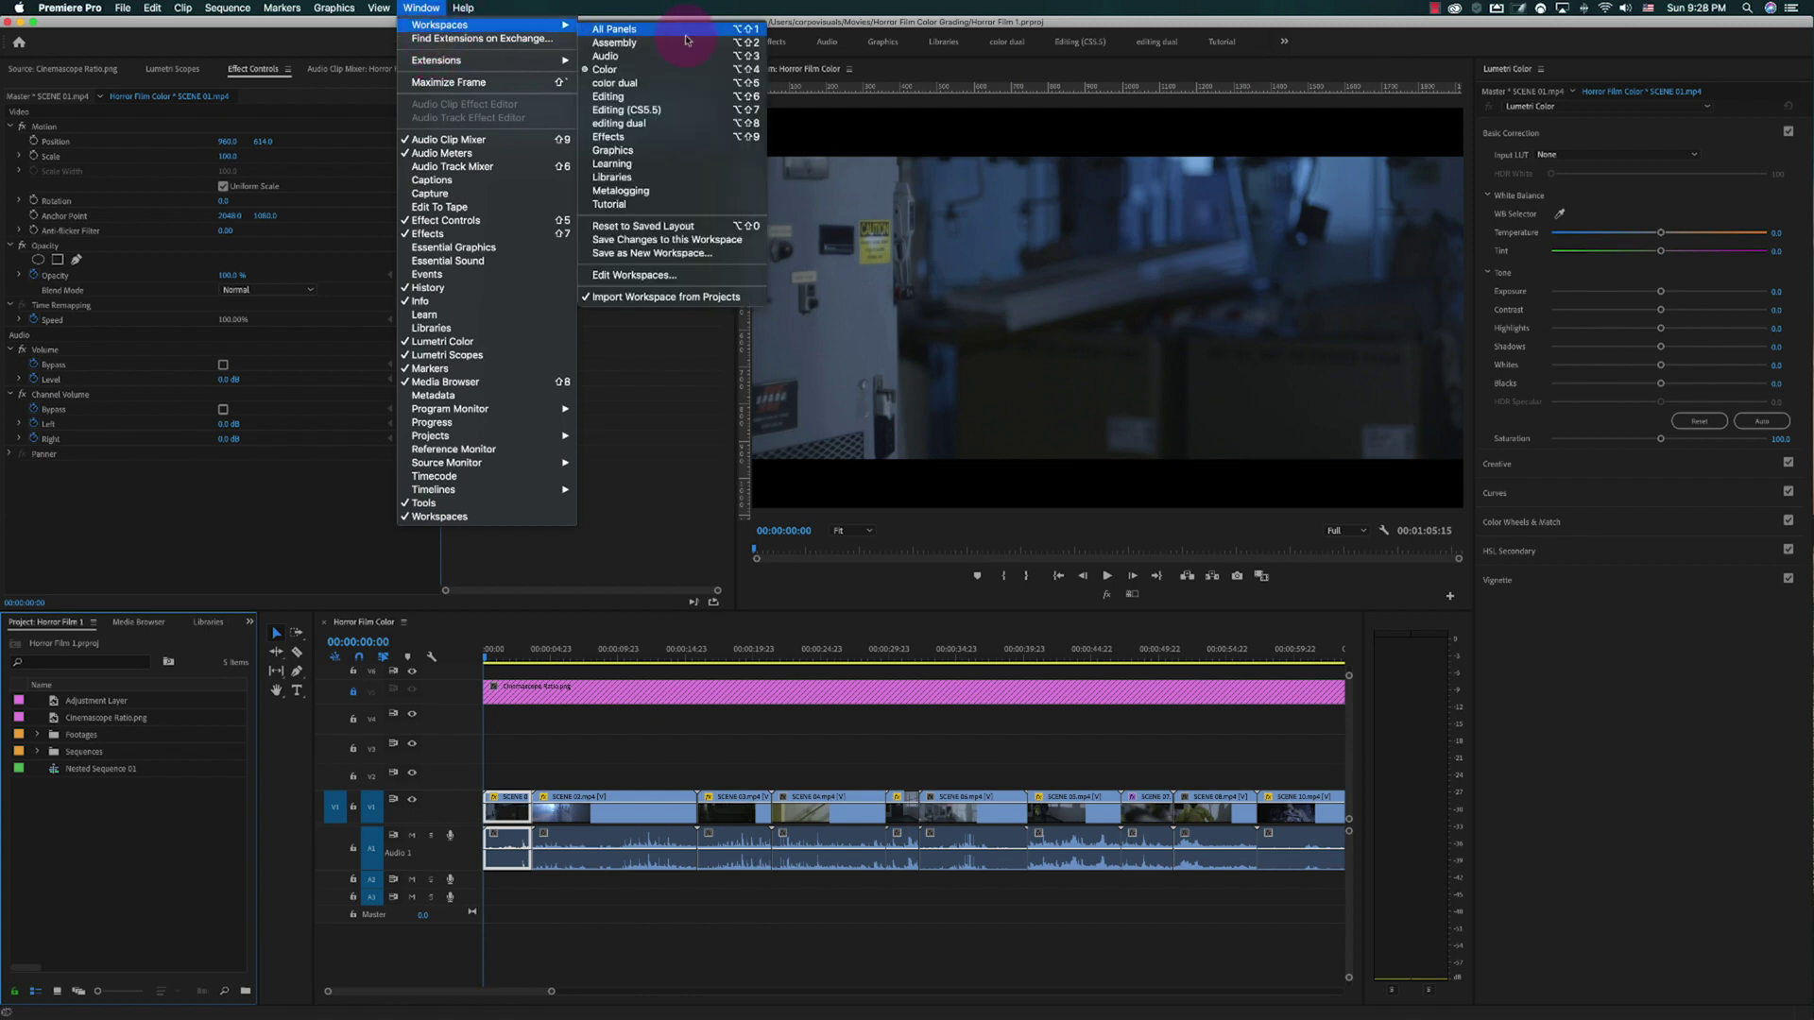
click(646, 71)
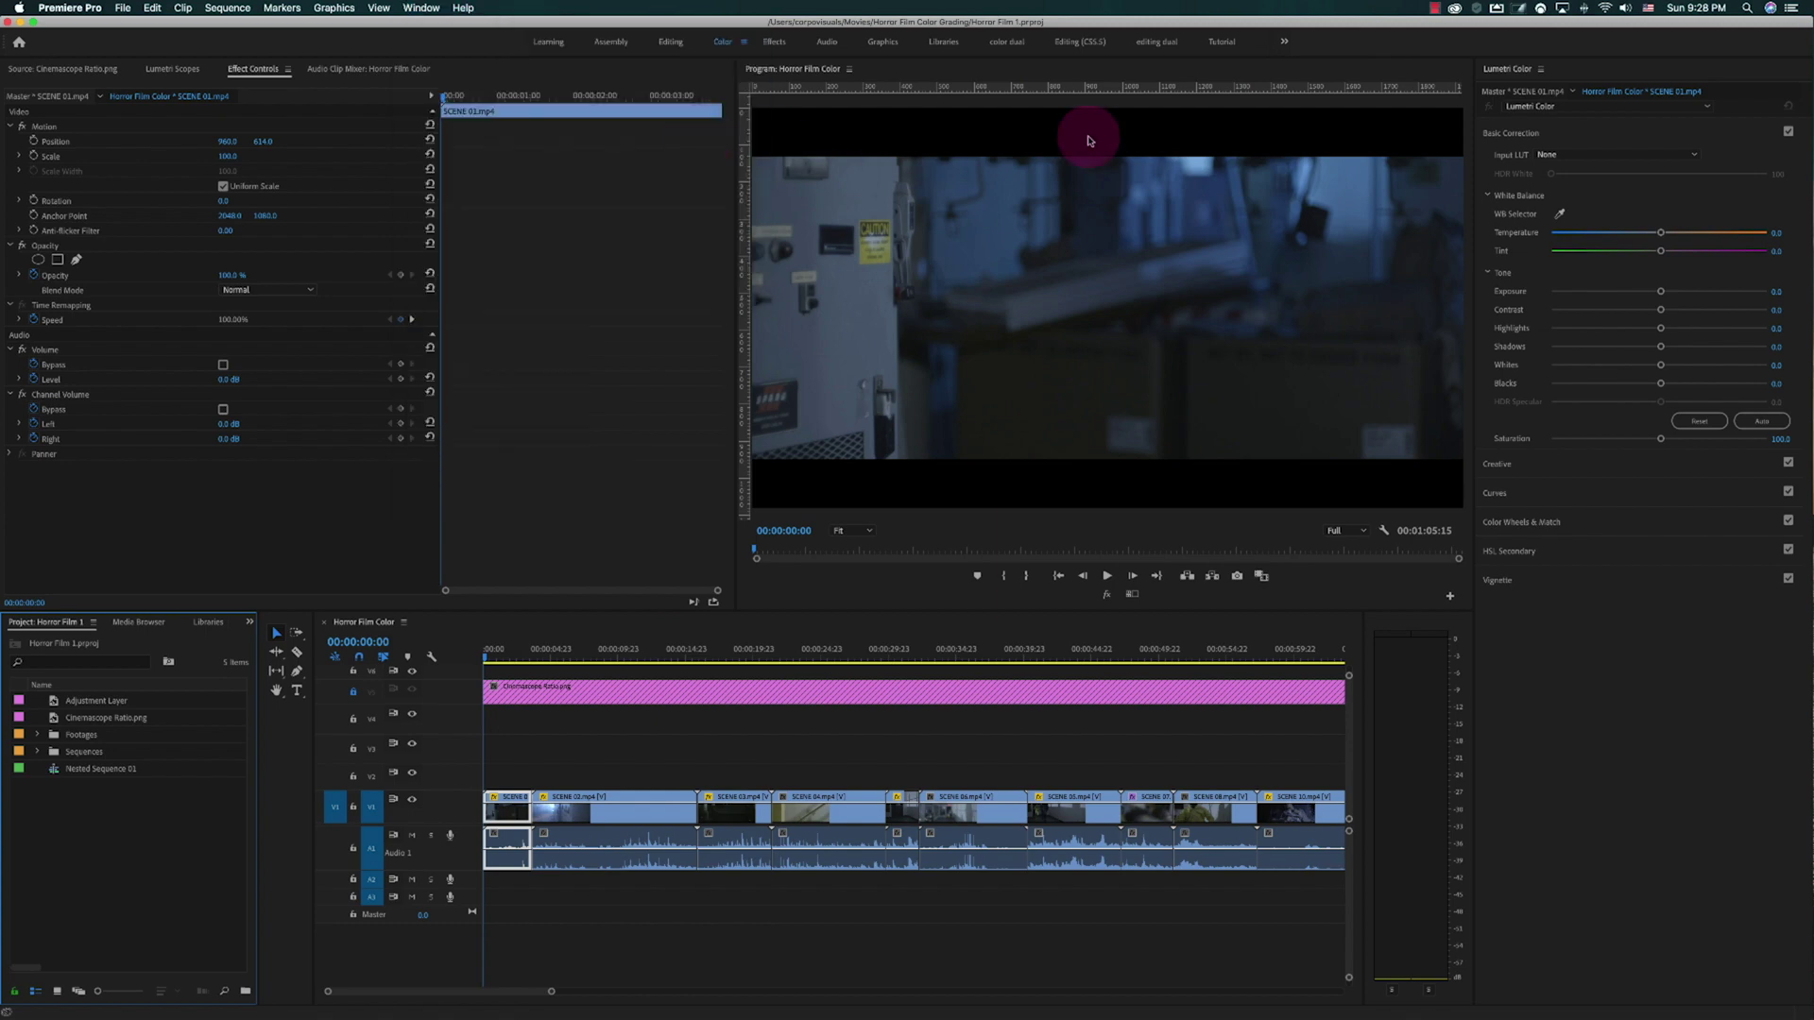
Reset the Color workspace to its saved layout
click(1522, 71)
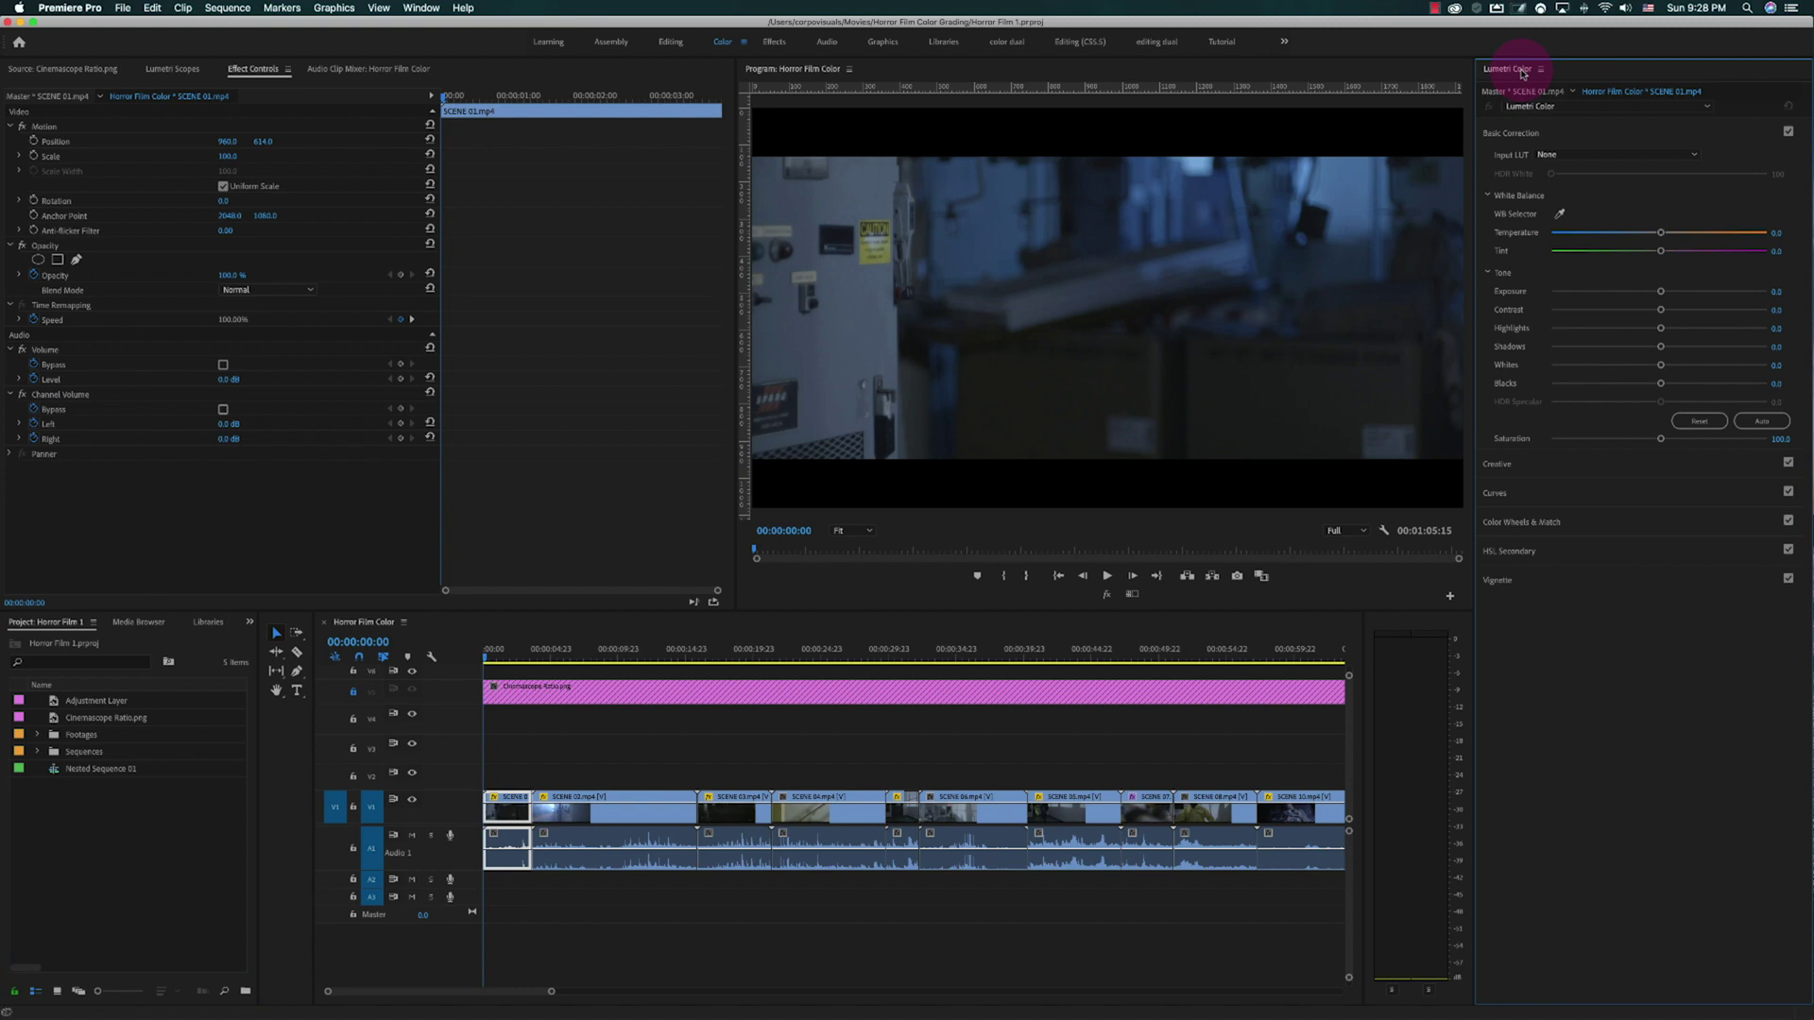
click(421, 8)
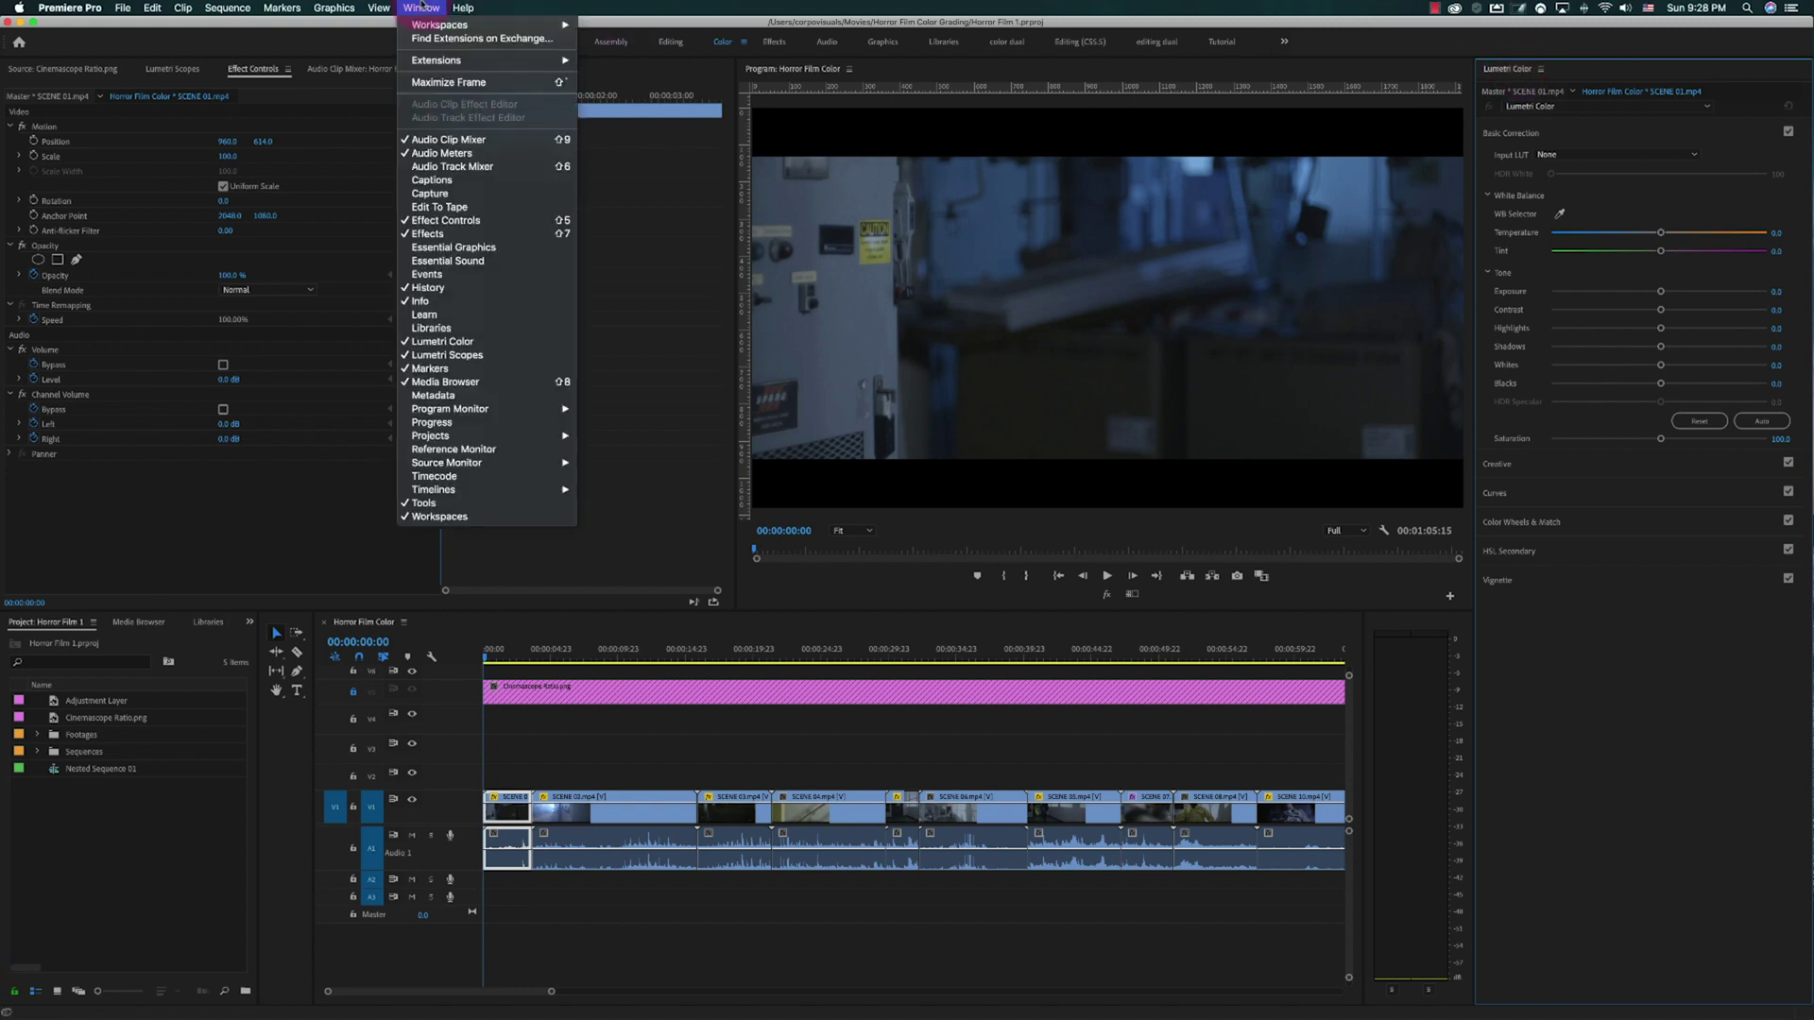
mouse_move(426, 23)
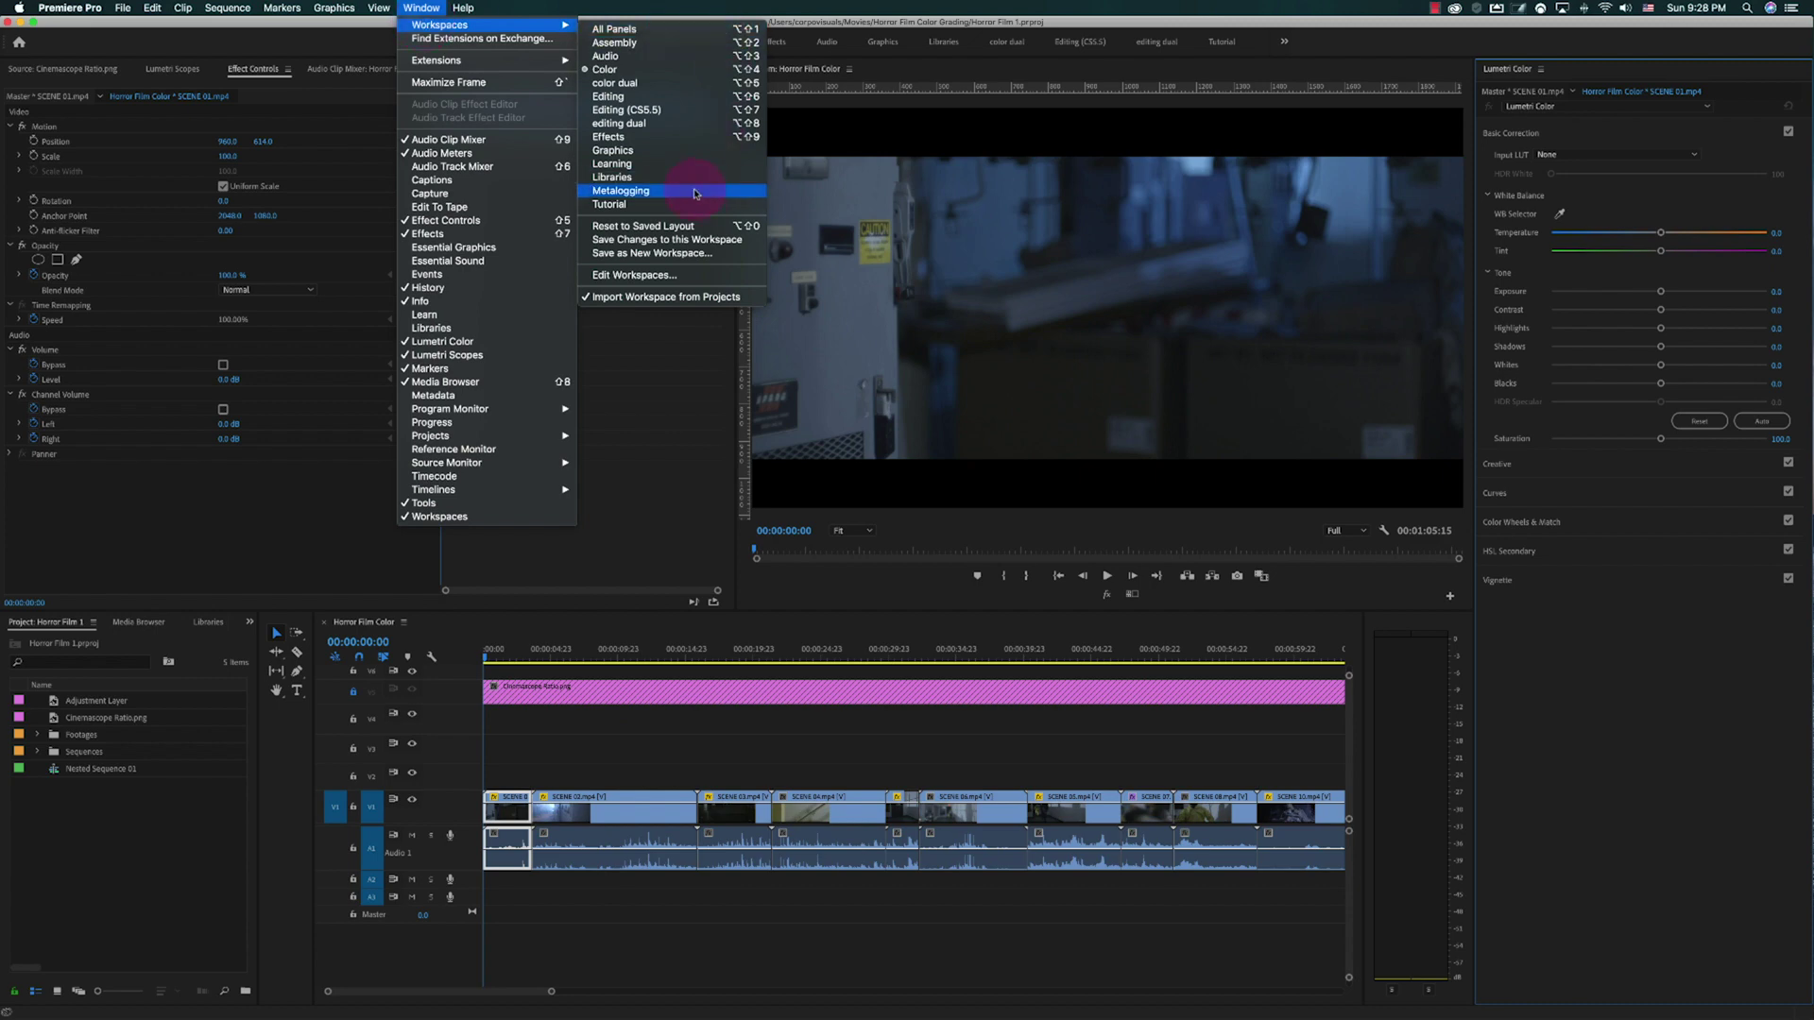
click(686, 227)
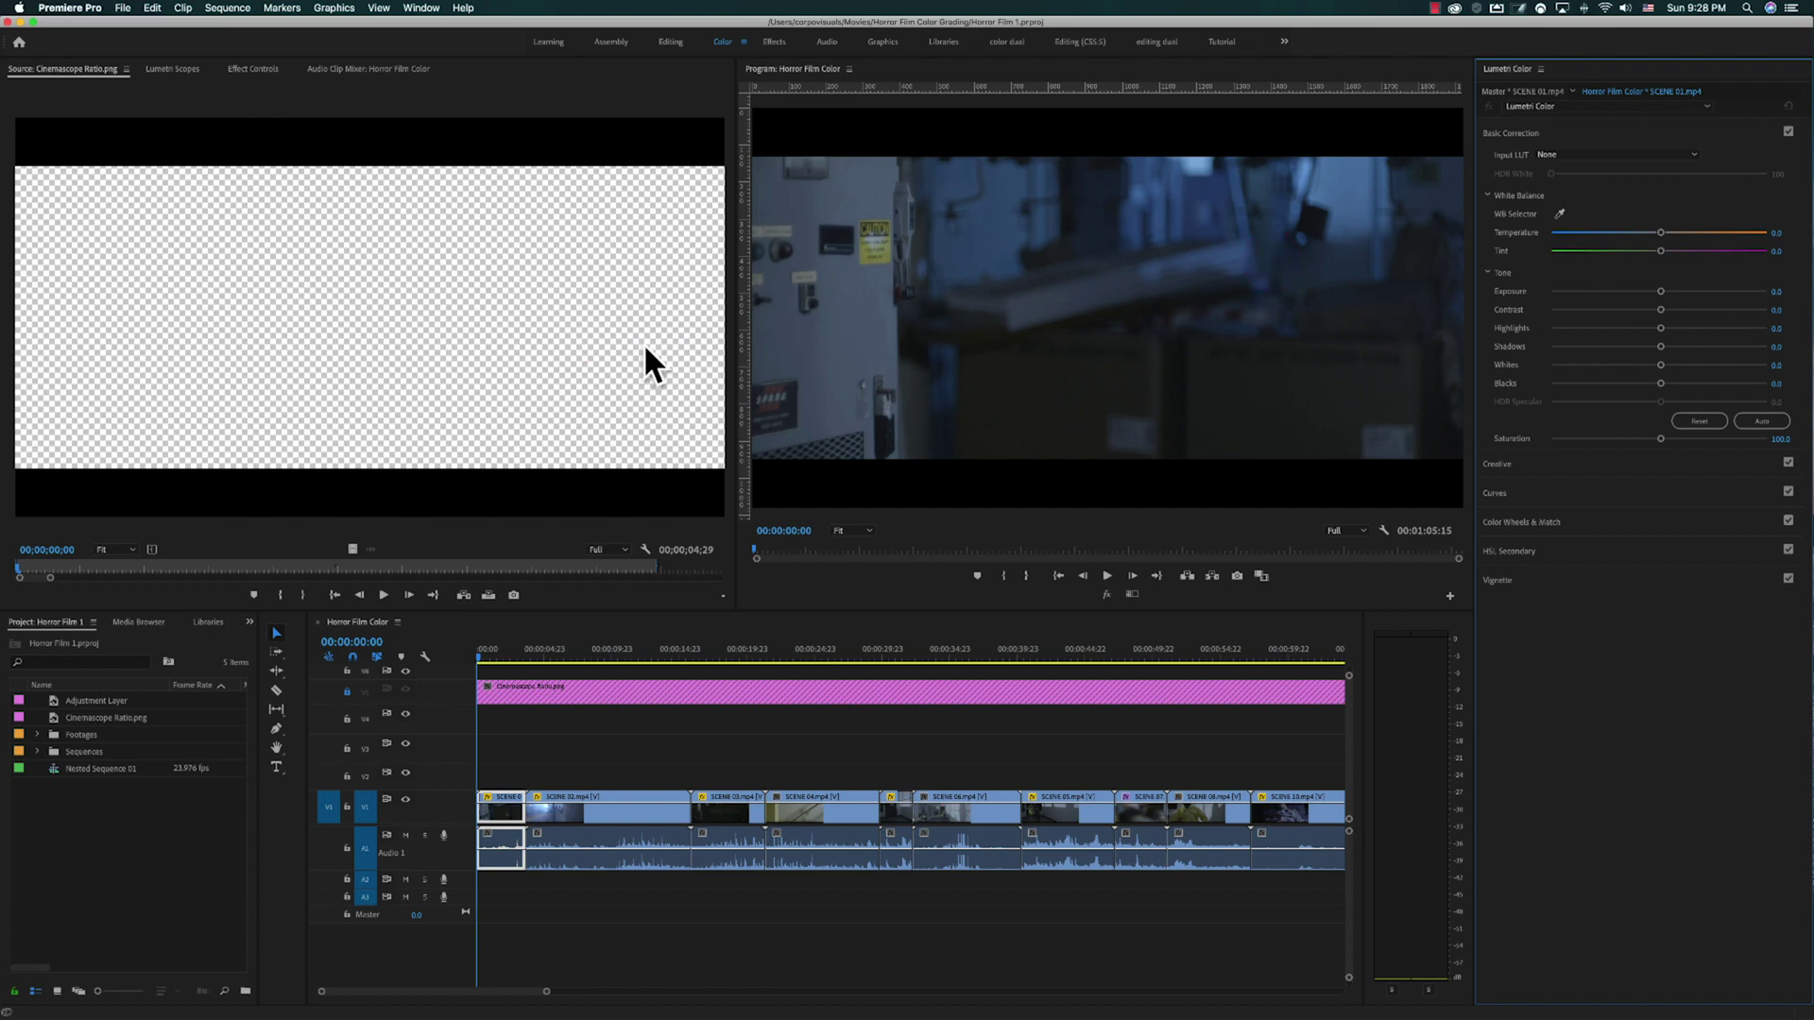
Widen the Program monitor, shrink the Source monitor, and clear the timeline selection
drag(738, 404, 515, 430)
drag(383, 437, 287, 433)
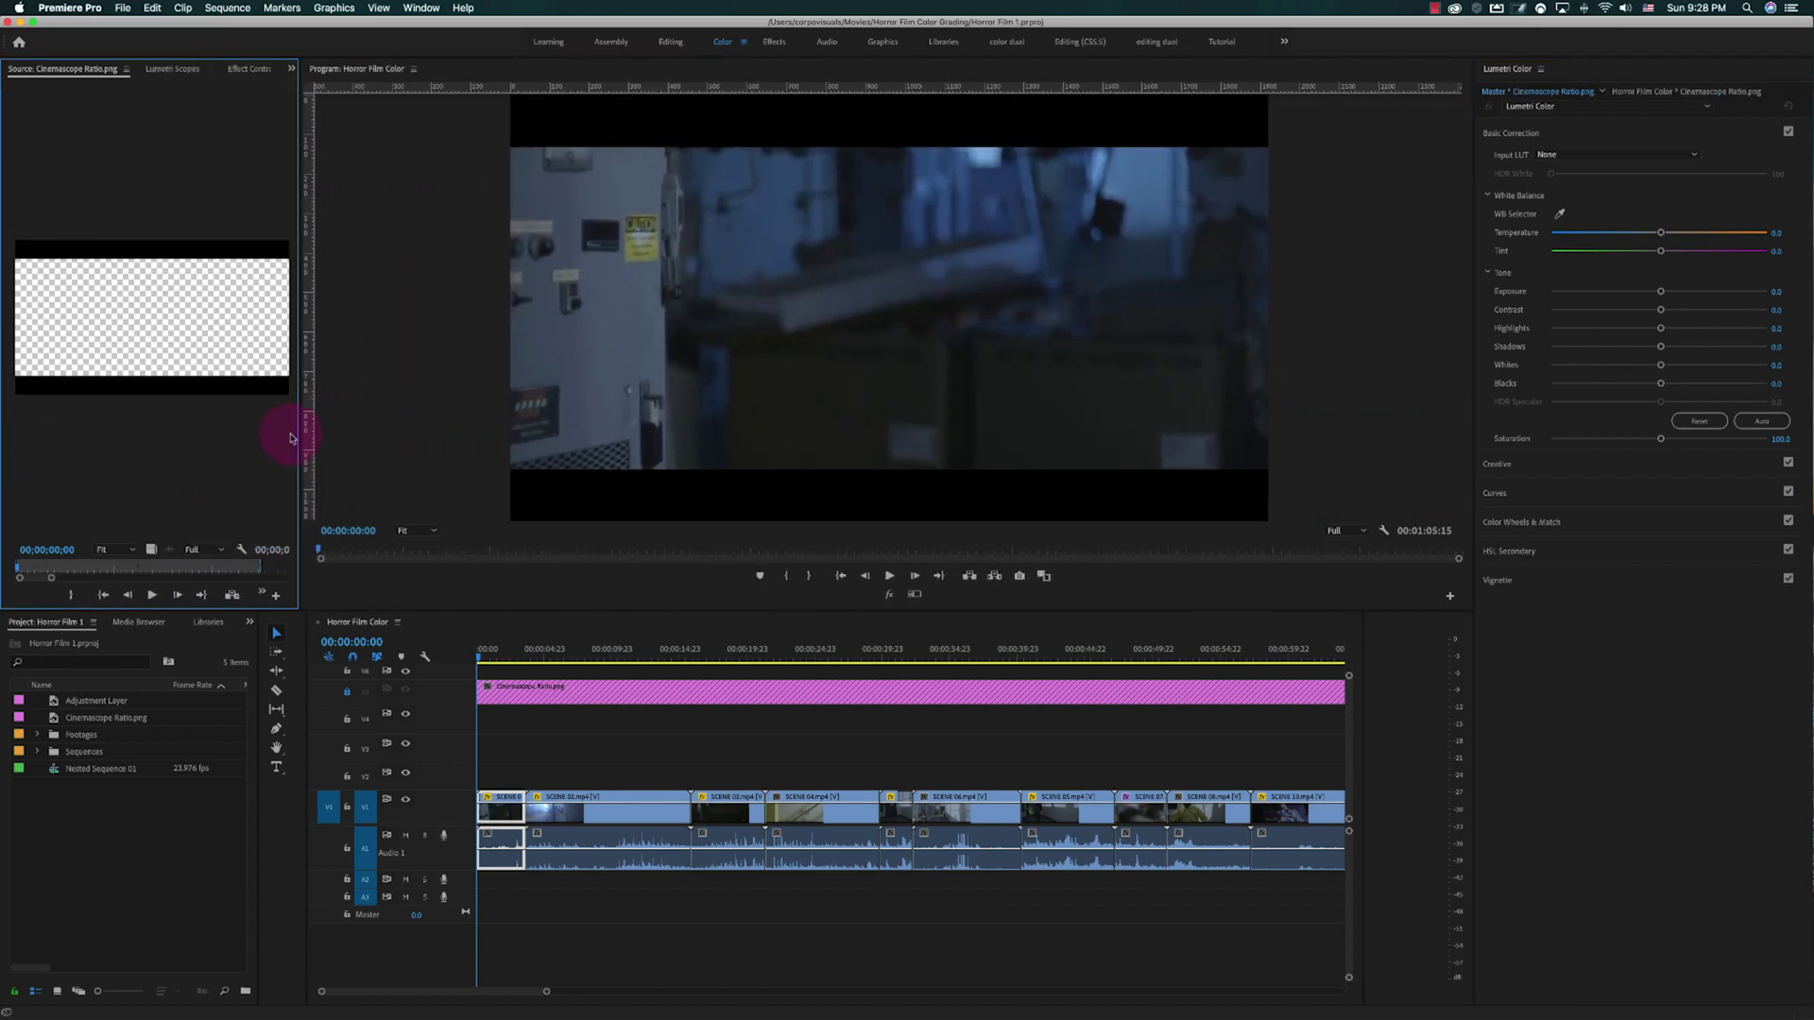
click(655, 751)
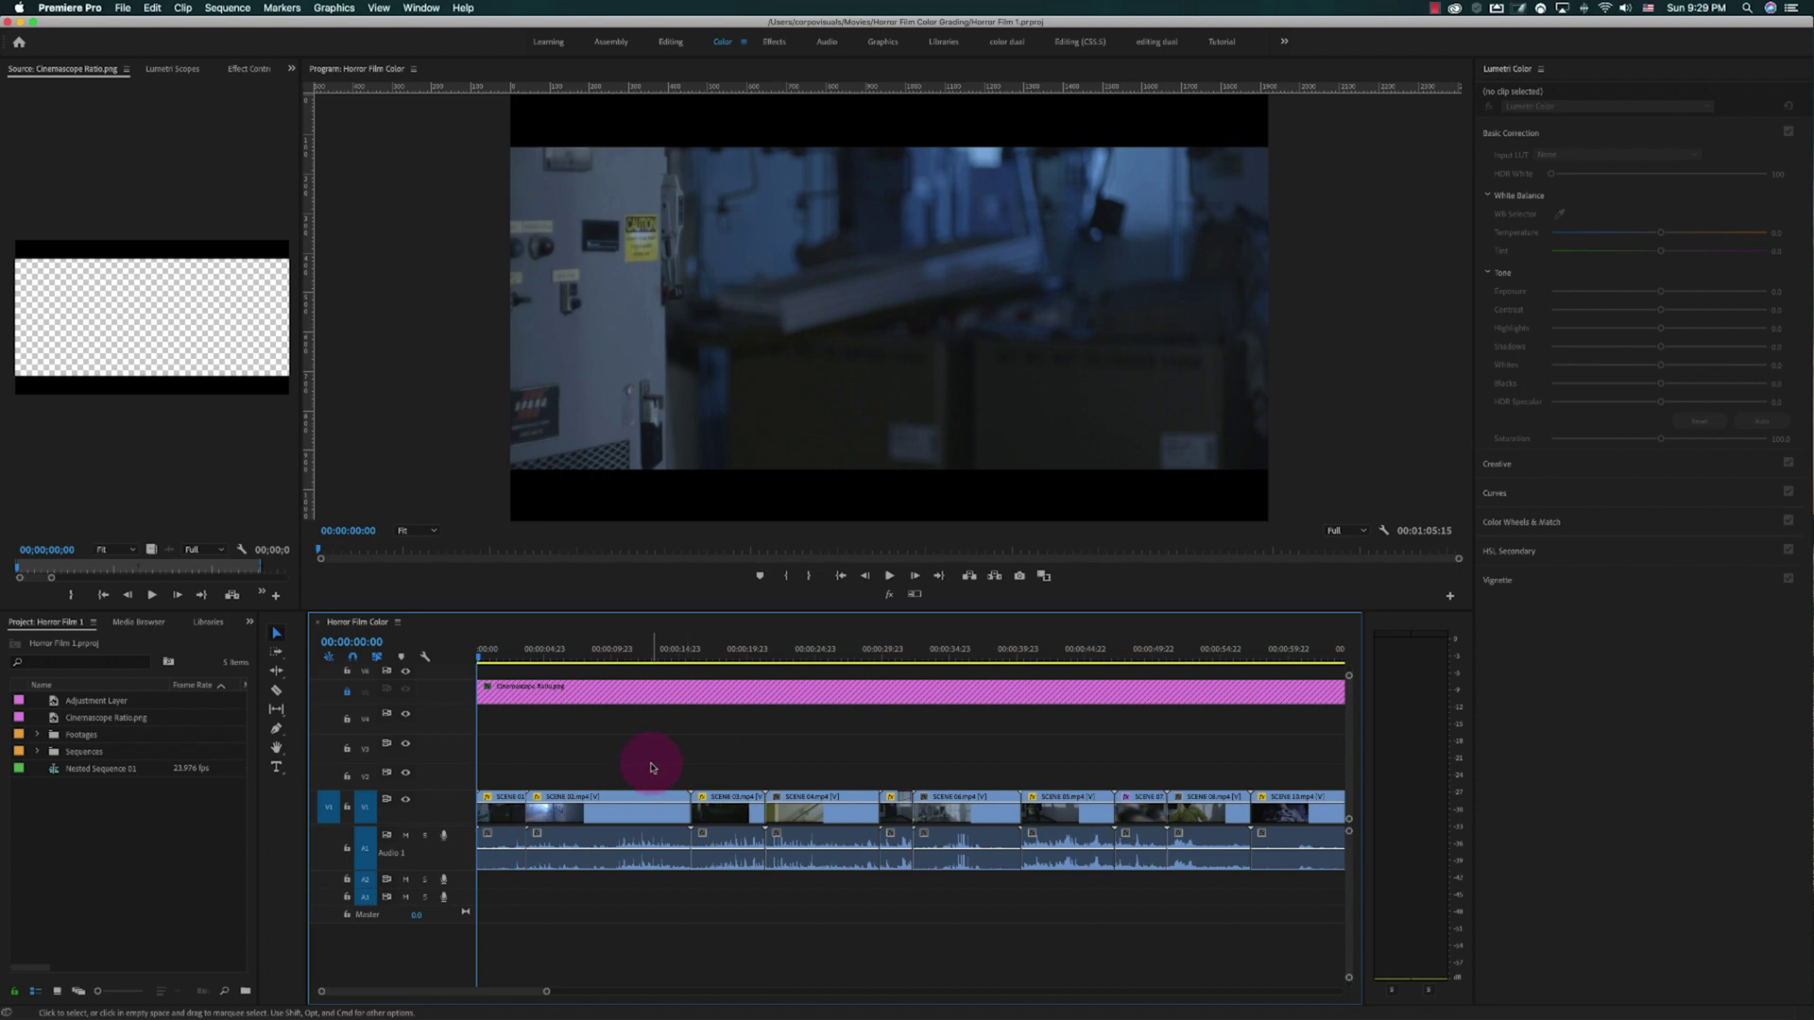
click(16, 887)
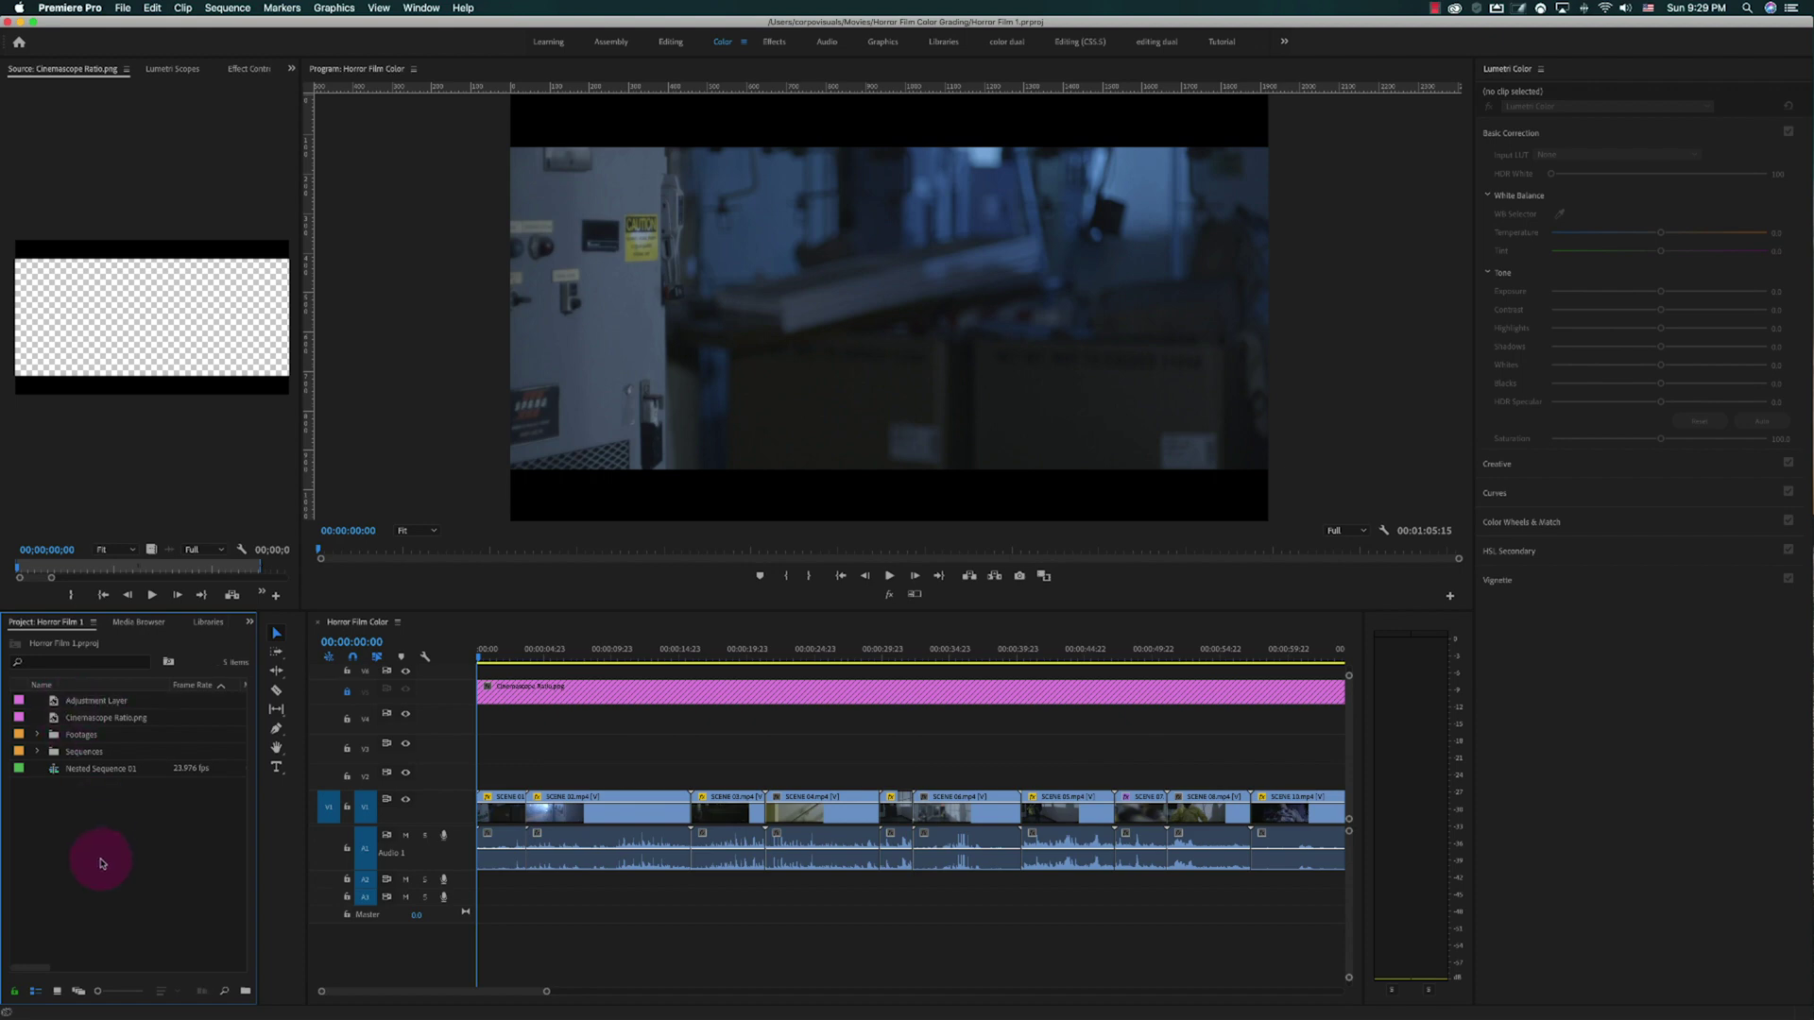
Create a default adjustment layer and place it on V2 at the sequence start over SCENE 01
right_click(109, 848)
mouse_move(151, 820)
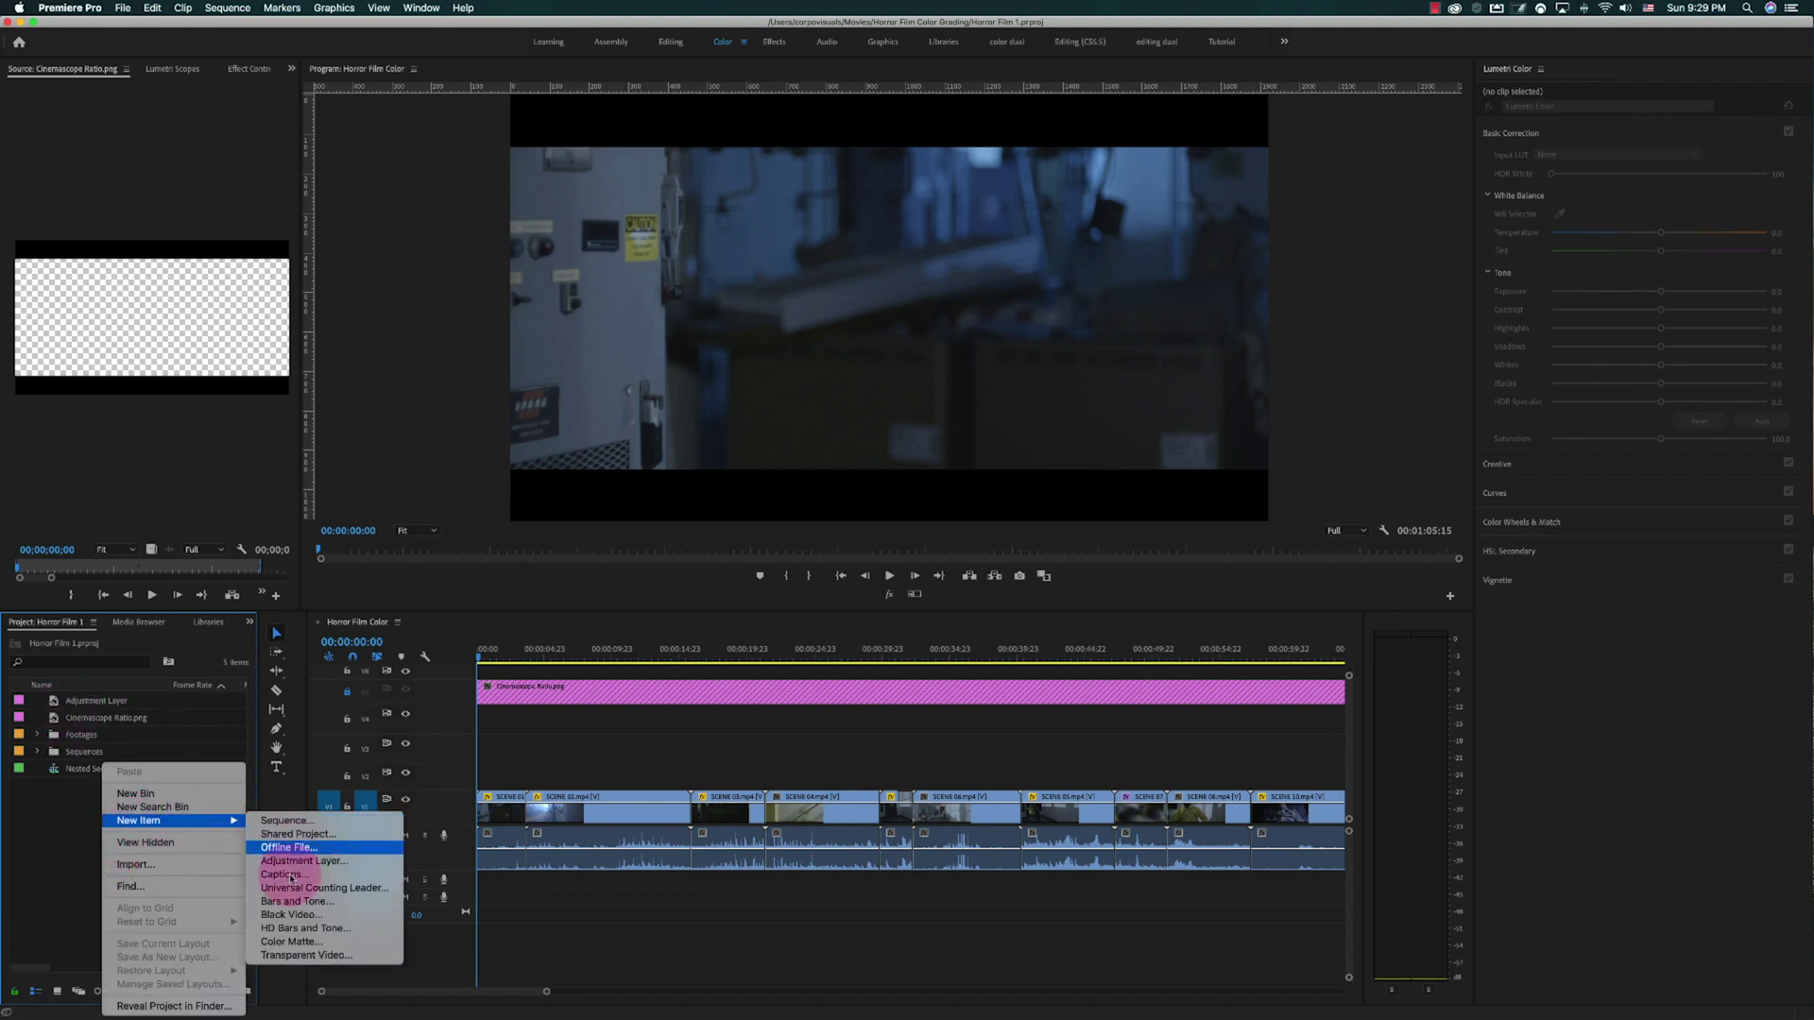
click(302, 860)
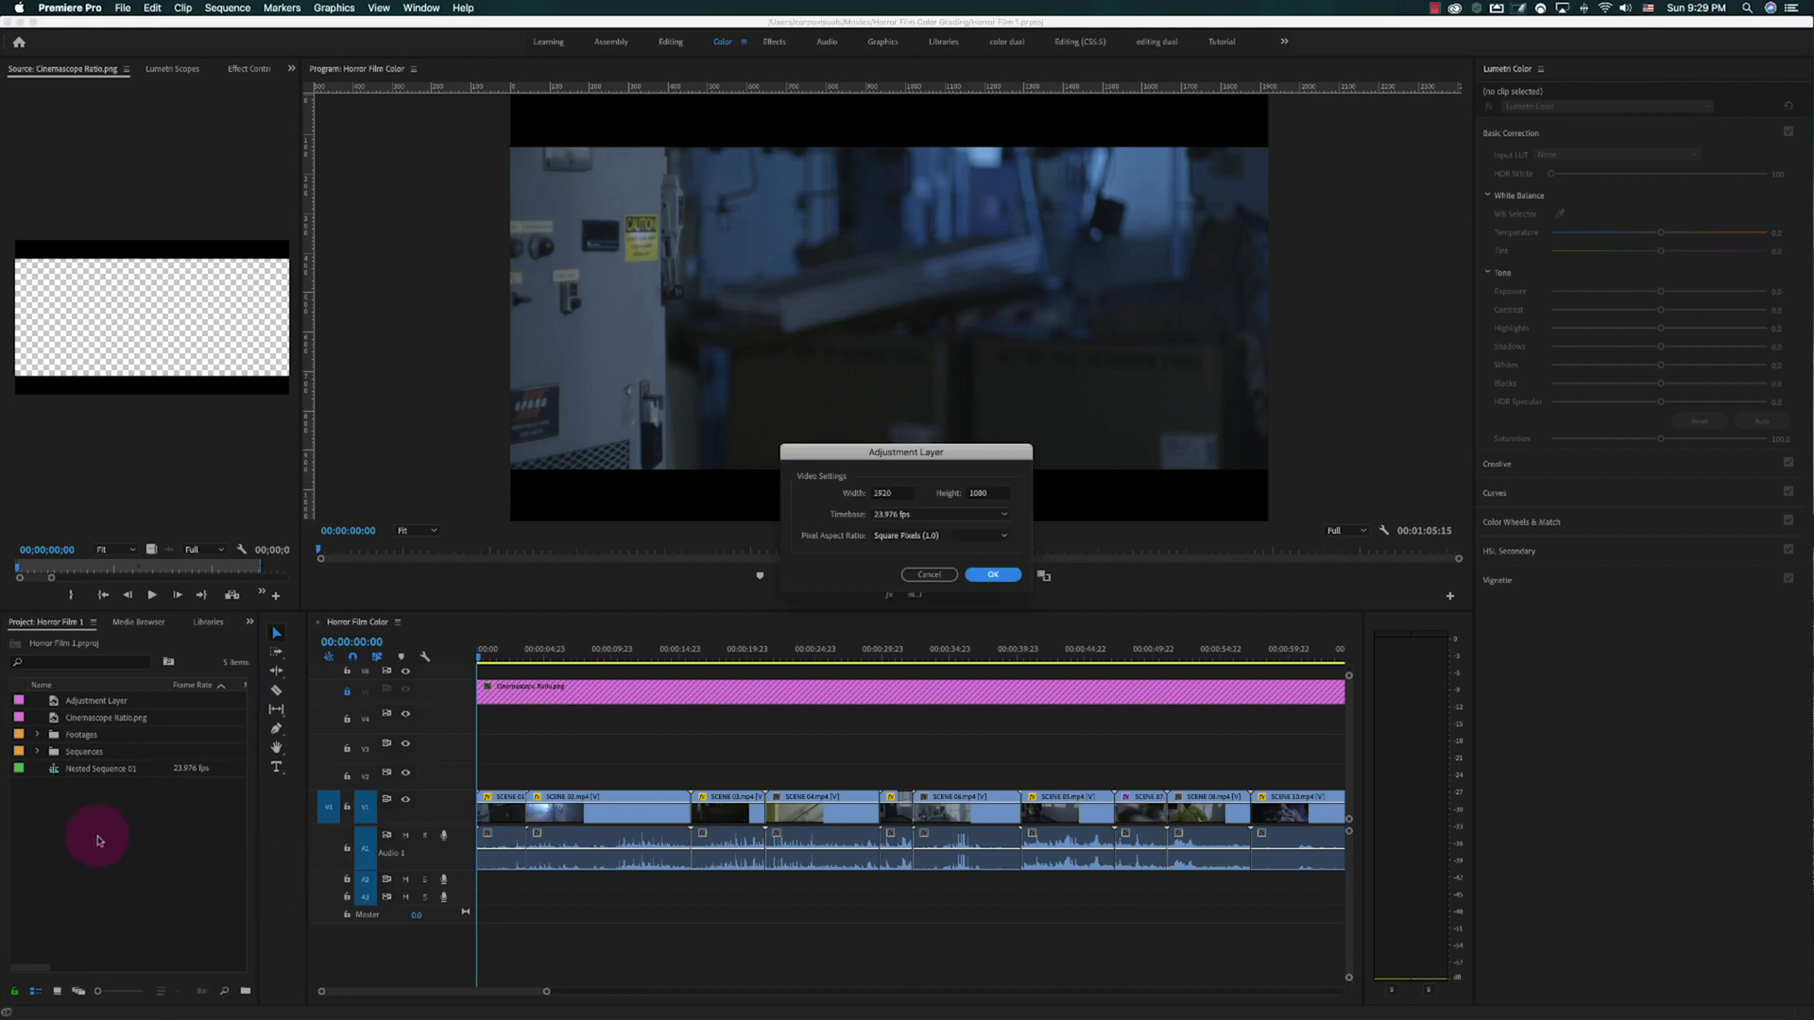
key(Return)
click(56, 703)
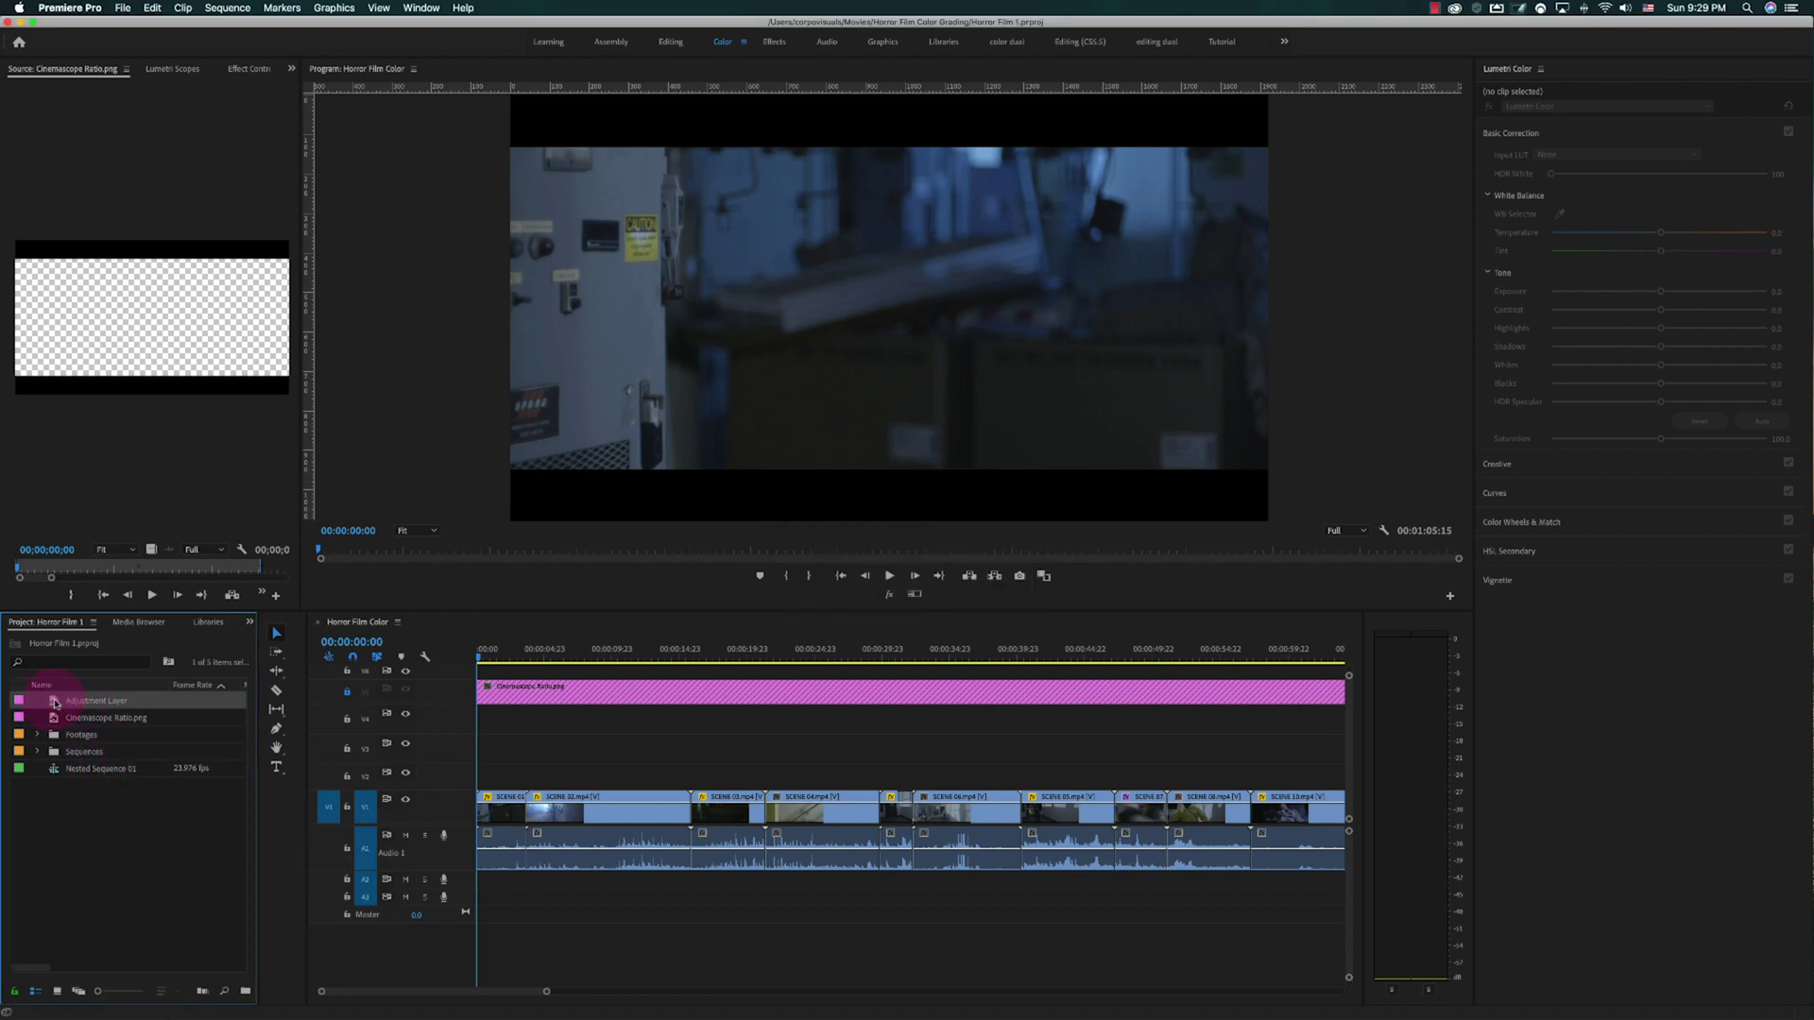
drag(296, 760, 363, 780)
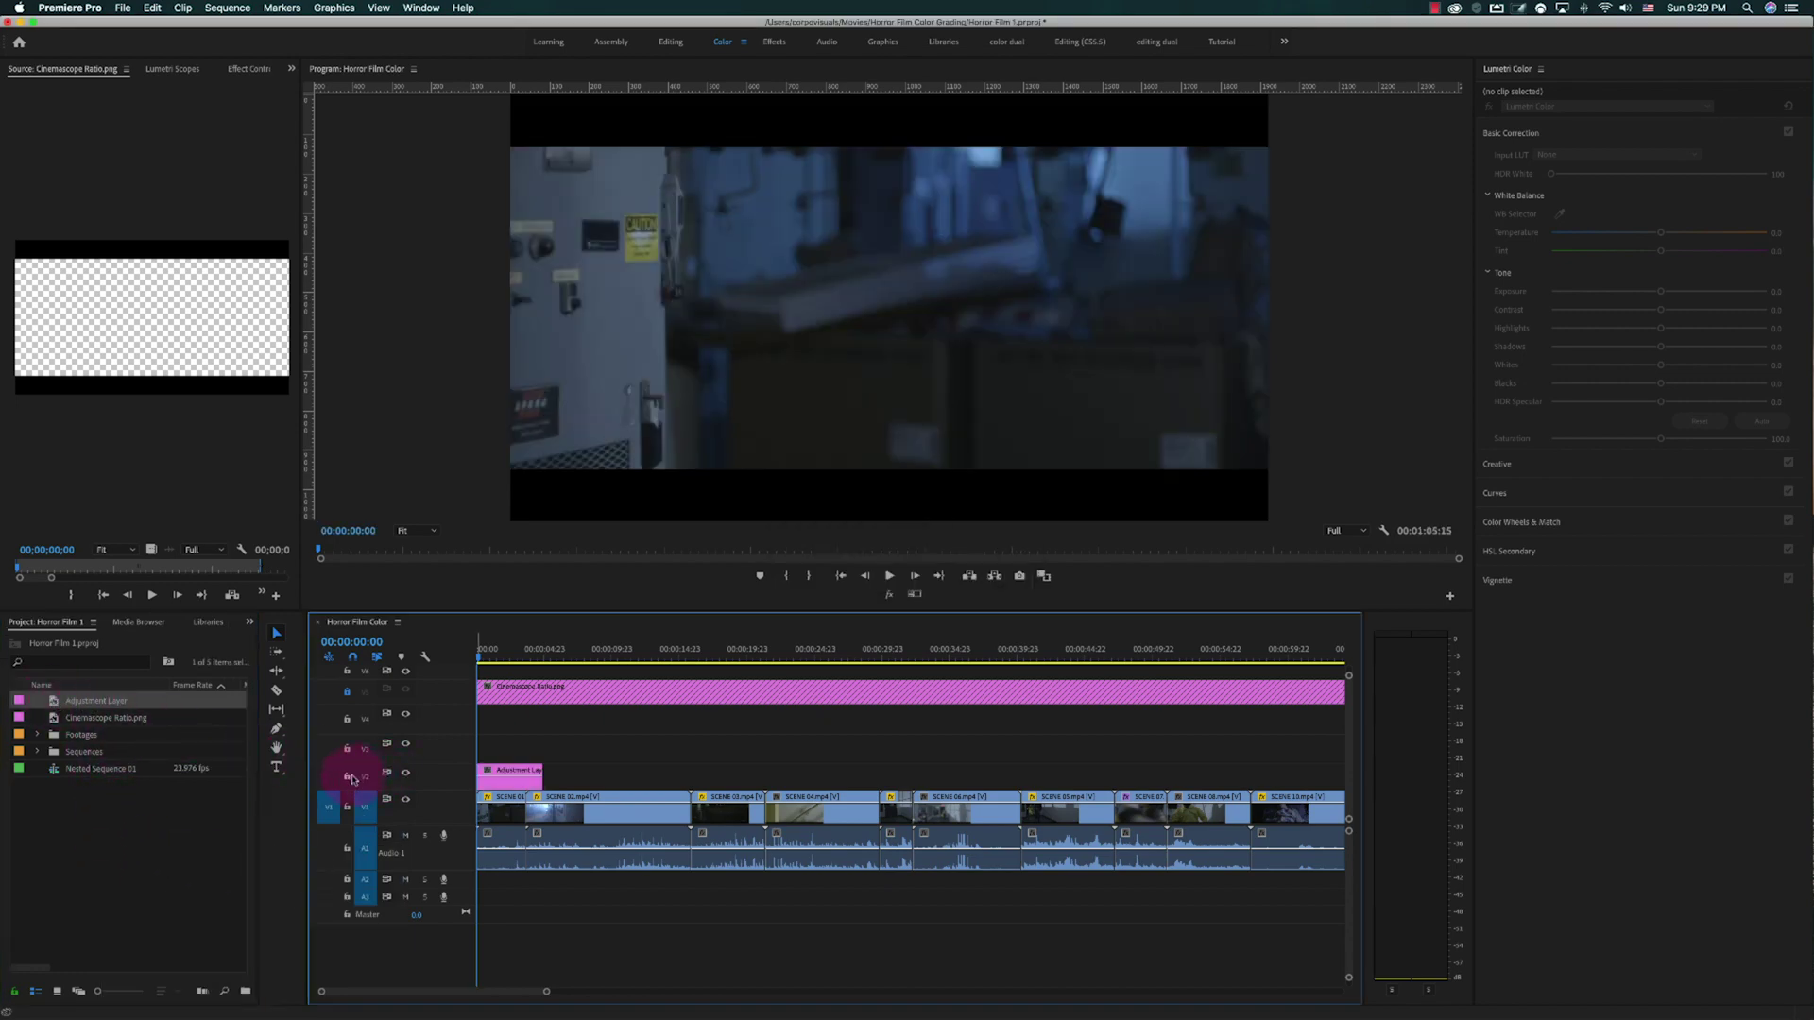
key(=)
key(=)
click(542, 858)
click(561, 772)
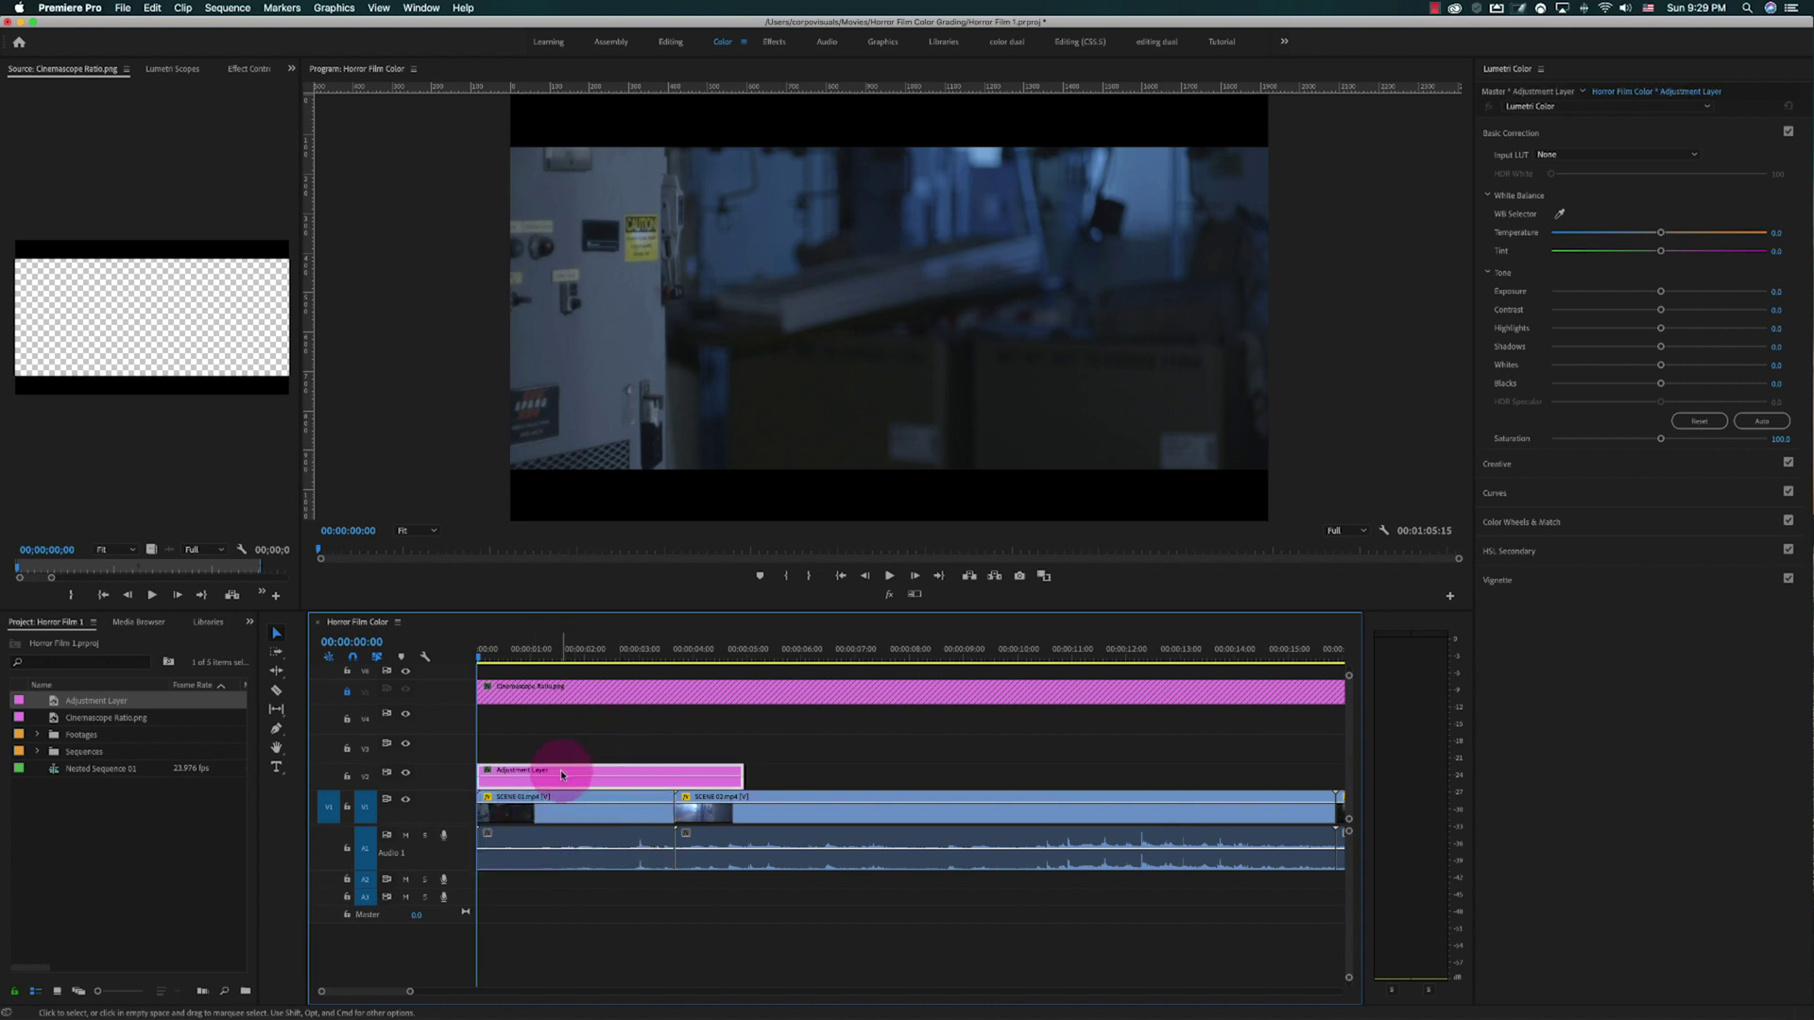
Rename the V2 adjustment layer clip to 'Basic Correction'
right_click(561, 773)
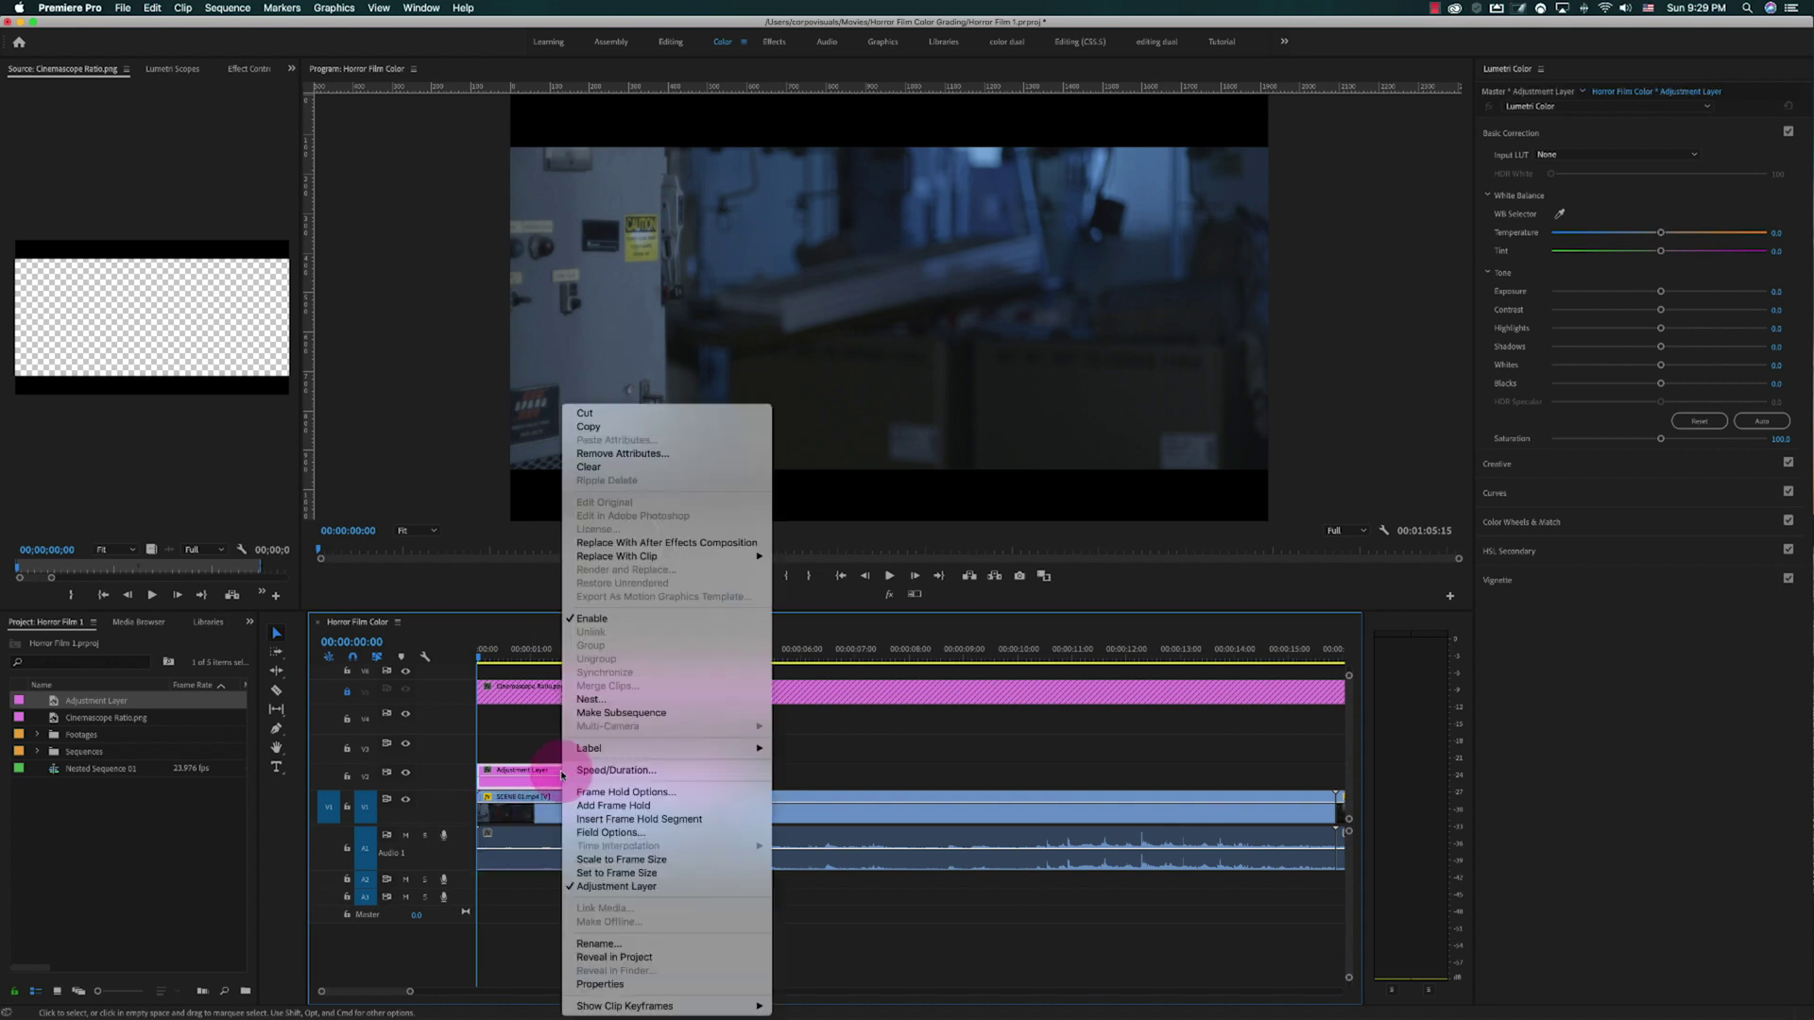
click(605, 942)
text(Basic Co)
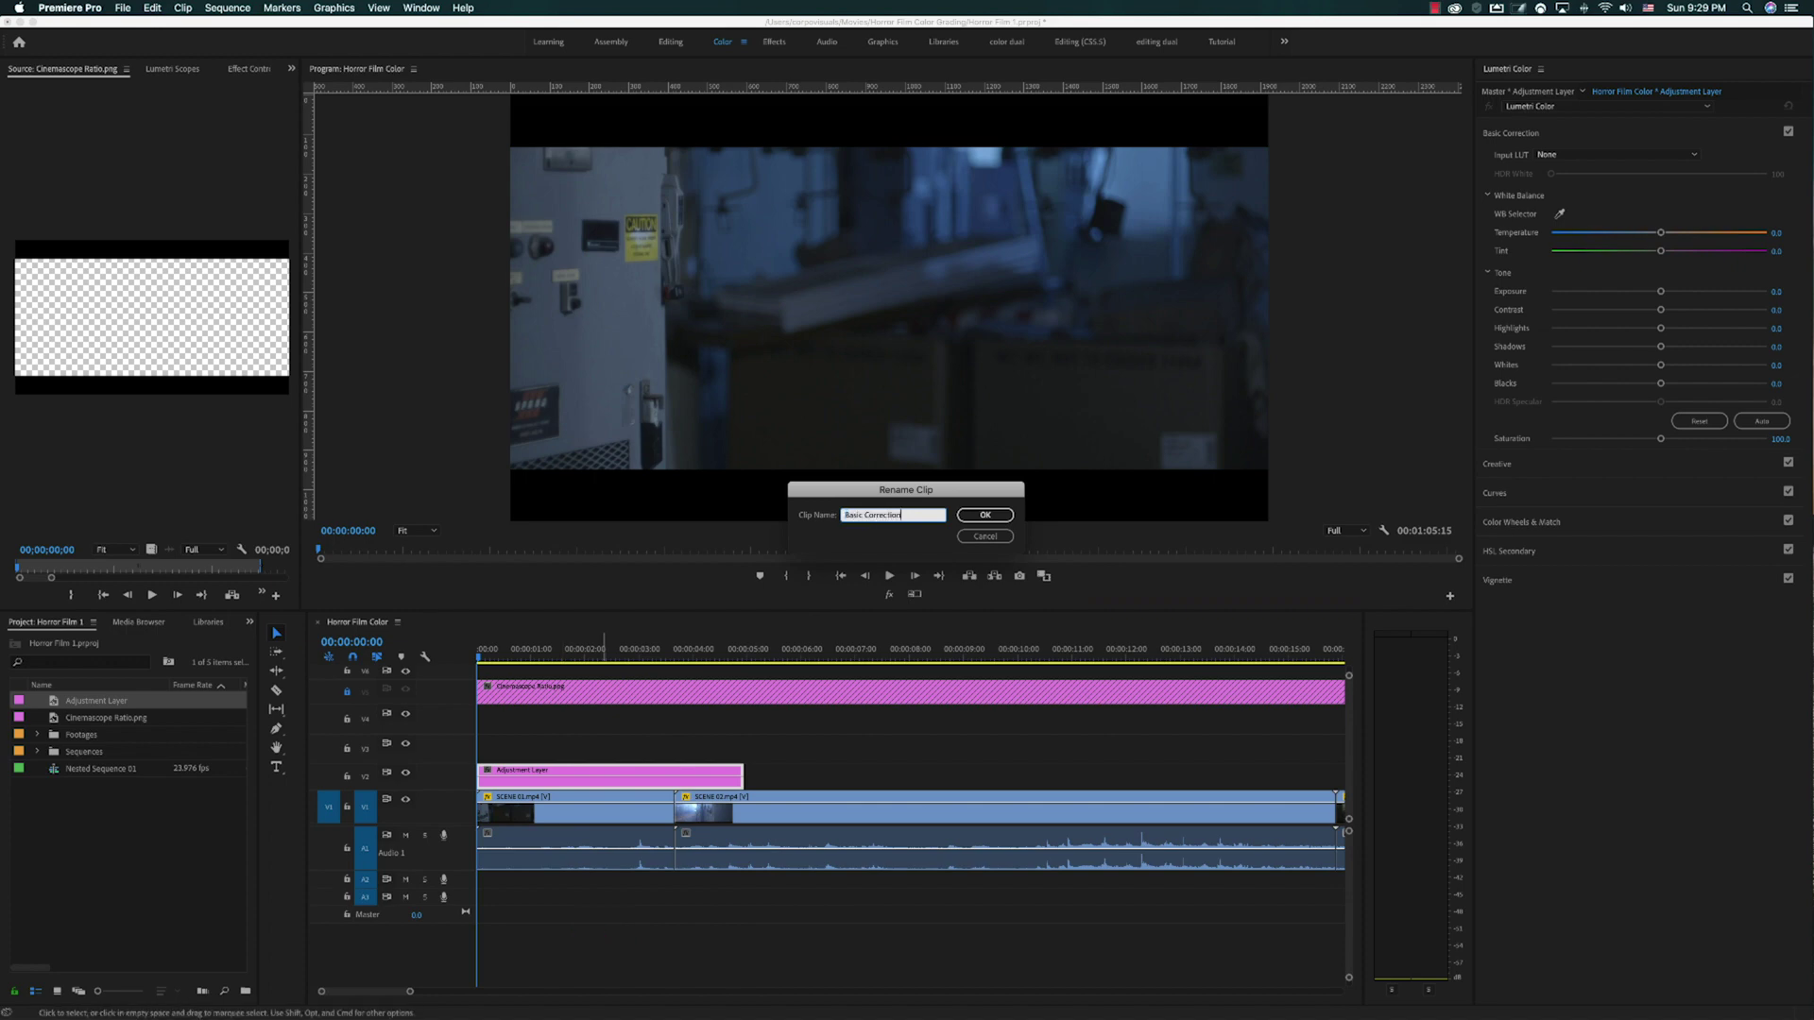
text(rrection)
key(Return)
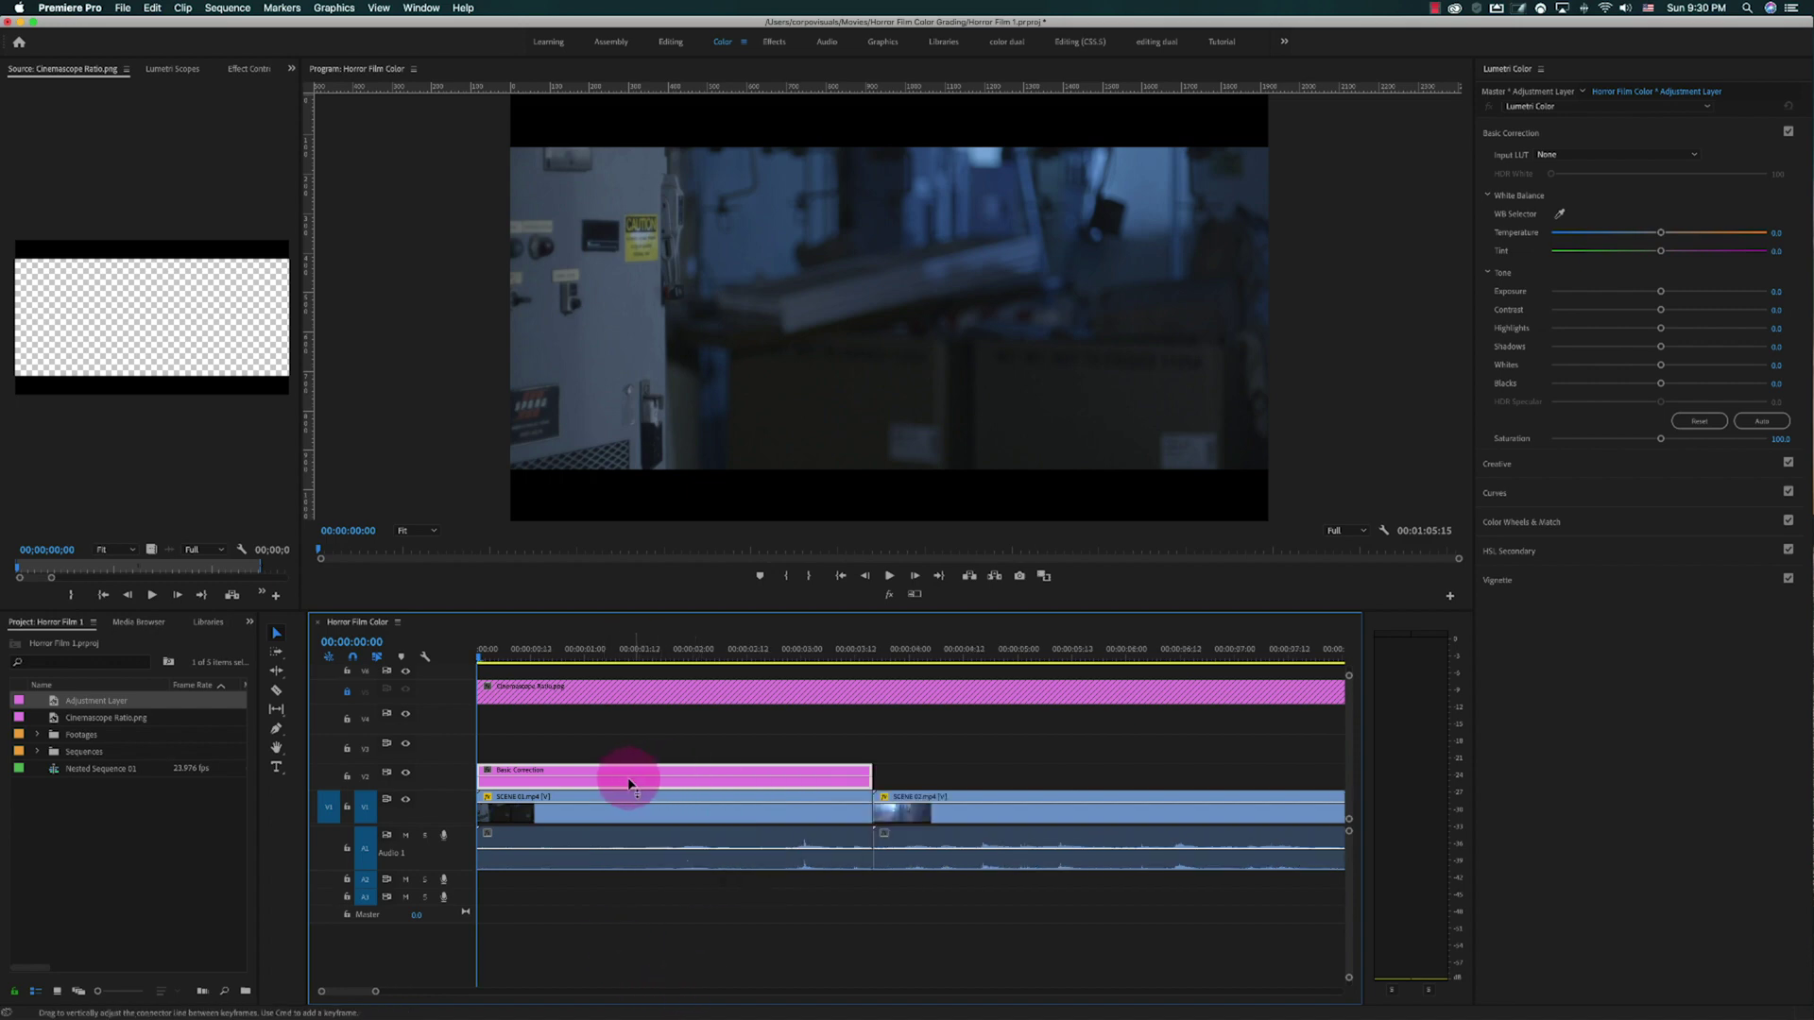
click(1521, 75)
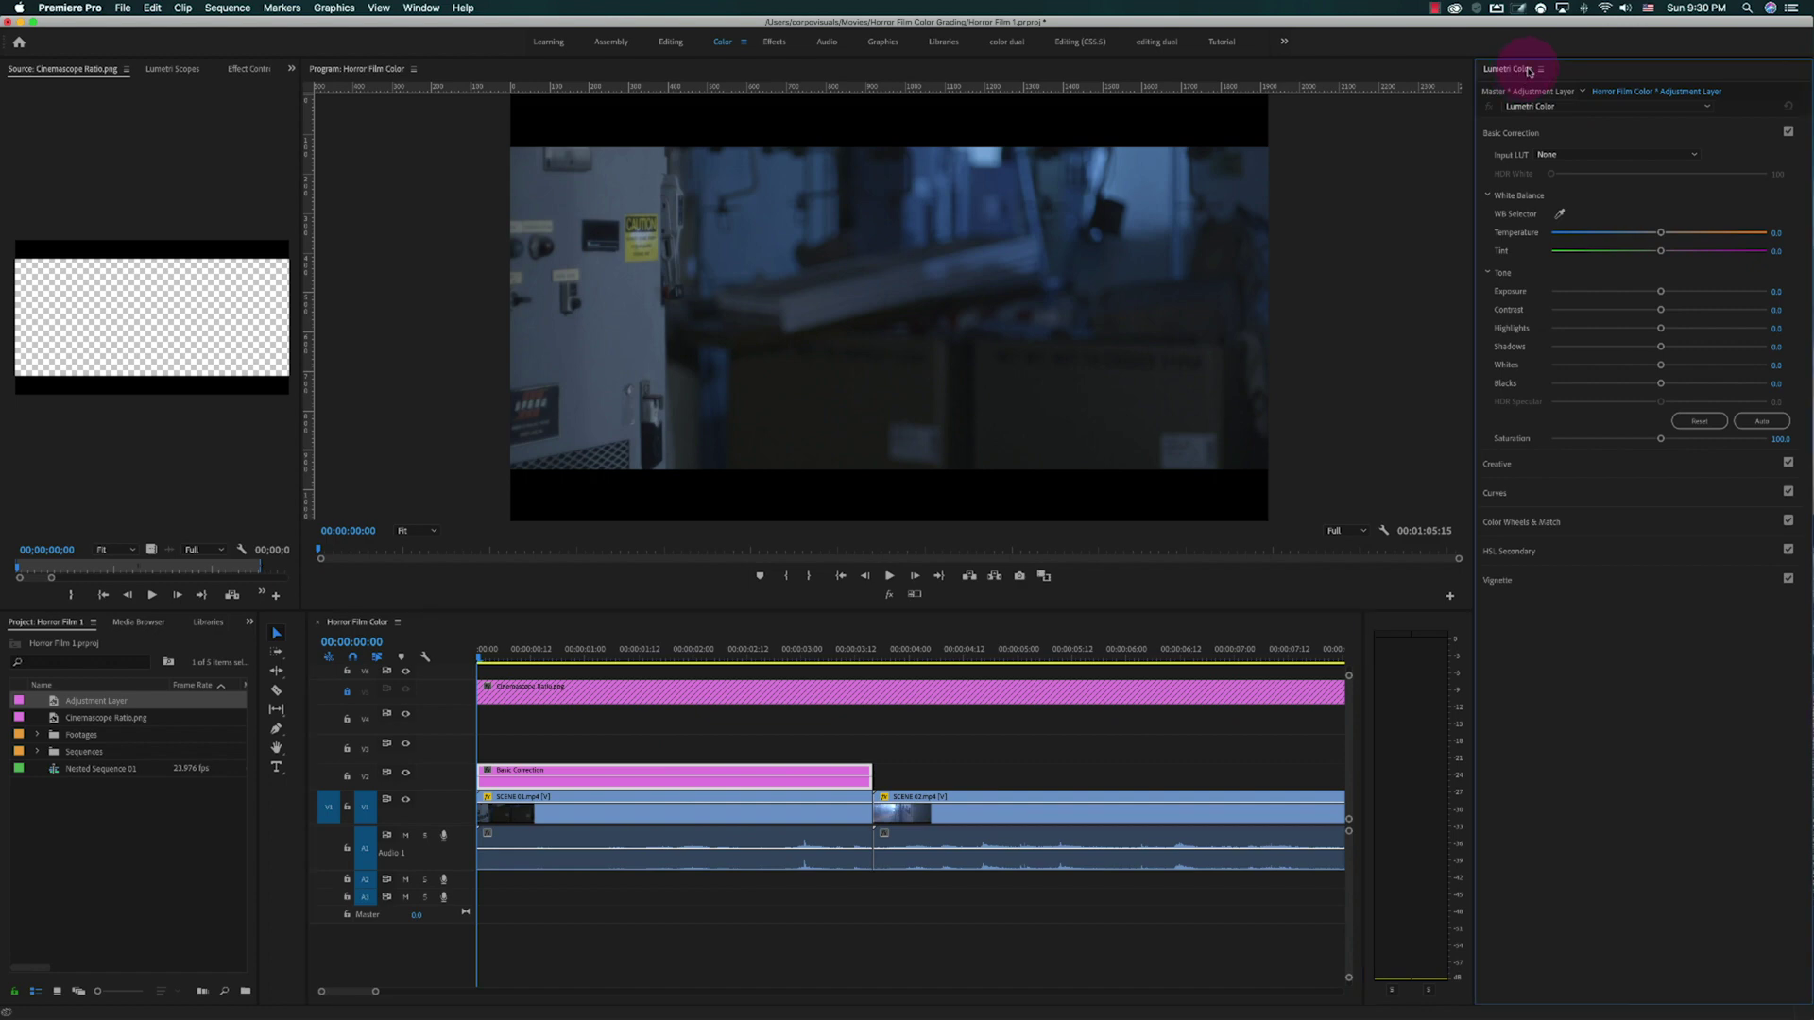
Raise Basic Correction's contrast and highlights, tweak saturation, and add a new adjustment layer on V3
click(1507, 135)
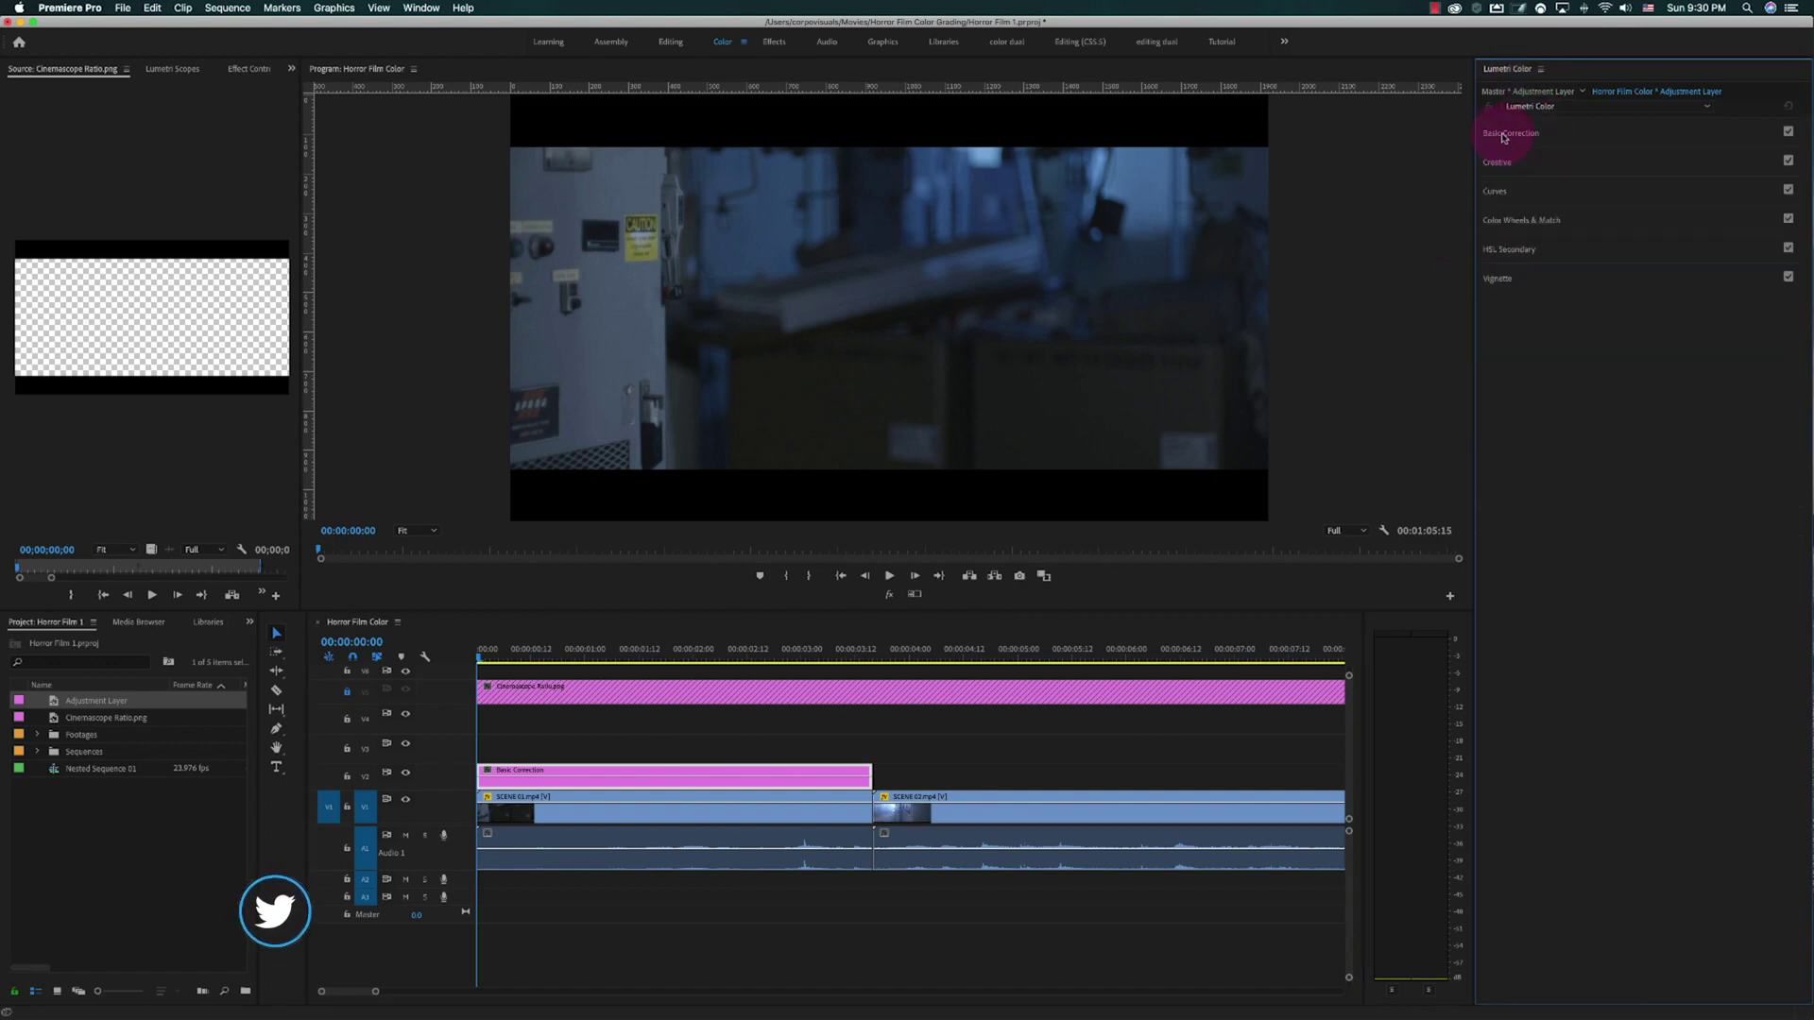
click(1520, 135)
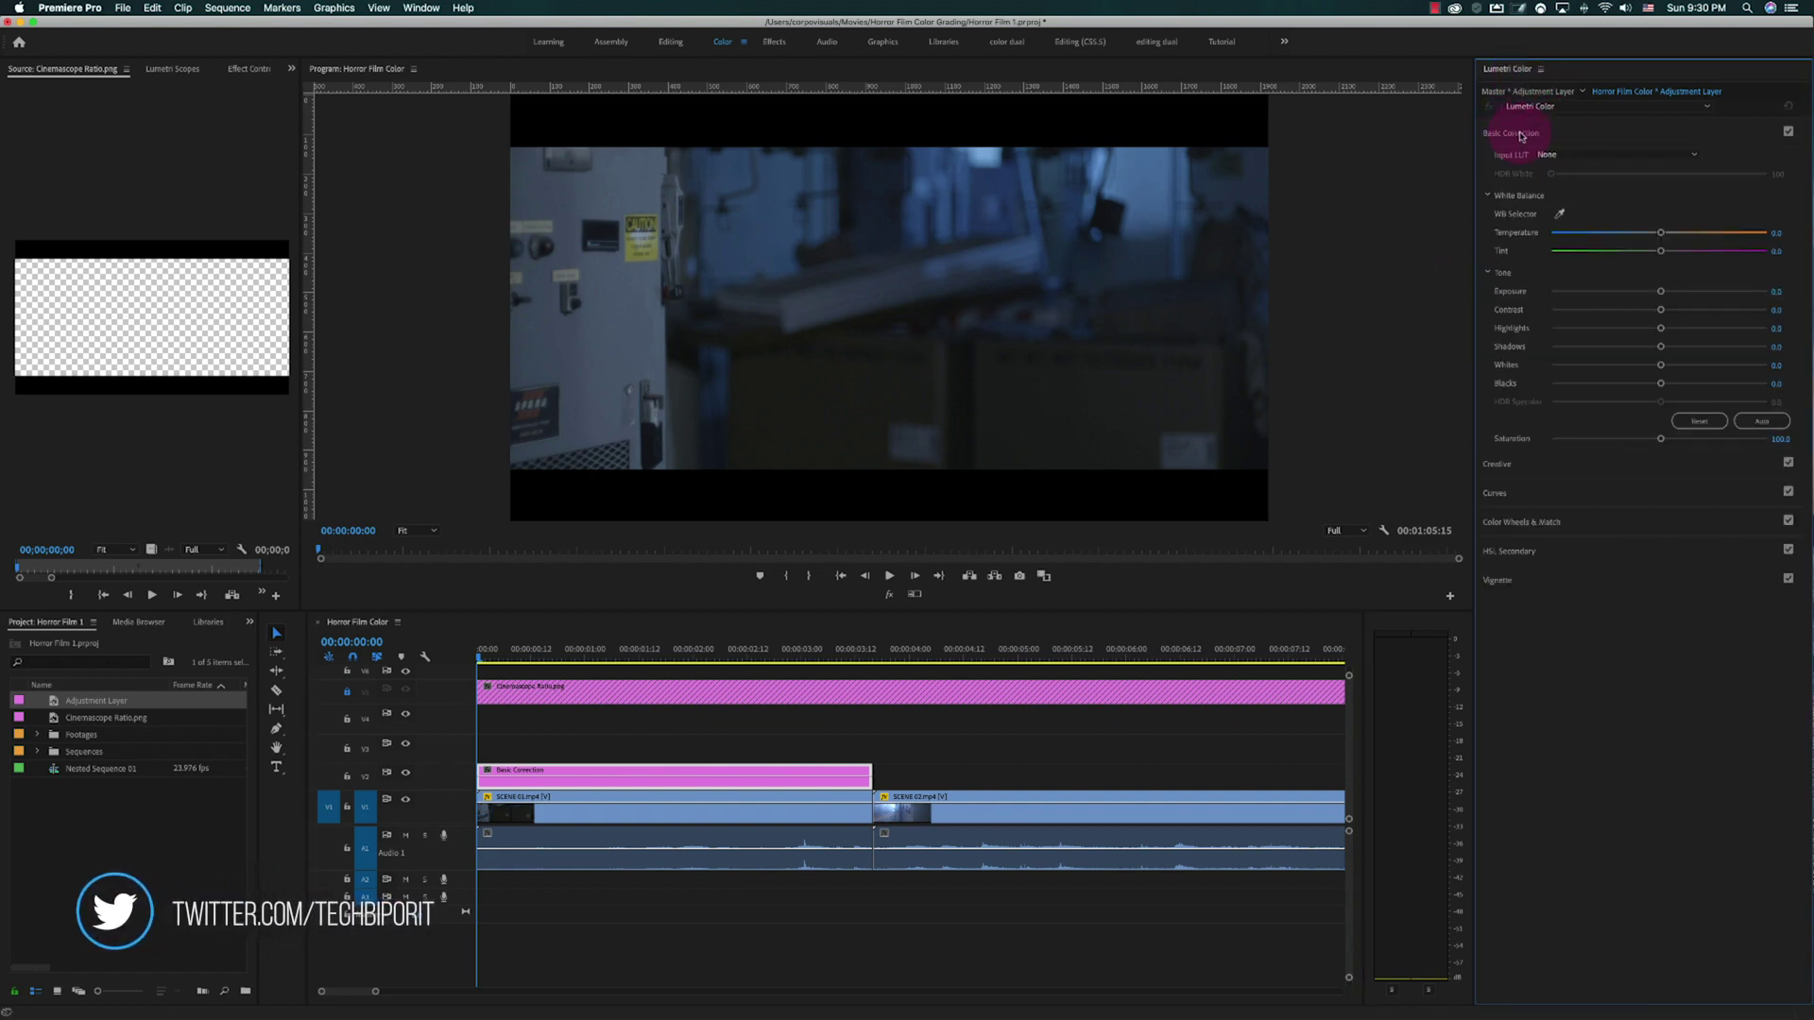
click(1664, 319)
drag(1672, 315, 1654, 350)
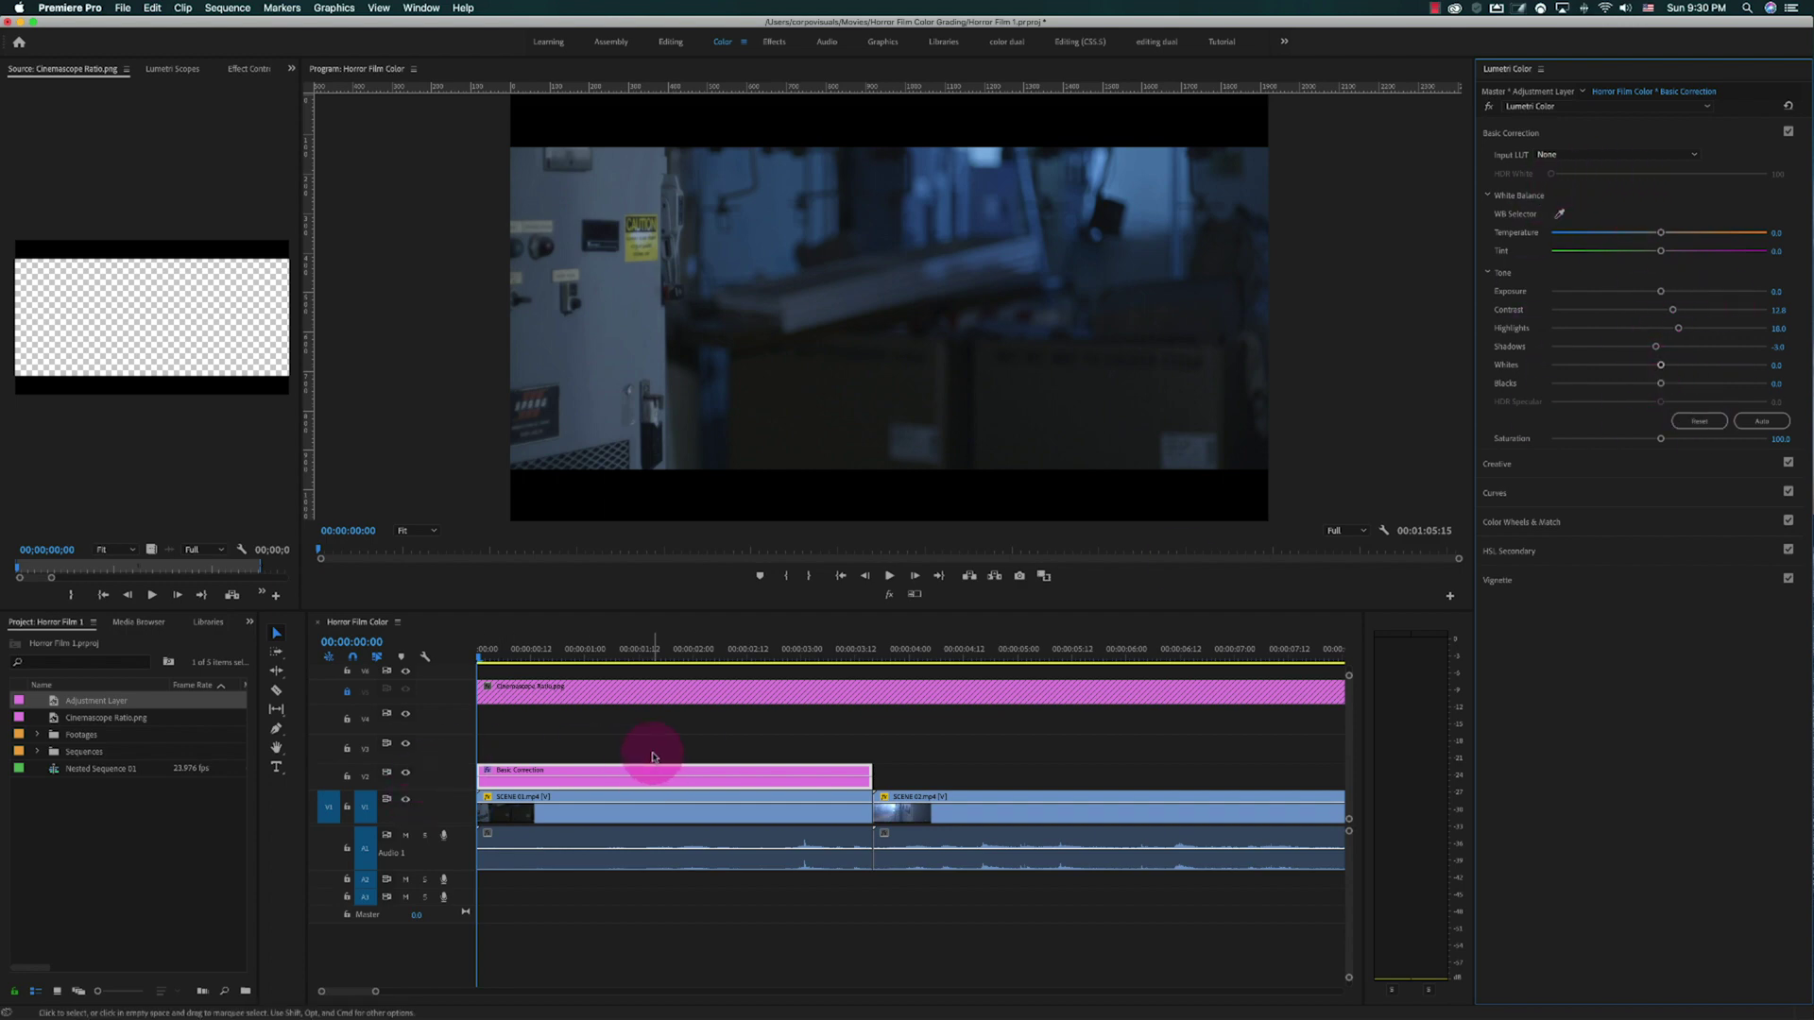
click(548, 769)
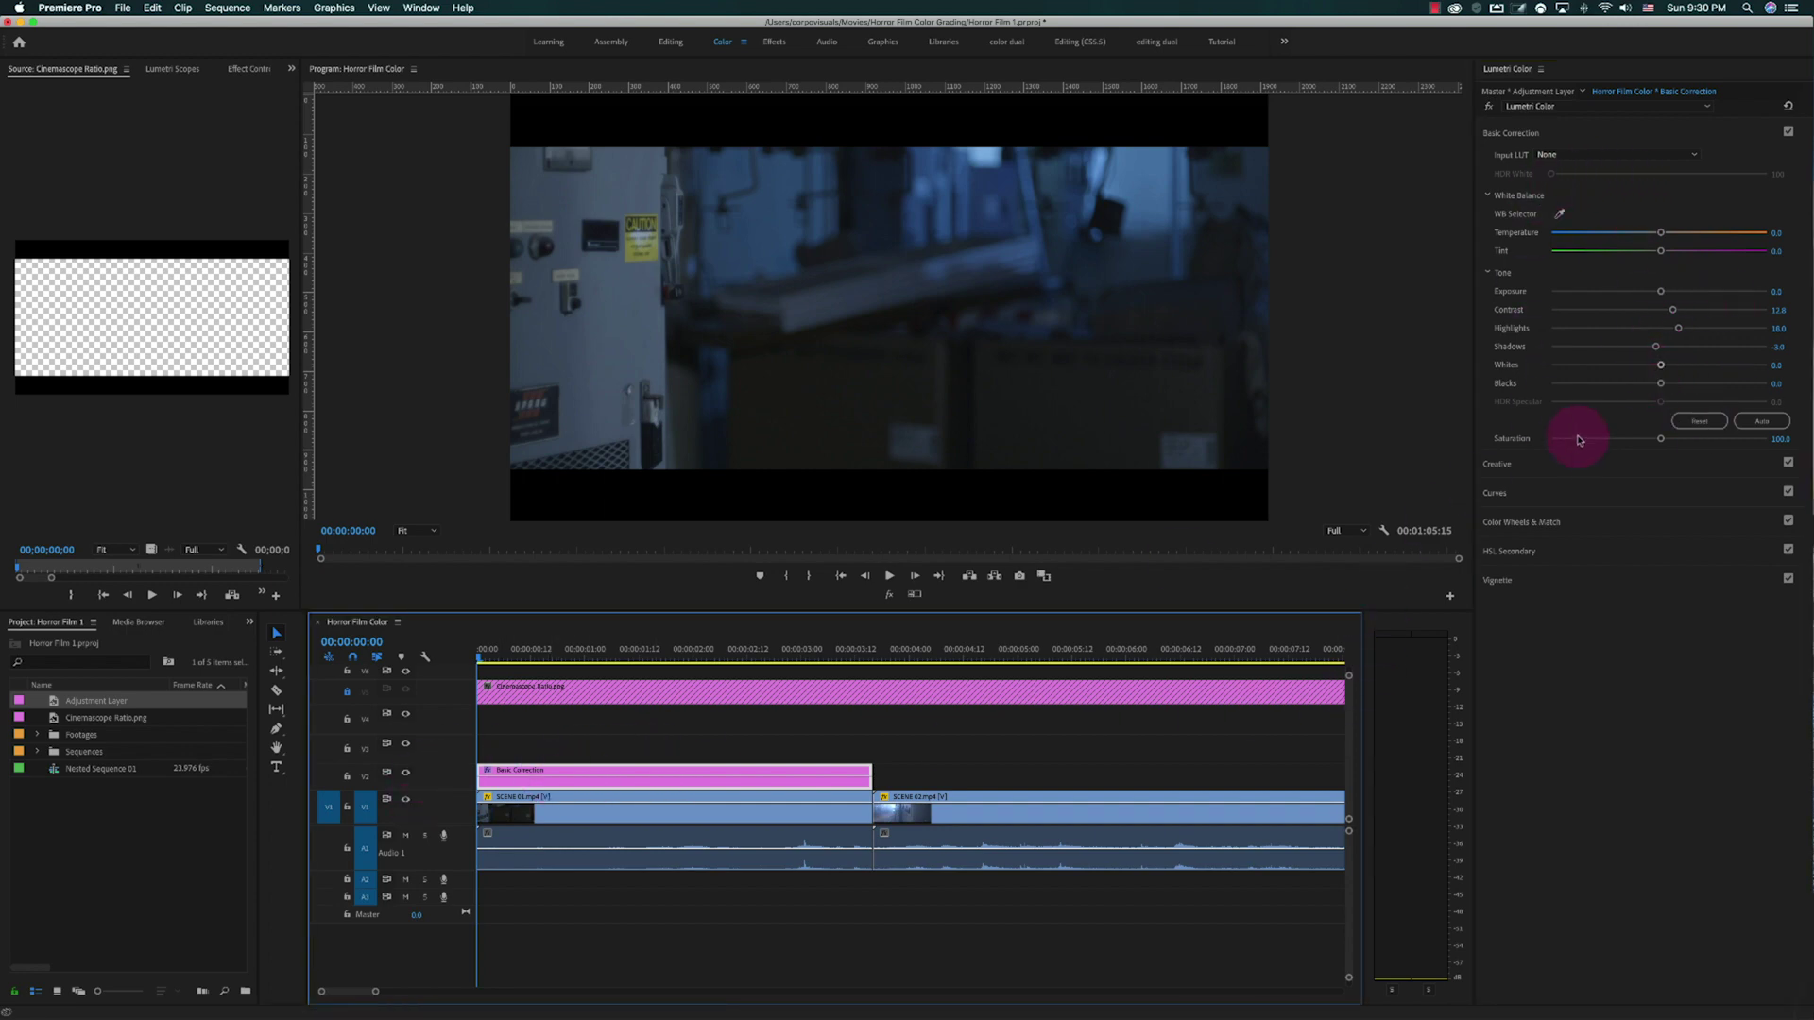
drag(1663, 442, 1692, 445)
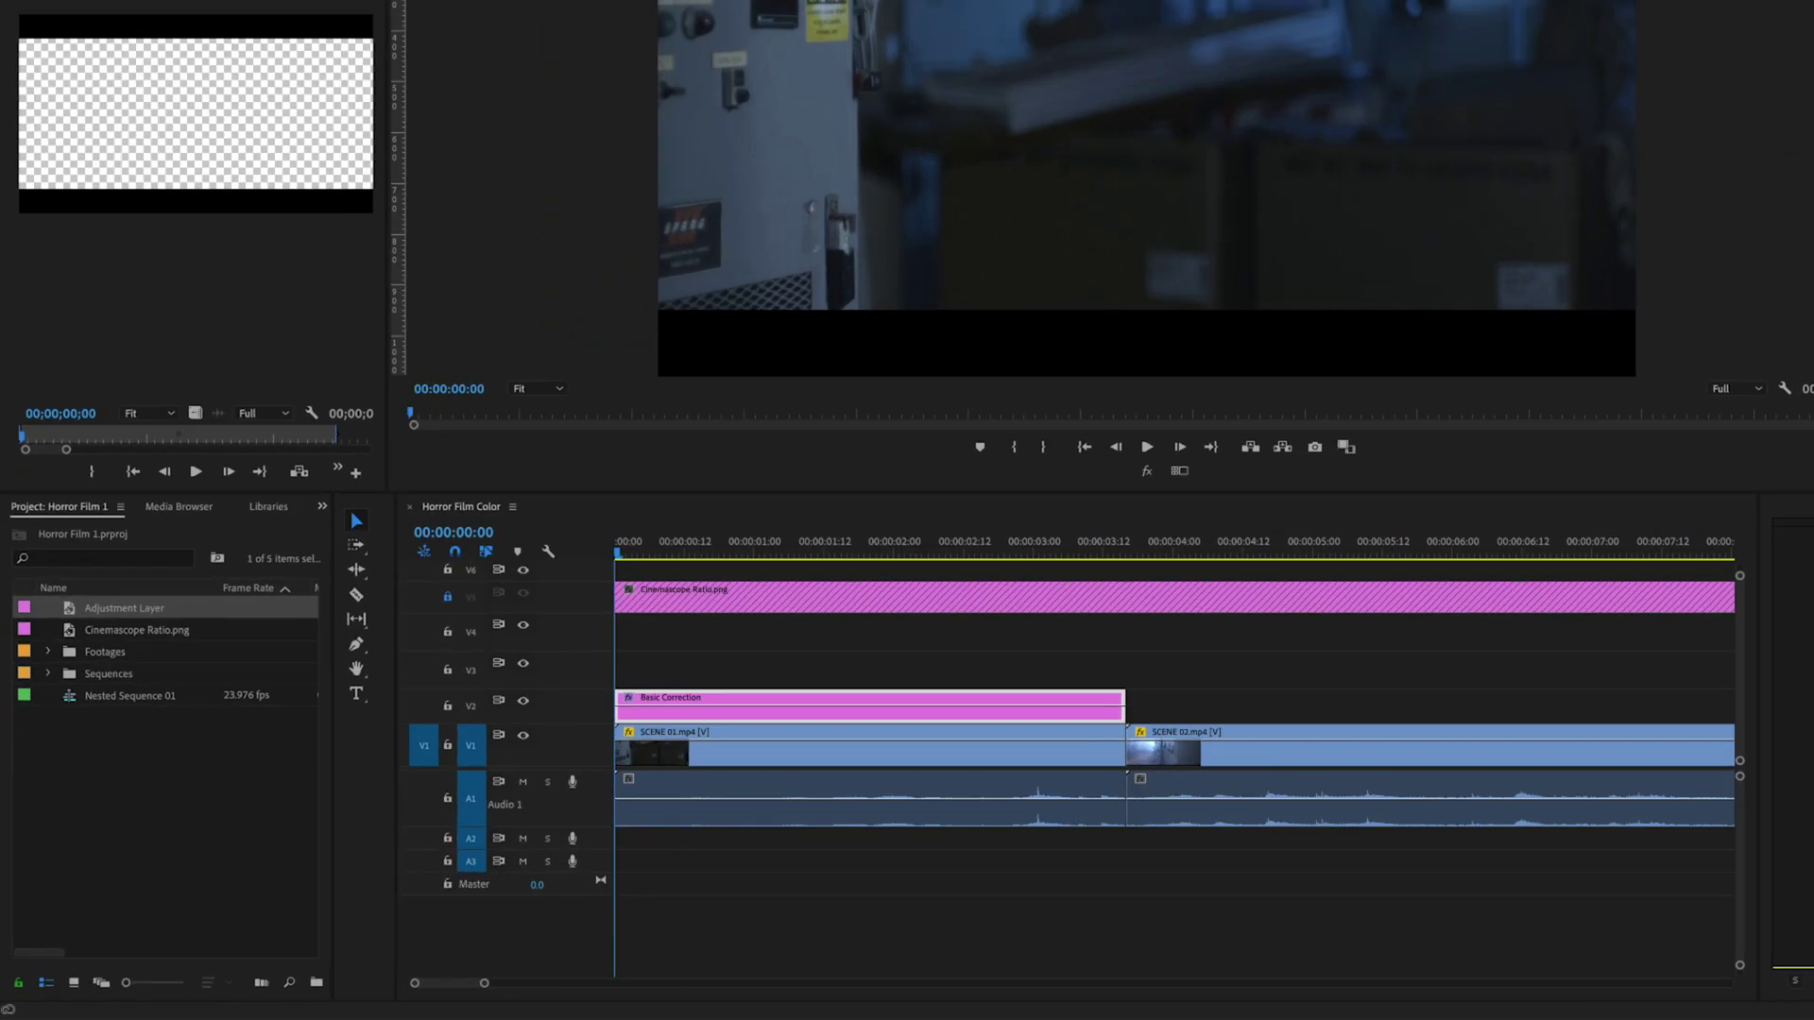
drag(53, 705, 68, 707)
drag(158, 300, 835, 401)
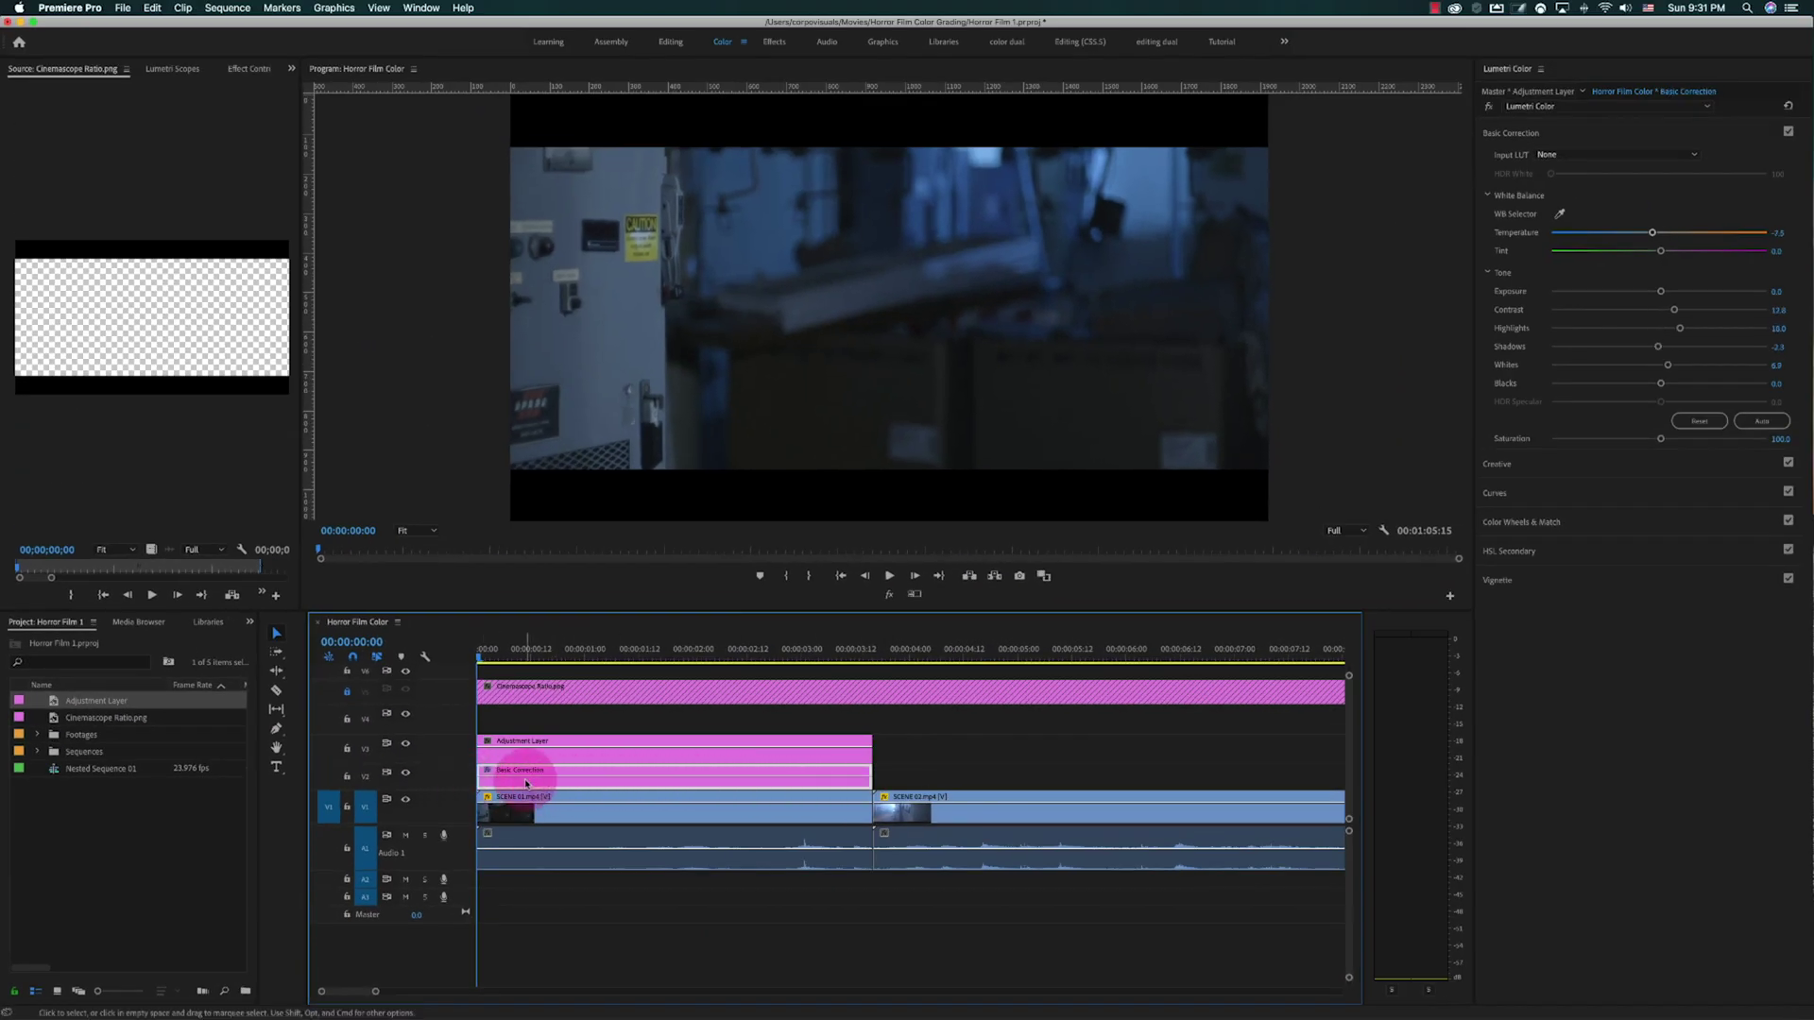
Rename the V3 adjustment layer clip to 'Gold Orange Look'
click(529, 751)
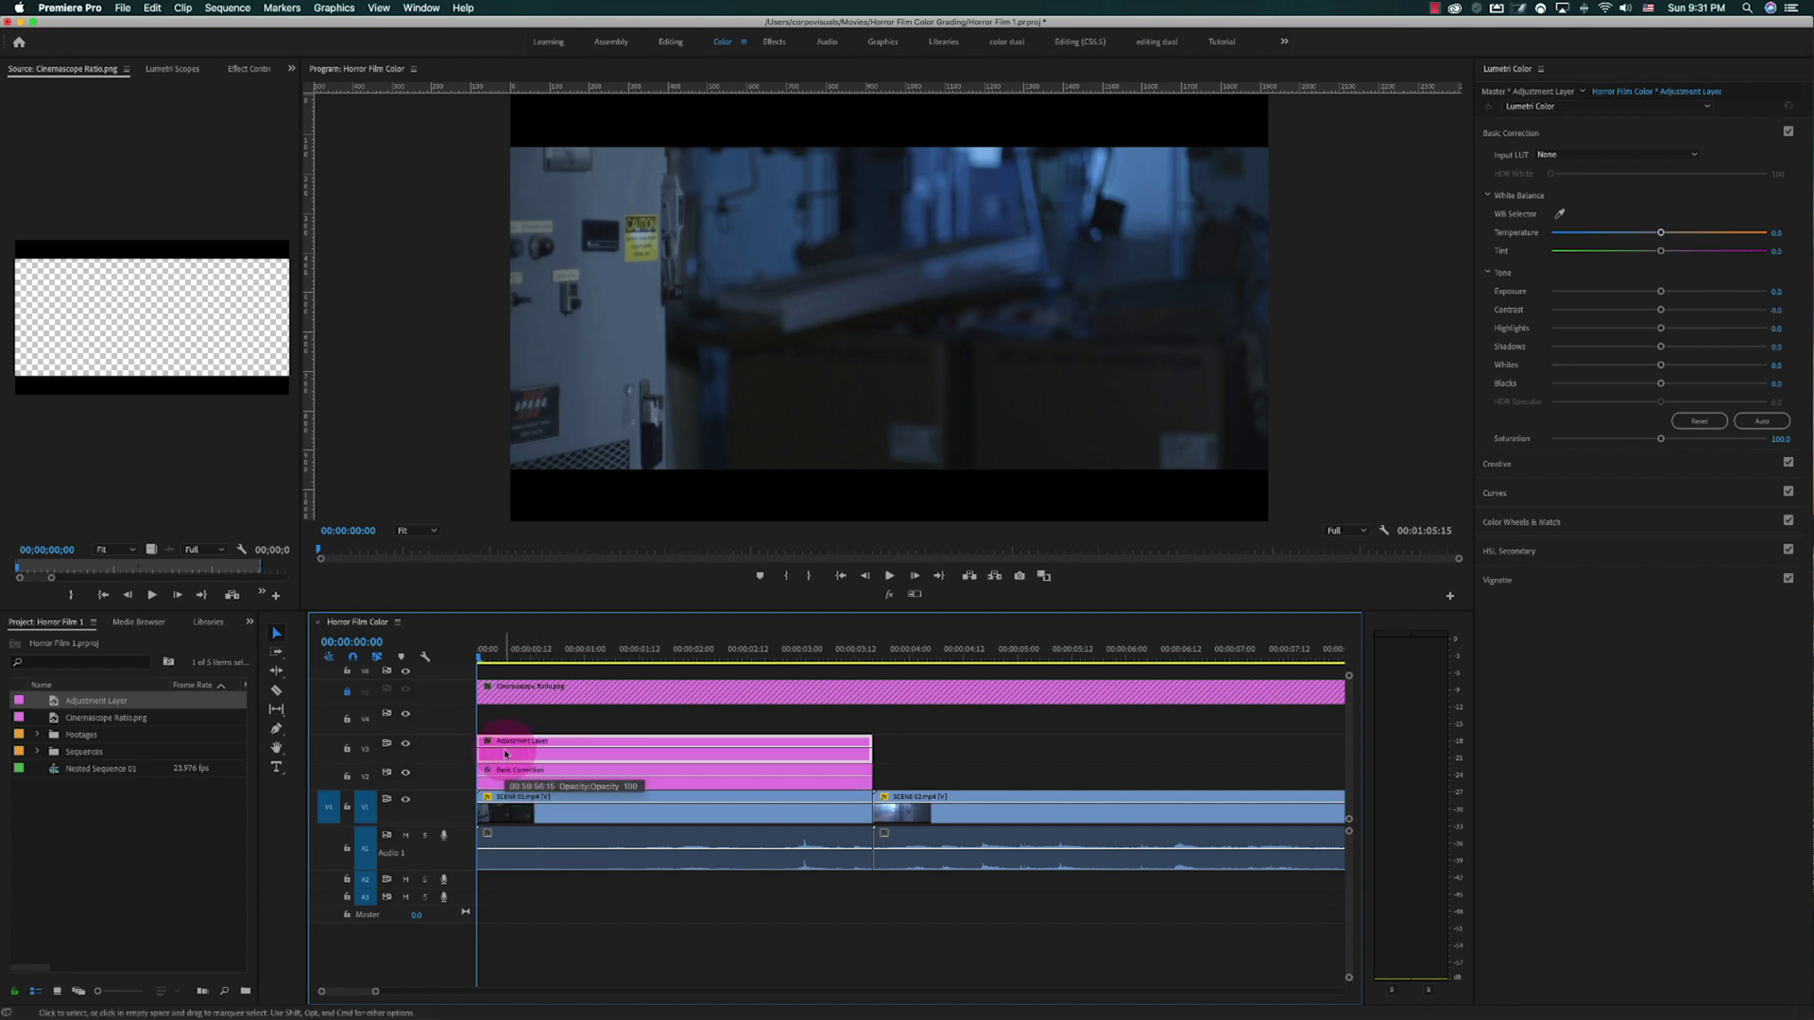
right_click(505, 753)
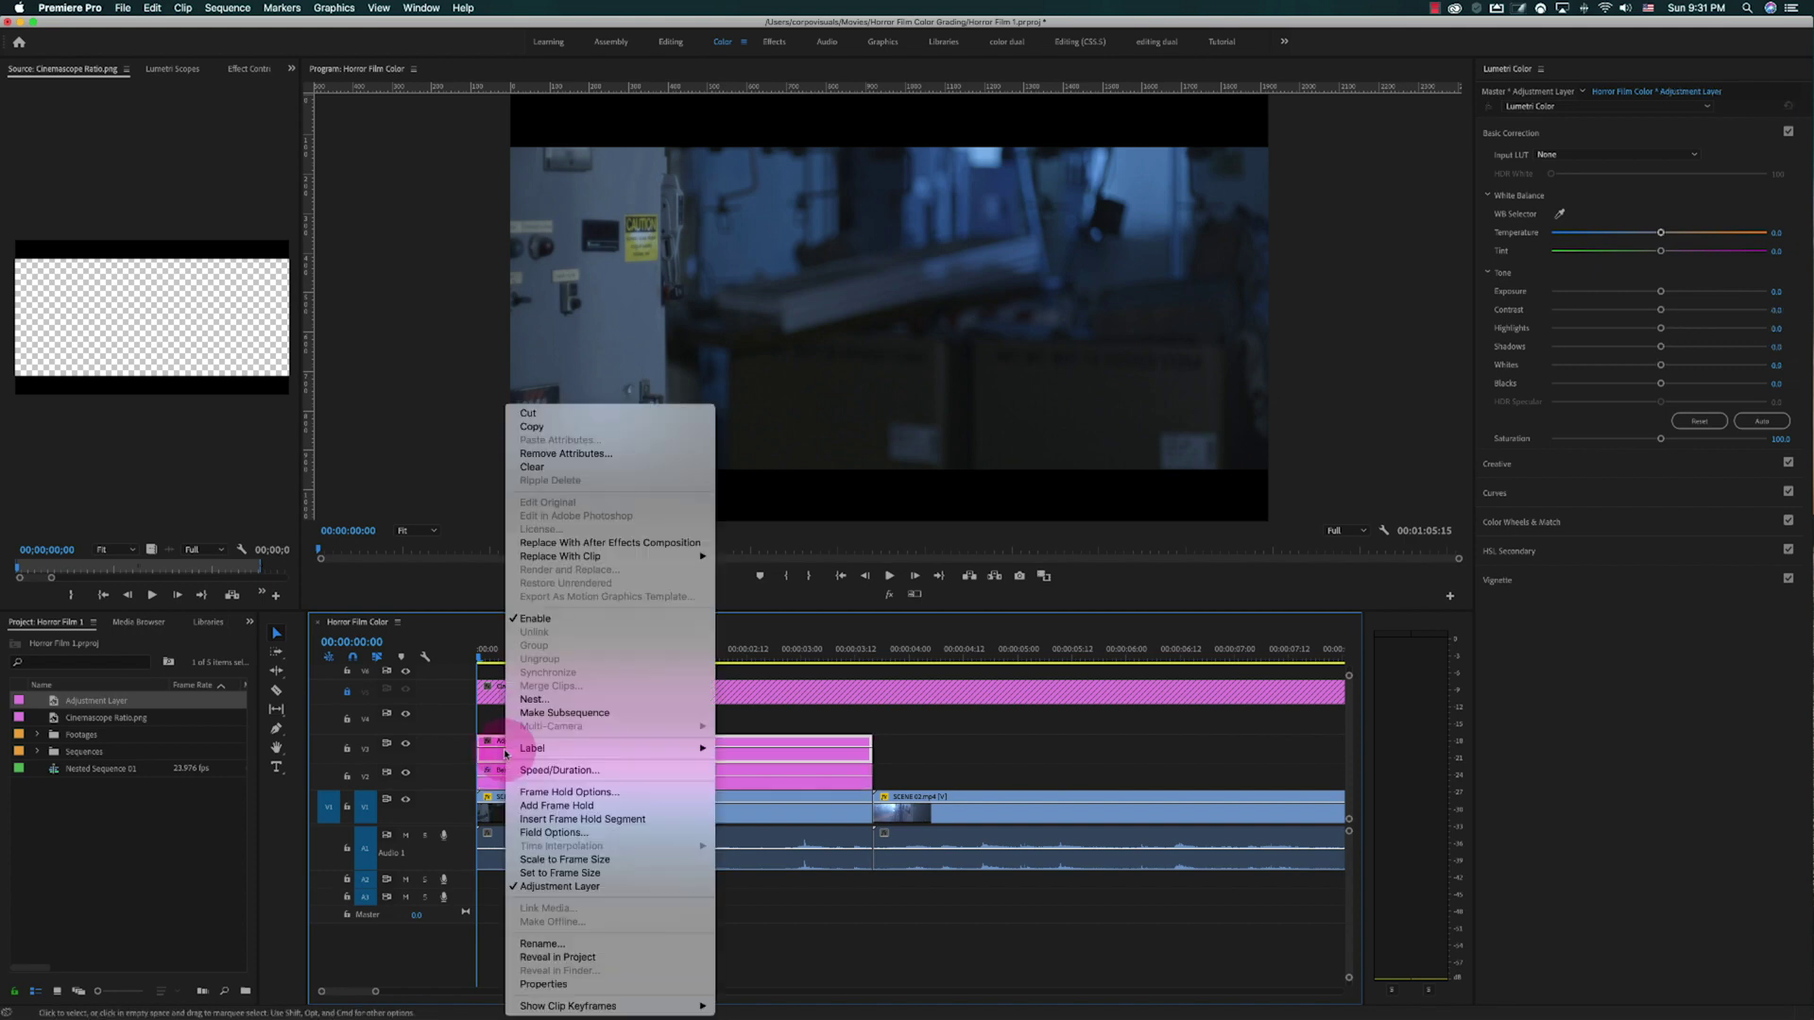
click(558, 944)
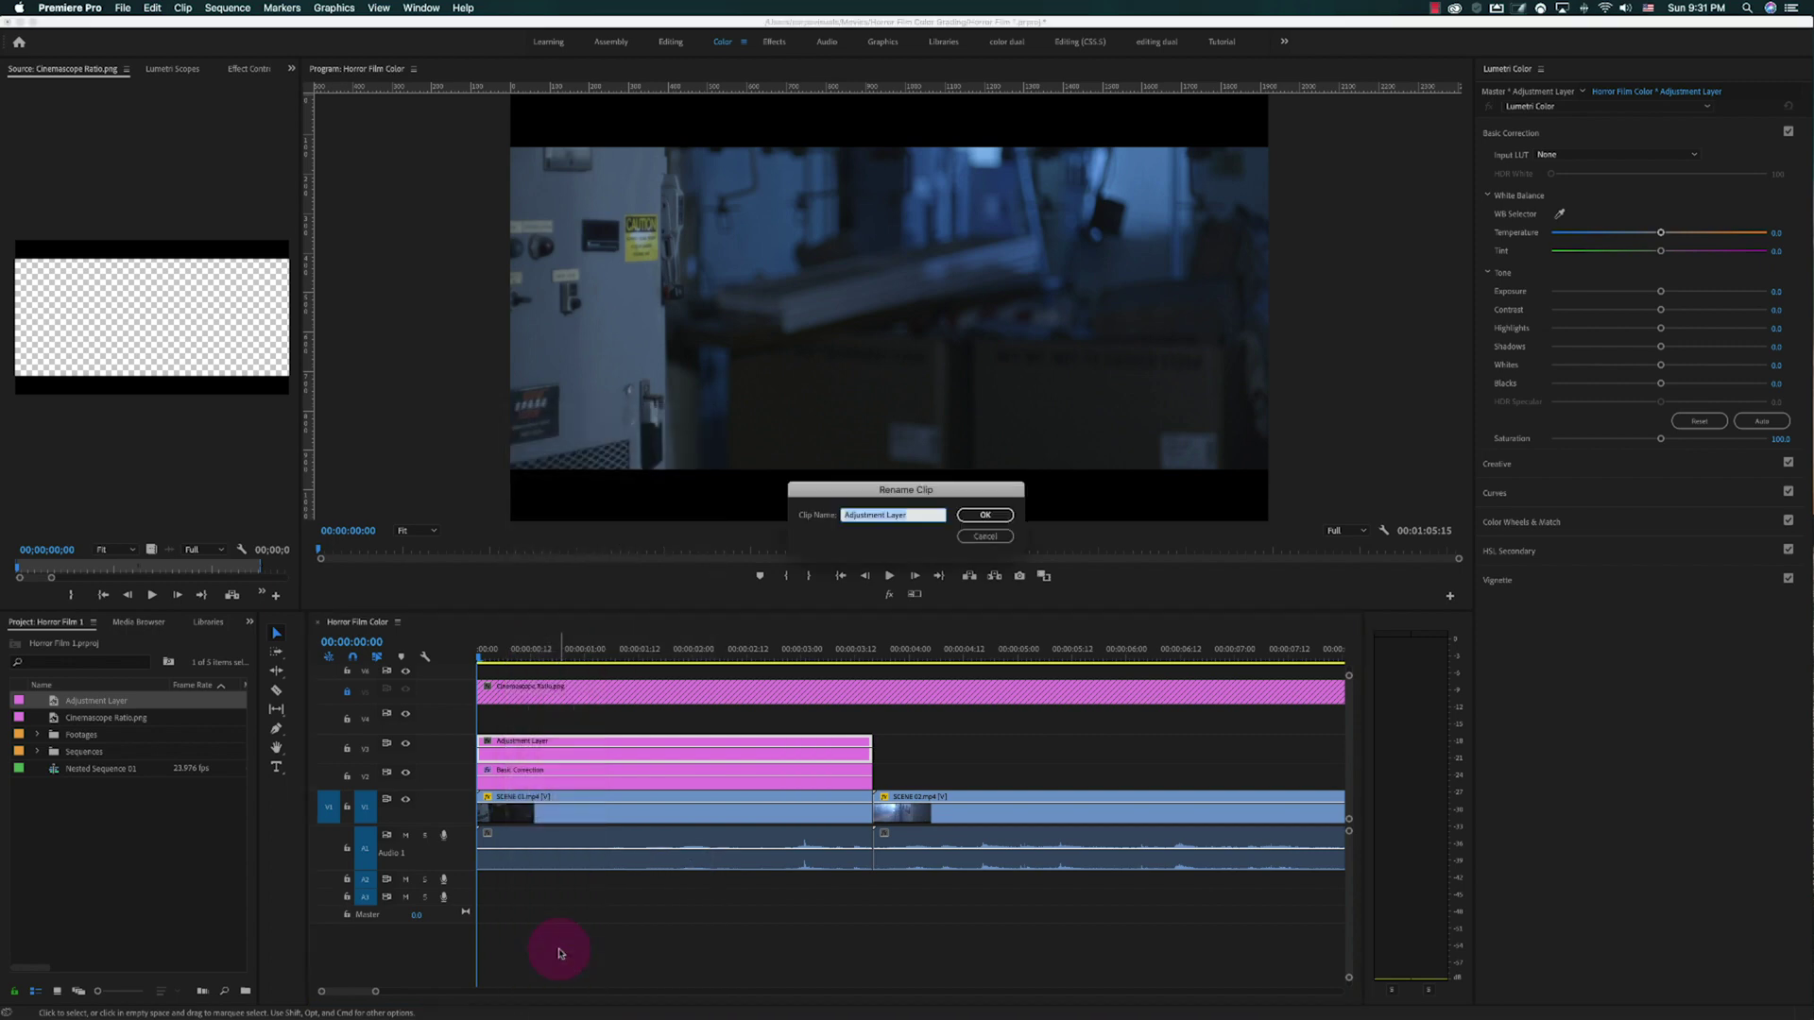
text(Gold Orange Look)
key(Return)
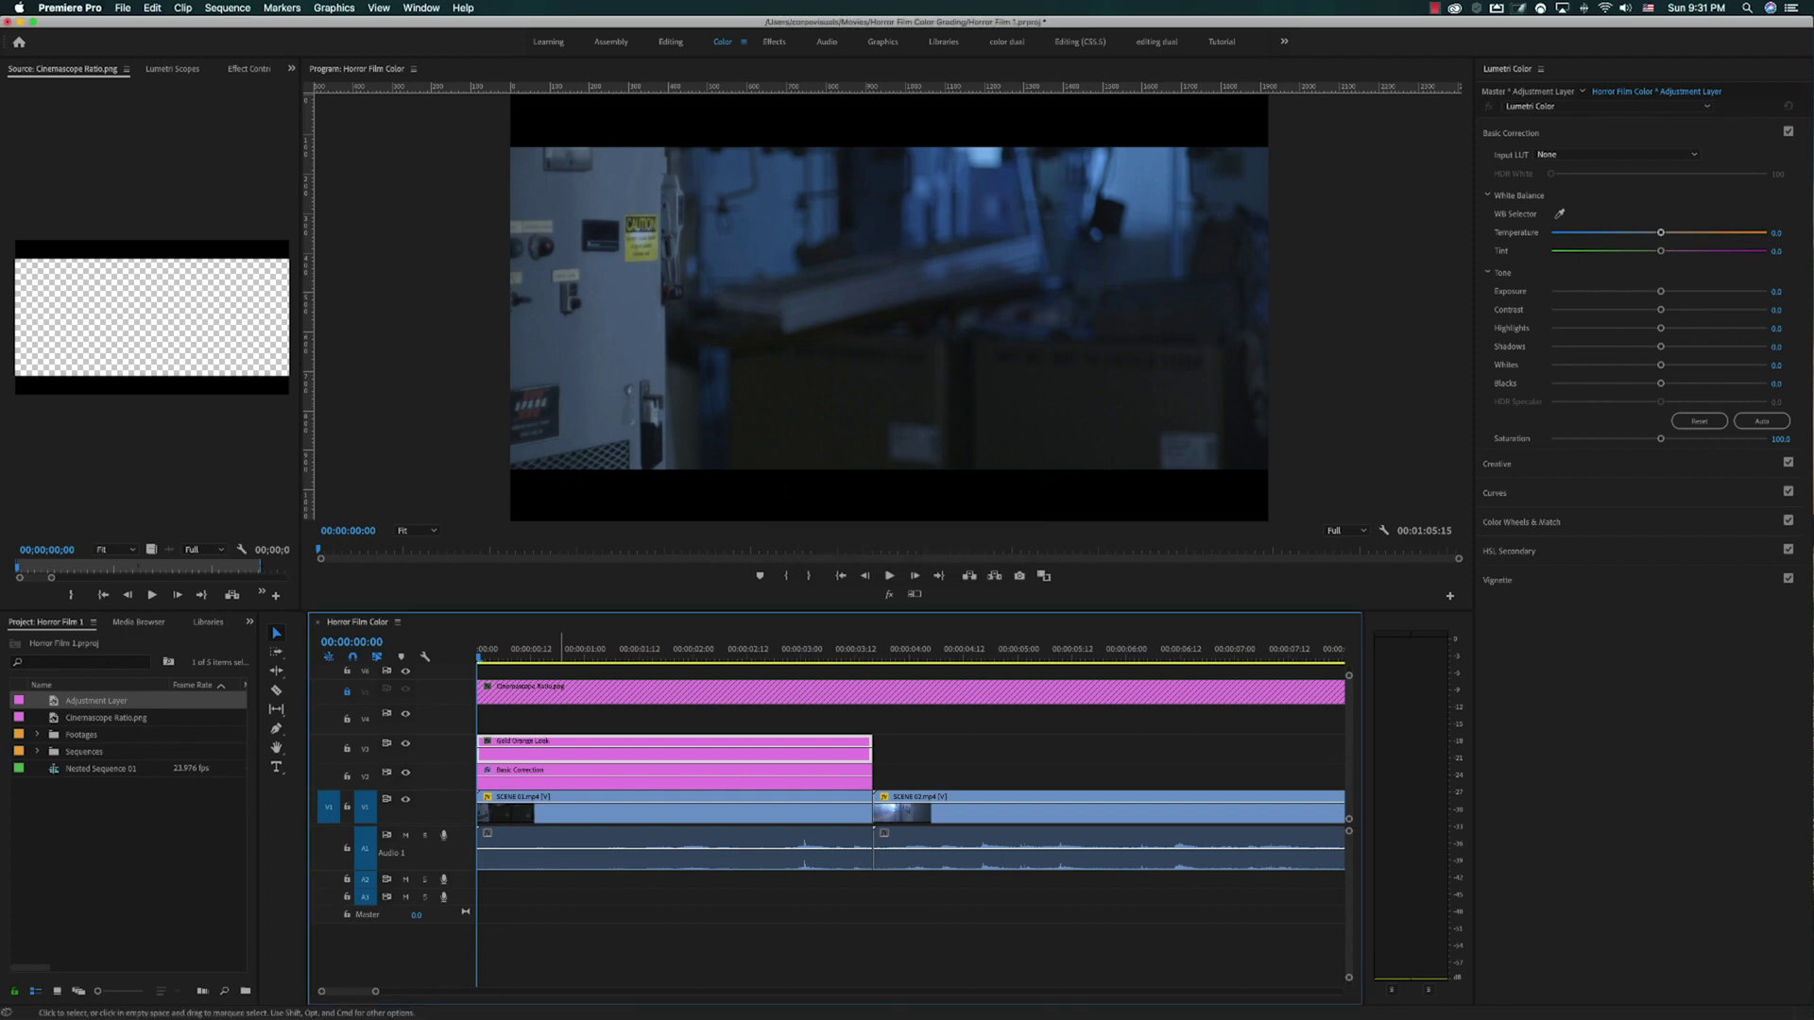
Select both Gold Orange Look and Basic Correction layers and move the playhead to 00:00:05:00
click(660, 935)
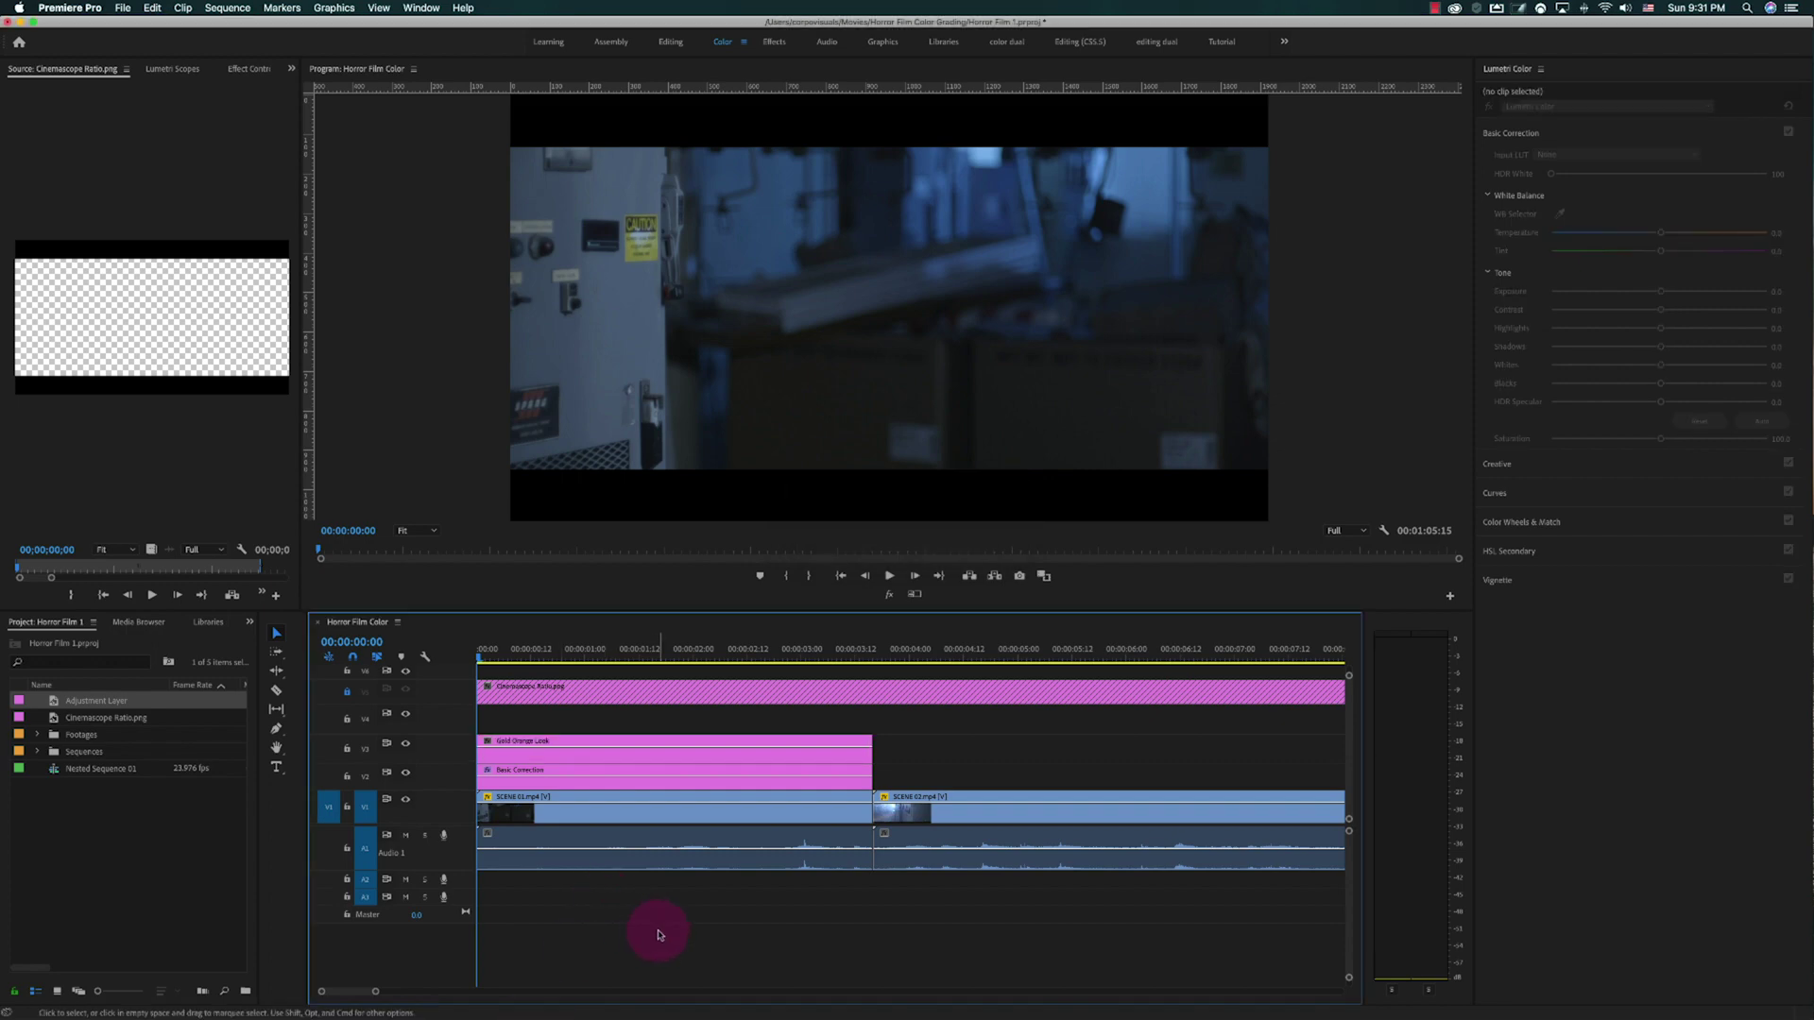
click(527, 773)
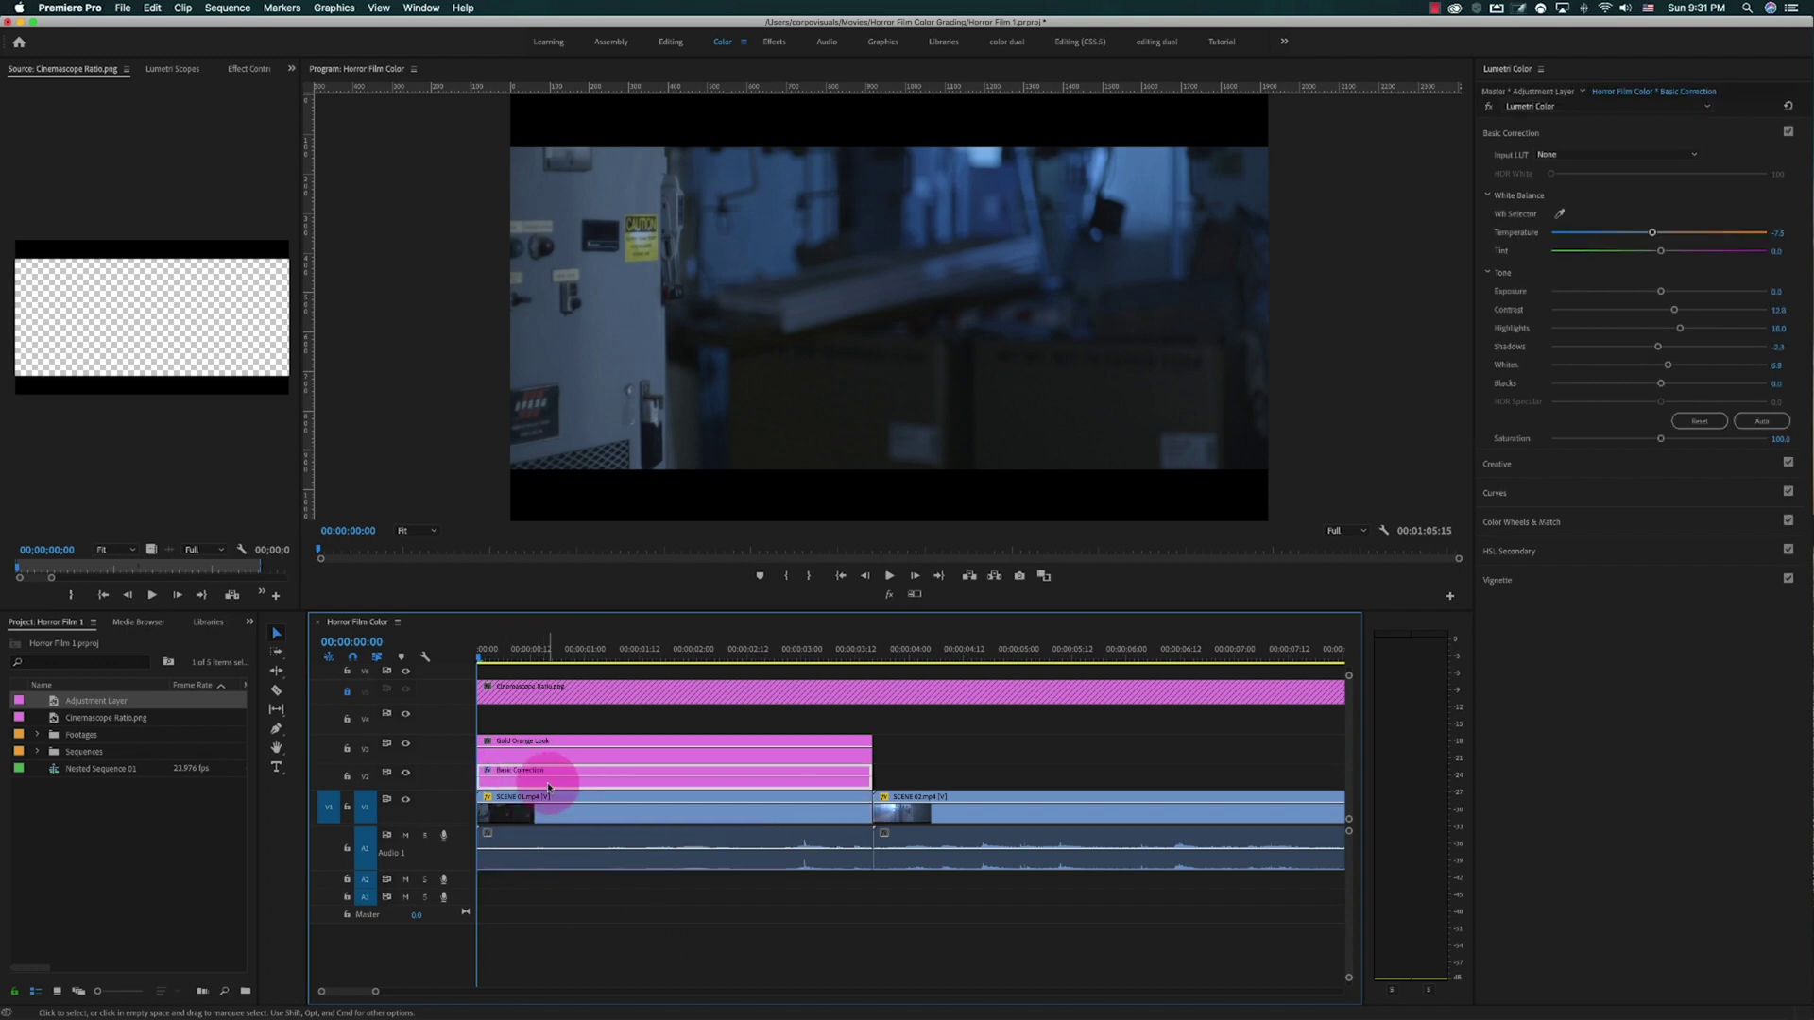
click(547, 756)
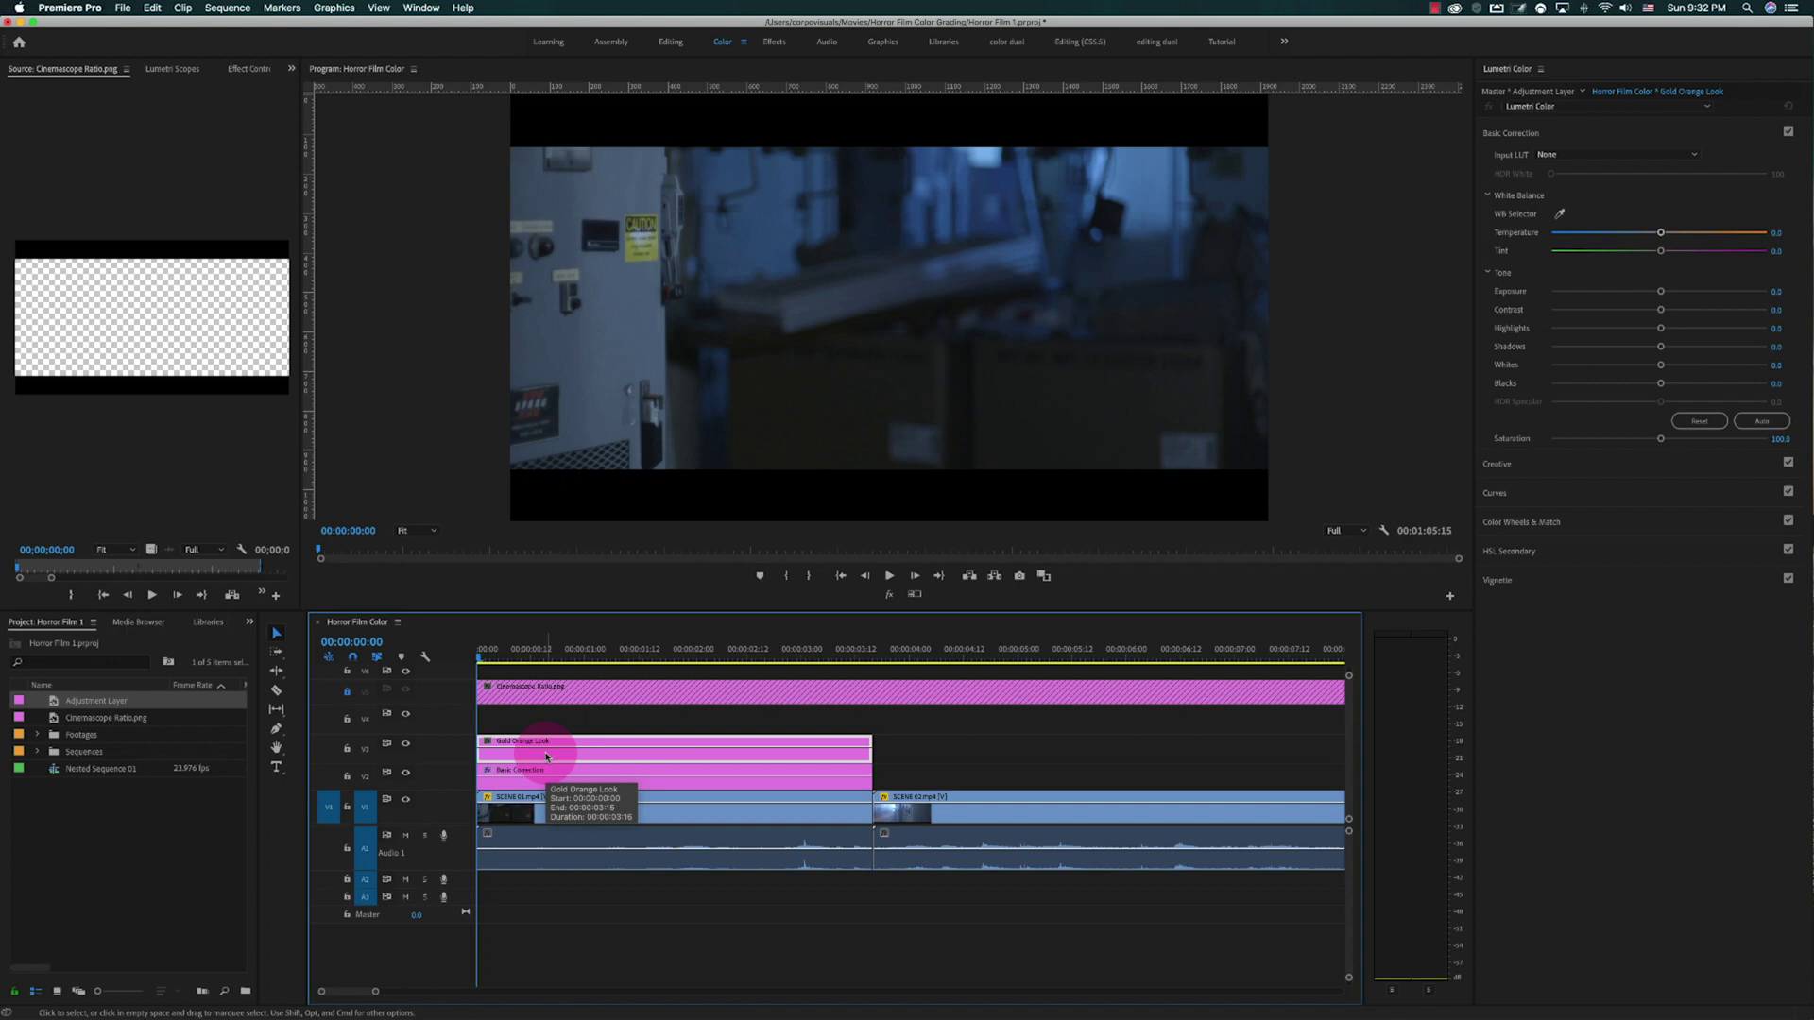
click(547, 756)
drag(706, 704, 850, 695)
click(1019, 650)
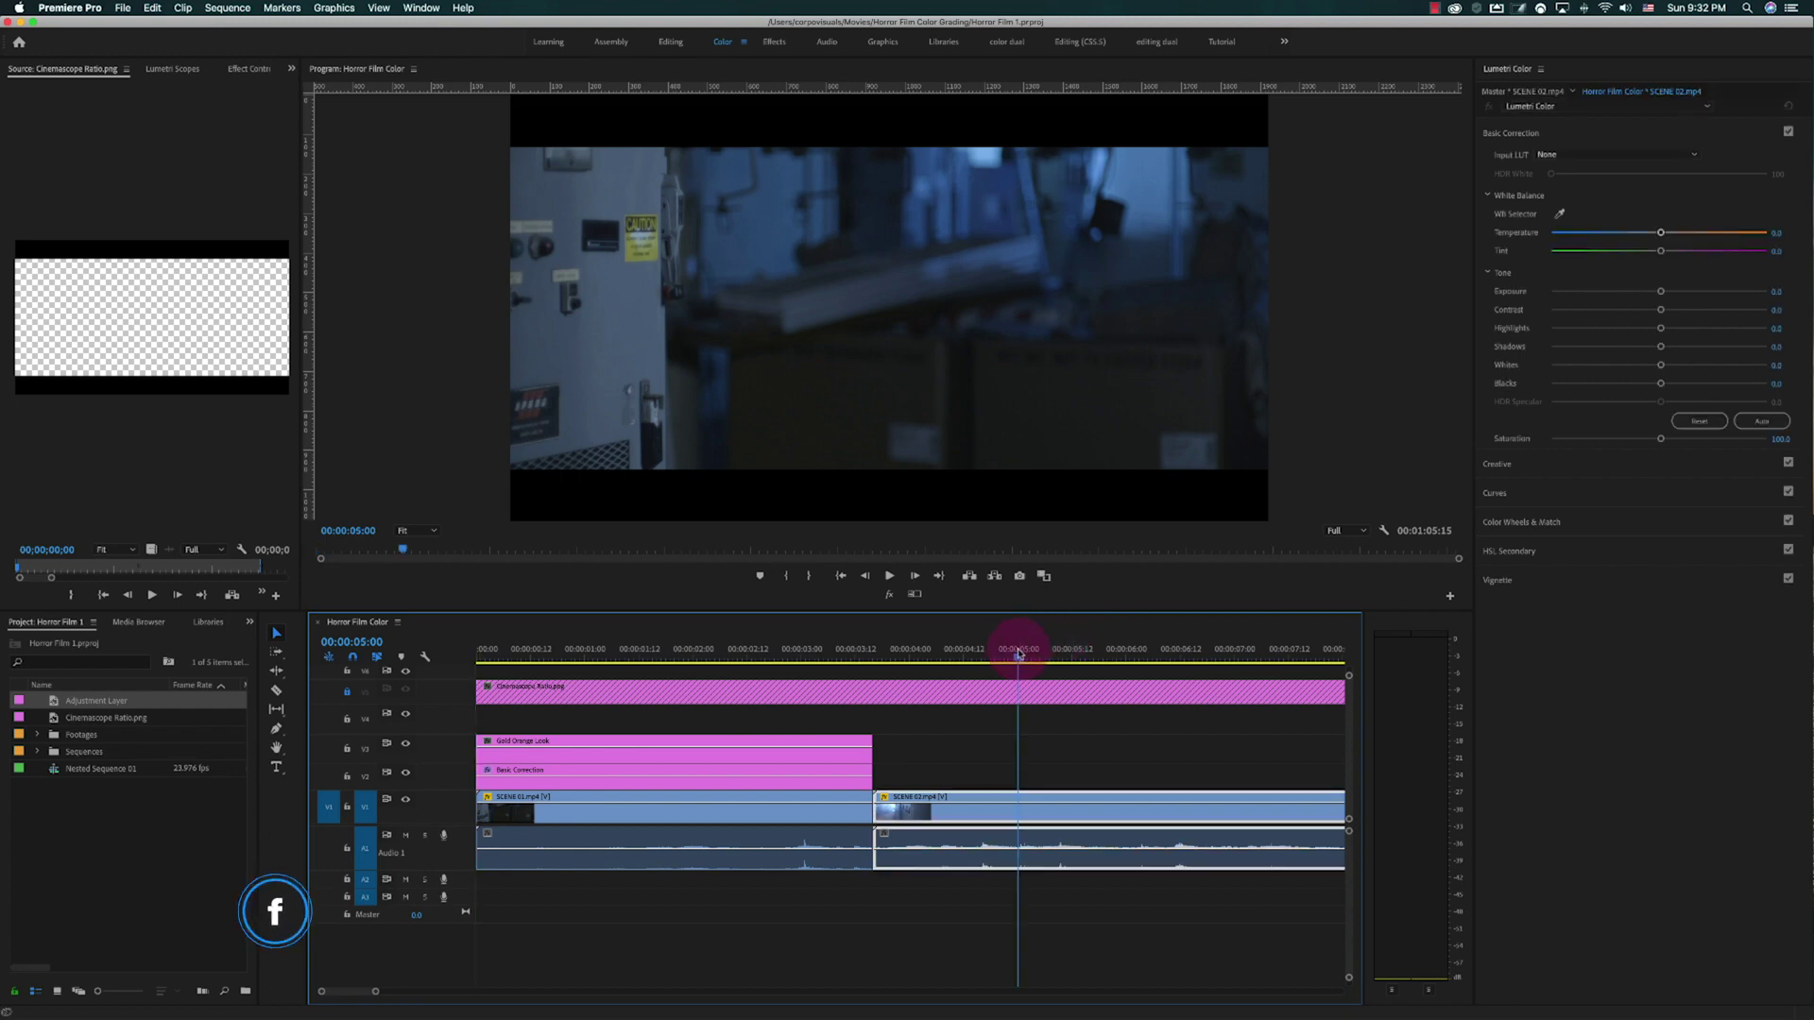
Place a new adjustment layer on V2 over SCENE 02 and extend it to the clip's end
key(minus)
drag(54, 704, 904, 773)
key(minus)
drag(868, 742, 731, 779)
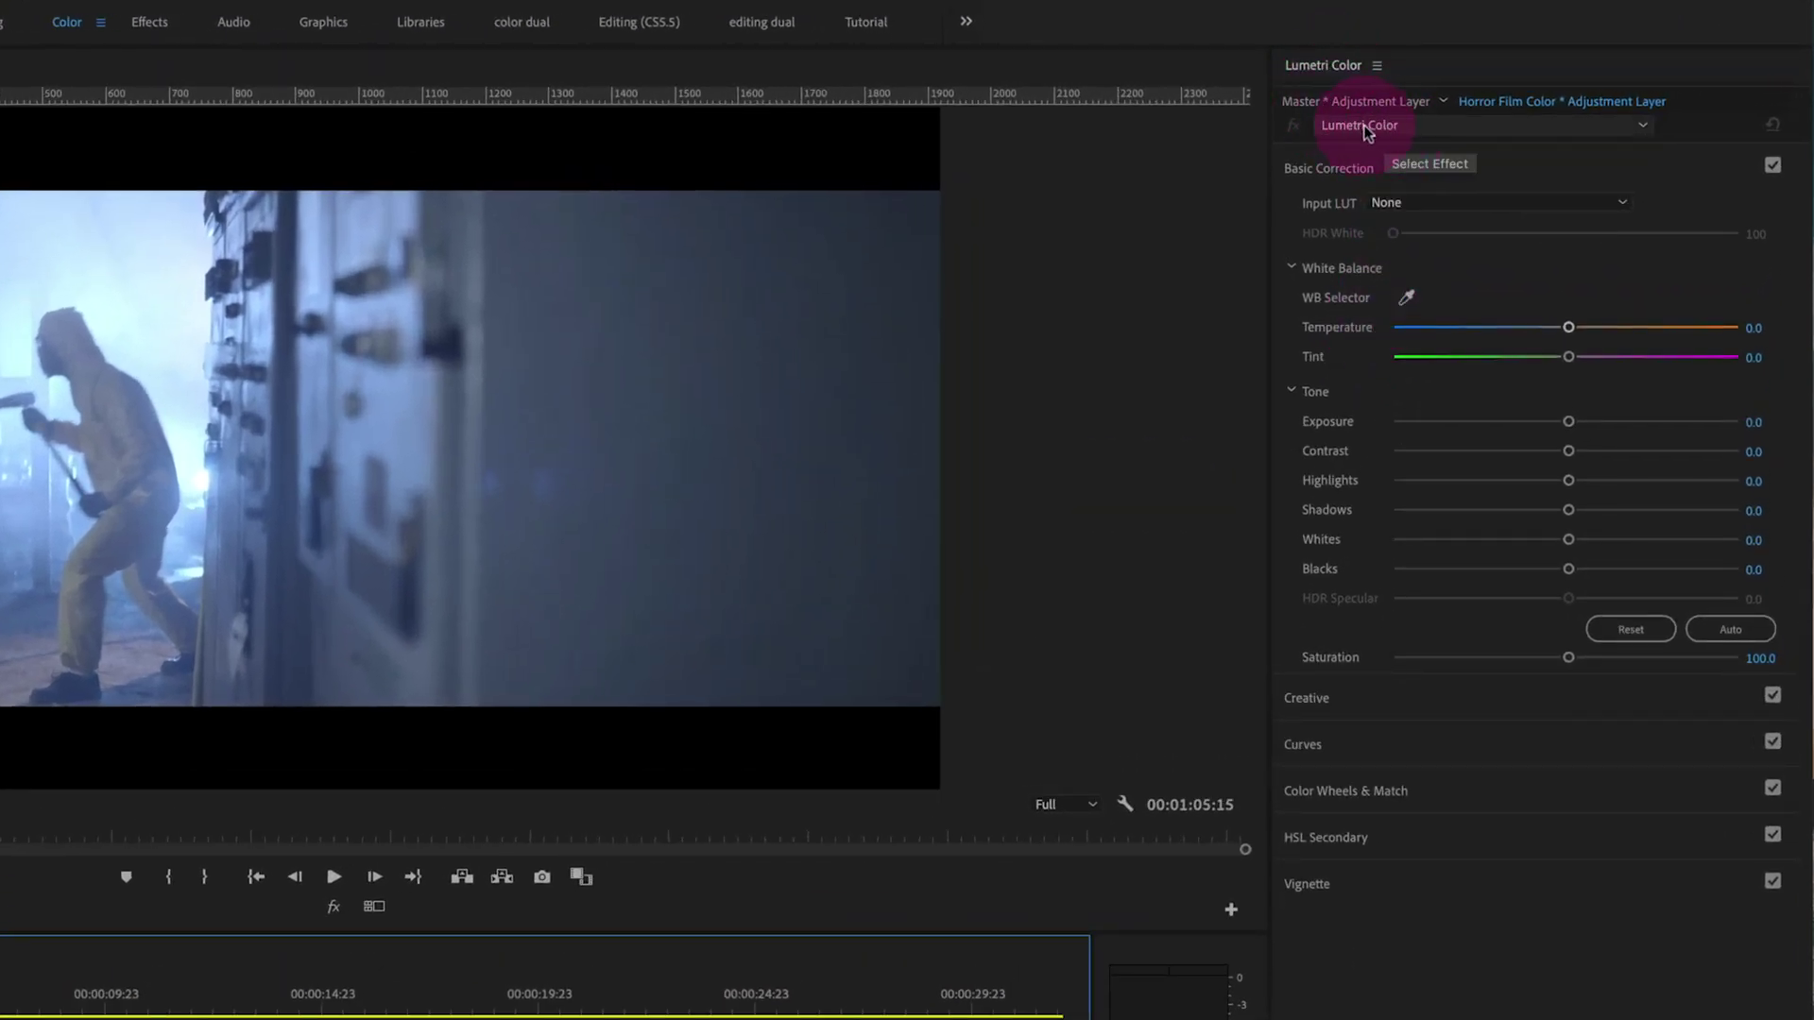
click(1364, 125)
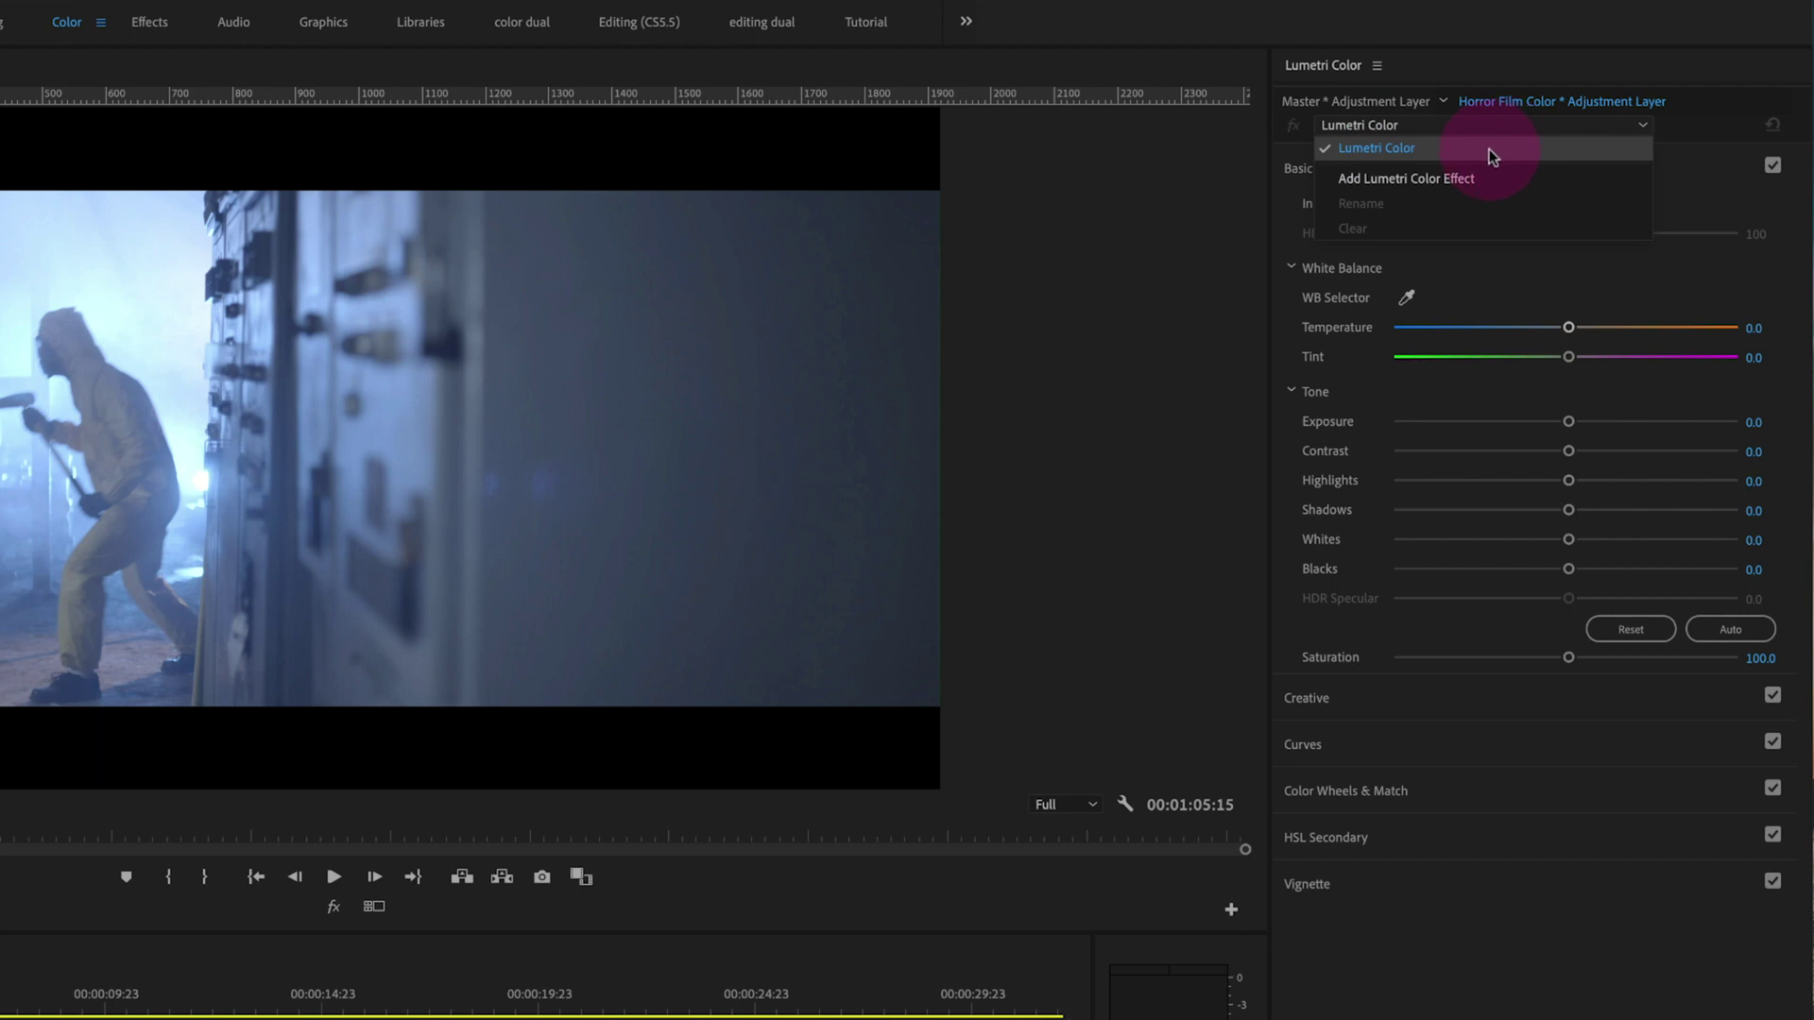
click(1491, 154)
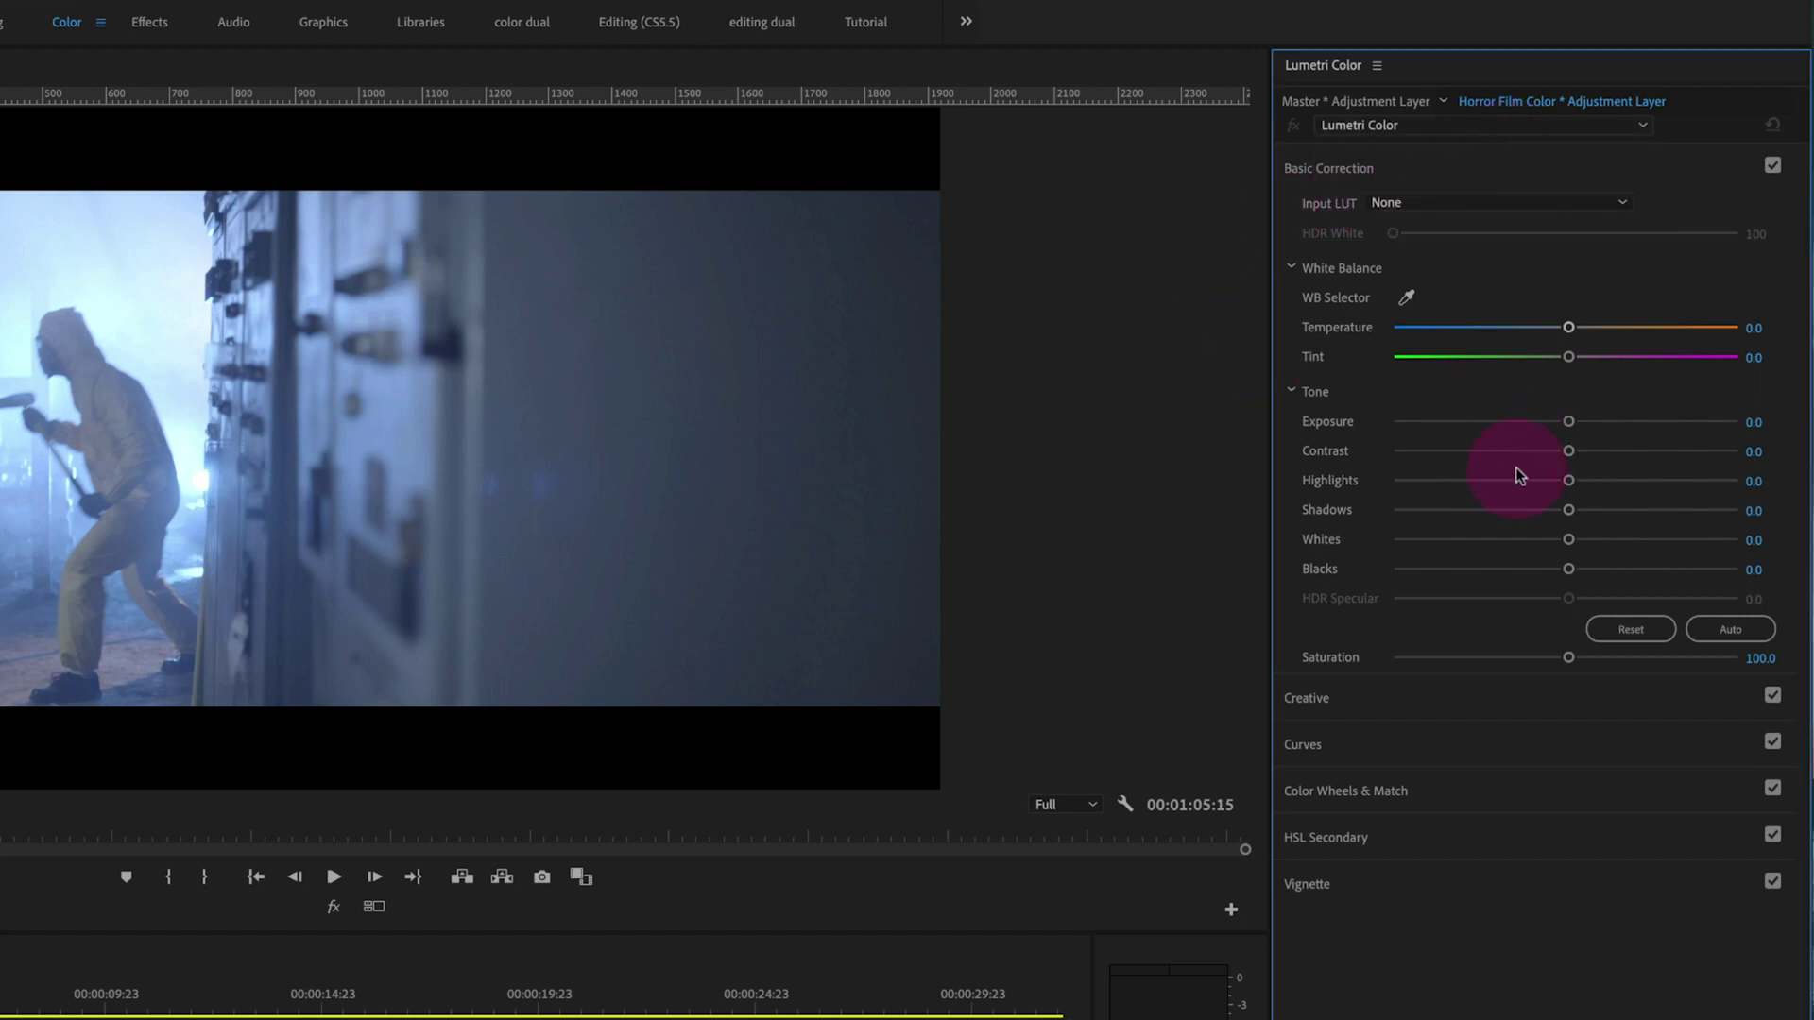
Grade the scene-two layer: contrast 27.9, highlights -100, shadows -23.9, whites 27.2, blacks -12.8
drag(1568, 470, 1612, 542)
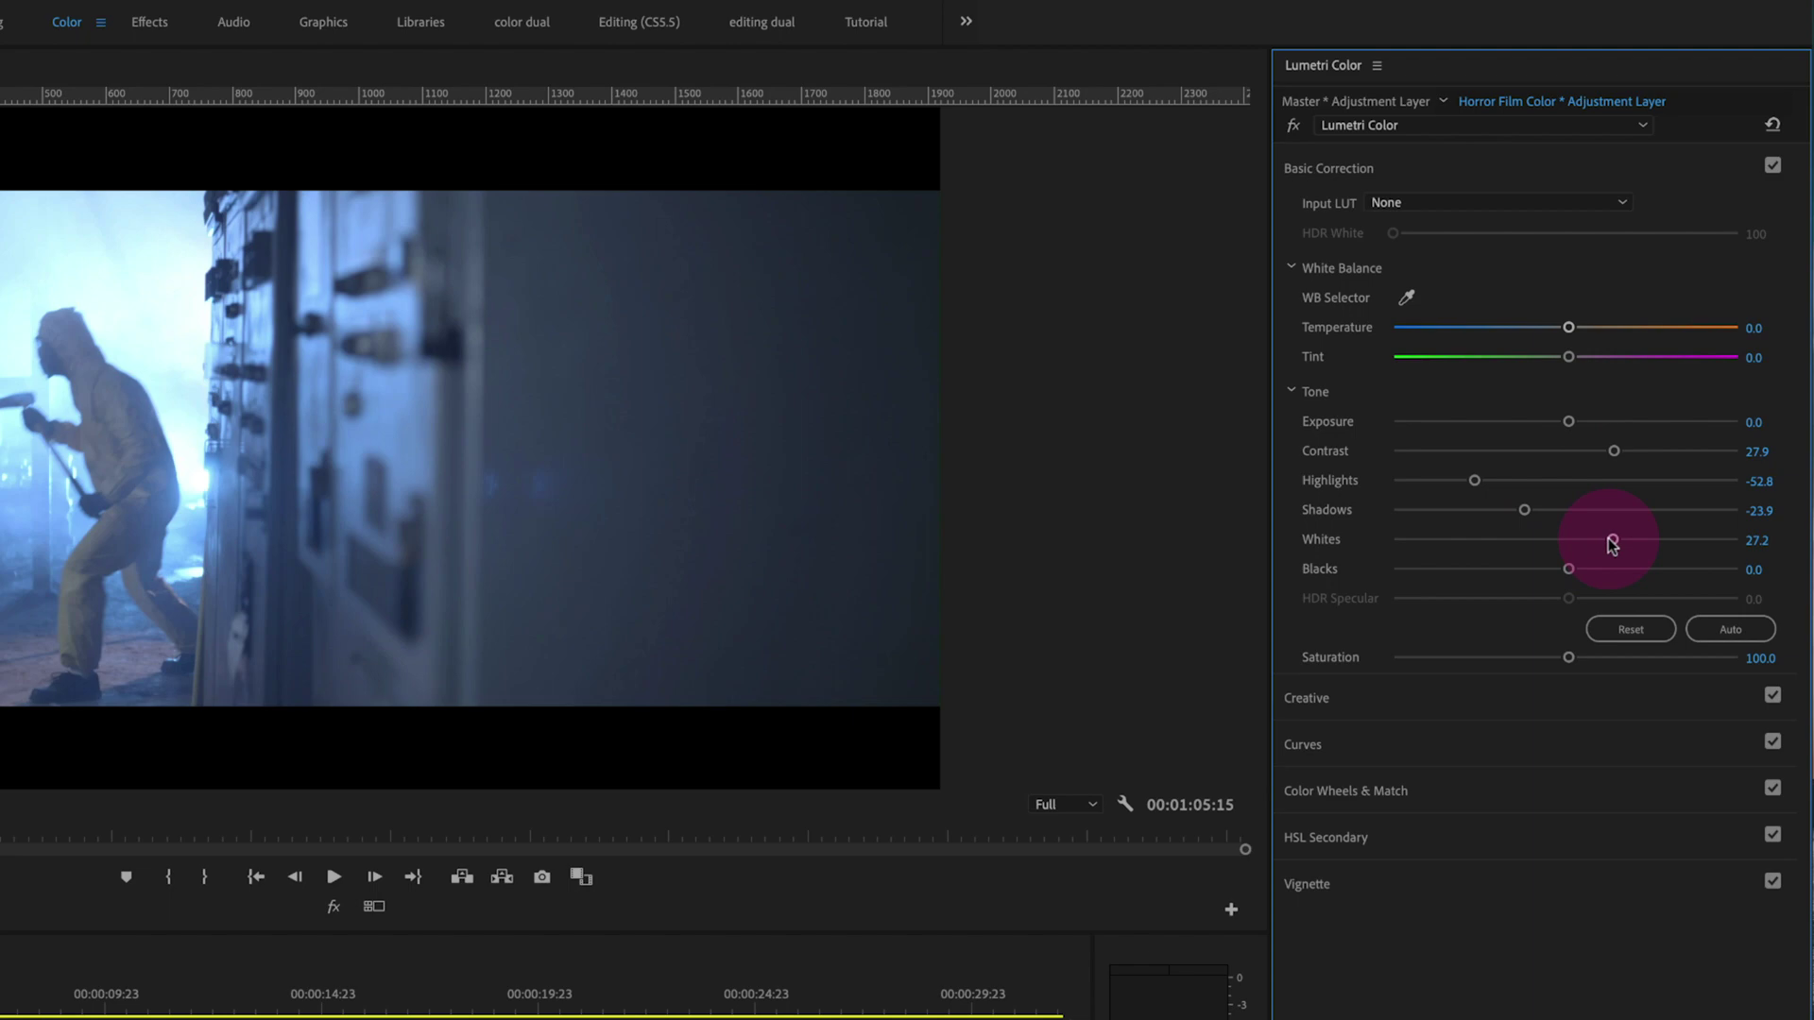
mouse_move(1568, 569)
mouse_down()
mouse_move(1506, 573)
mouse_move(1541, 578)
mouse_up()
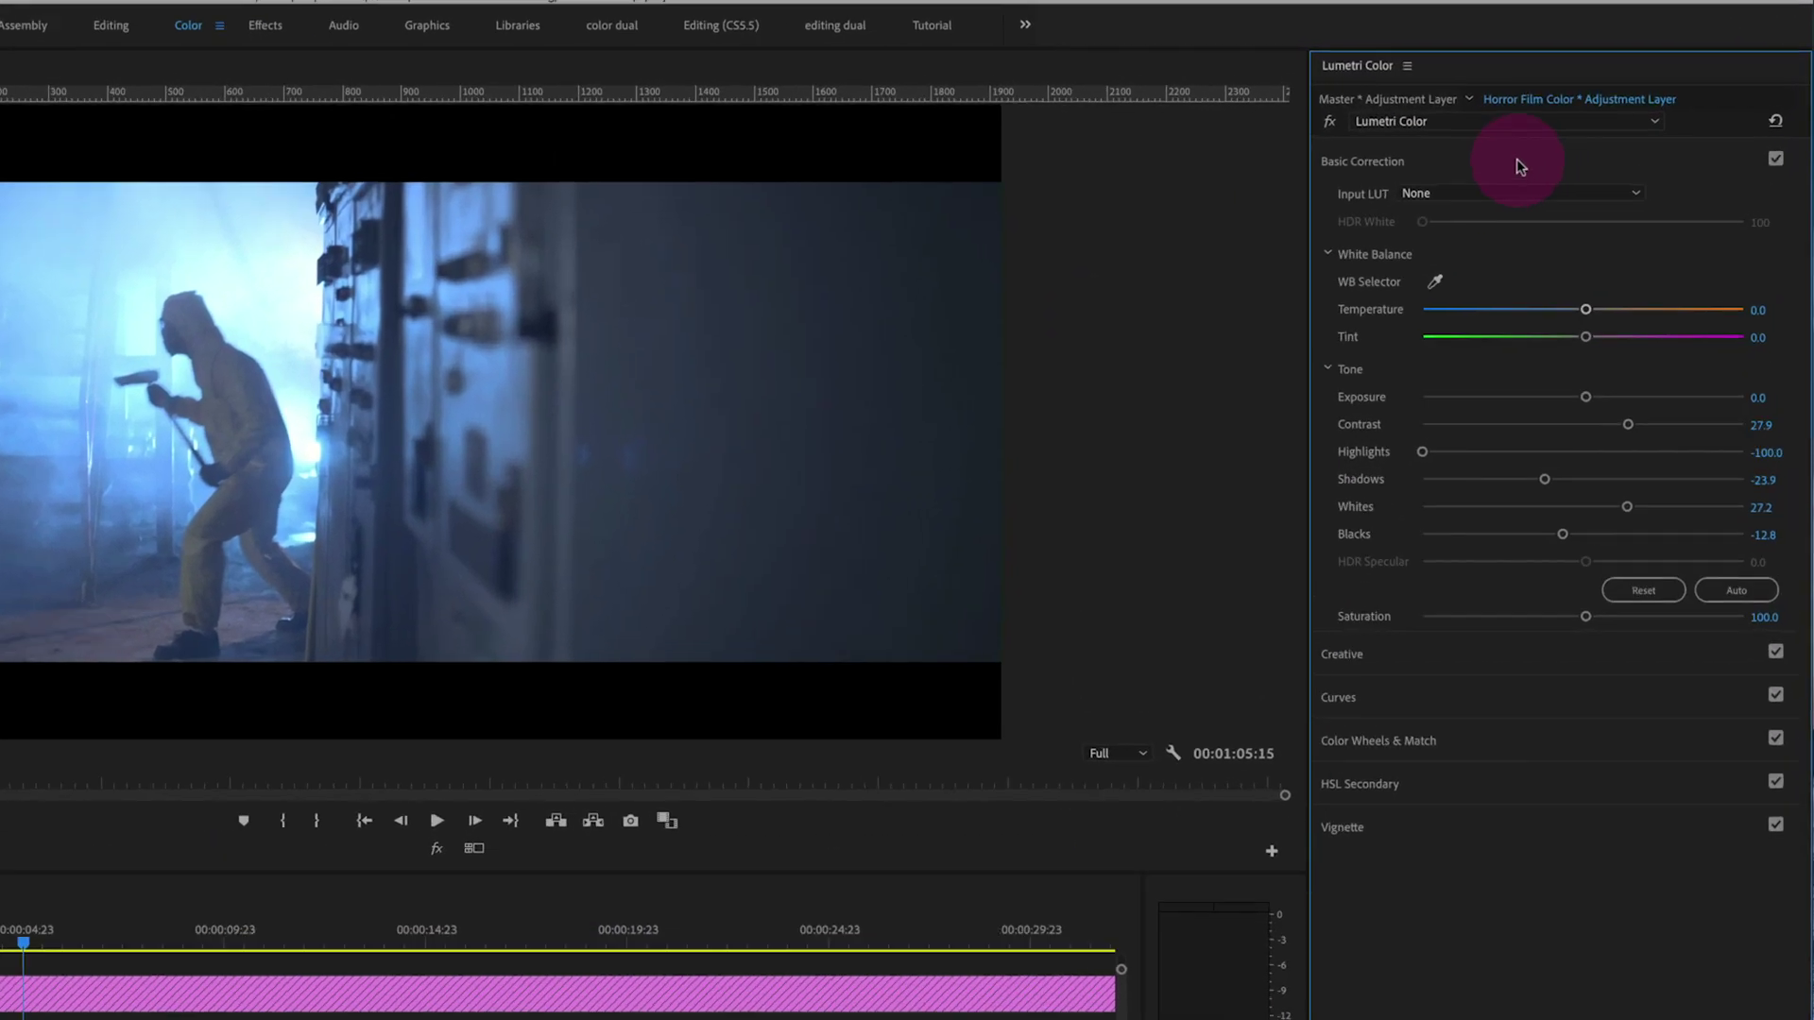
click(1621, 104)
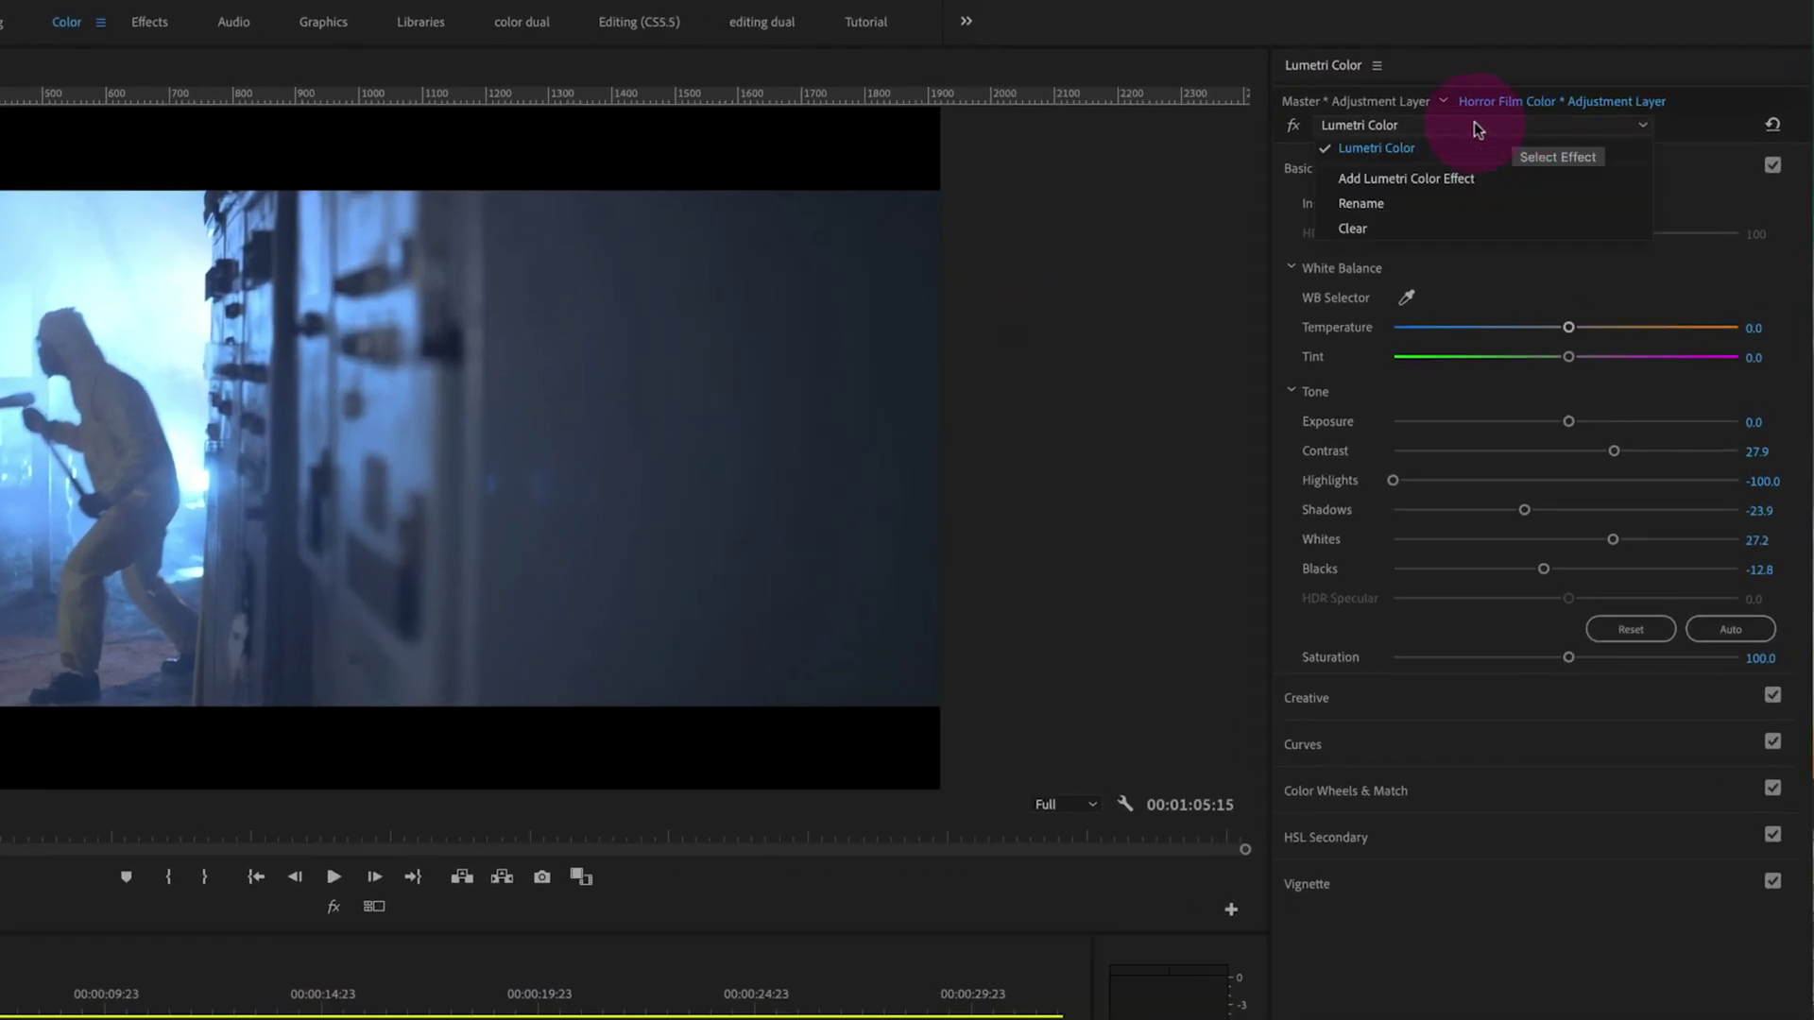
Rename the scene-two layer's Lumetri effect to 'Basic Correction'
click(1401, 212)
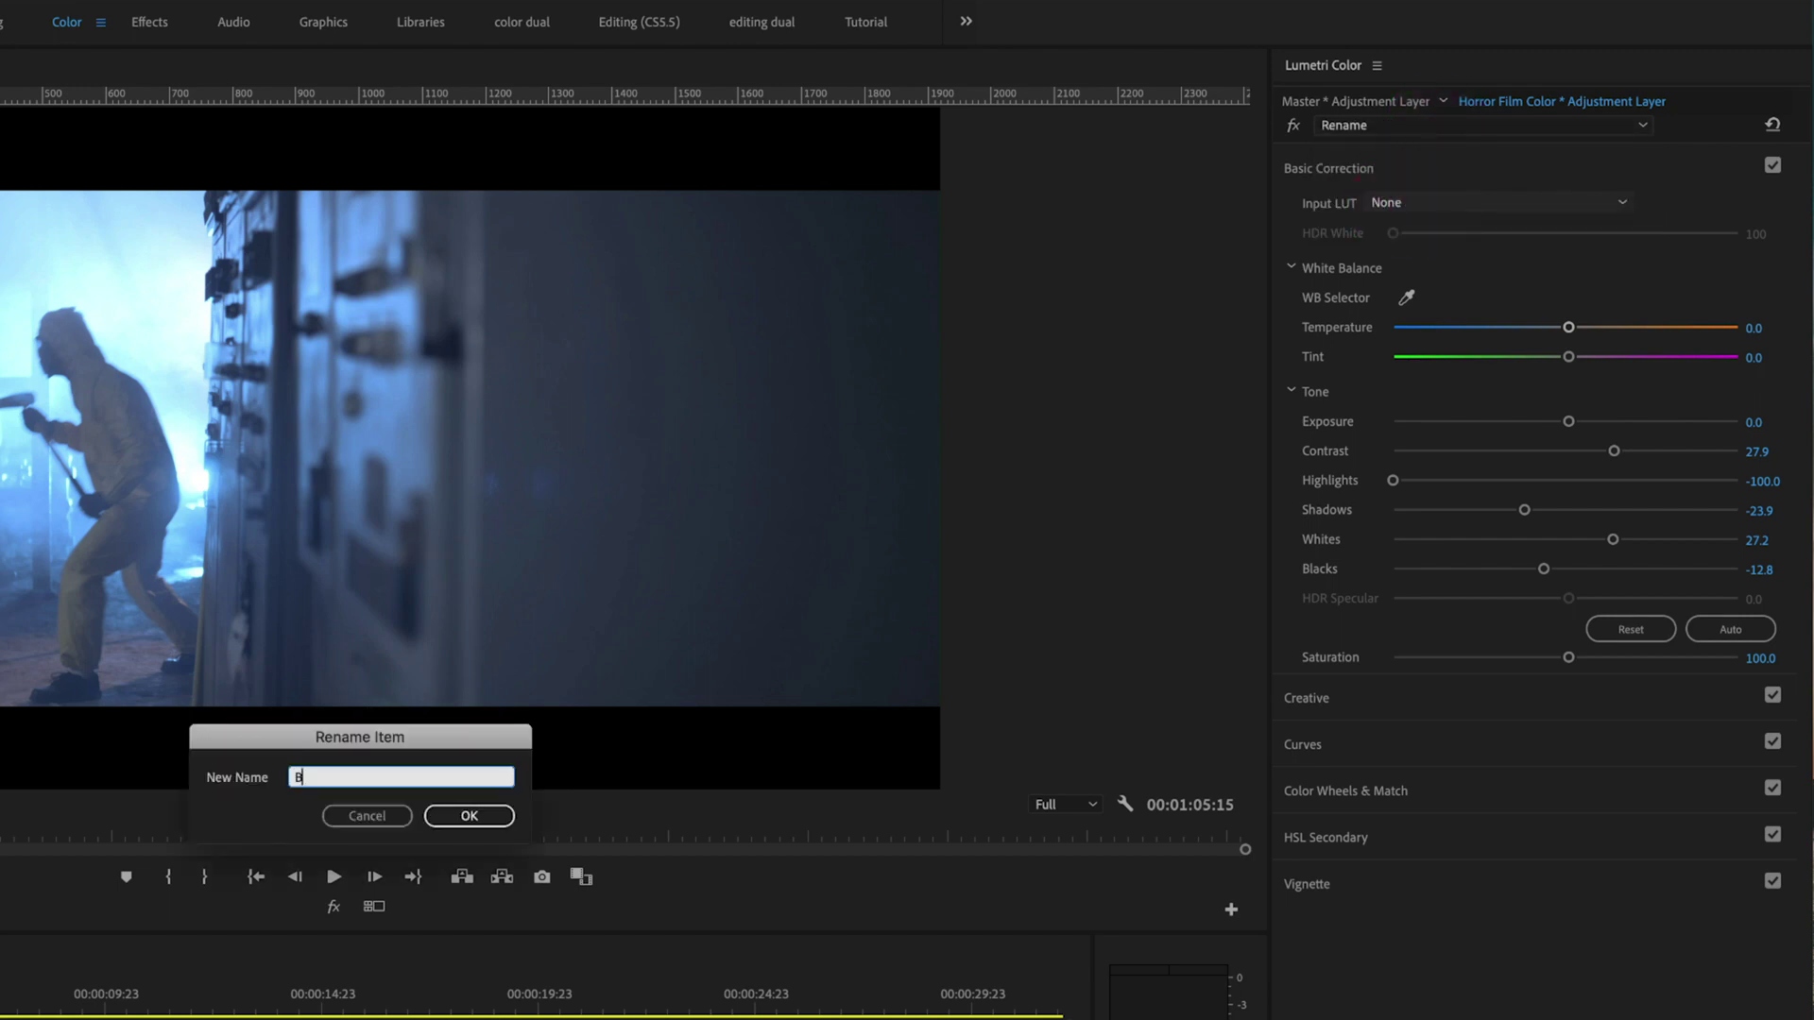
text(Basic Correction)
key(Return)
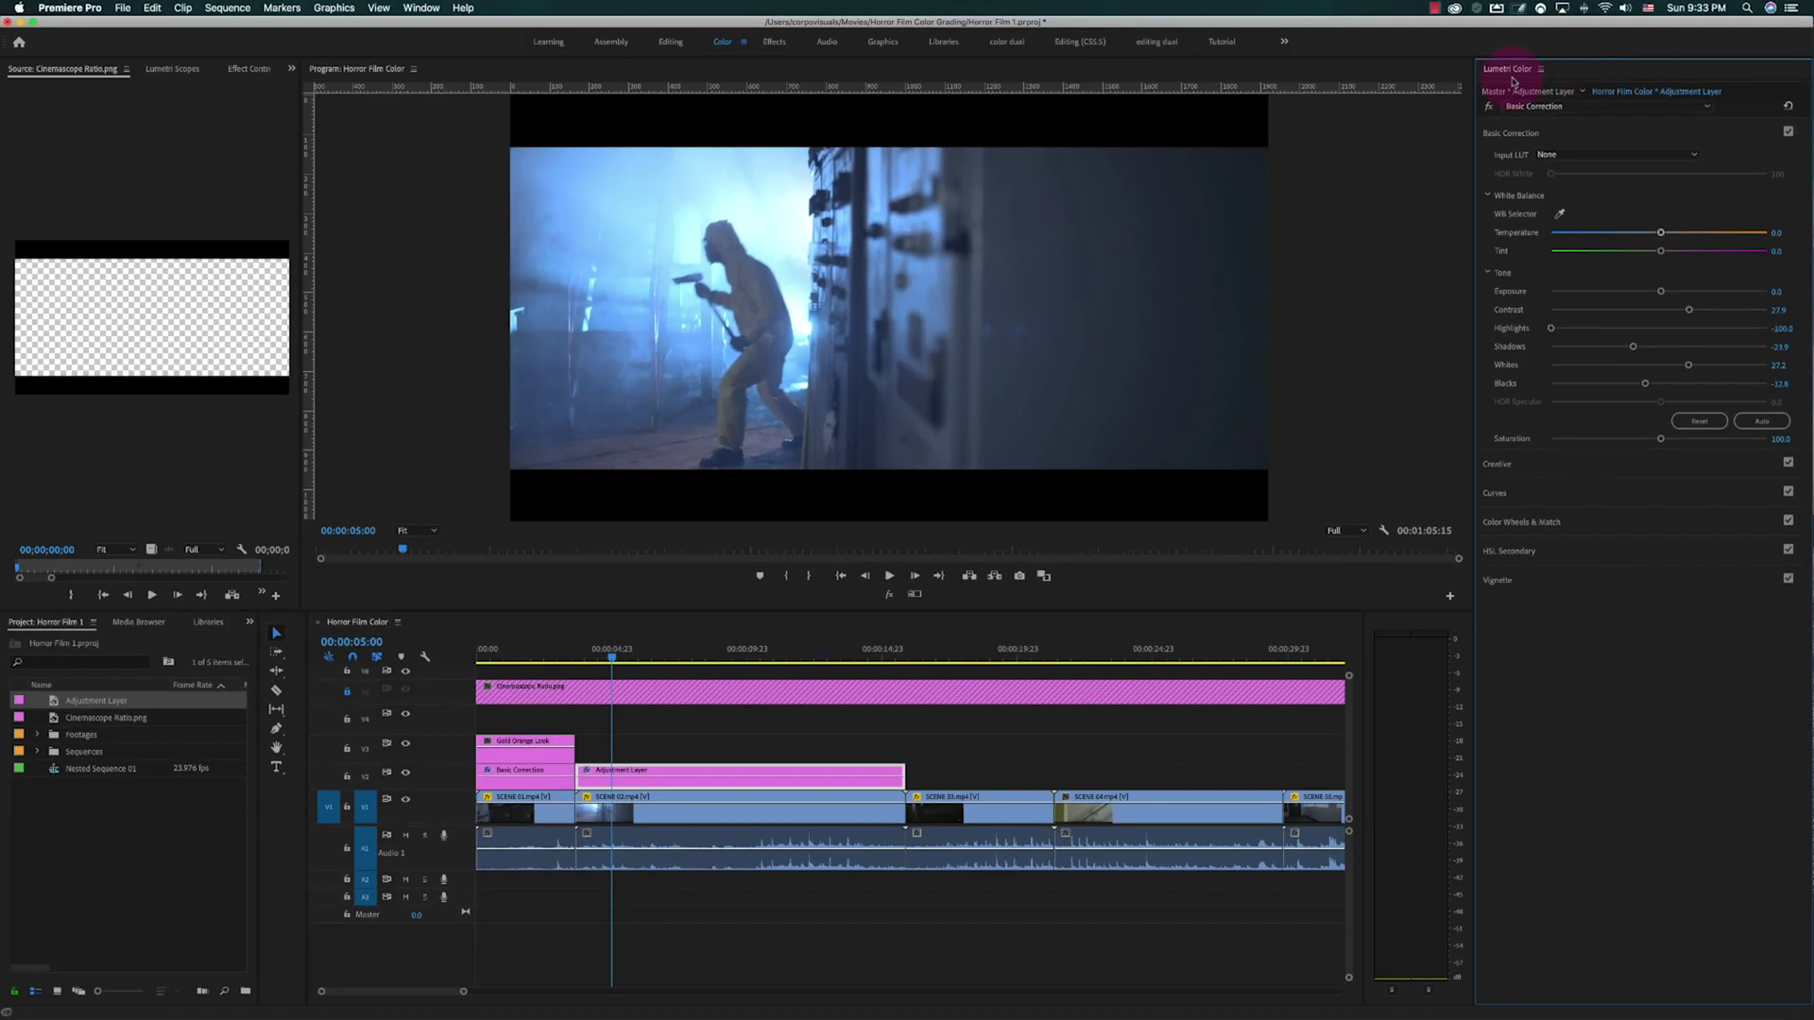
Show the scene-two adjustment layer in a widened Effect Controls panel with Lumetri Color selected
click(685, 779)
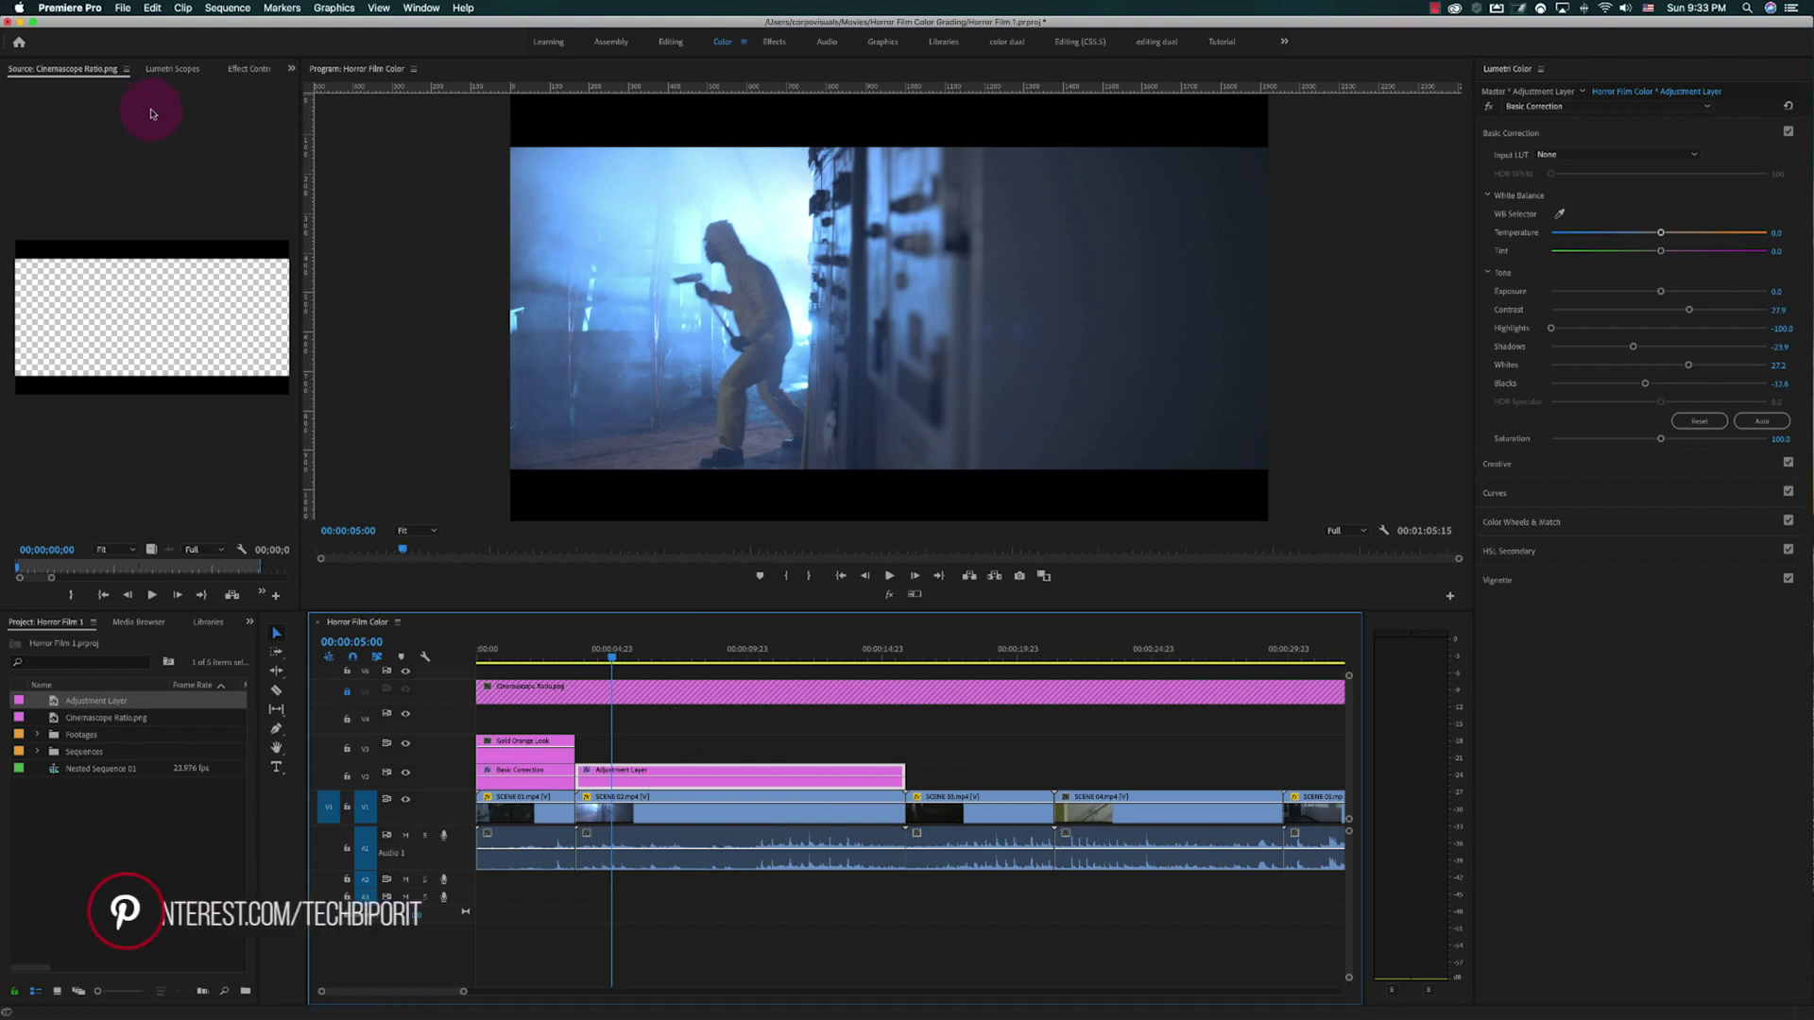
click(243, 70)
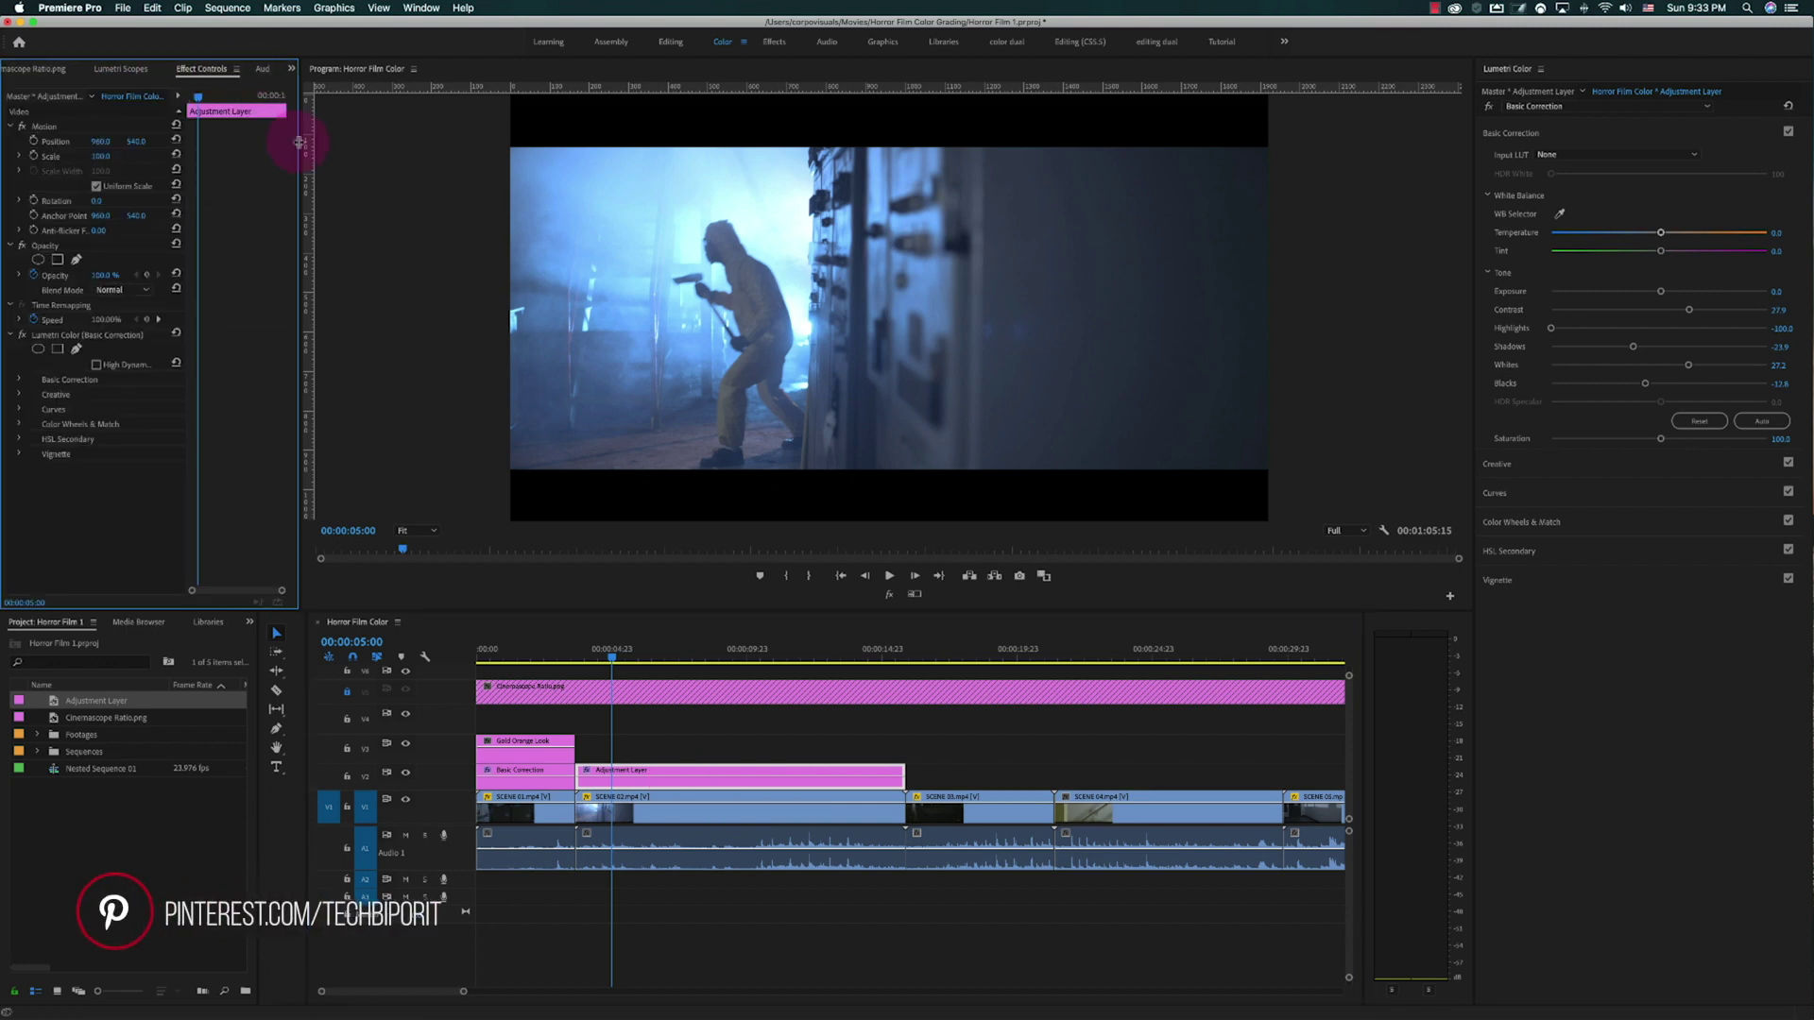
drag(298, 142, 520, 142)
click(59, 338)
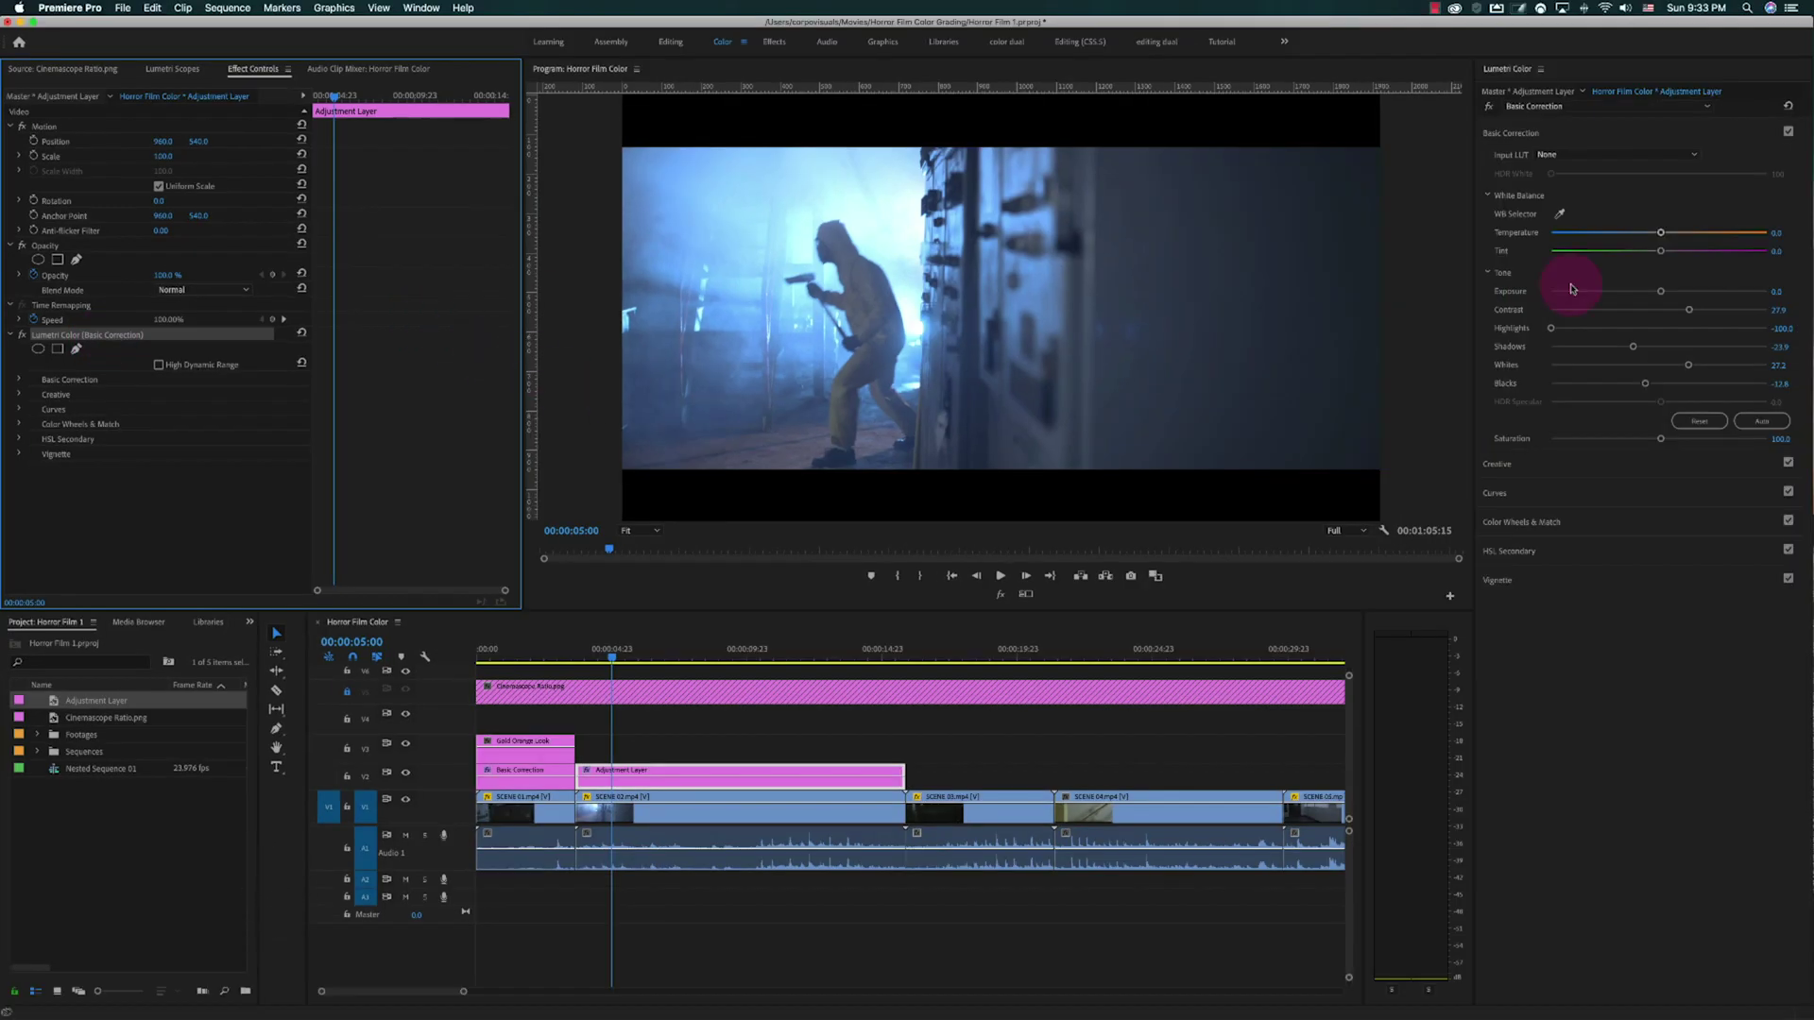
Select the V2 adjustment layer over SCENE 02 and add another Lumetri Color effect
click(510, 752)
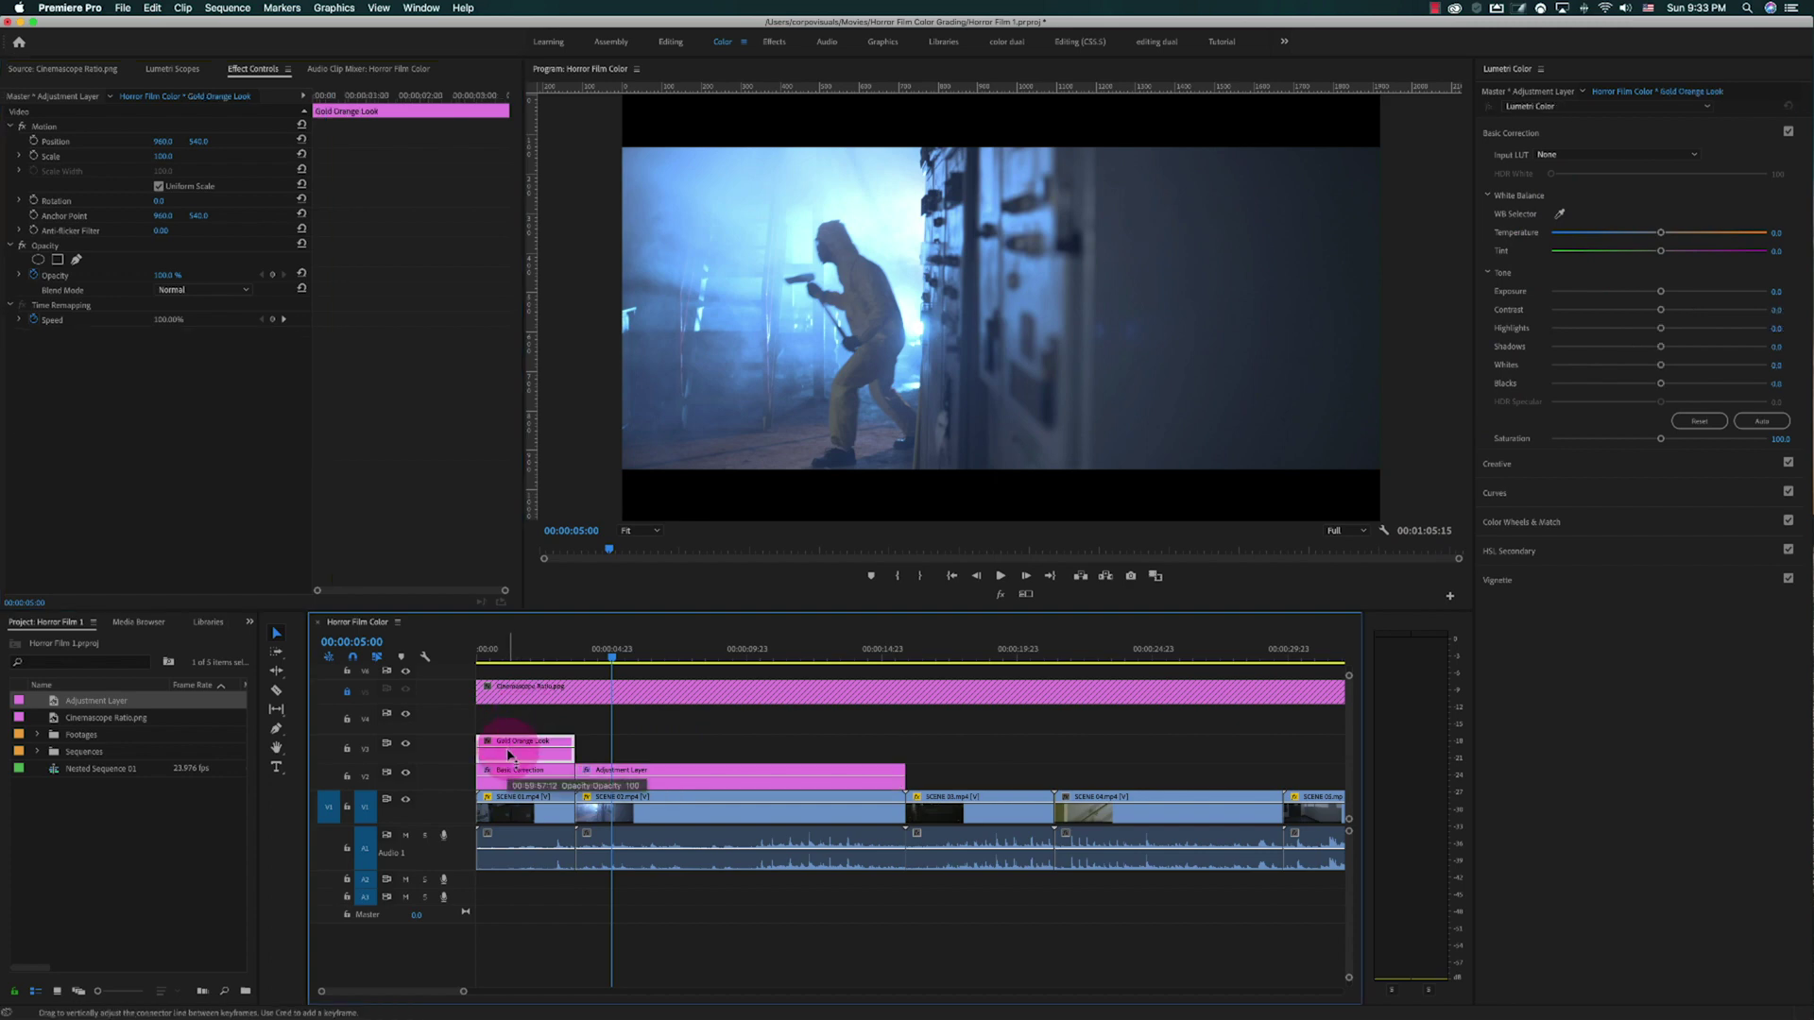
click(667, 780)
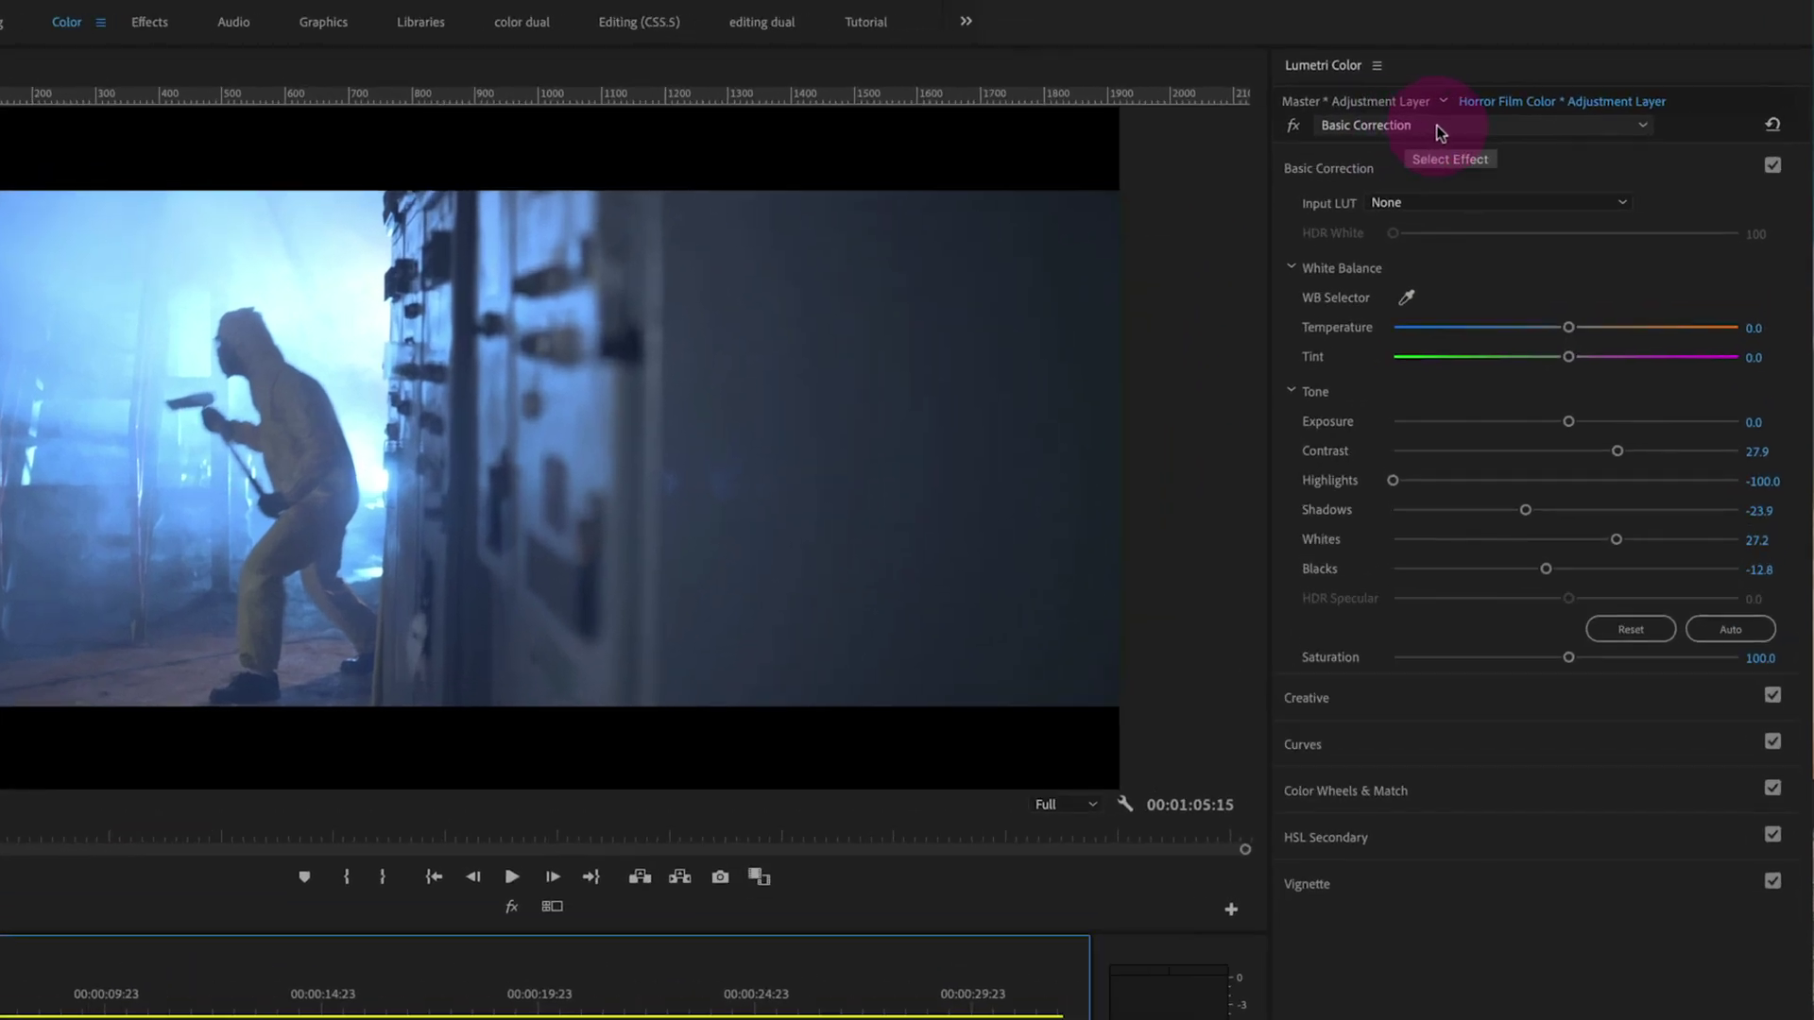
click(1440, 128)
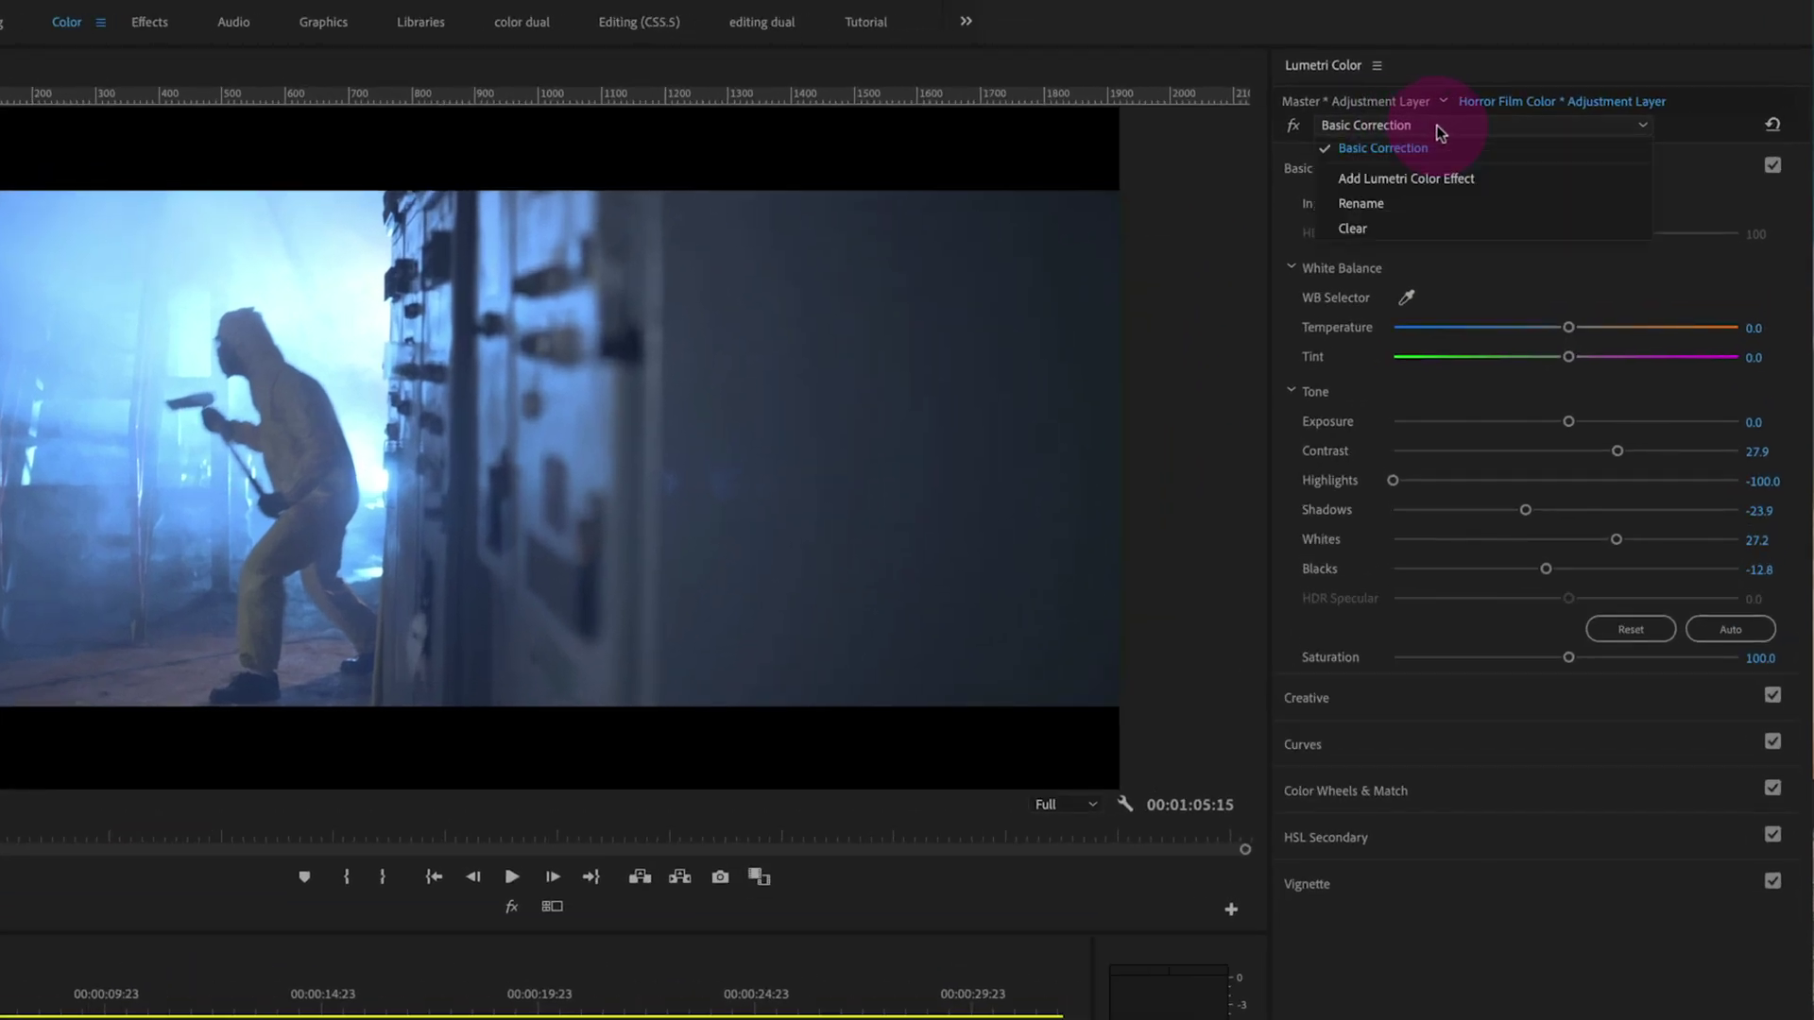
click(1565, 182)
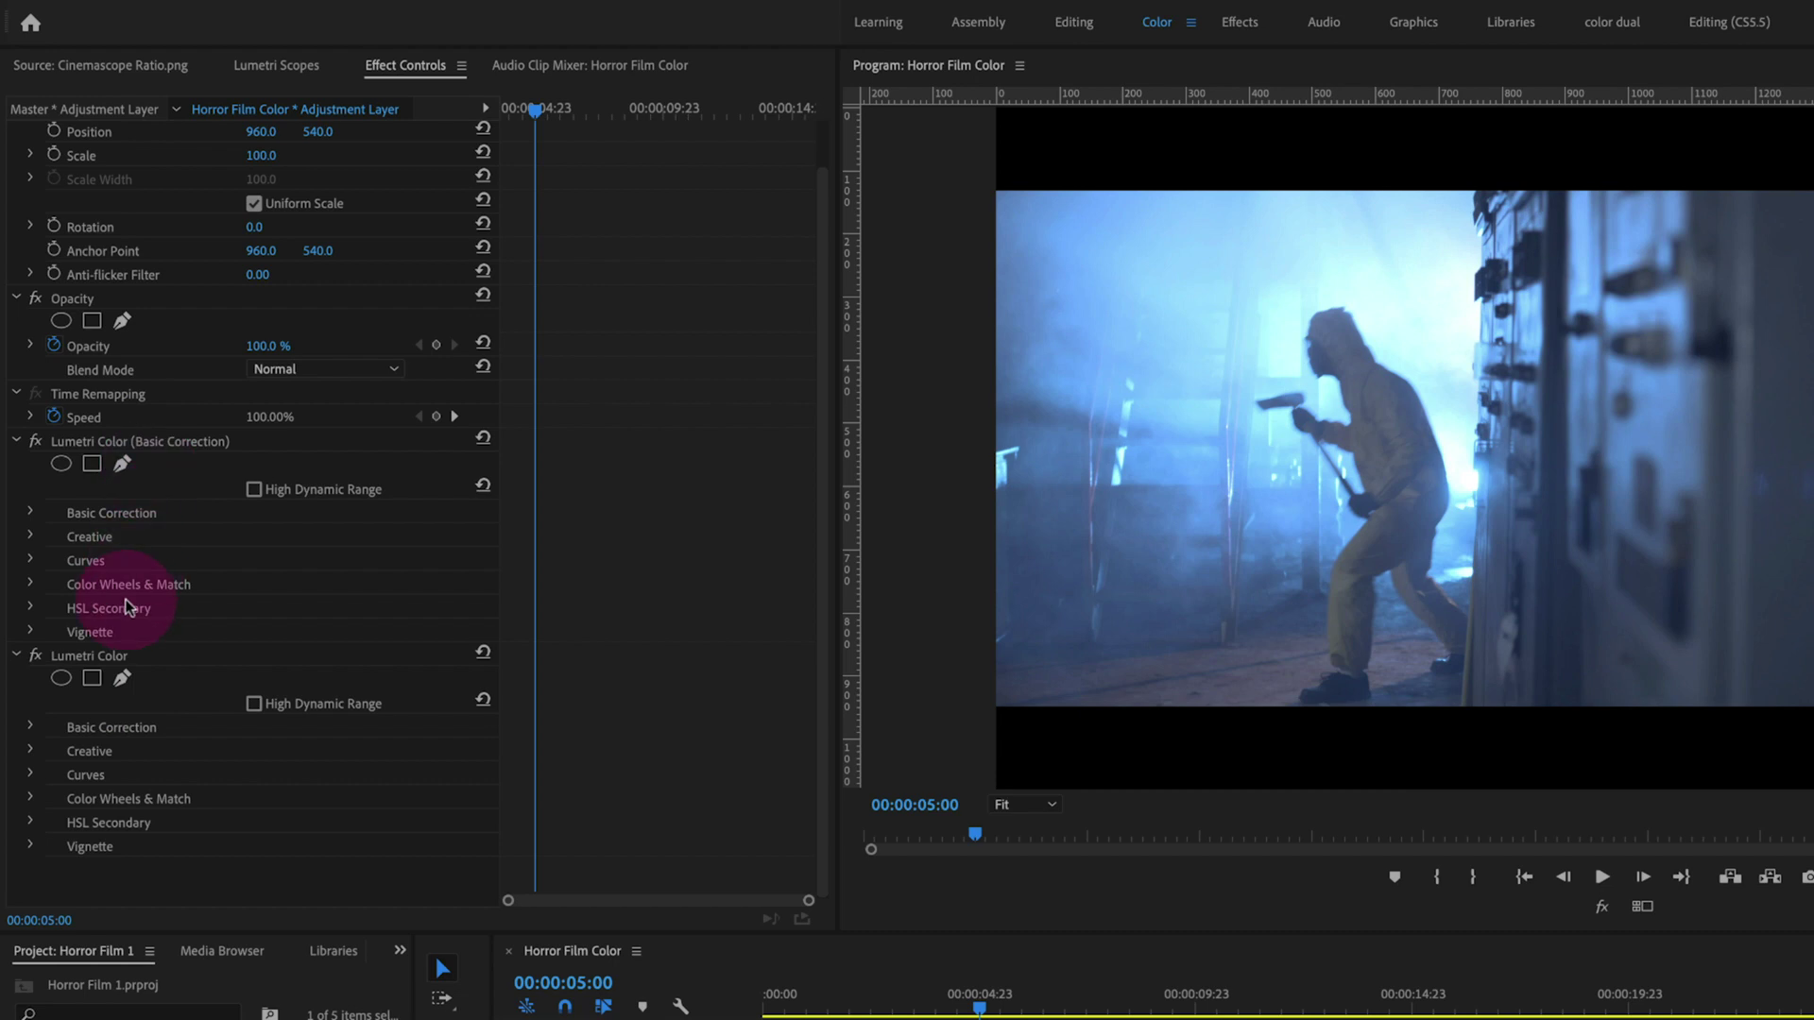
Rename the second Lumetri Color effect on the scene-two layer to 'Gold Orange Look'
click(133, 447)
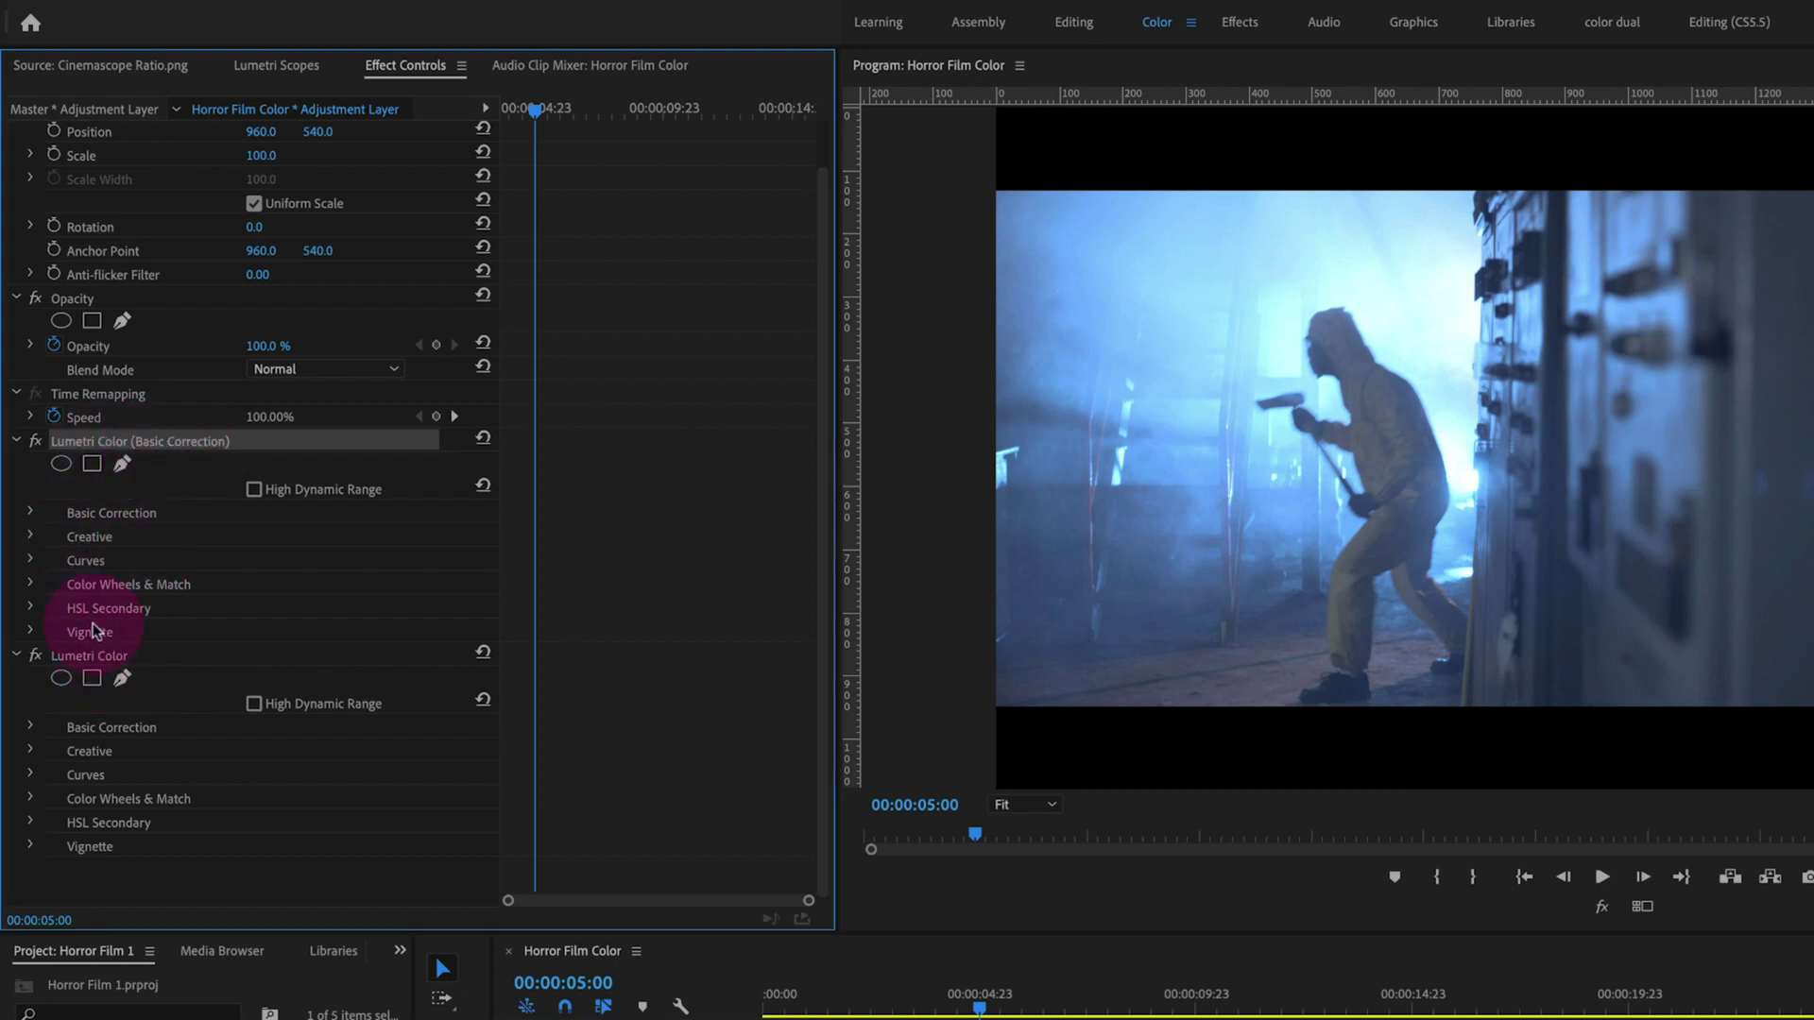
click(101, 657)
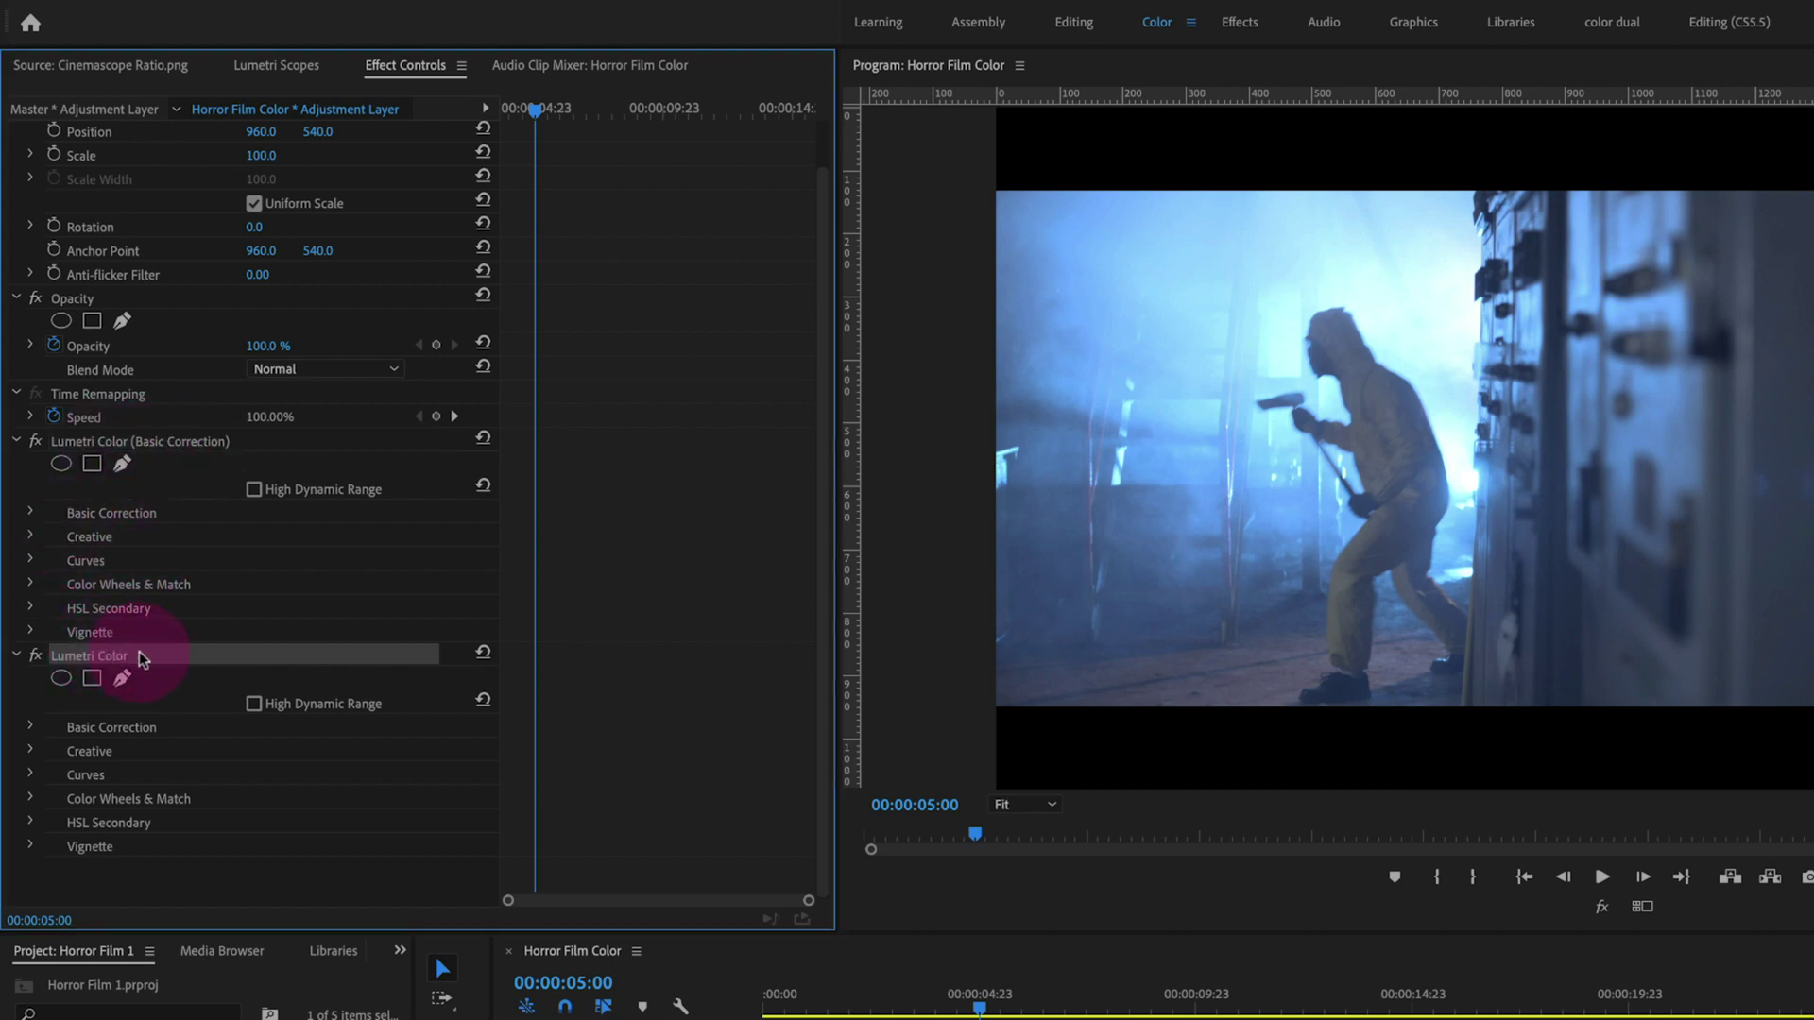
right_click(140, 657)
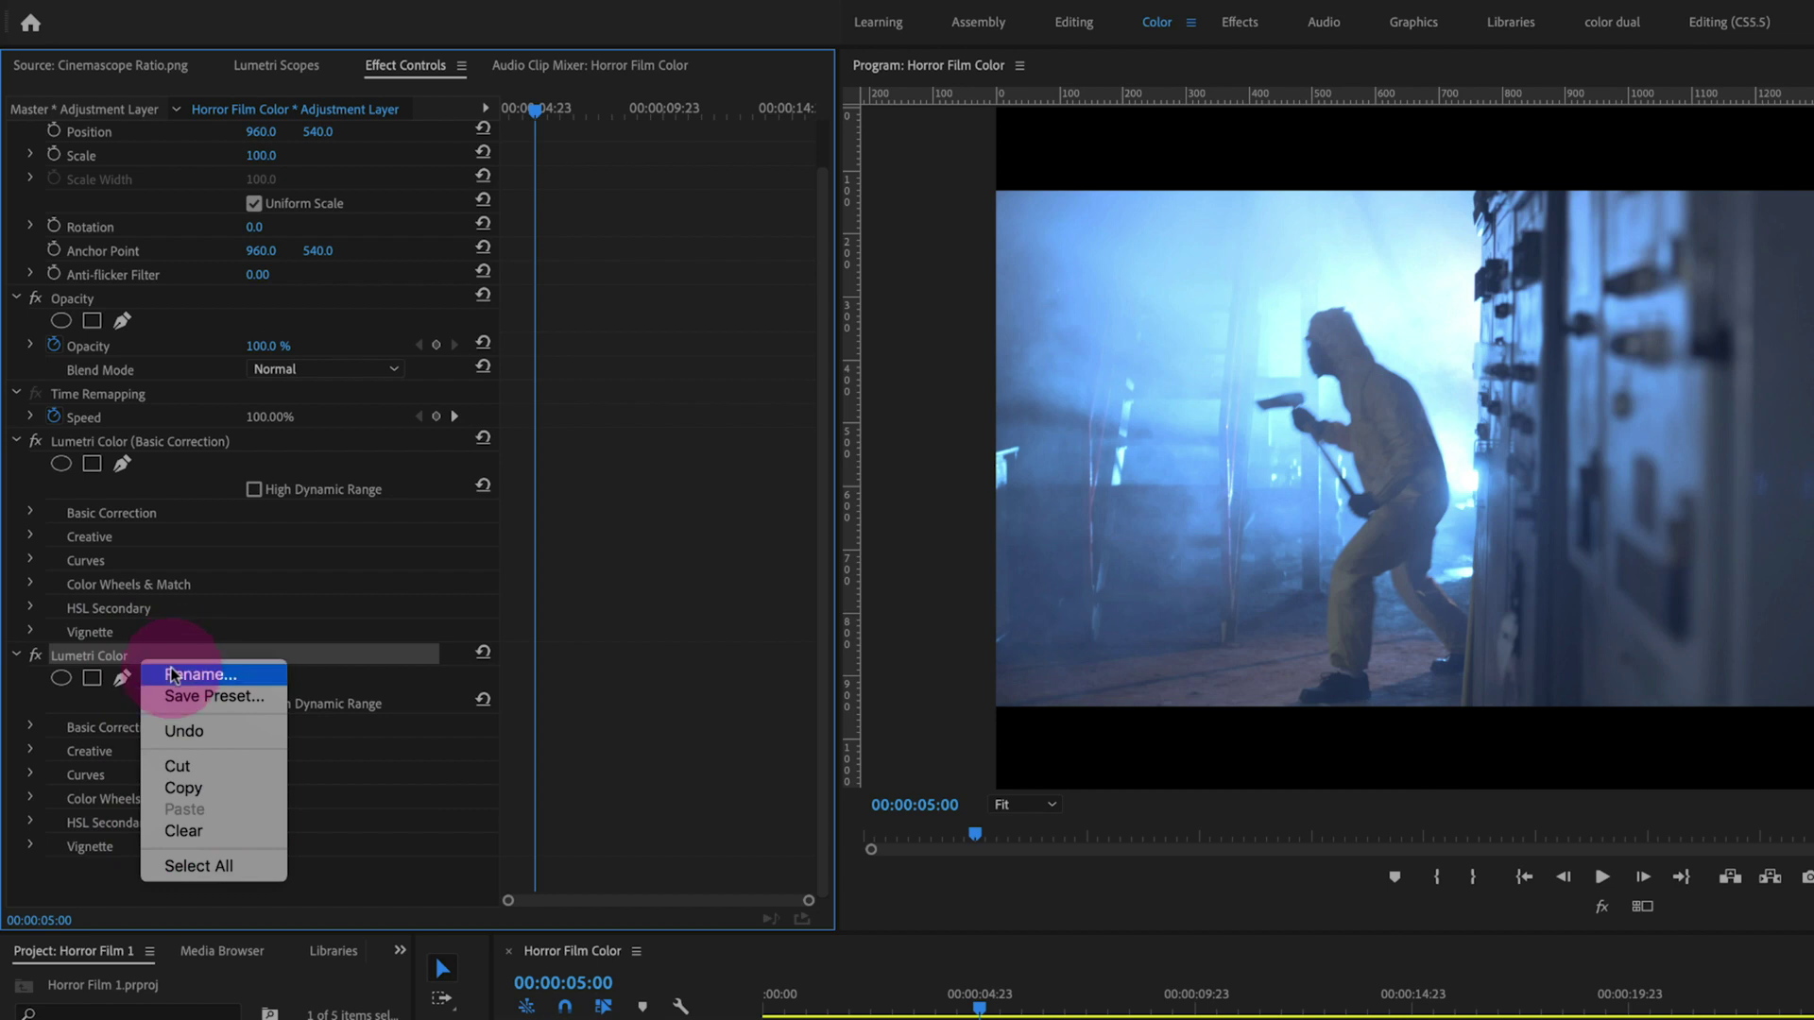
key(Escape)
click(1468, 123)
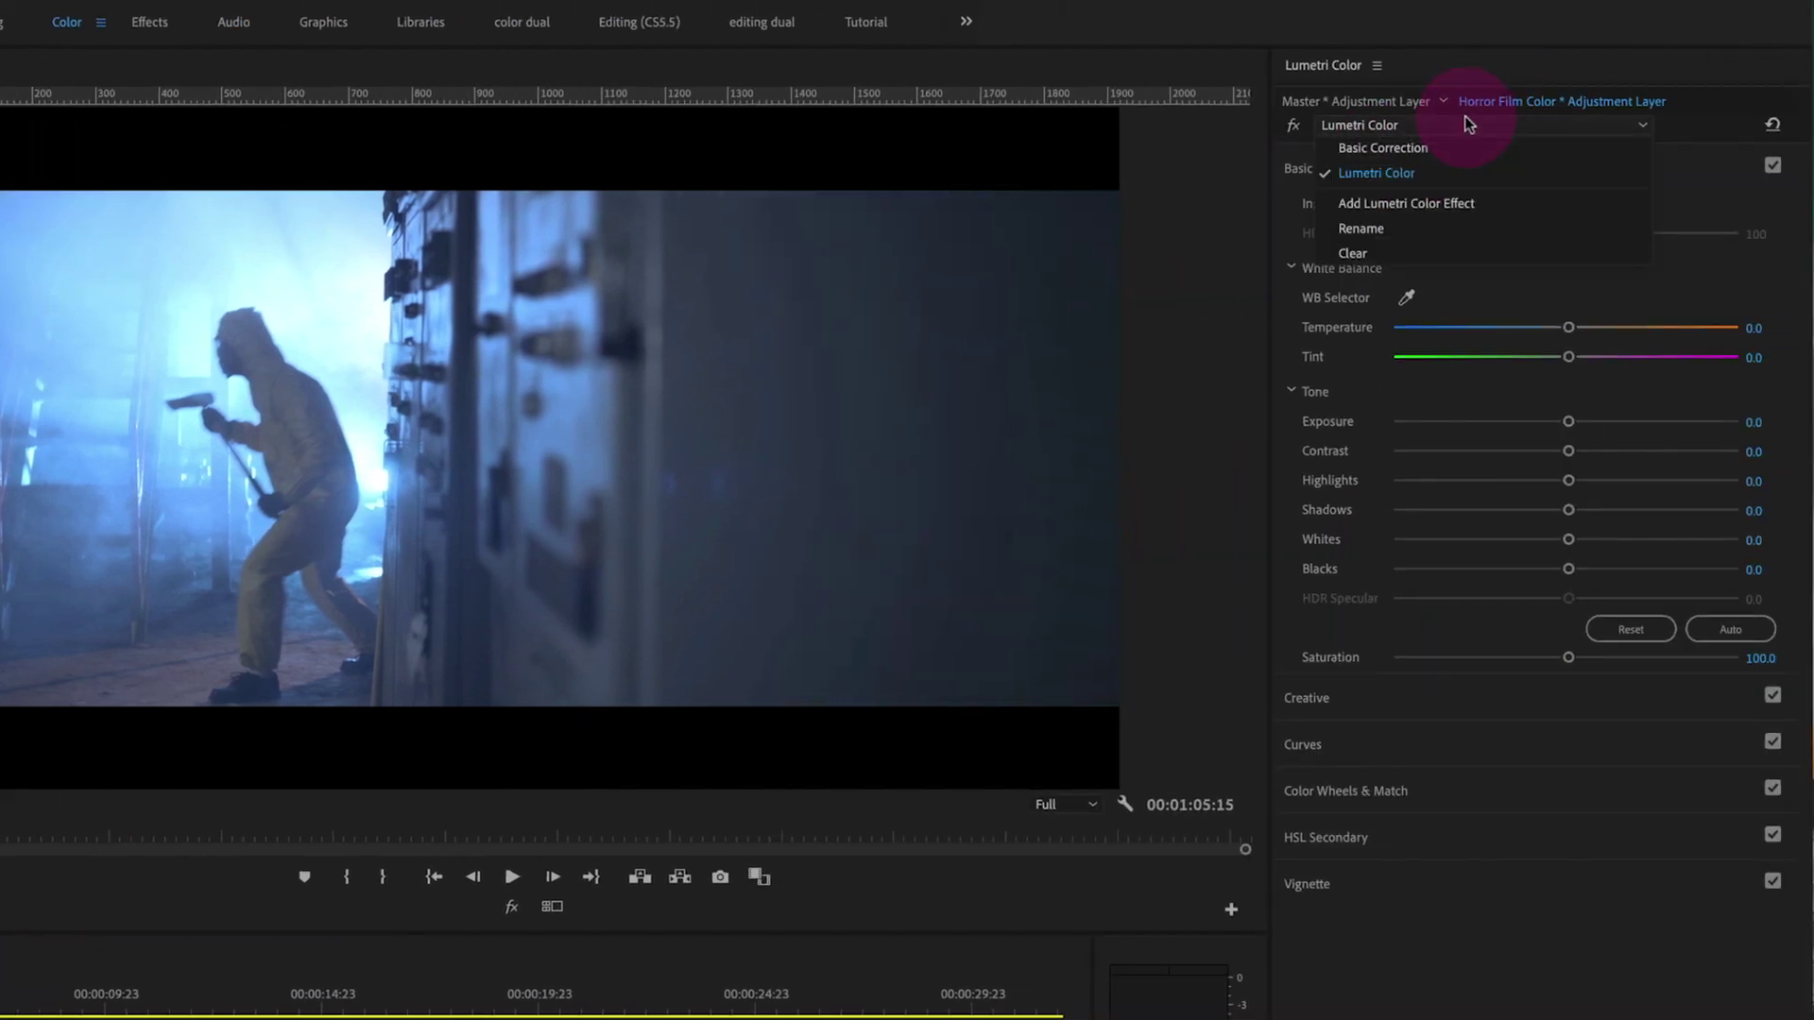
click(1433, 231)
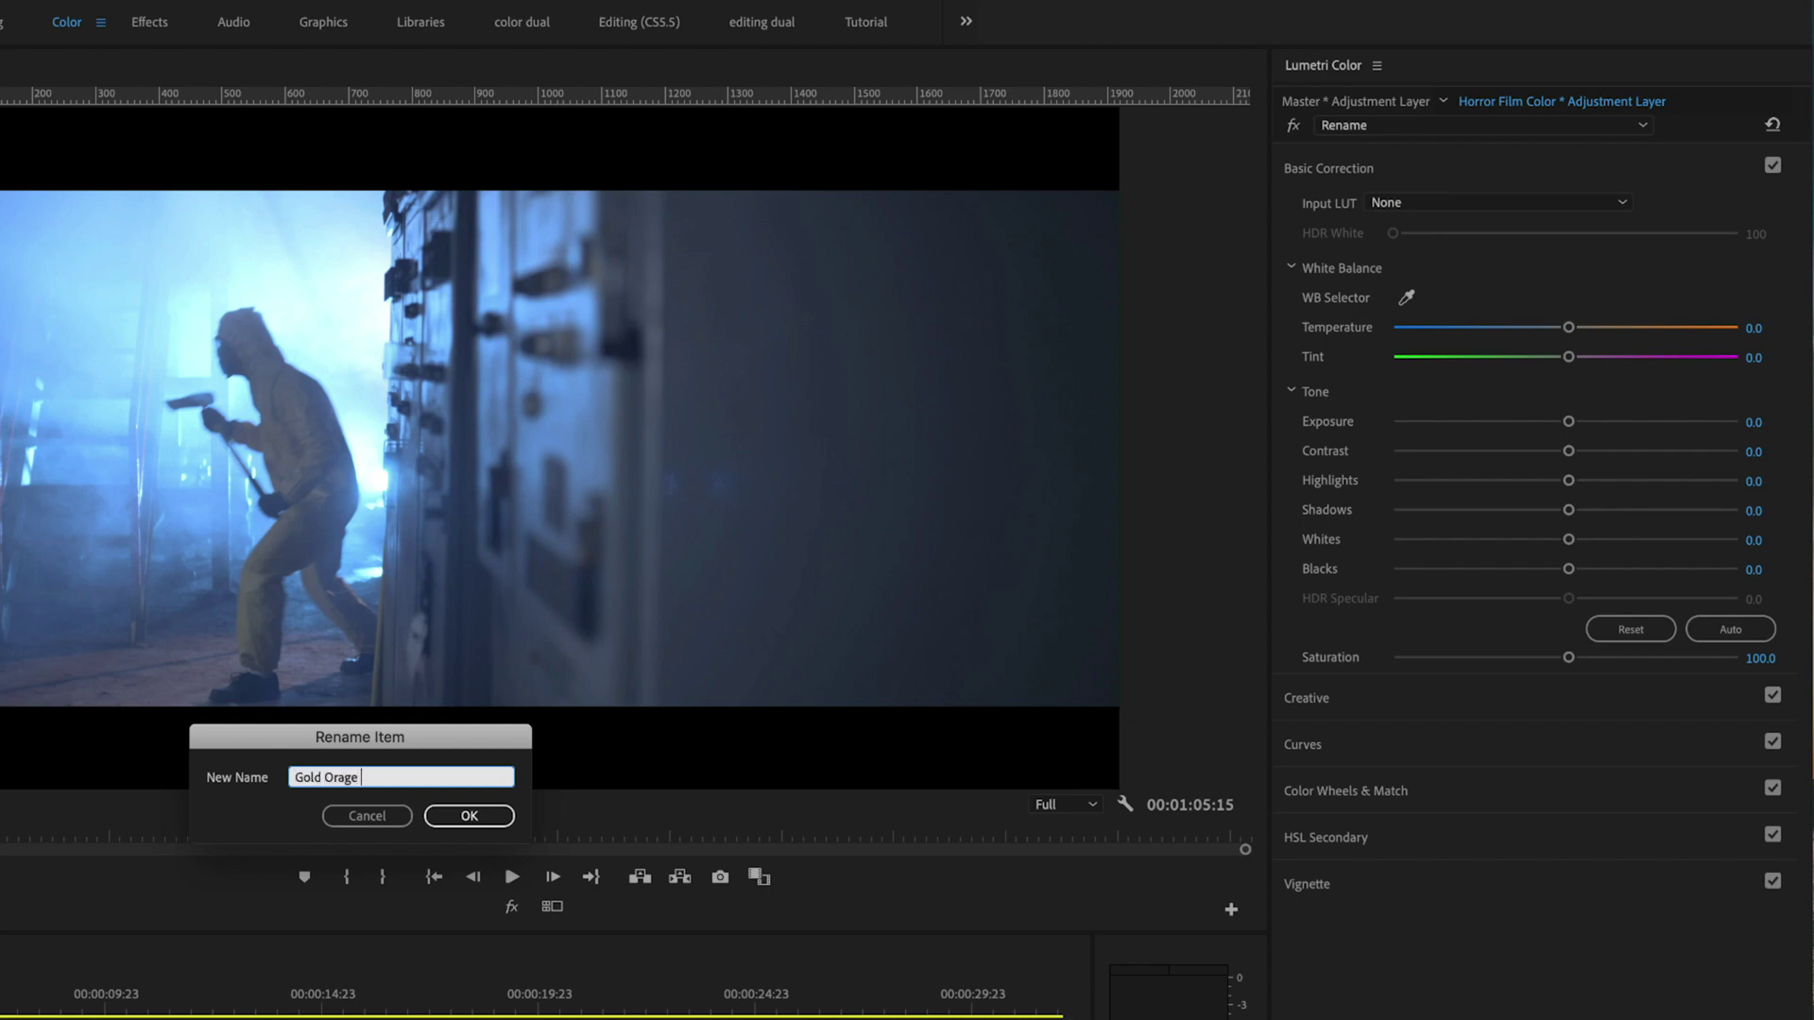
key(BackSpace)
key(BackSpace)
key(BackSpace)
key(BackSpace)
text(nge Look)
key(Return)
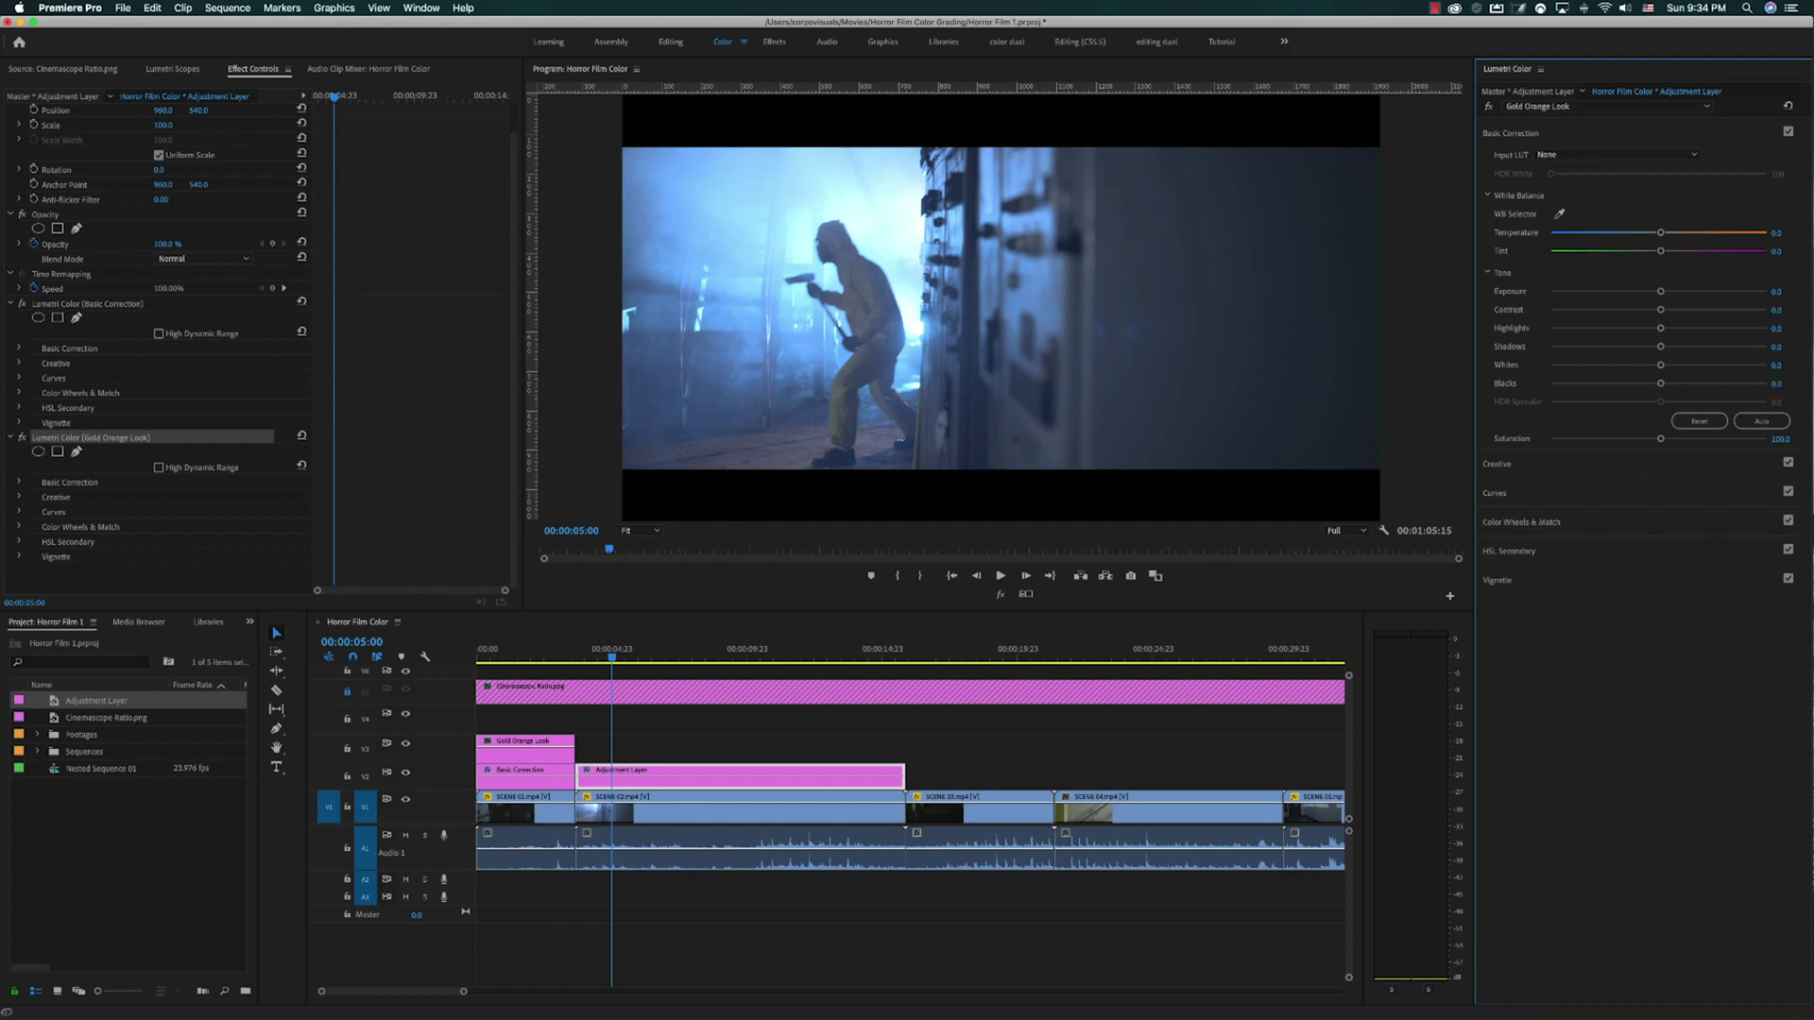
click(526, 745)
shift+click(508, 779)
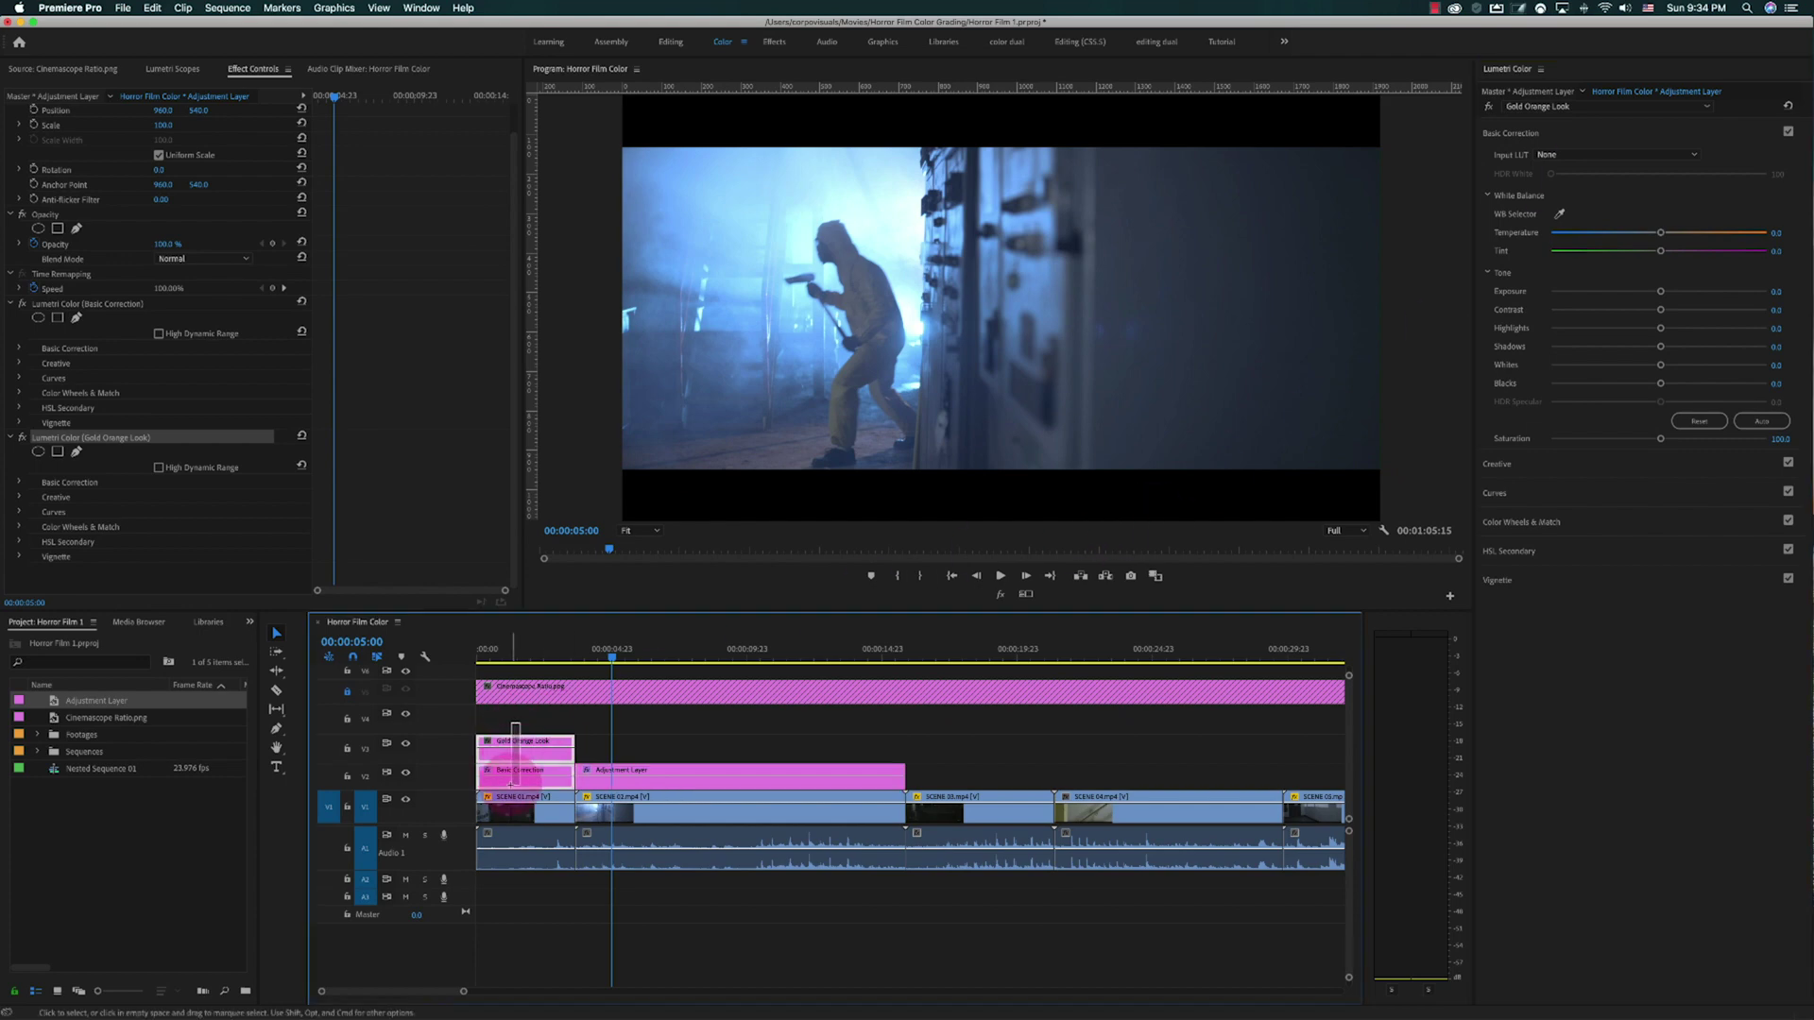
click(660, 782)
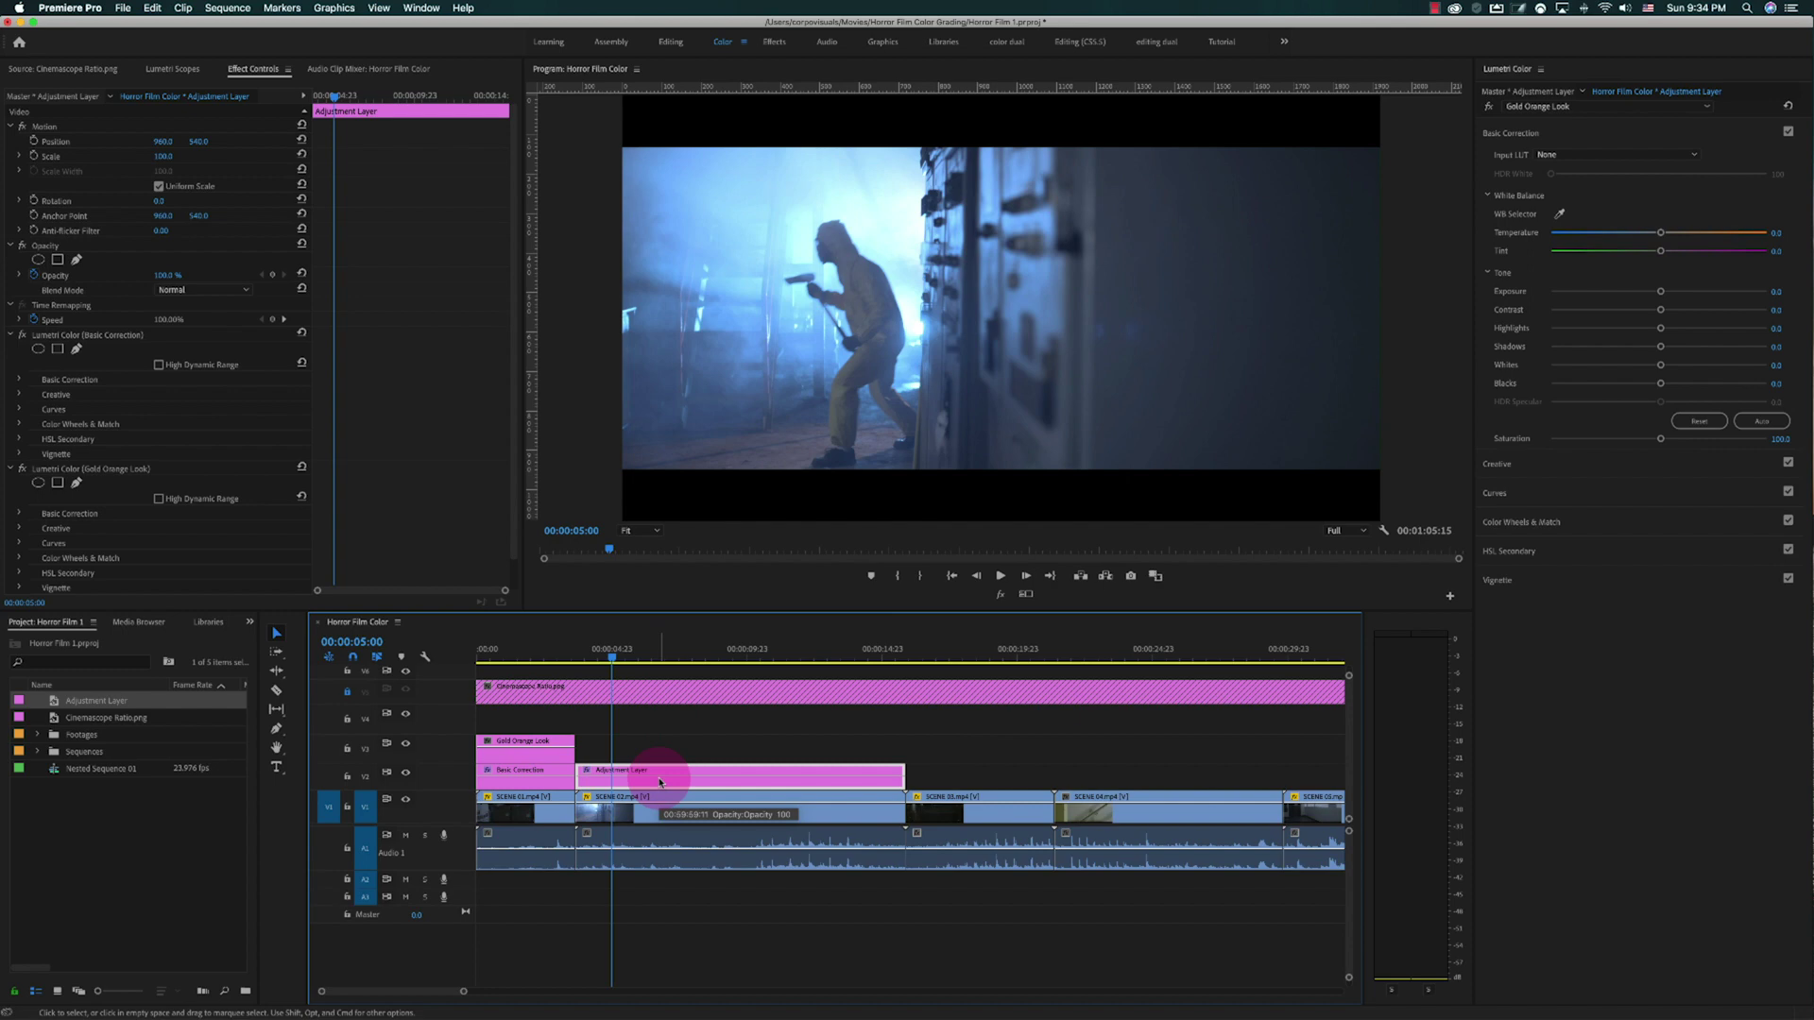
click(517, 781)
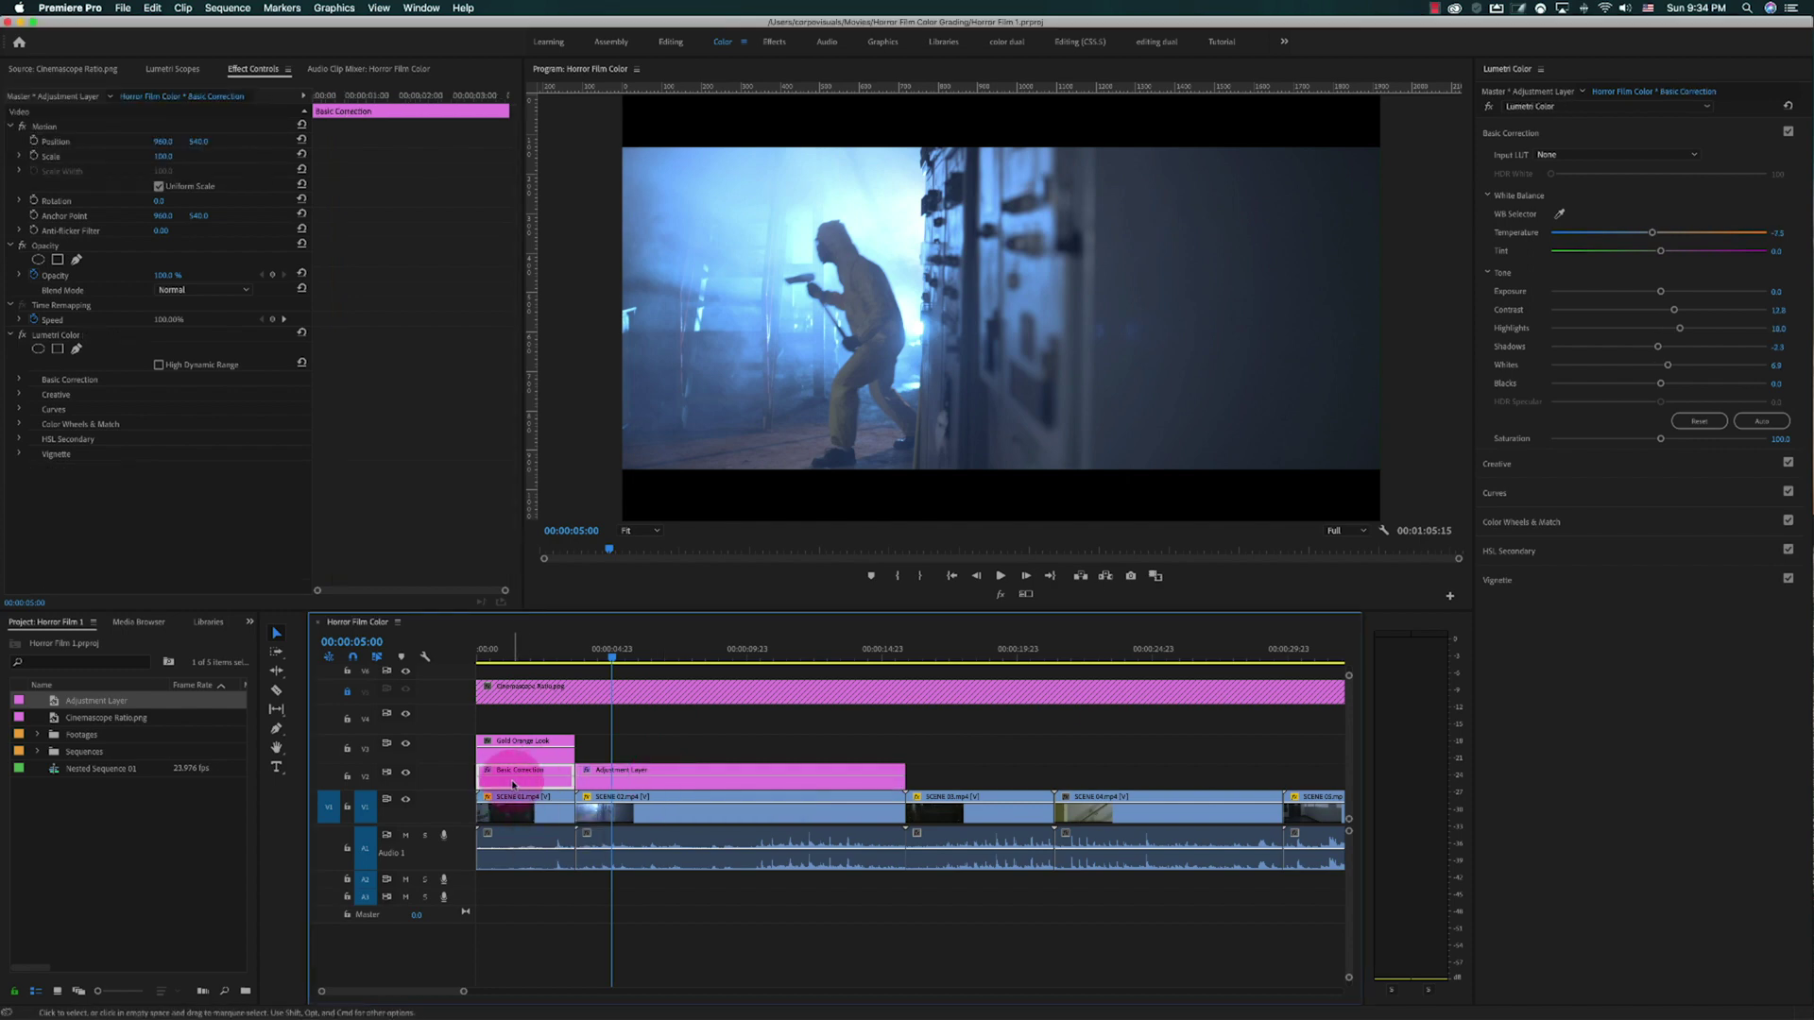
drag(514, 784, 521, 770)
click(661, 773)
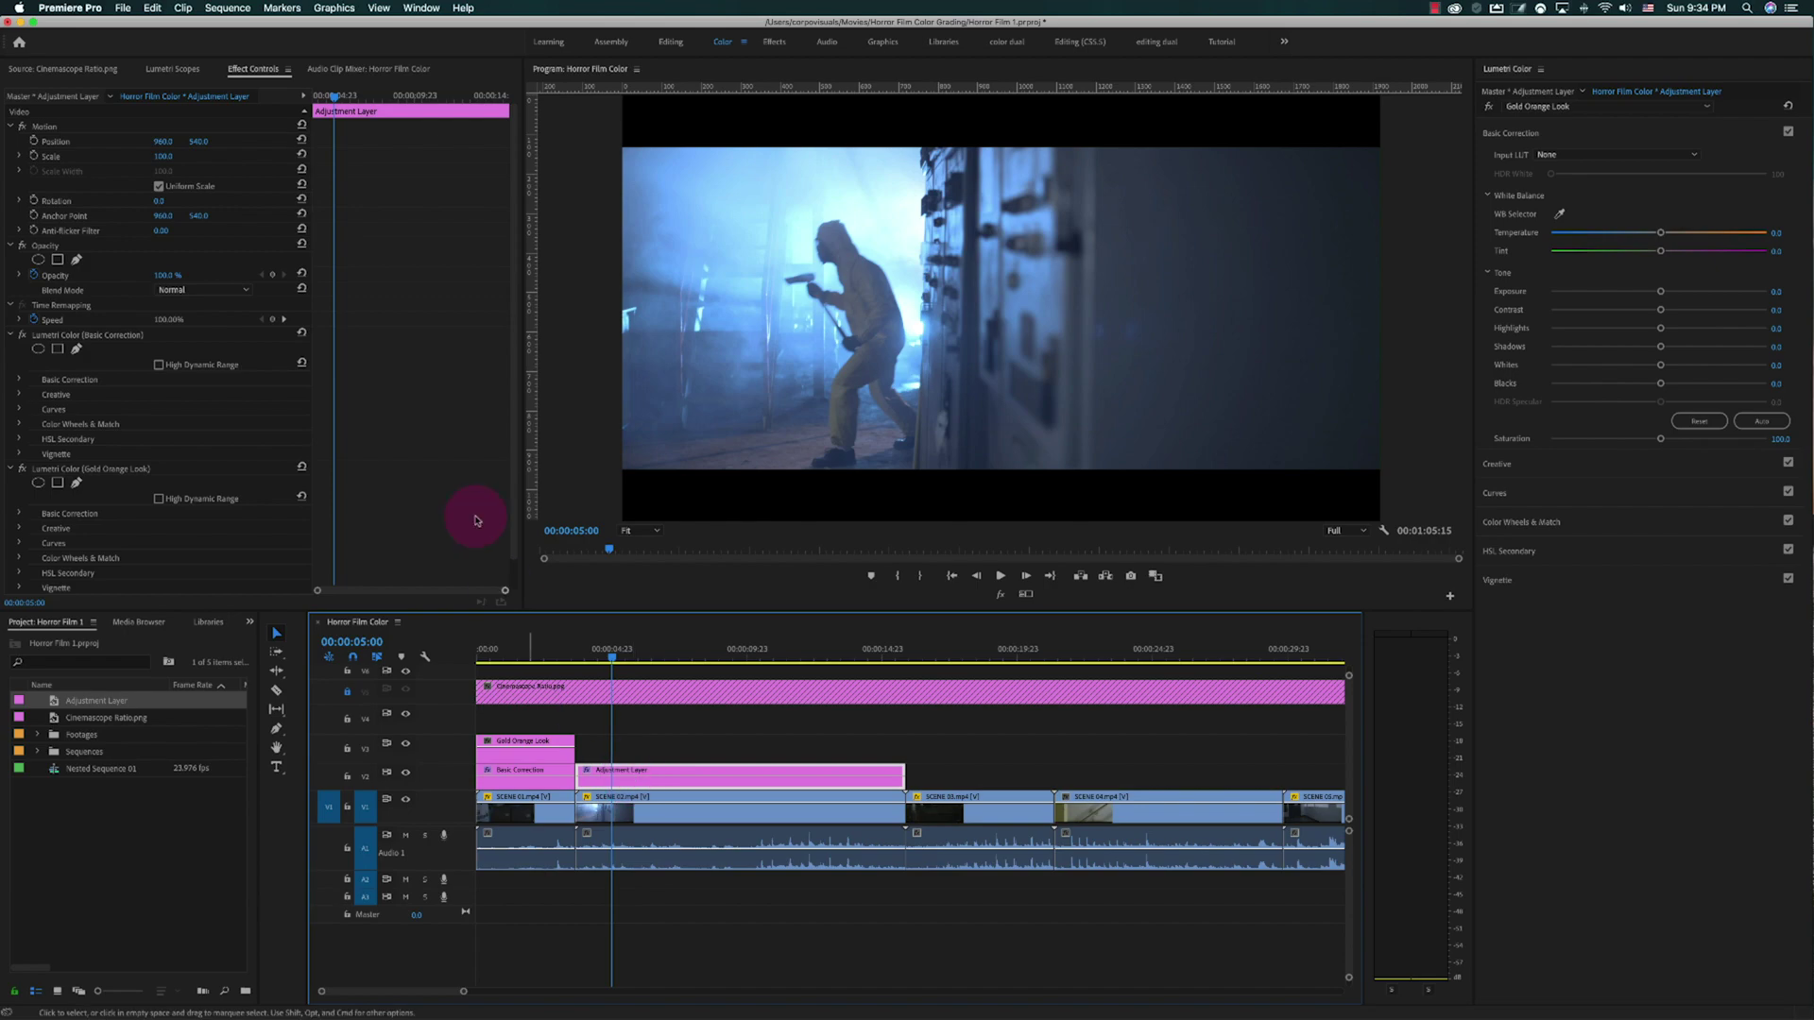
scroll(473, 508, down, 2)
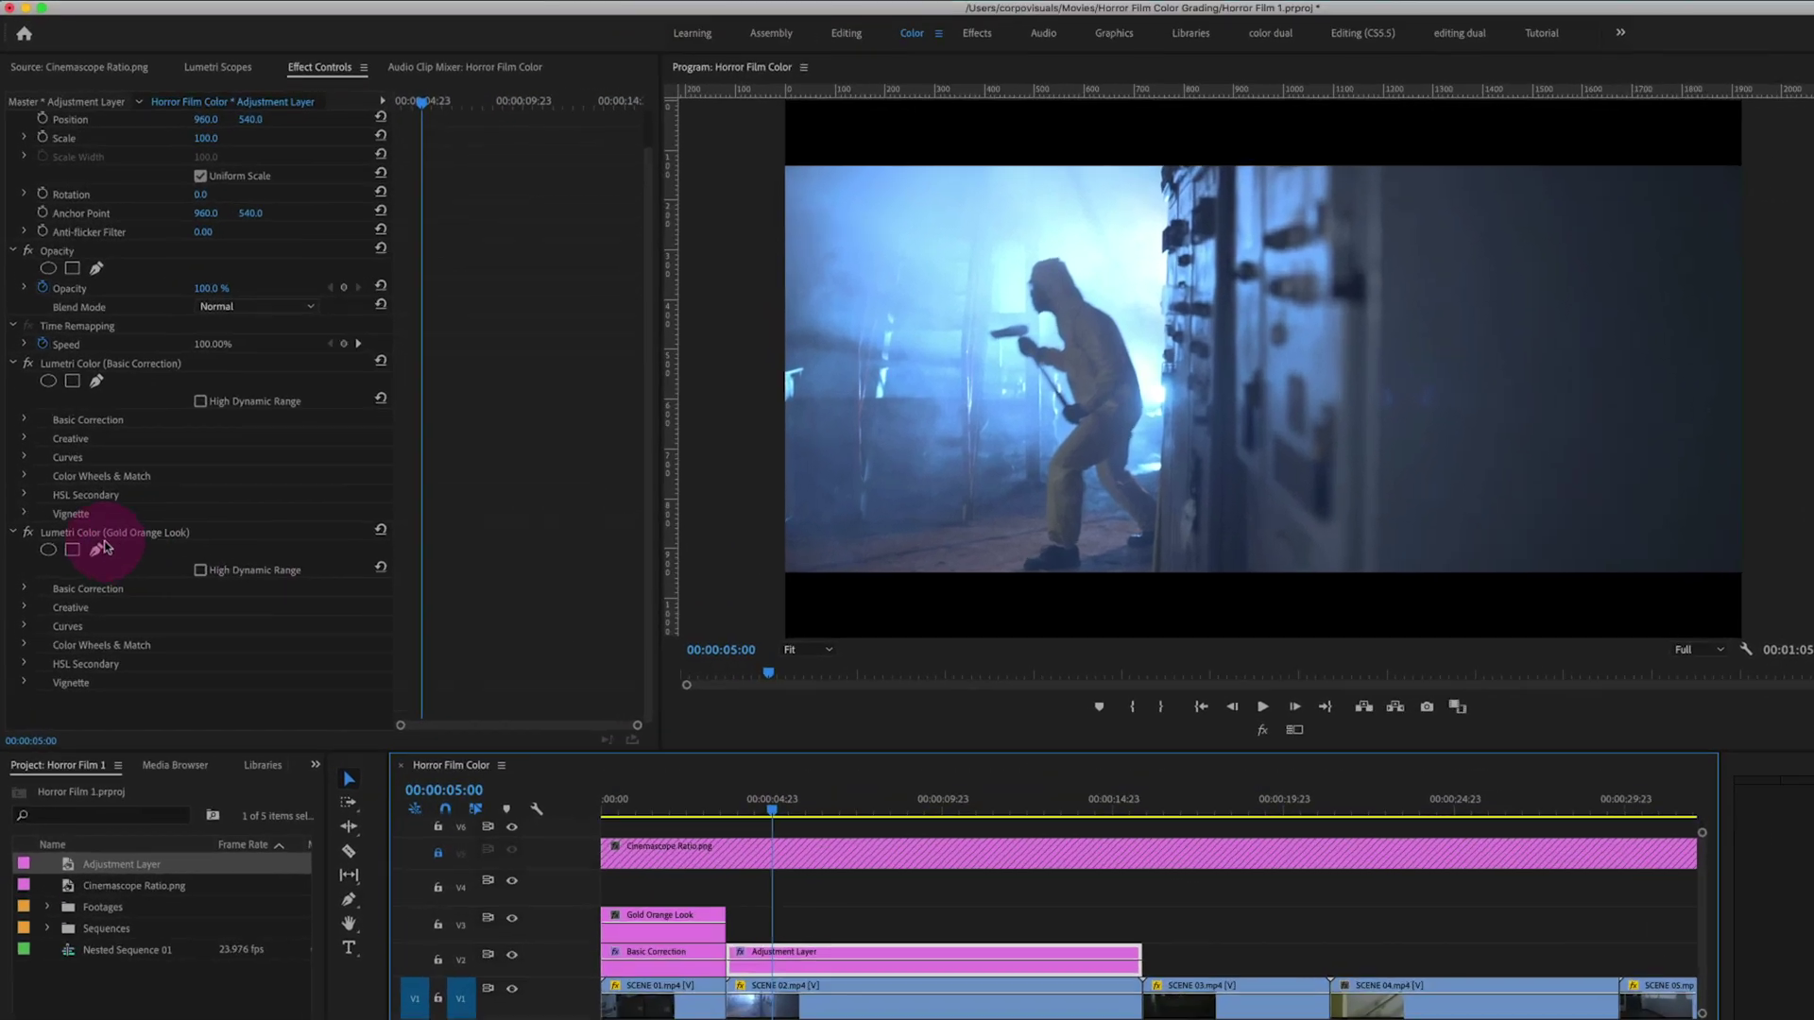
click(79, 530)
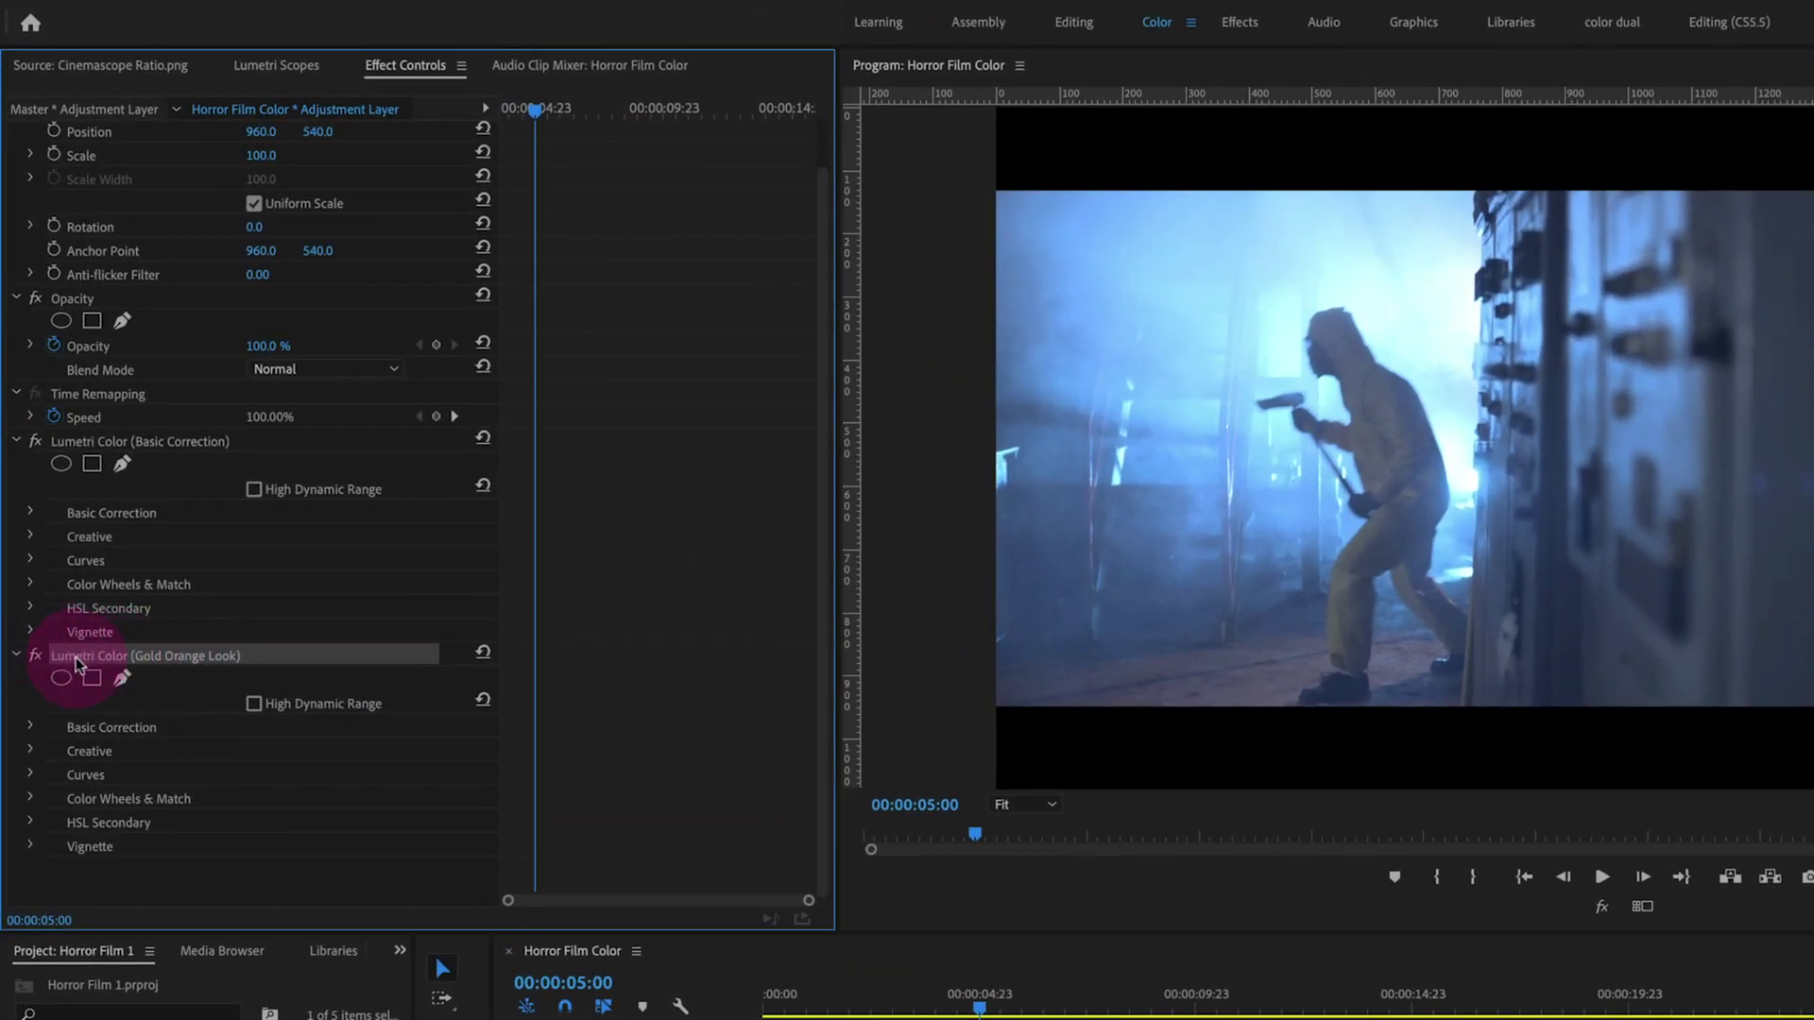
drag(85, 658, 68, 882)
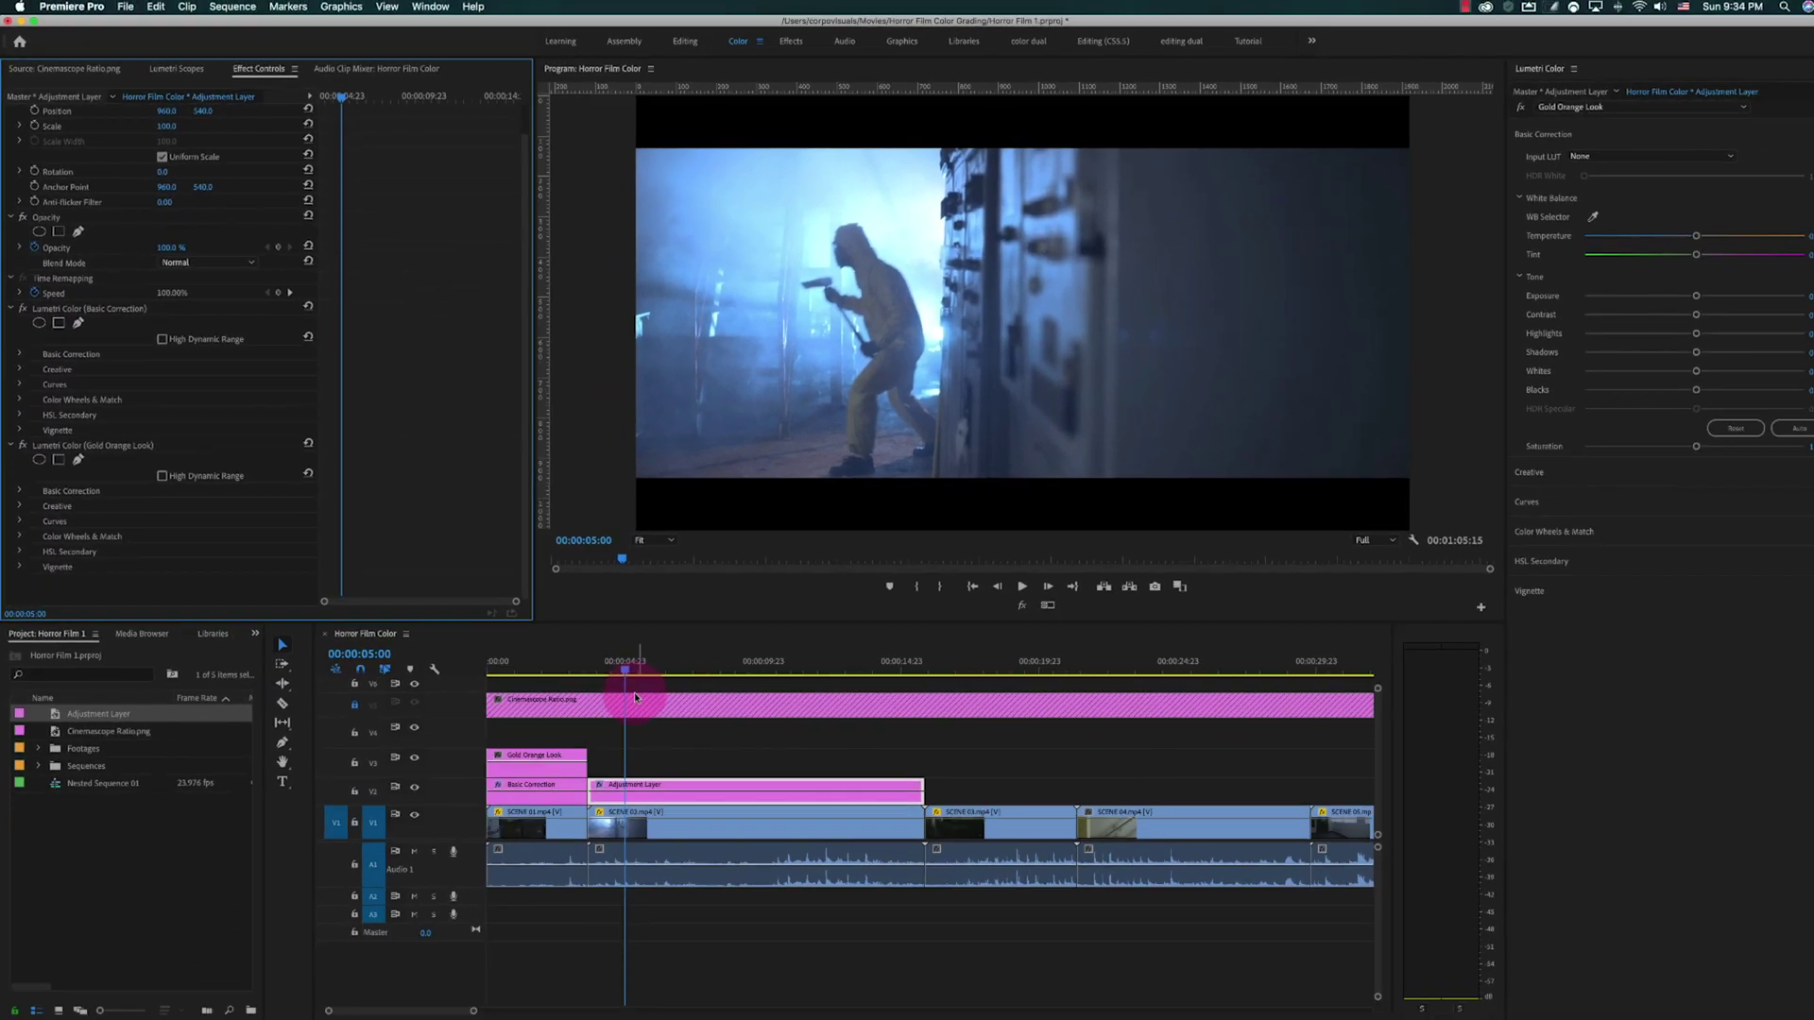
drag(576, 790, 514, 774)
Select the Gold Orange Look clip on V3 and expand Lumetri's Creative section
click(652, 774)
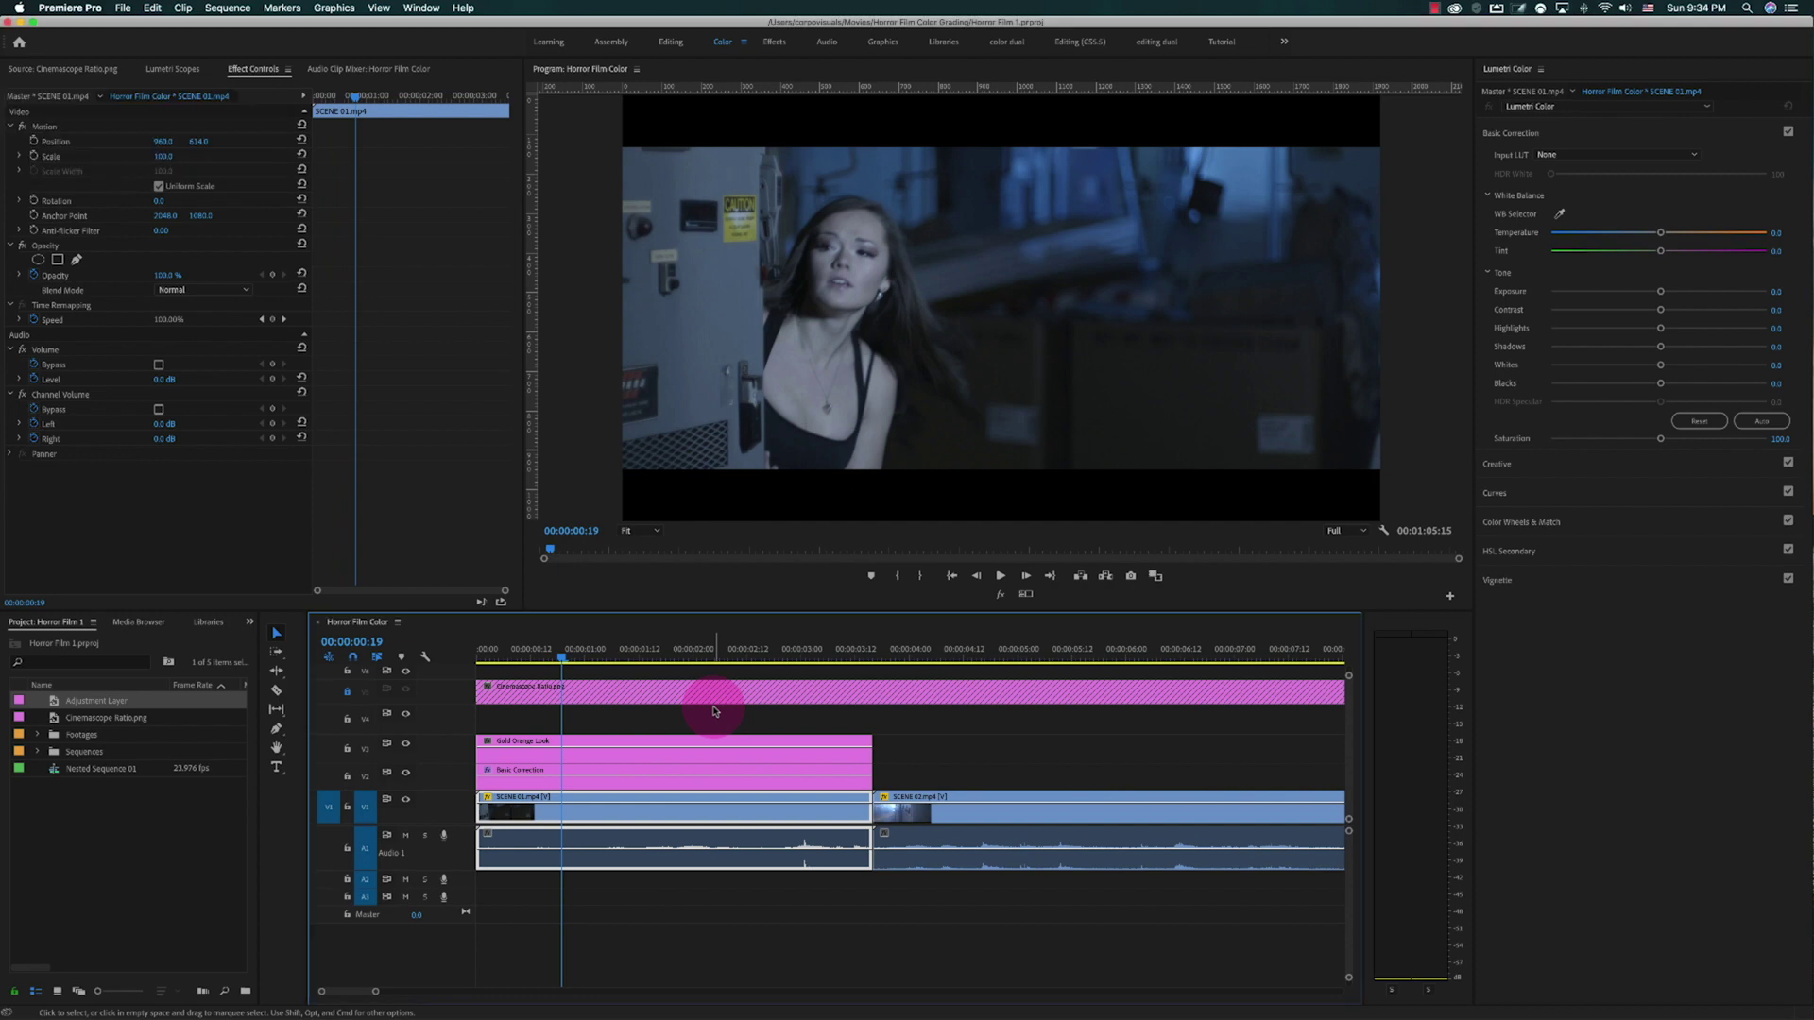
click(566, 776)
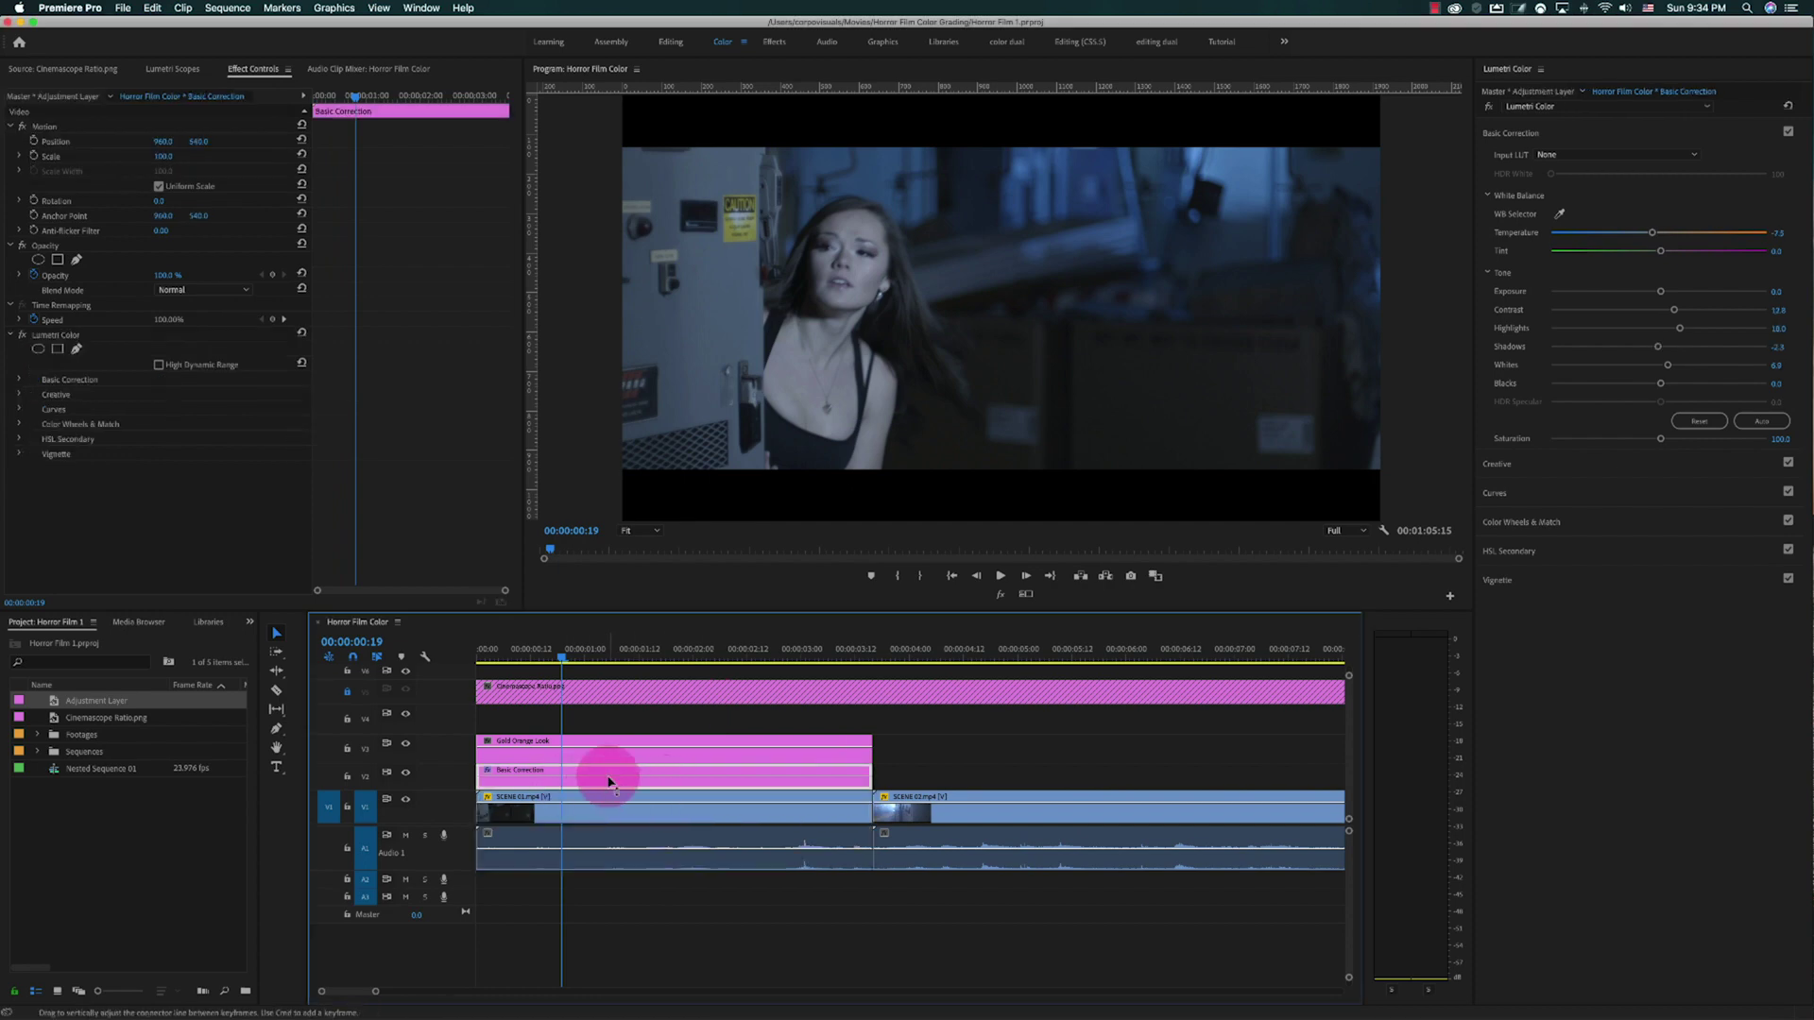
click(549, 755)
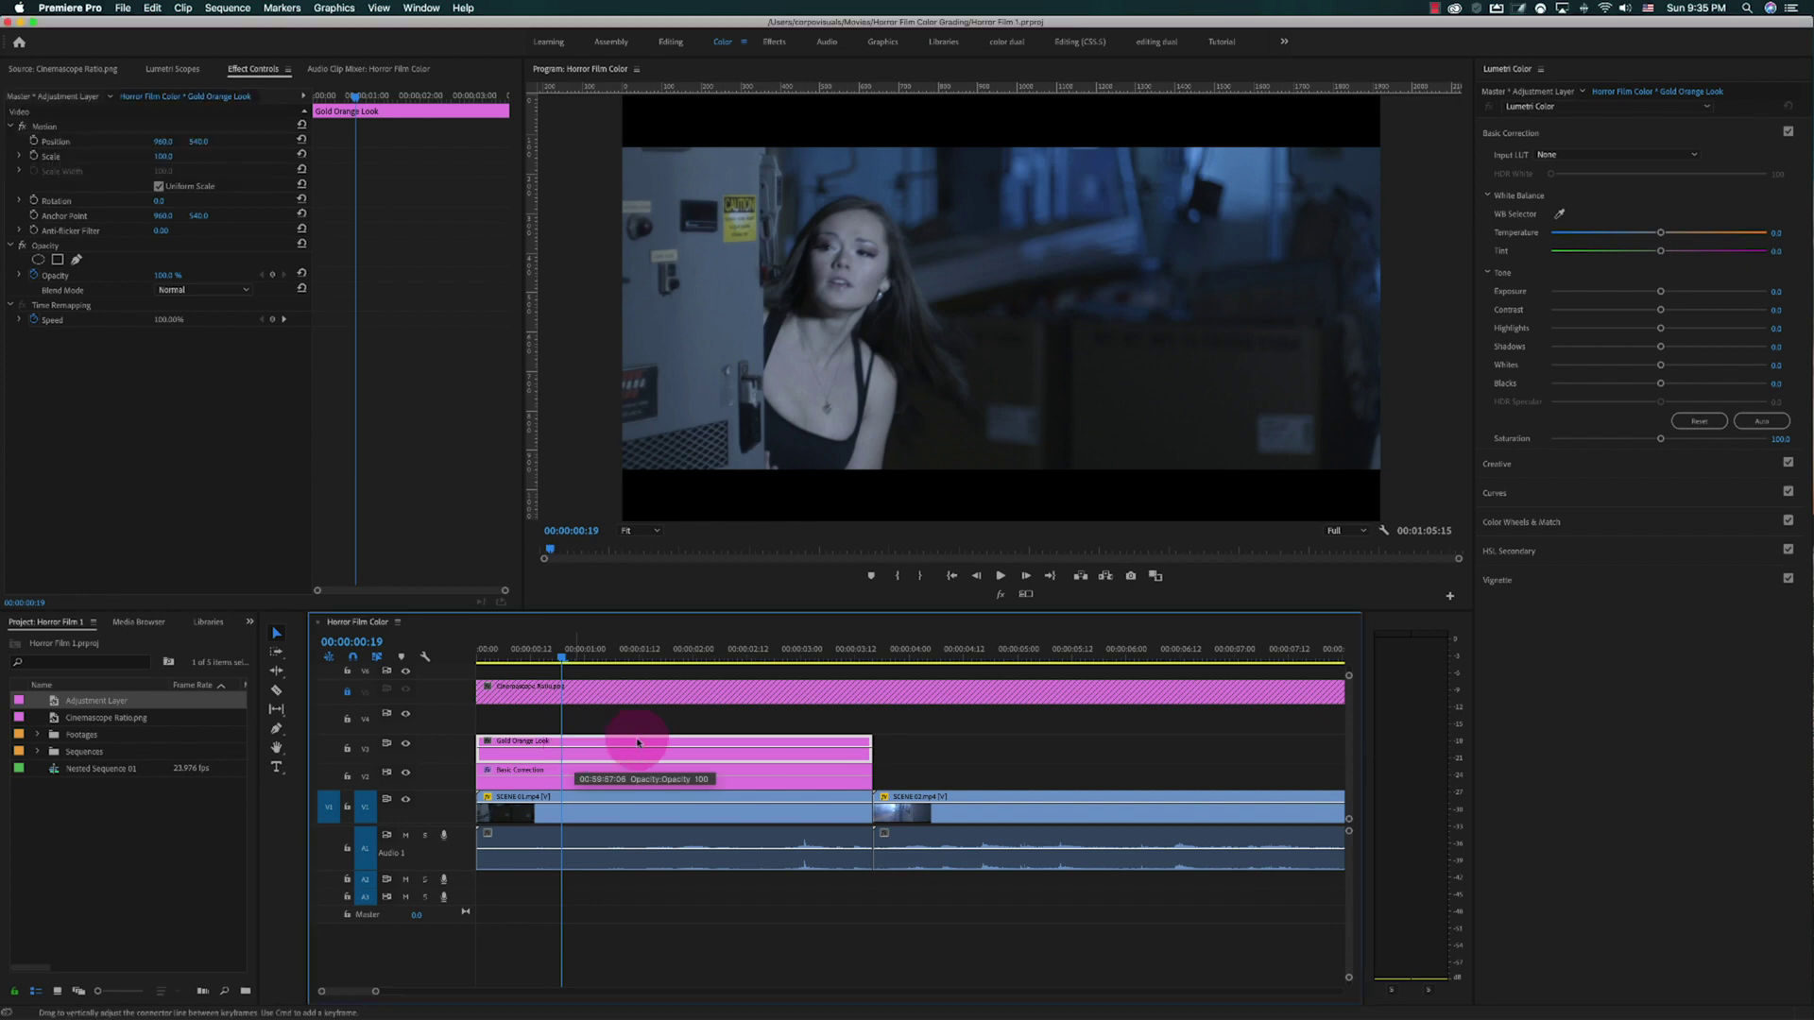
click(1489, 470)
click(613, 753)
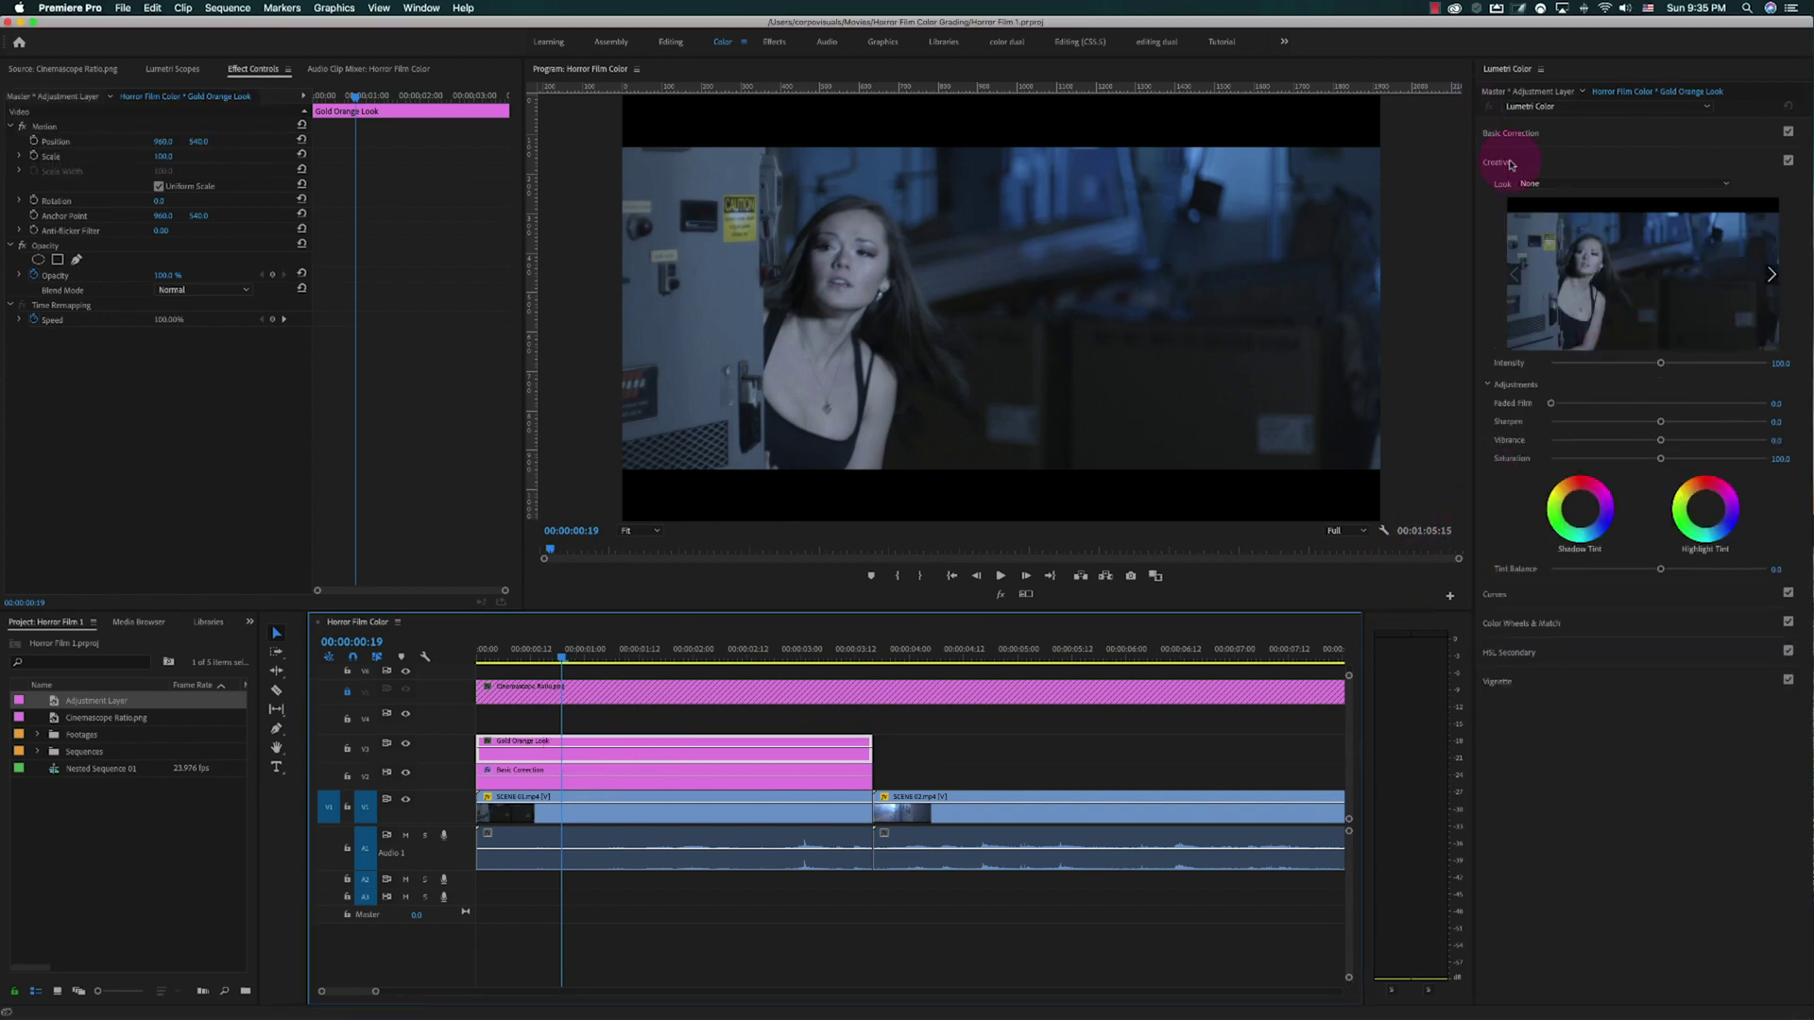
From the Gold Orange Look layer's Creative Look dropdown, choose Browse… to load a custom look
click(453, 718)
click(530, 744)
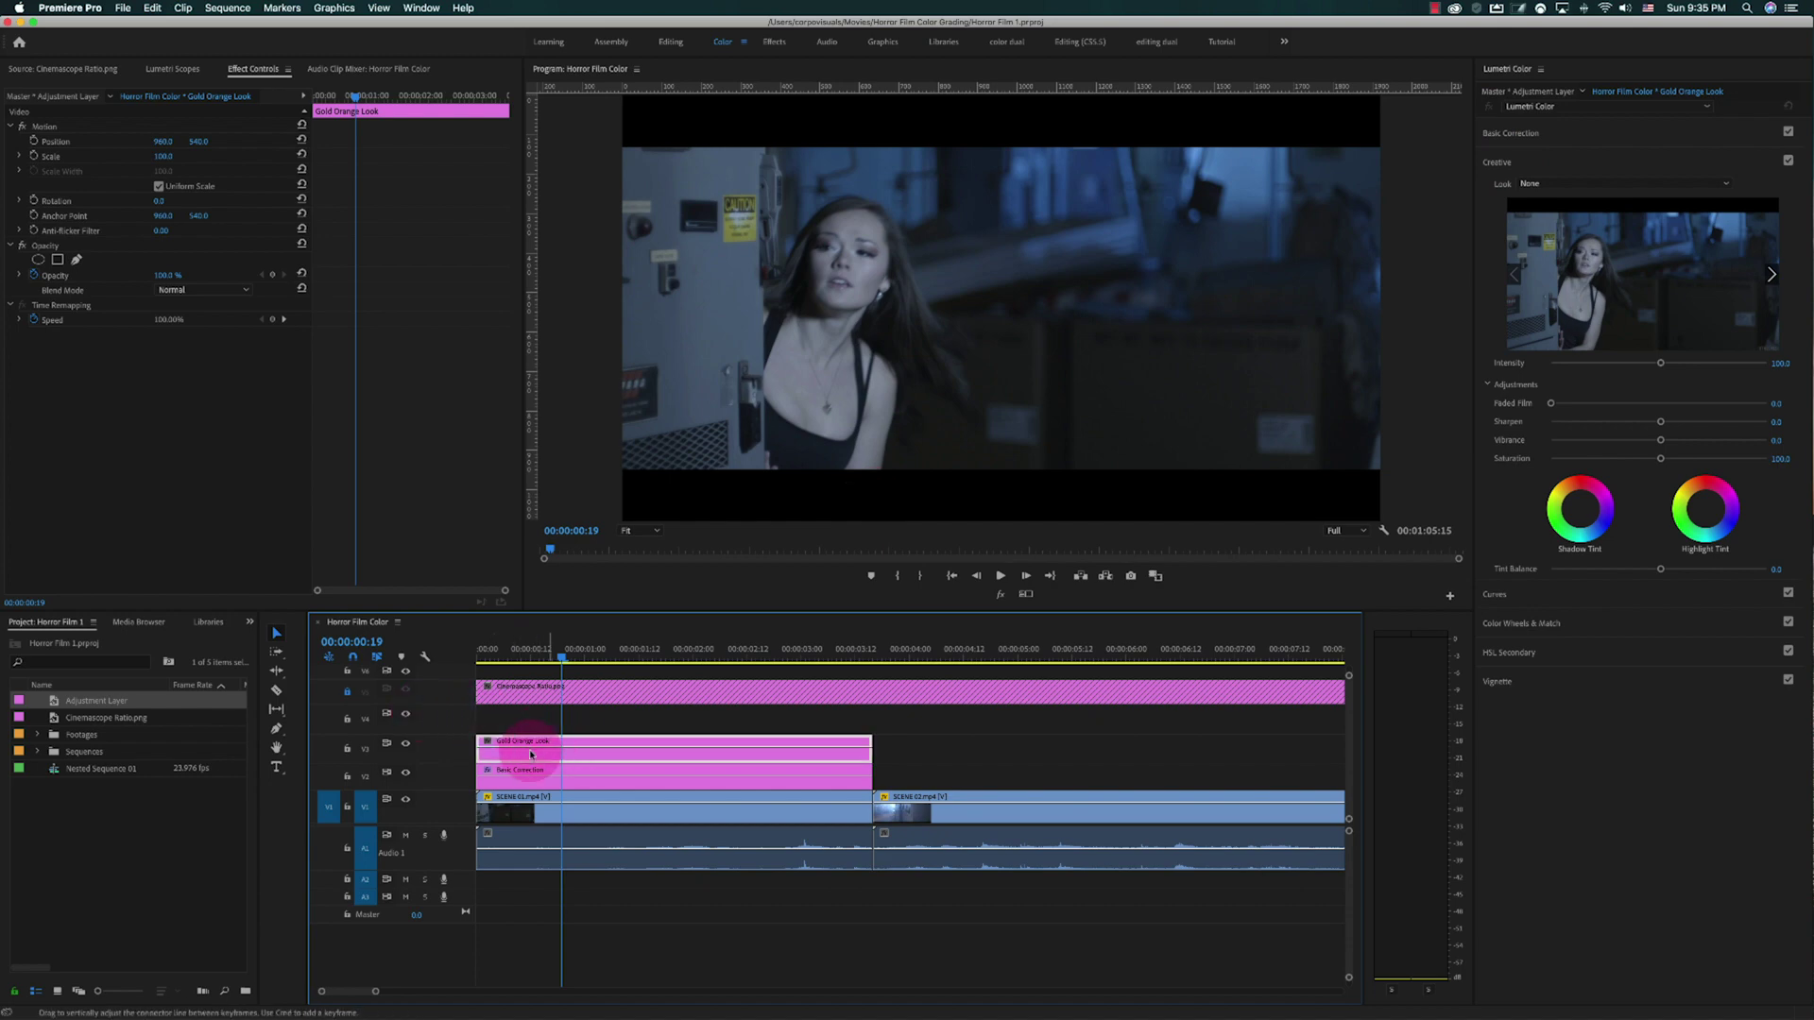
click(1513, 138)
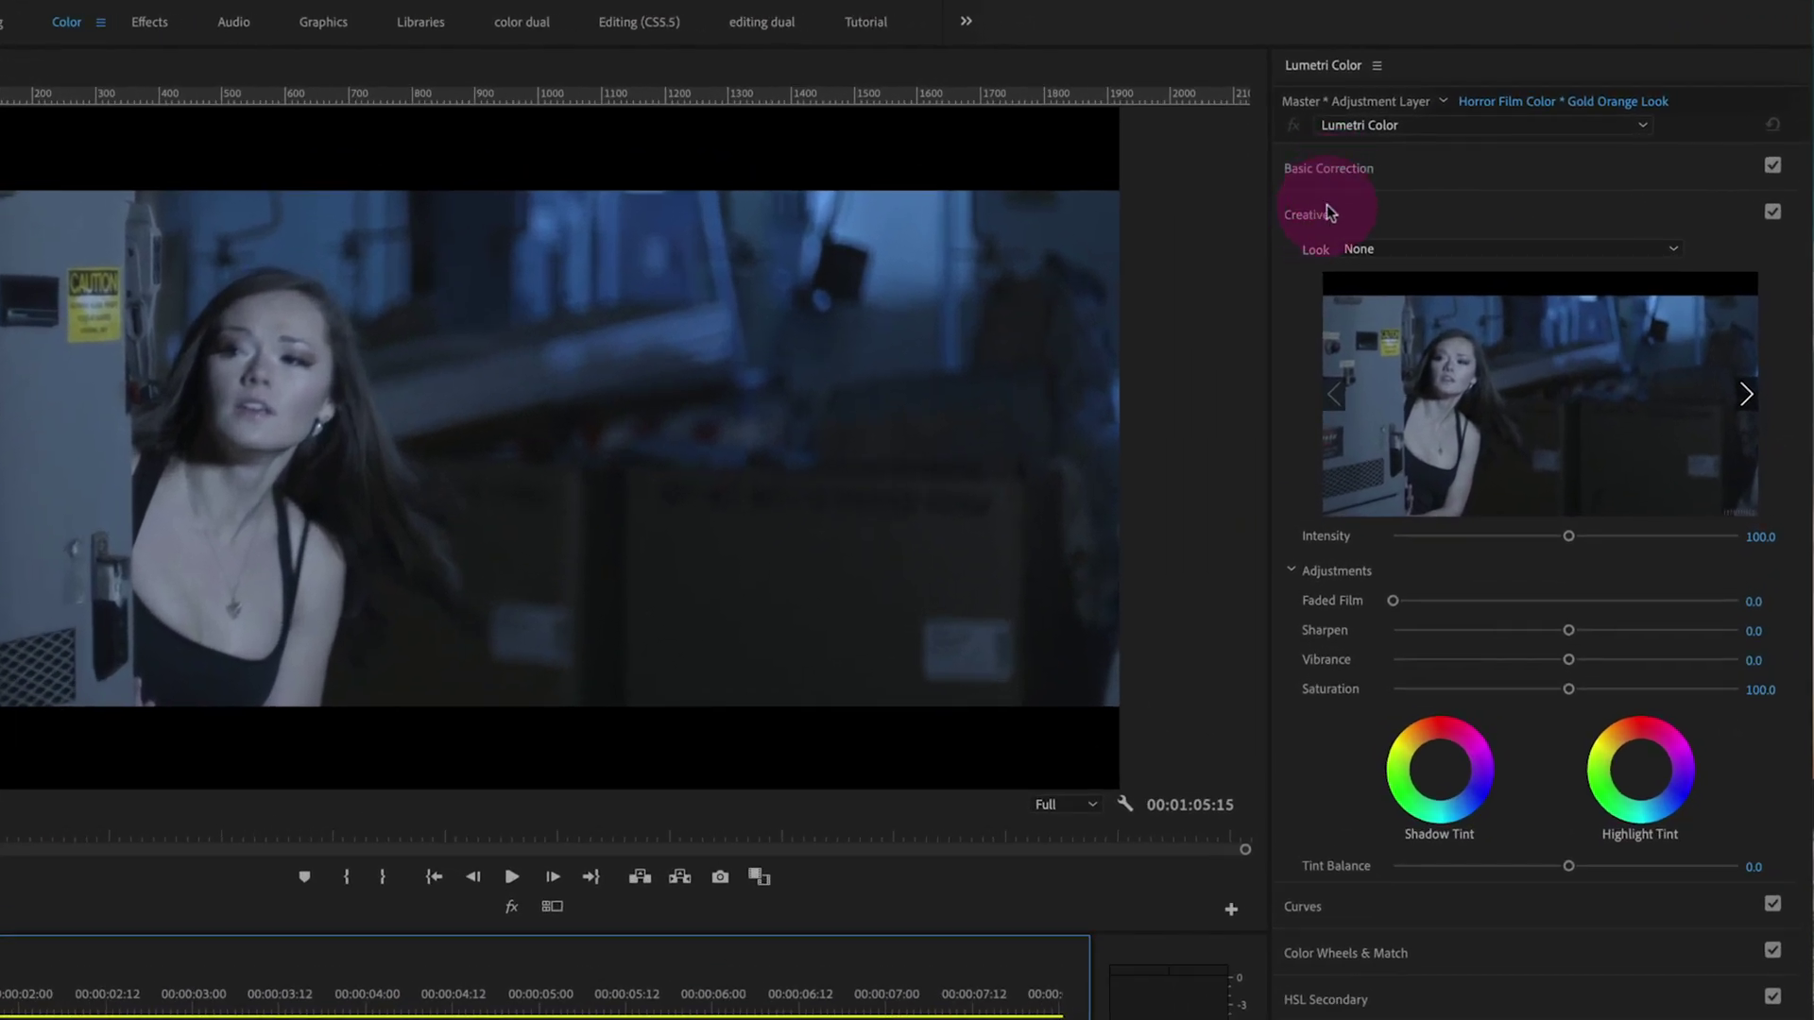
click(1323, 213)
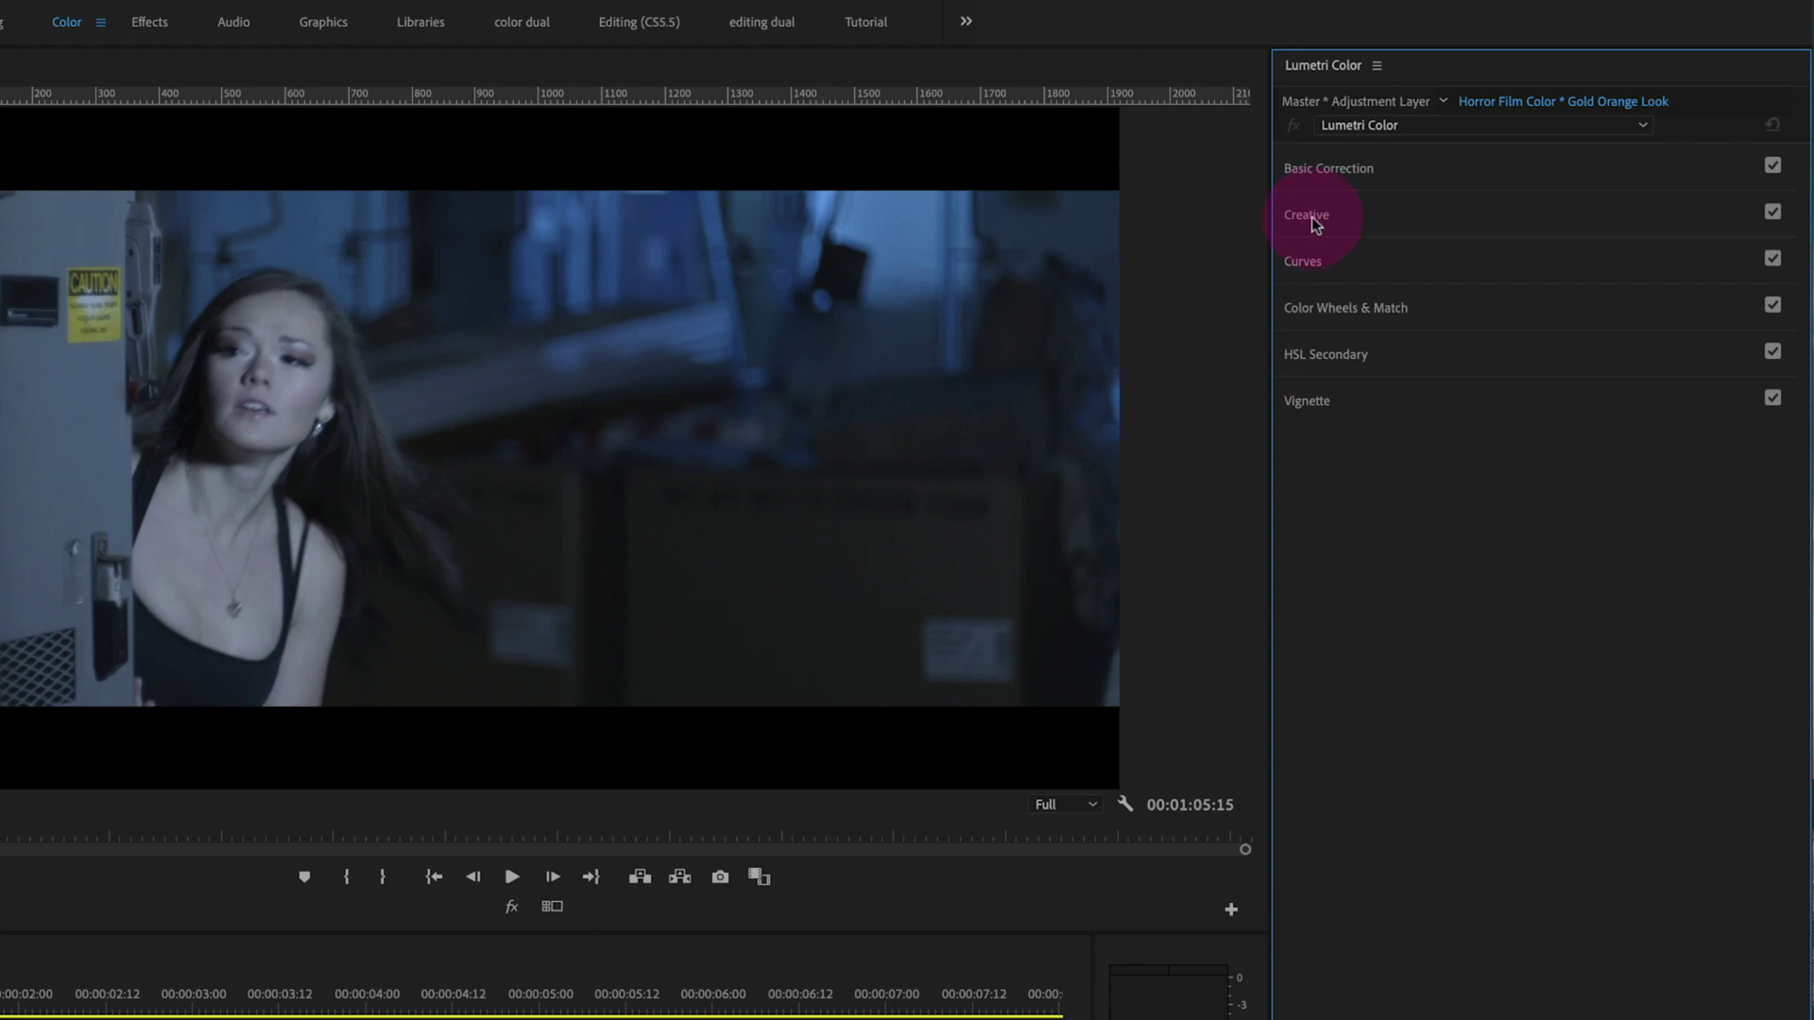
click(1322, 215)
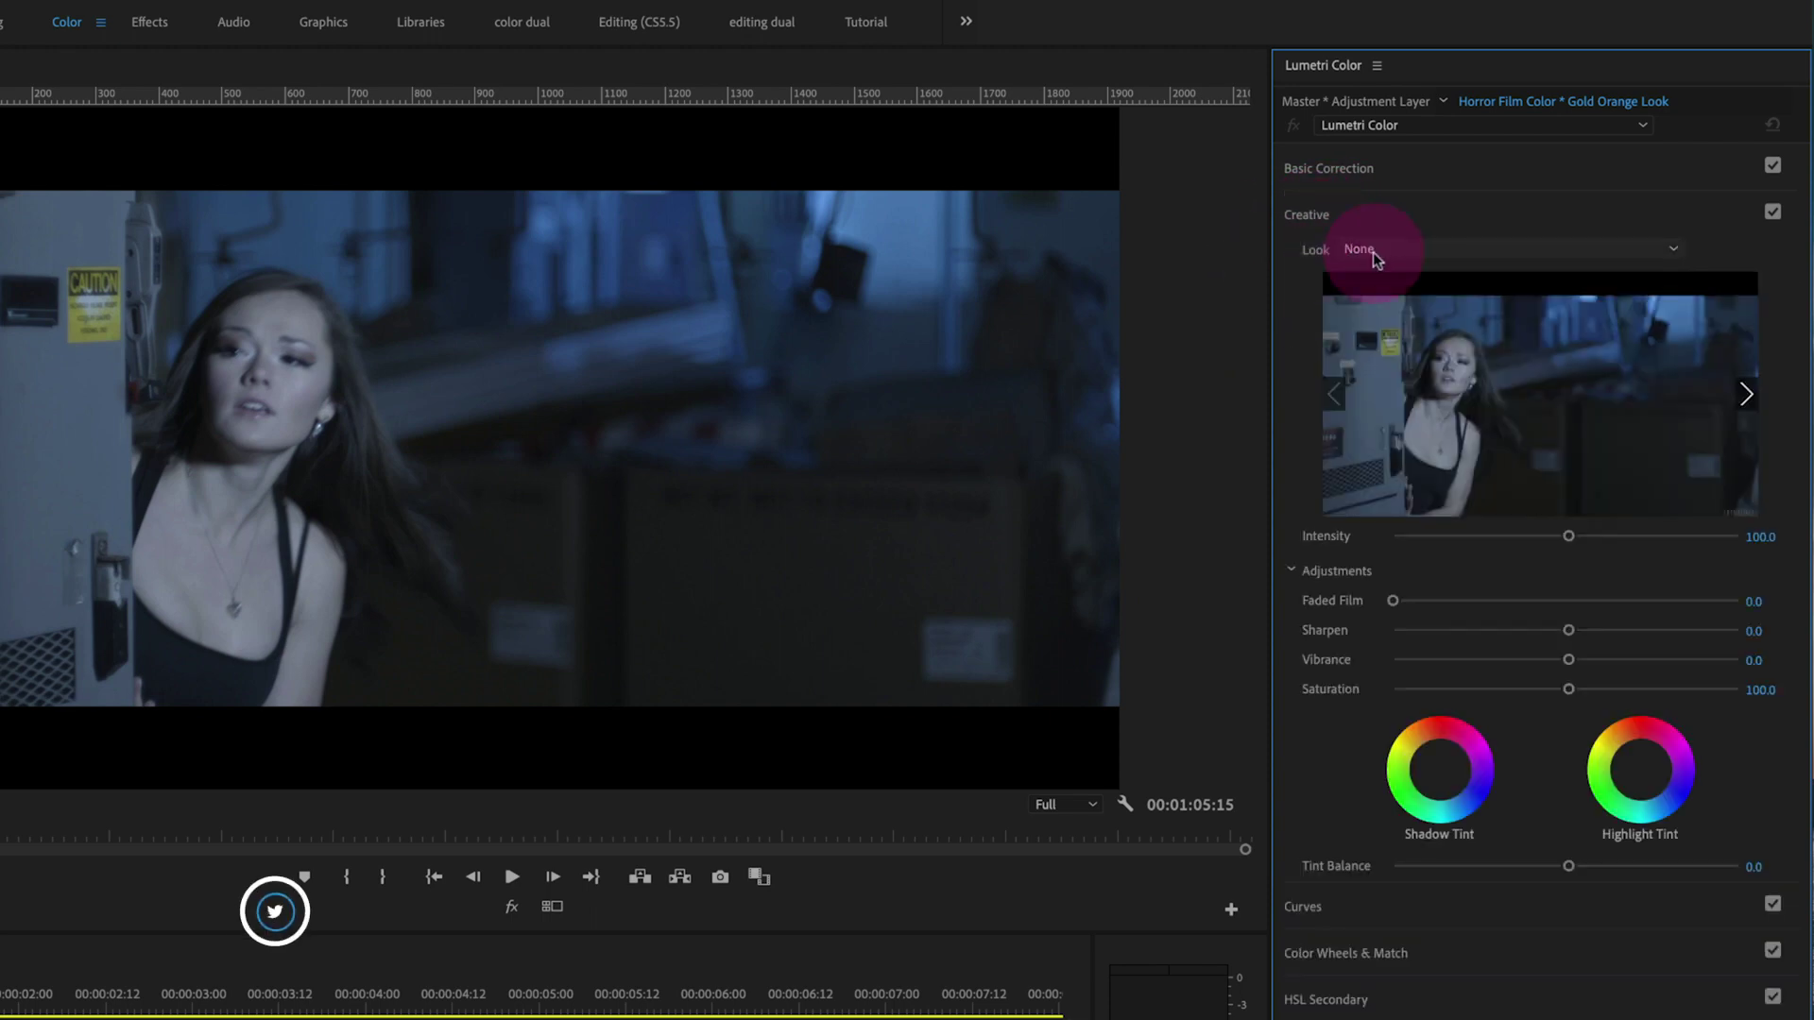
click(1405, 253)
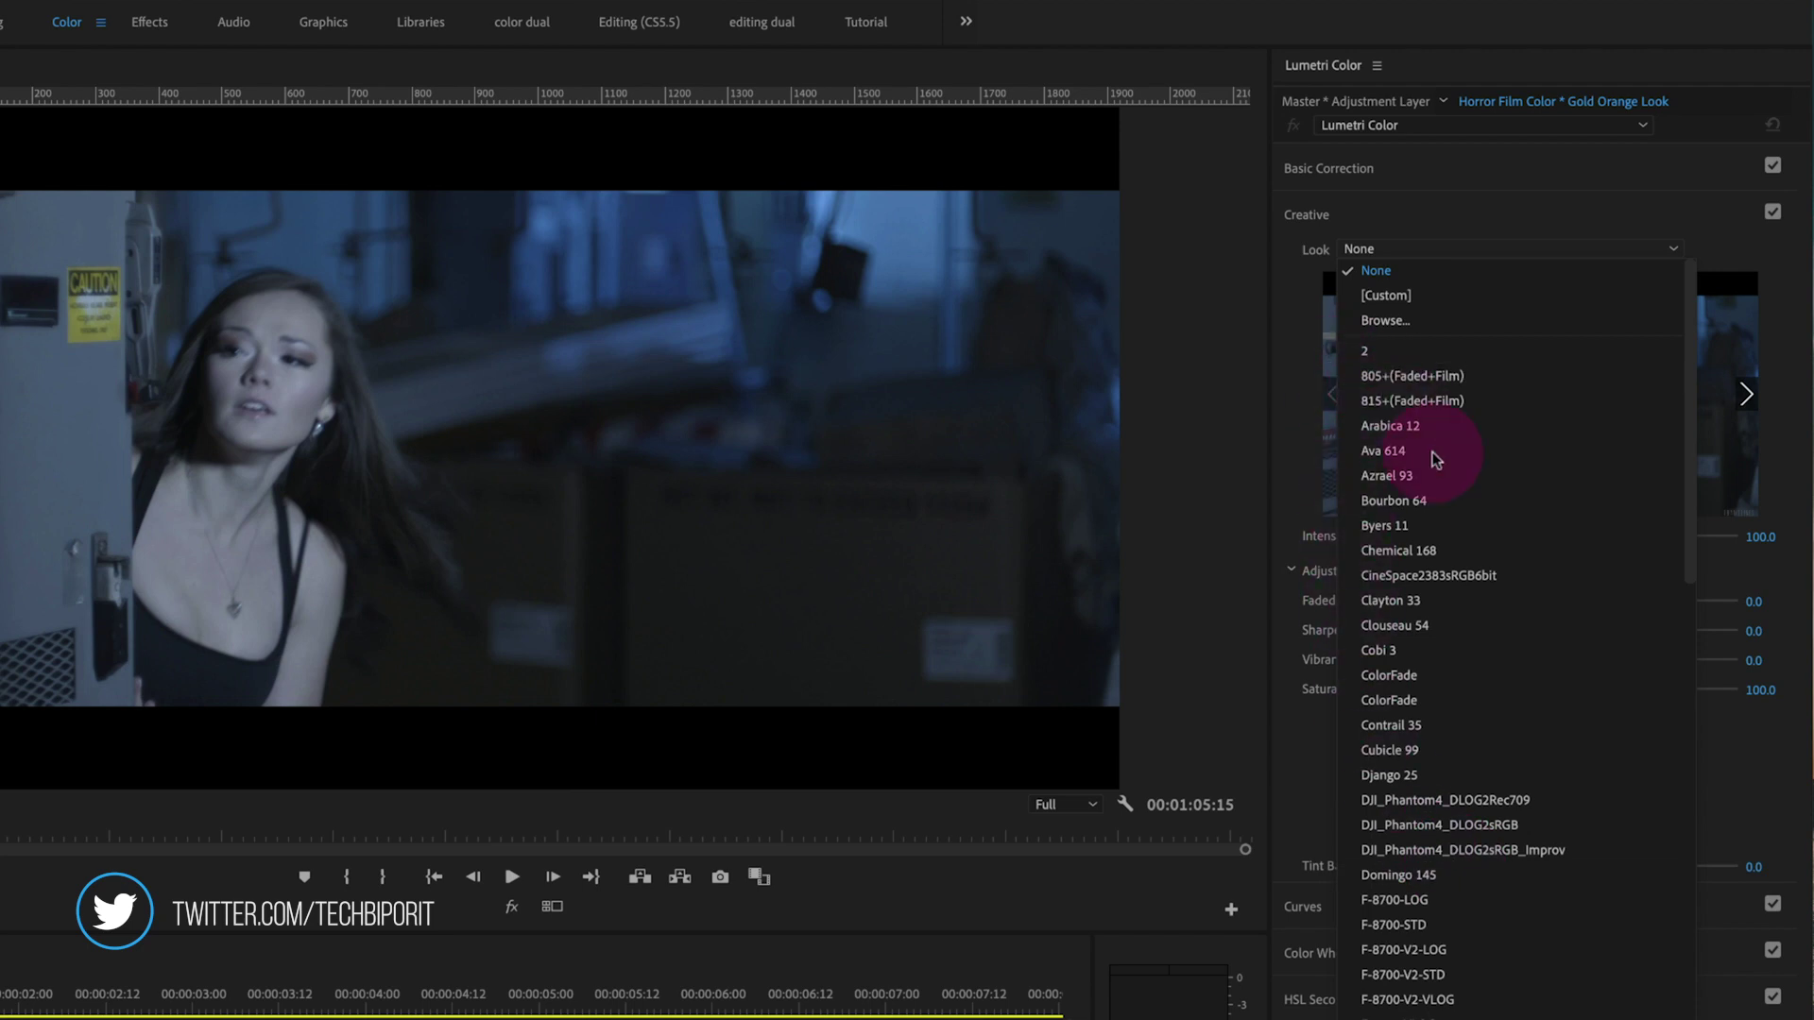
scroll(1489, 521, down, 15)
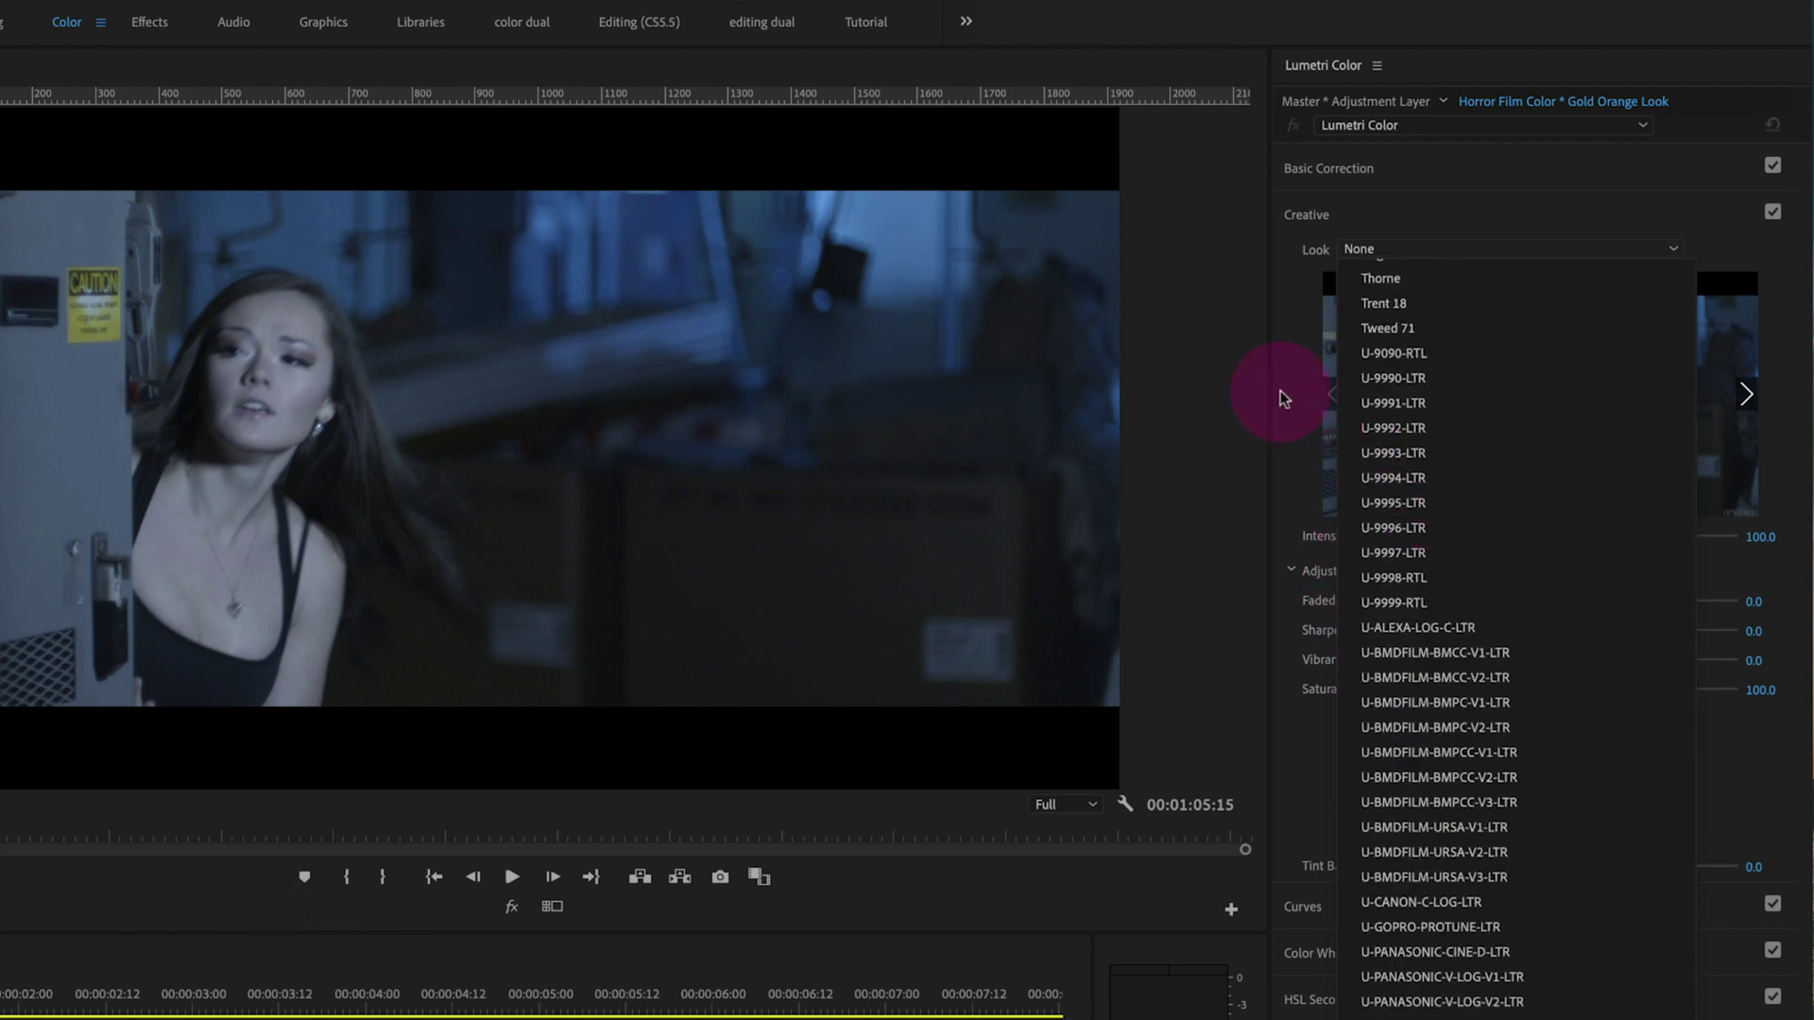
scroll(1336, 372, up, 15)
click(1275, 315)
click(1428, 250)
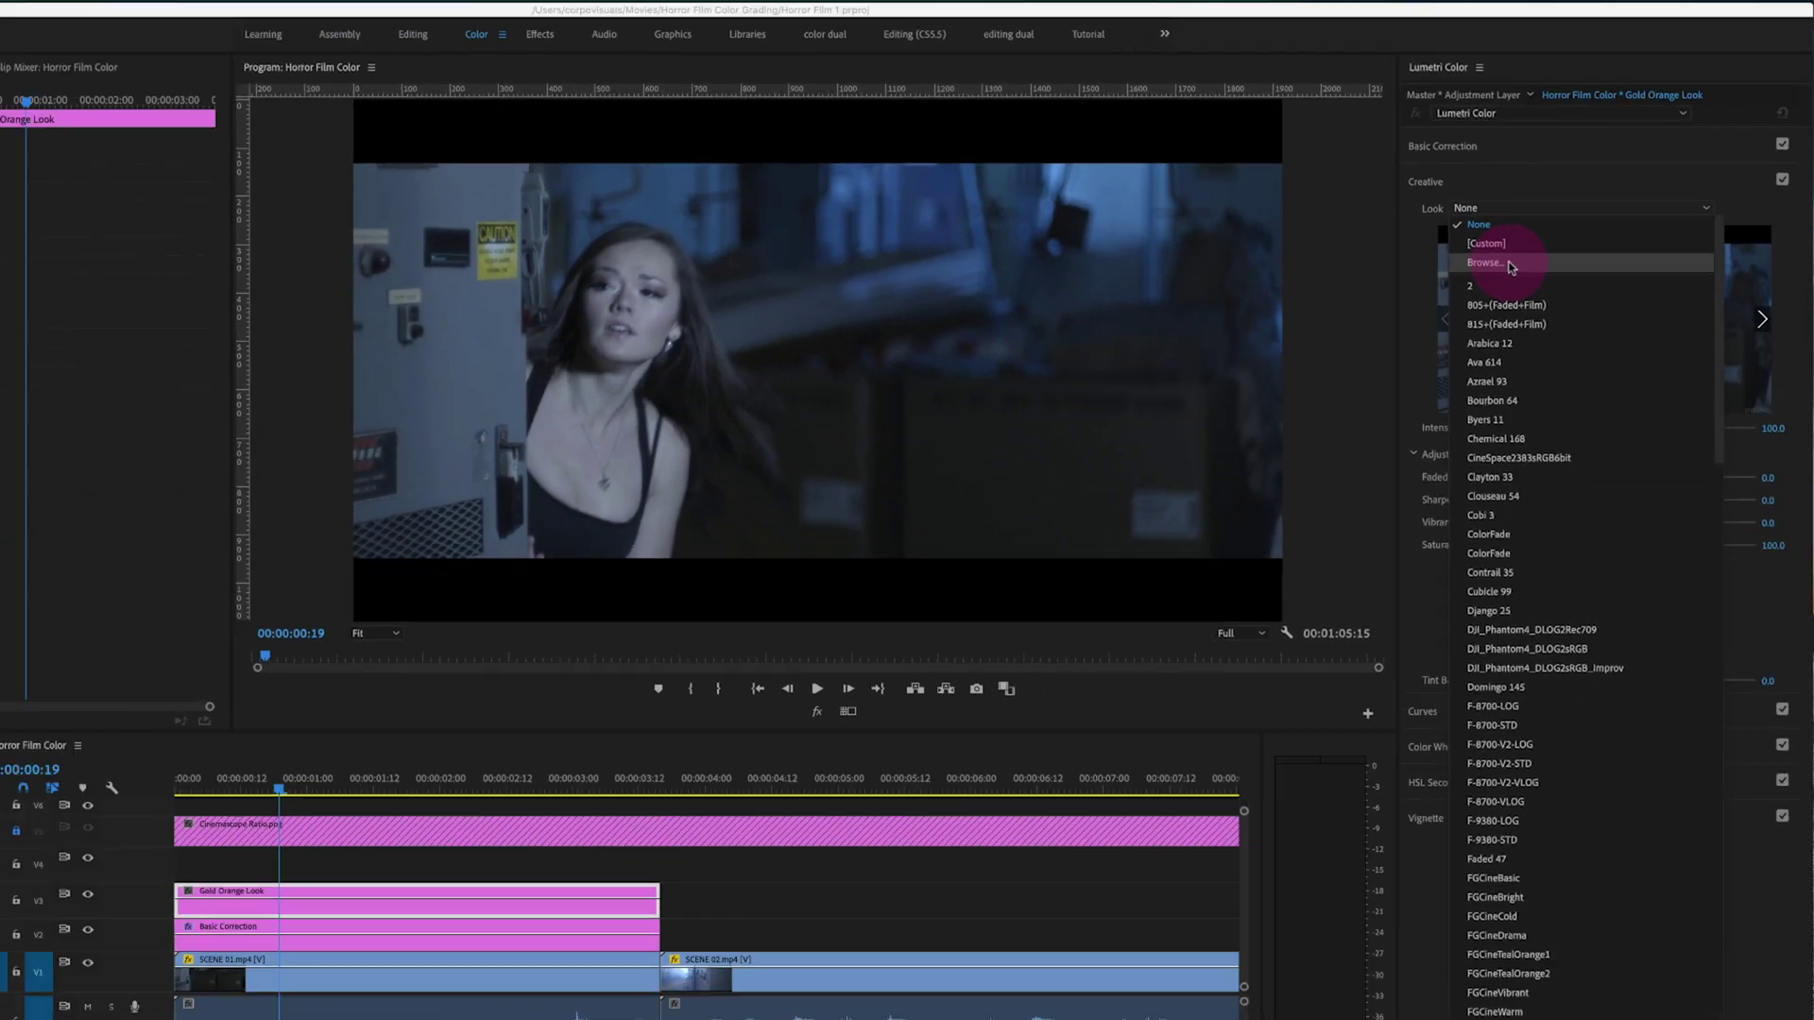
click(1415, 320)
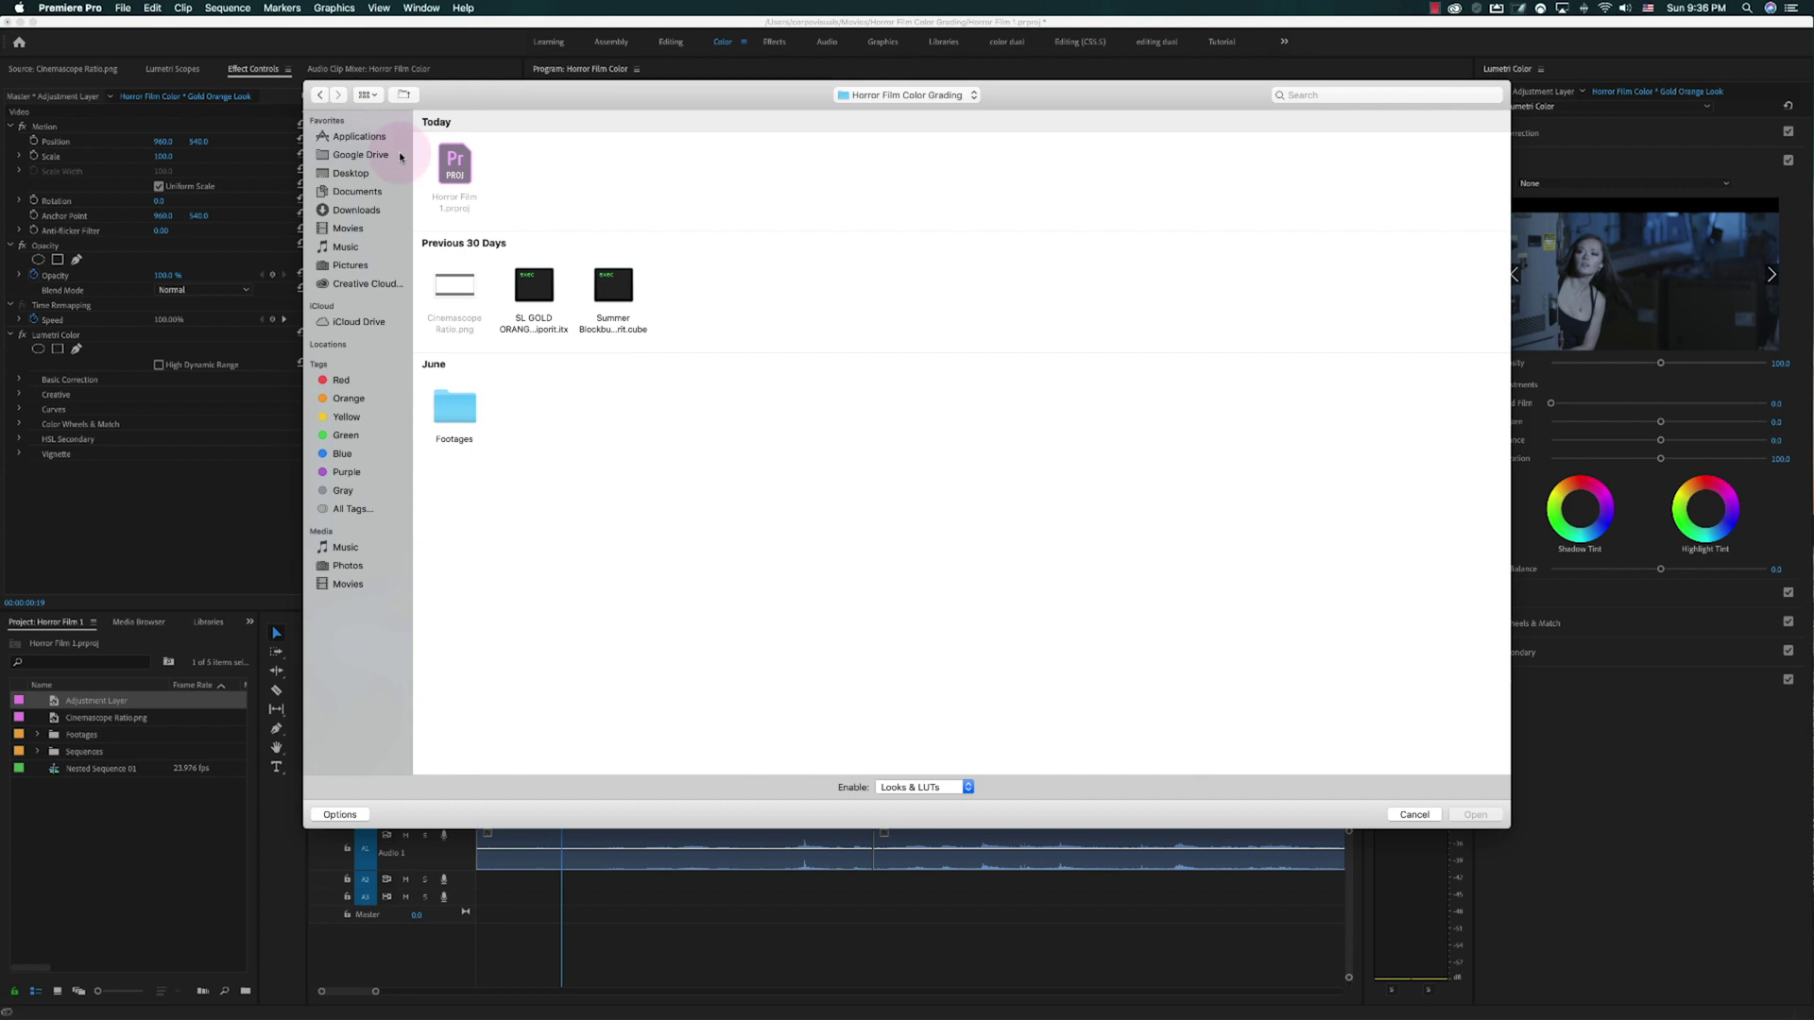
Load the SL GOLD ORANGE .itx look from the Horror Film Color Grading folder
click(533, 285)
click(1476, 814)
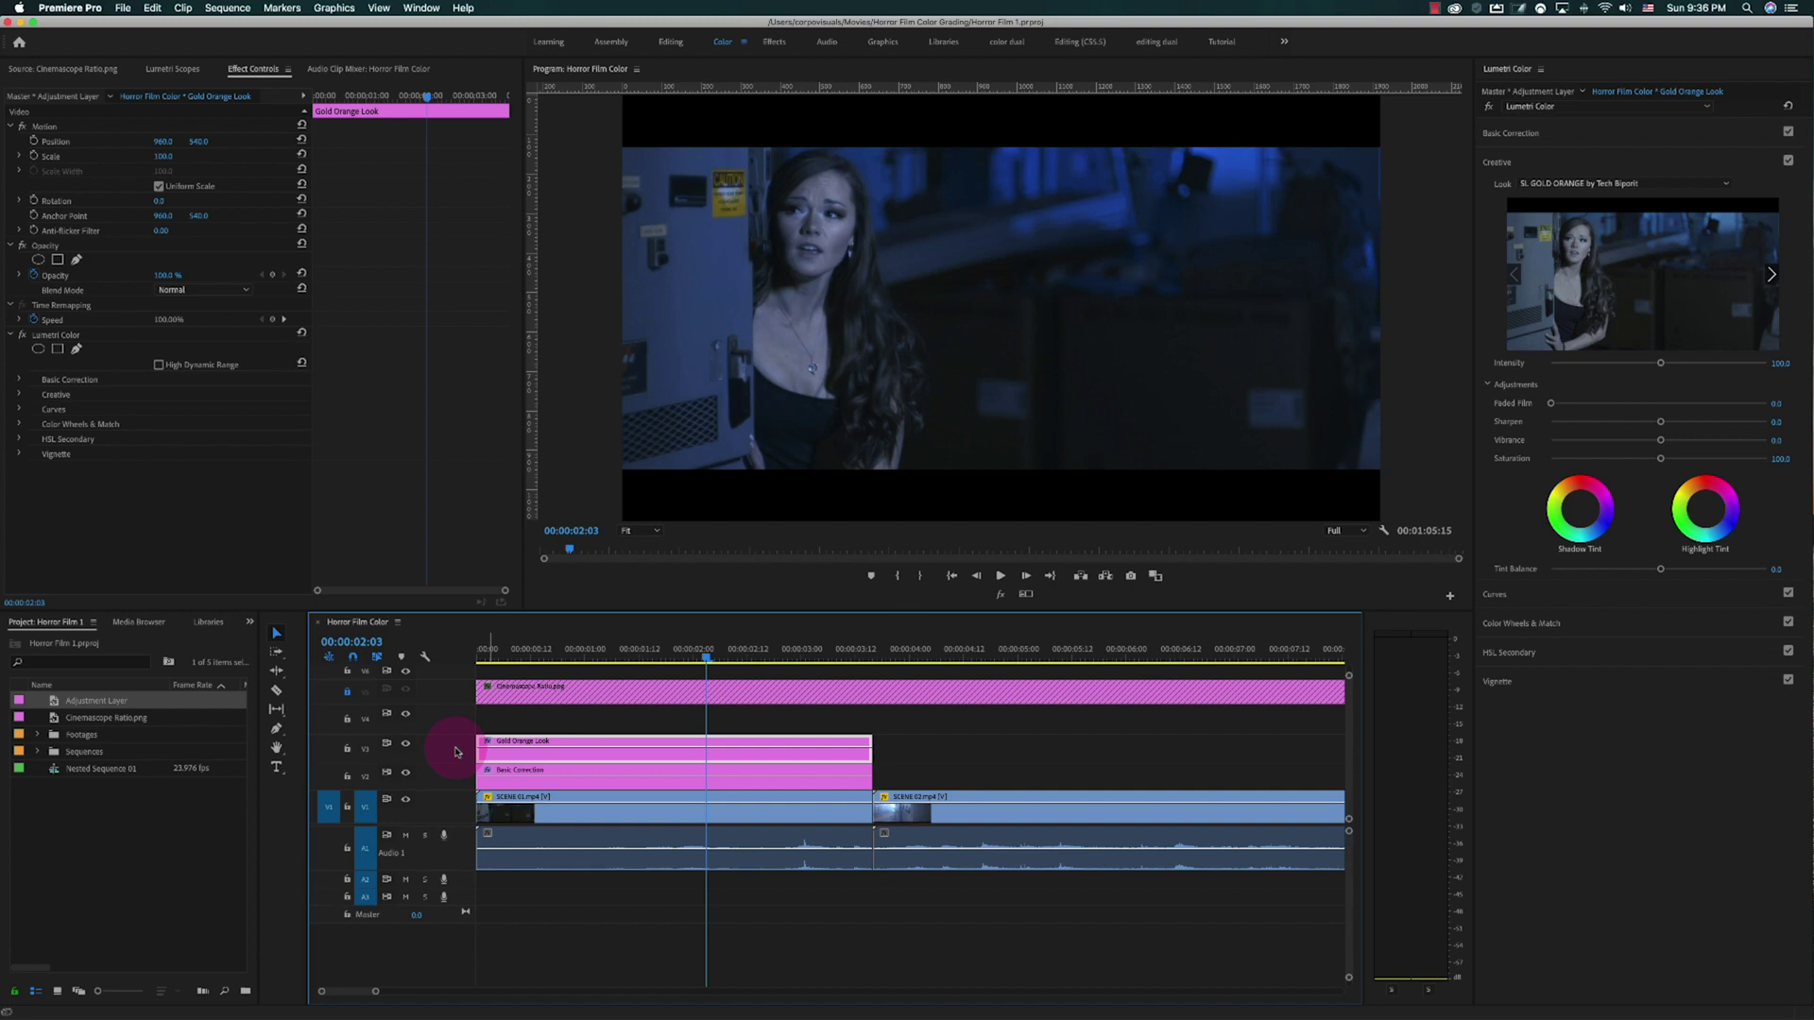
Place a new adjustment layer on V4, trimmed to end with the first scene
click(114, 769)
drag(68, 713, 435, 721)
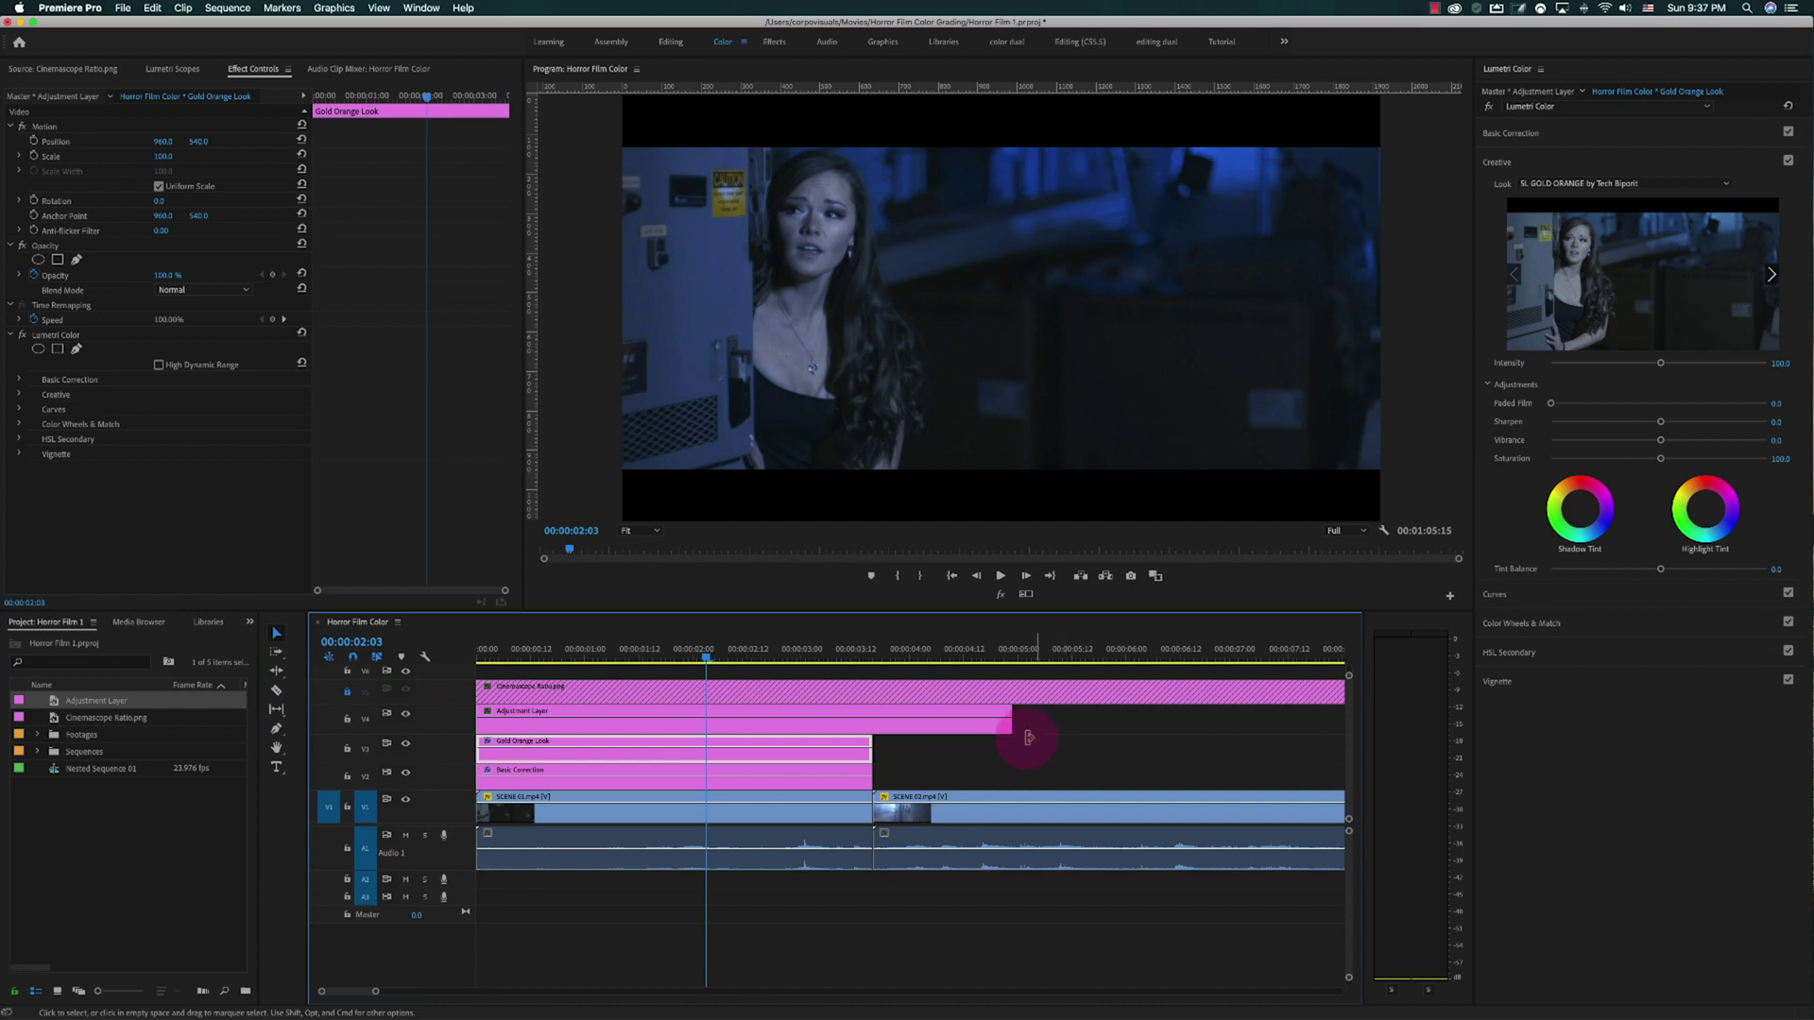
drag(1010, 721, 881, 736)
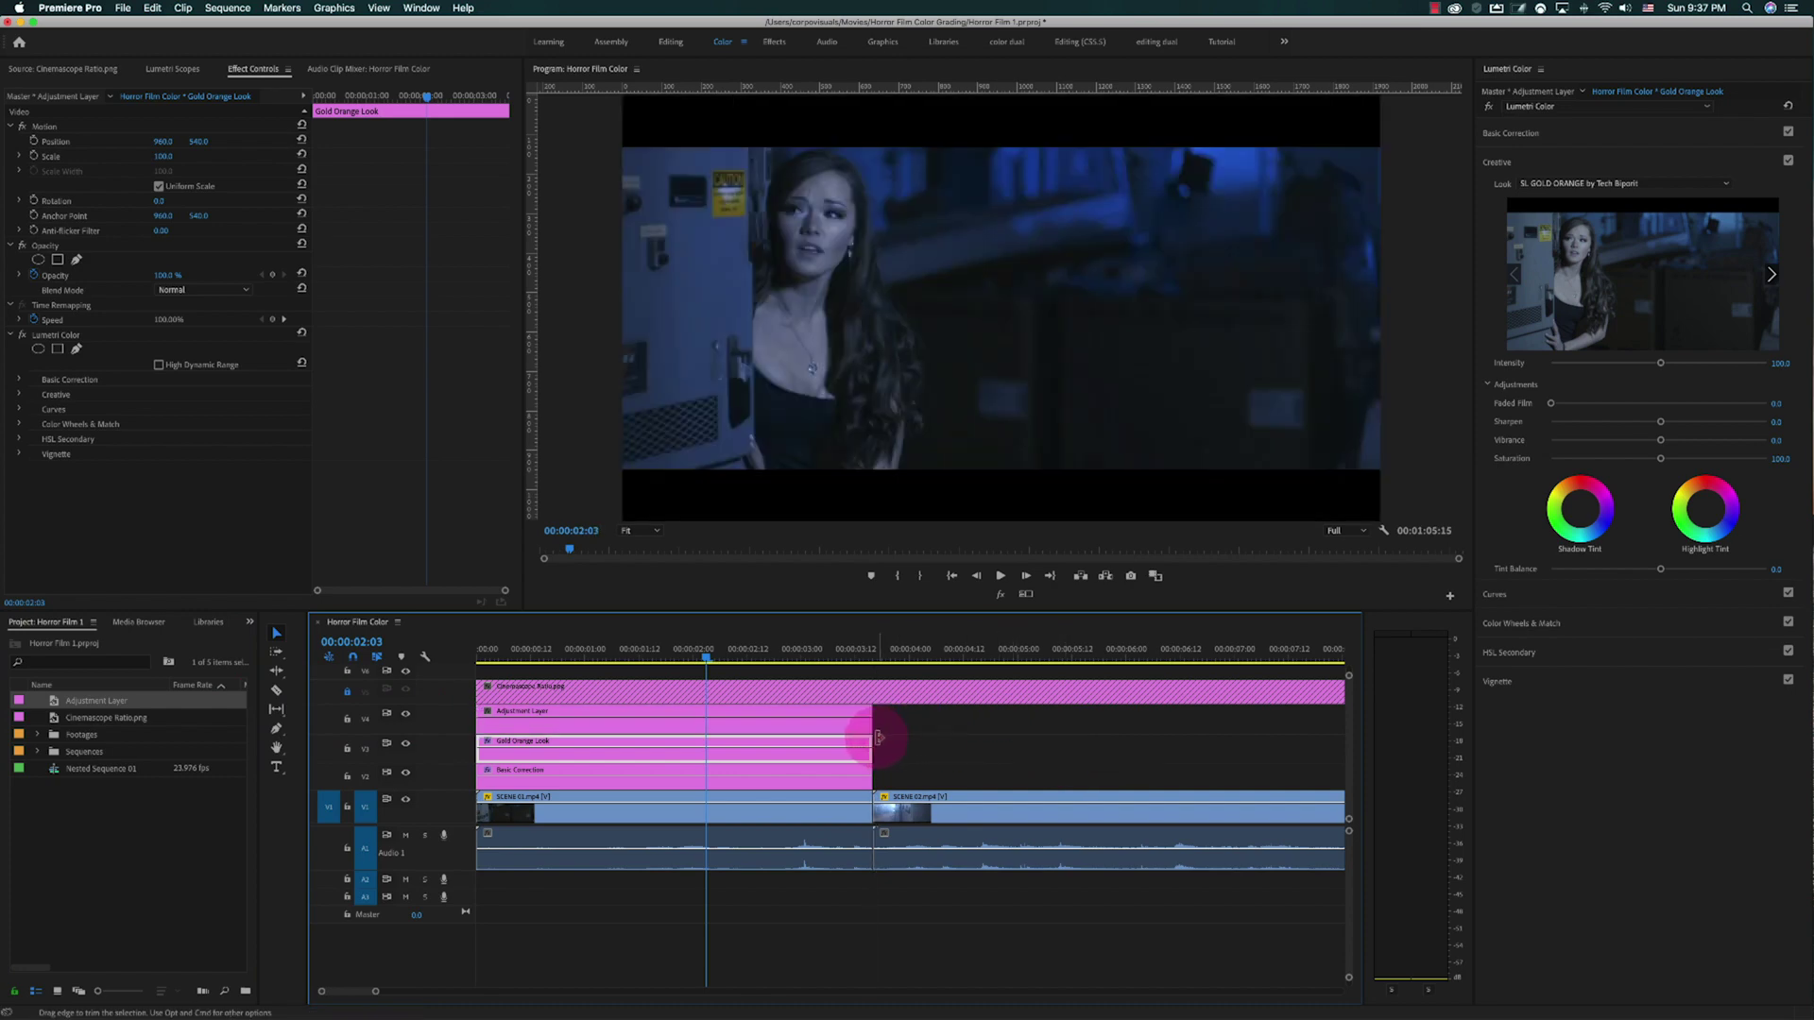
Rename the new adjustment layer 'Summer Blockbuster'
right_click(716, 721)
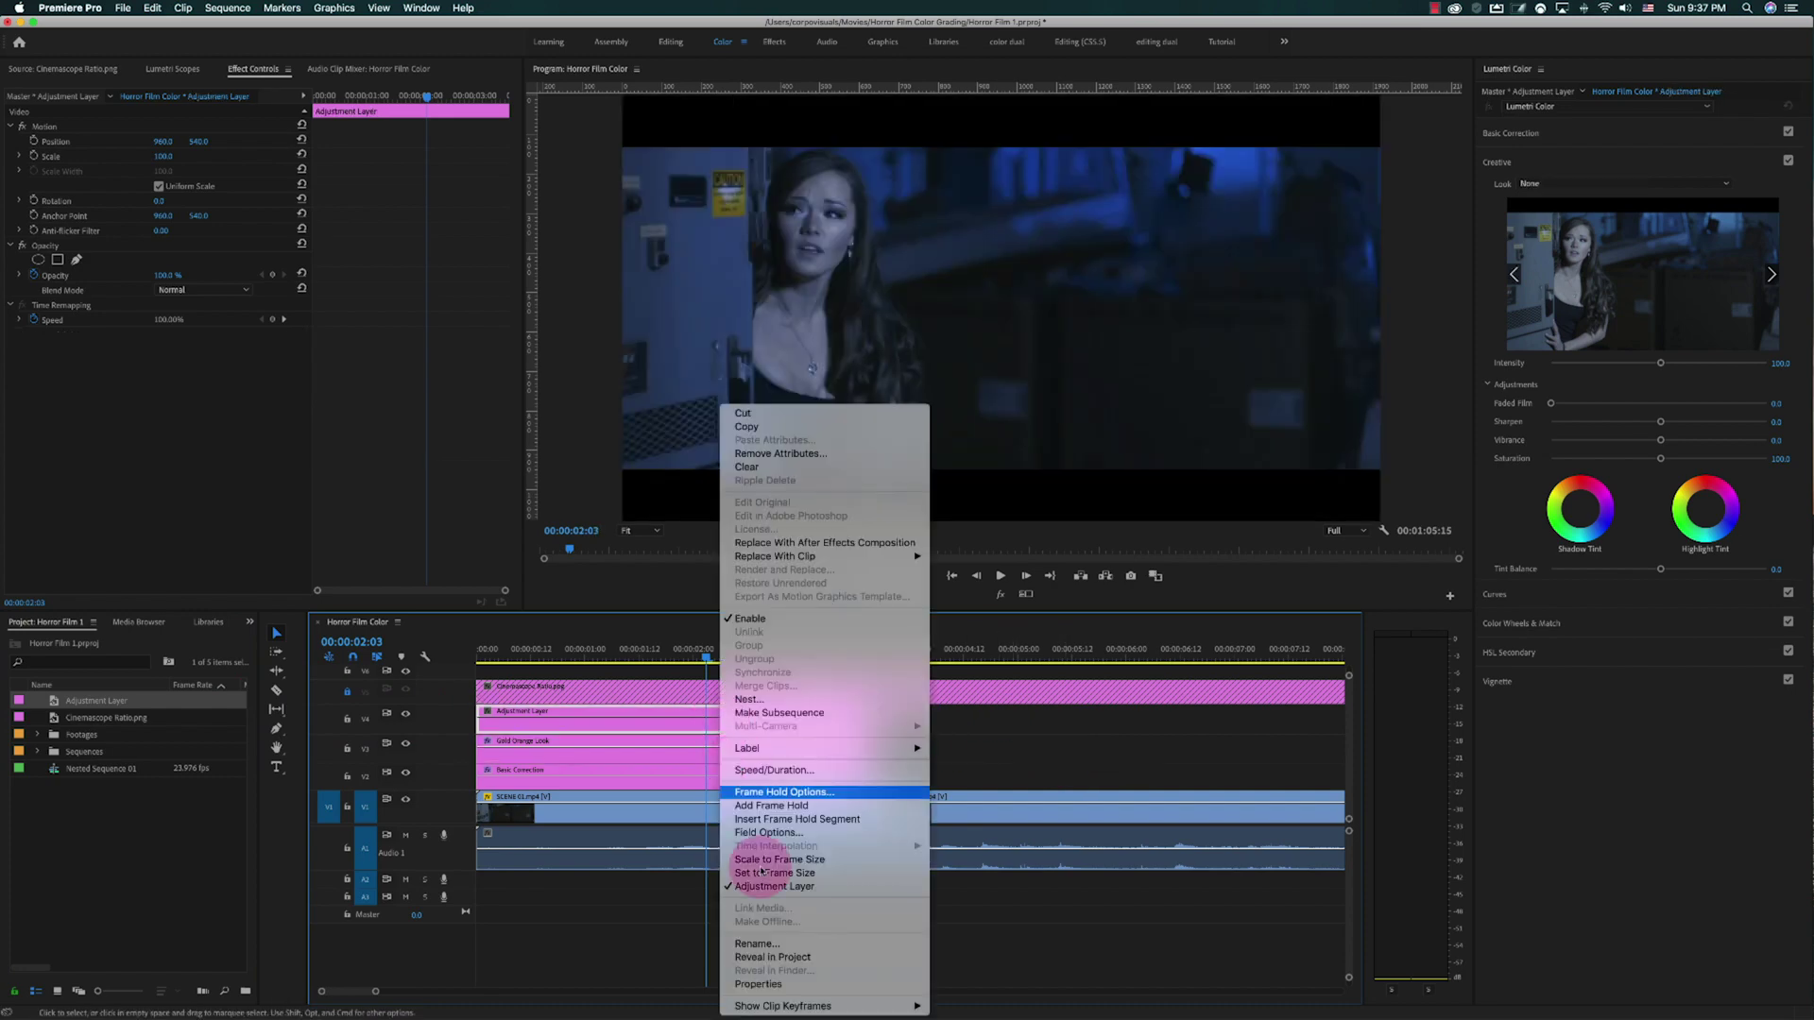
click(757, 944)
text(Summer Blockb)
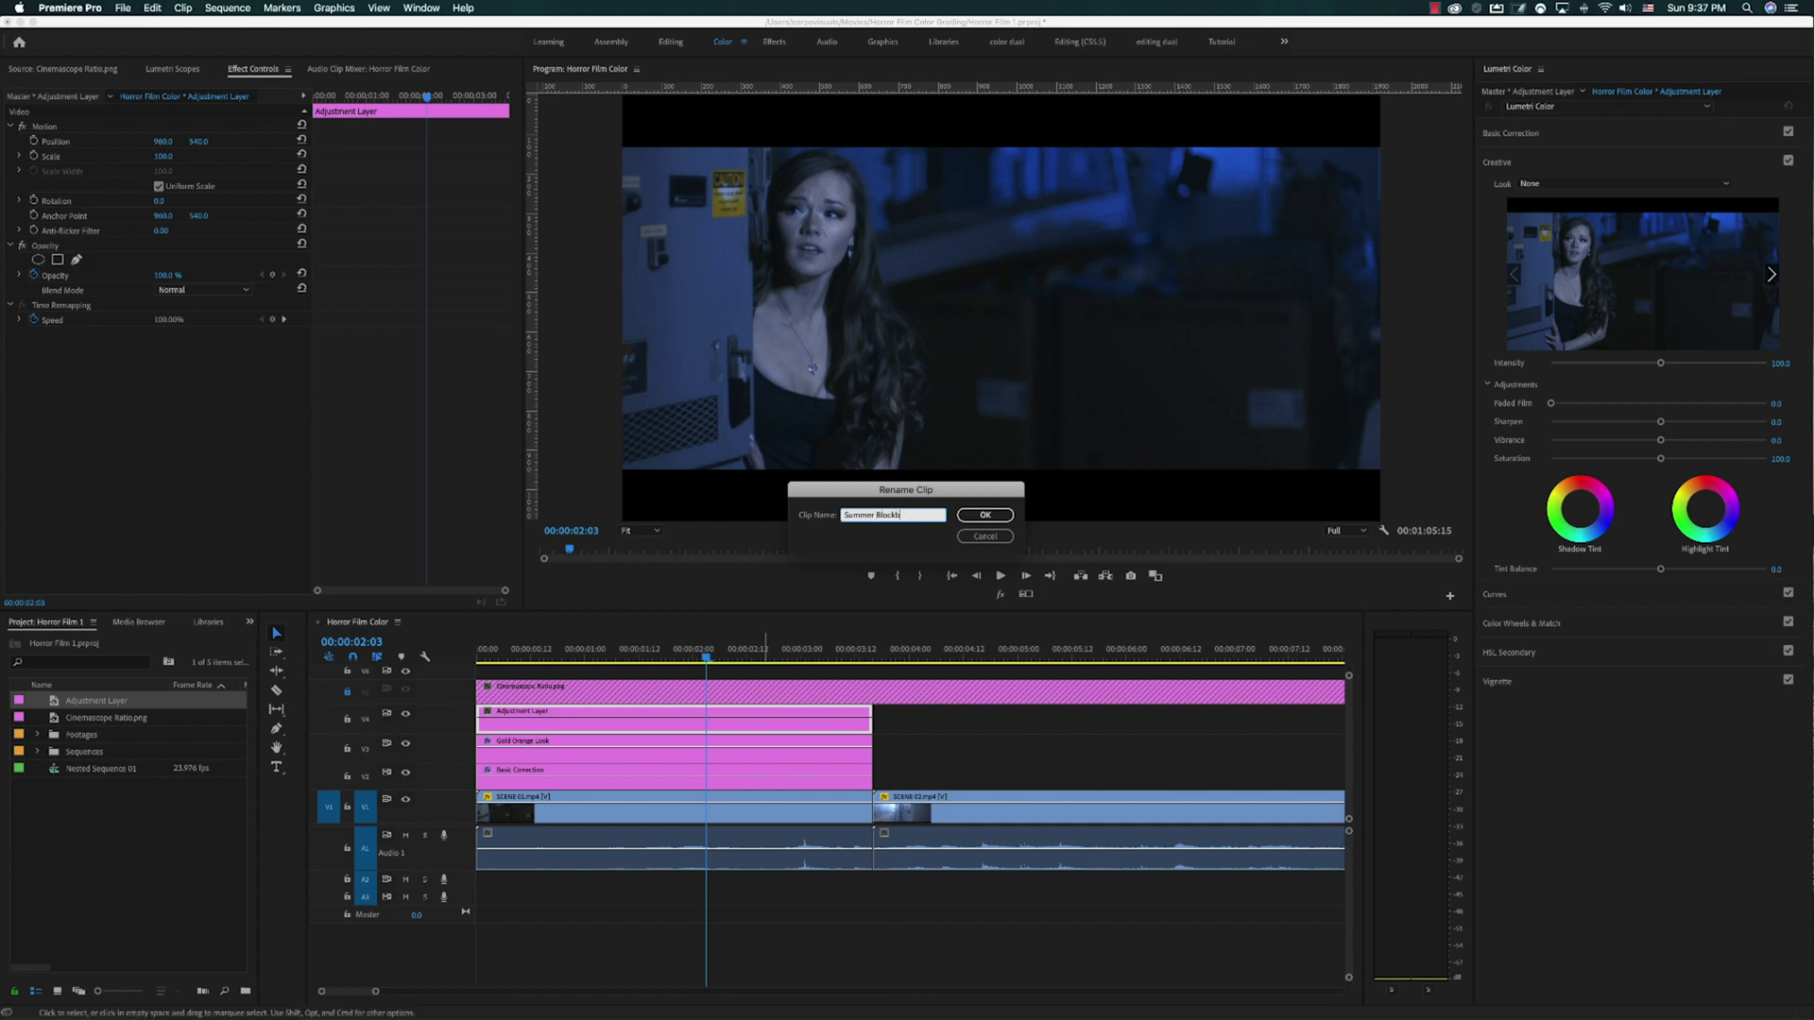
text(uster)
key(Return)
click(614, 729)
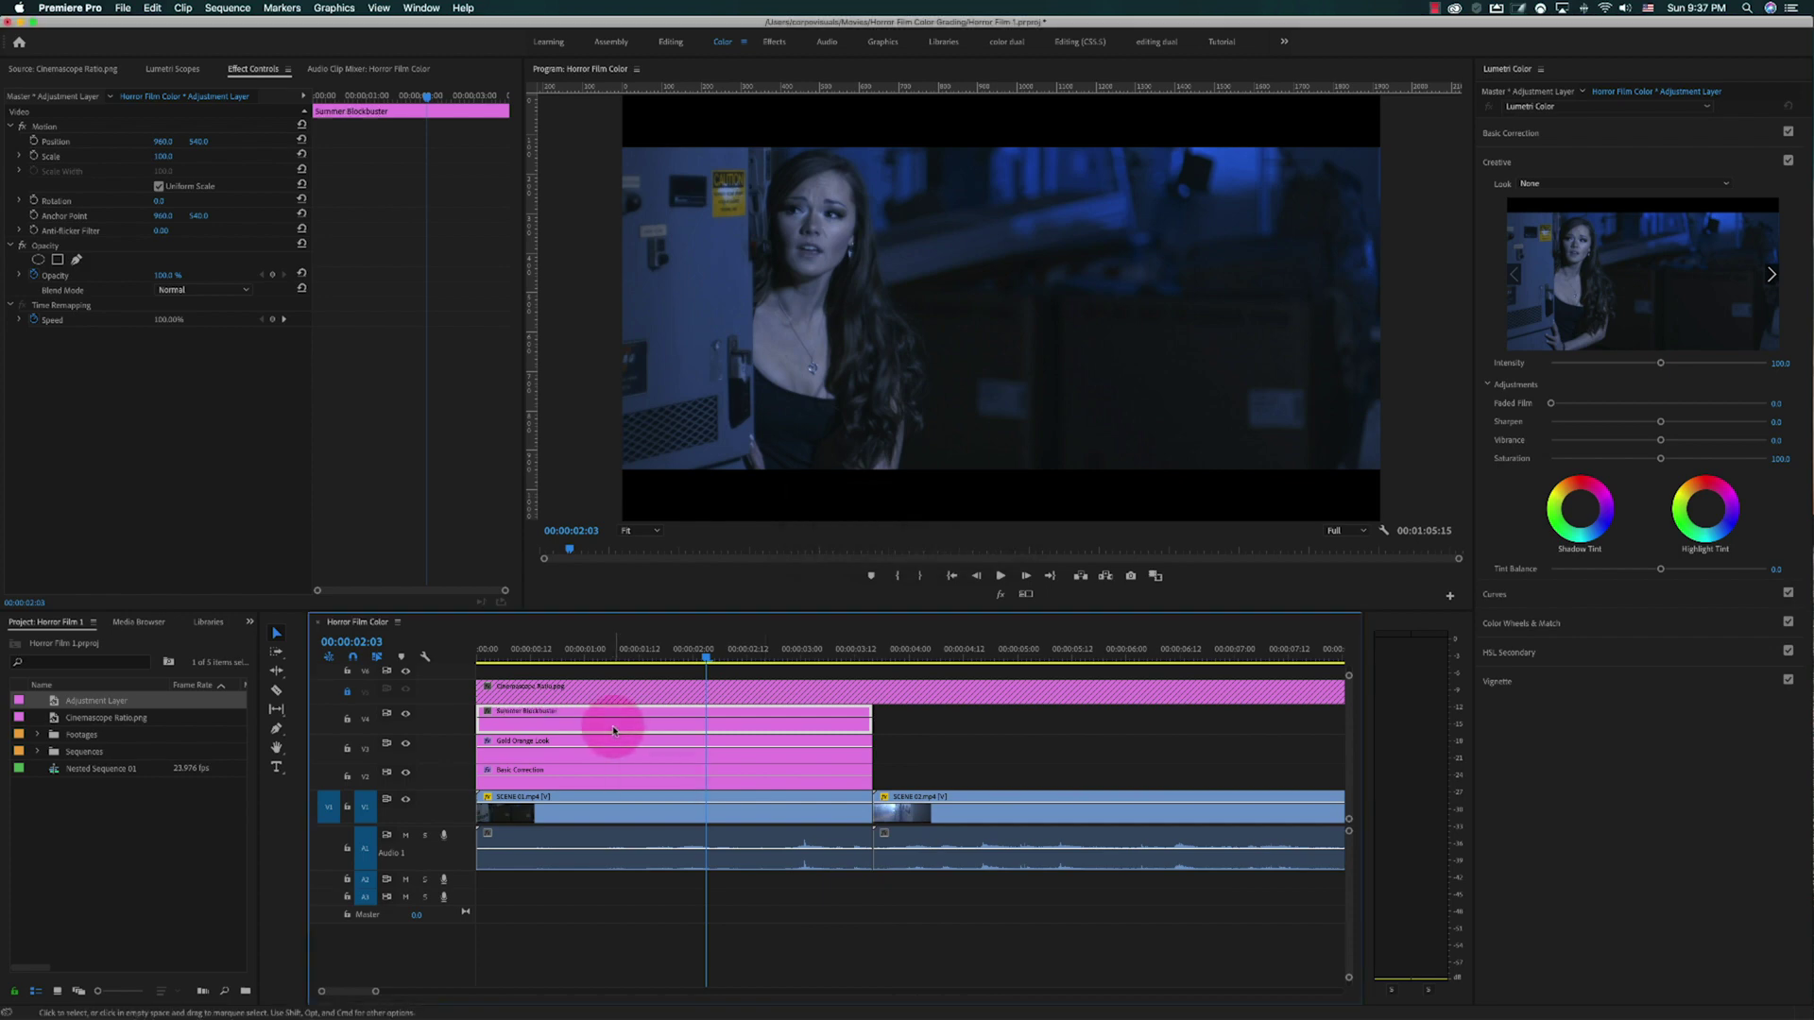
click(1651, 184)
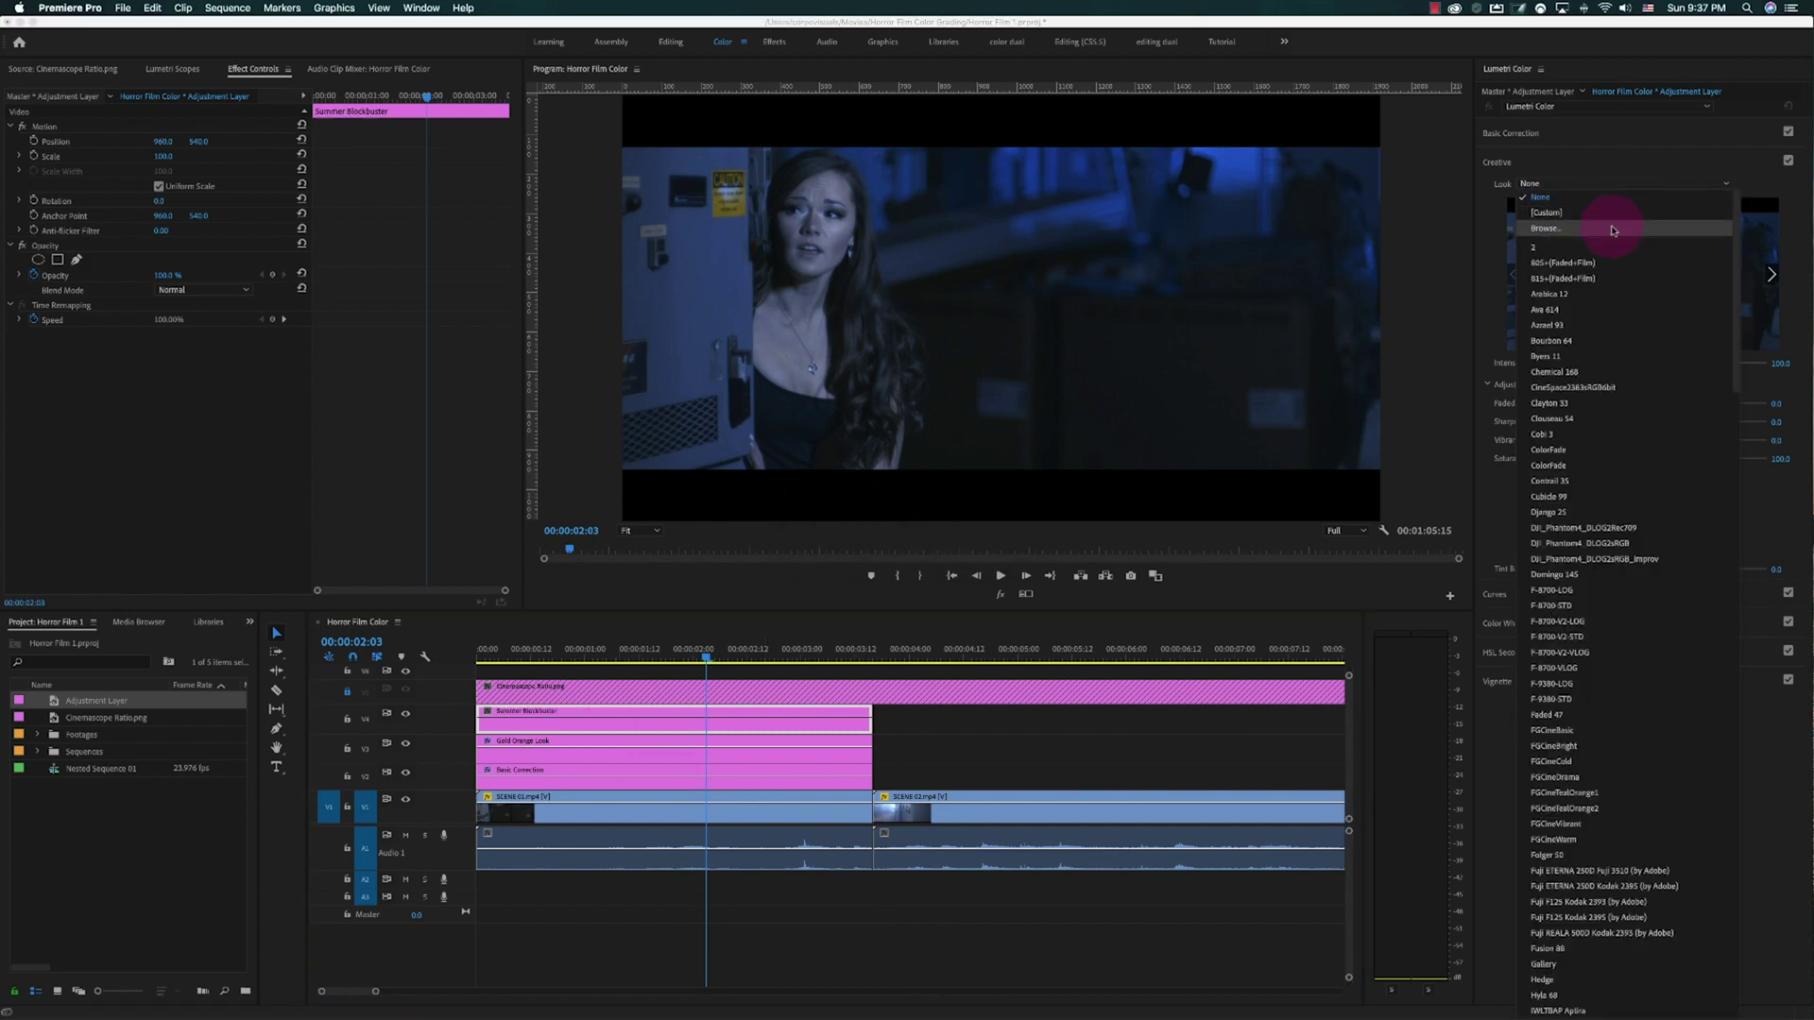
Load the Summer Blockbuster look file as the new layer's Creative look
click(1613, 229)
click(615, 308)
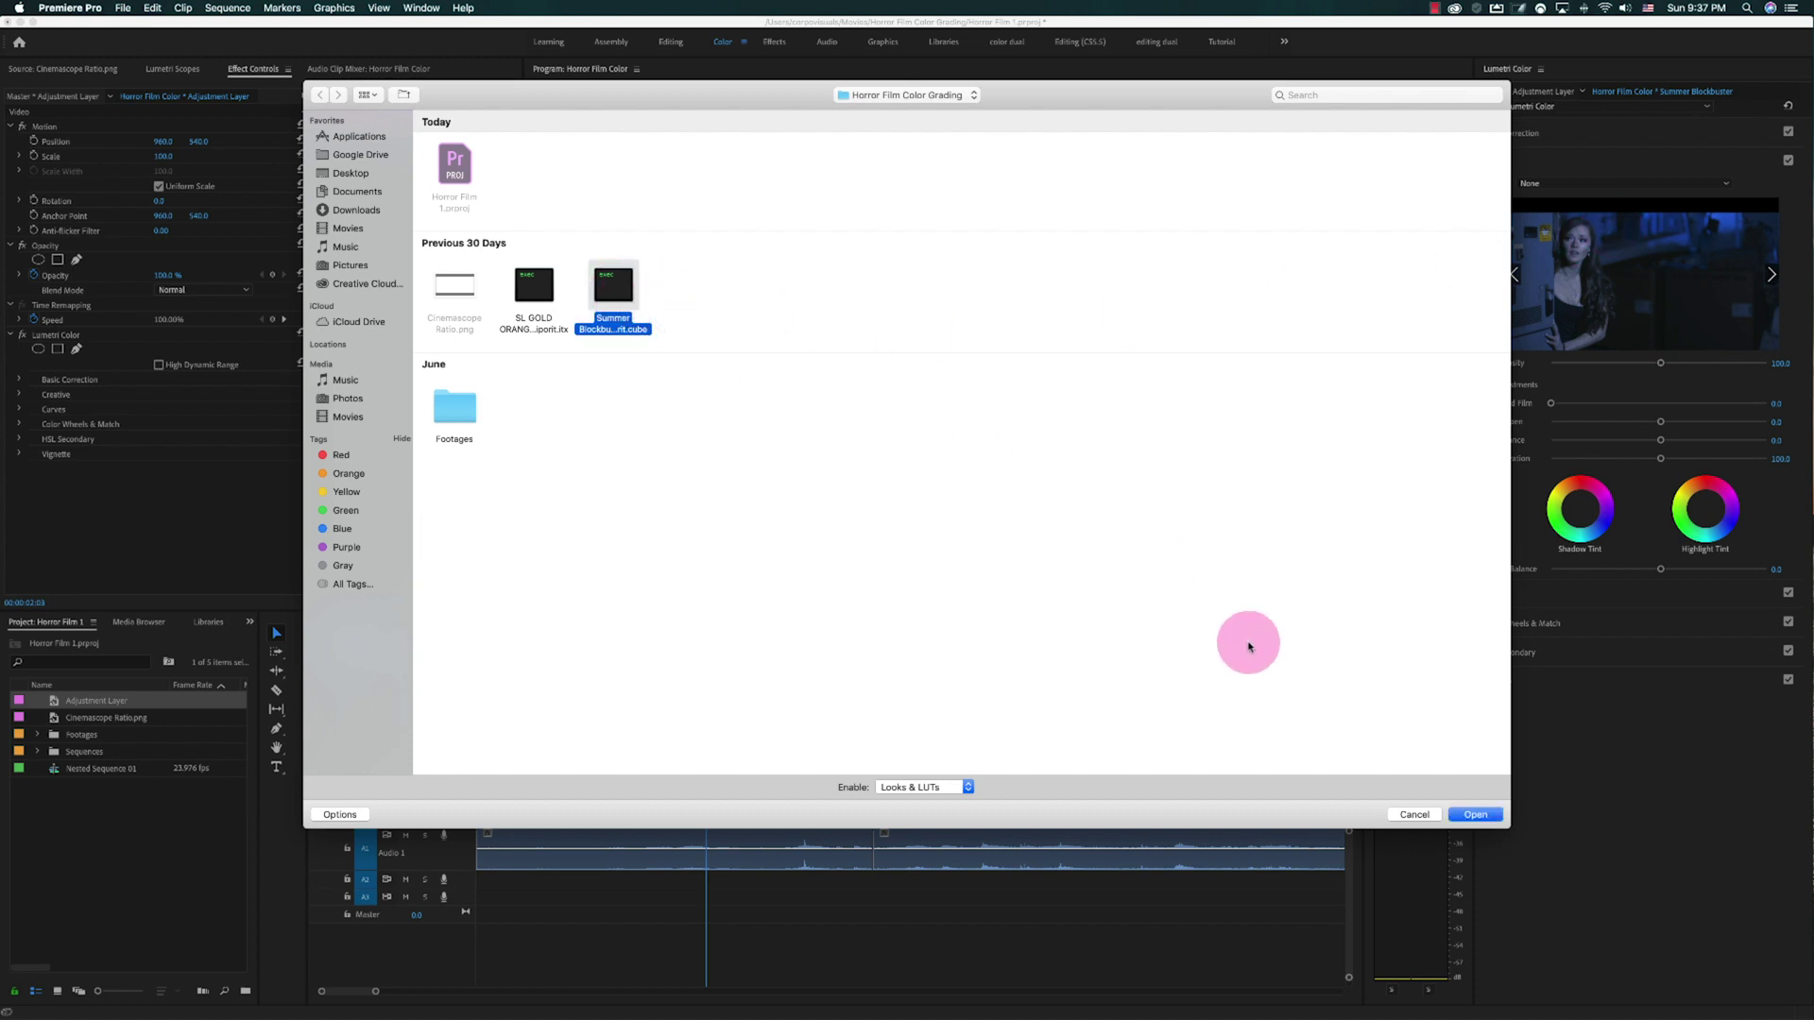
click(1474, 813)
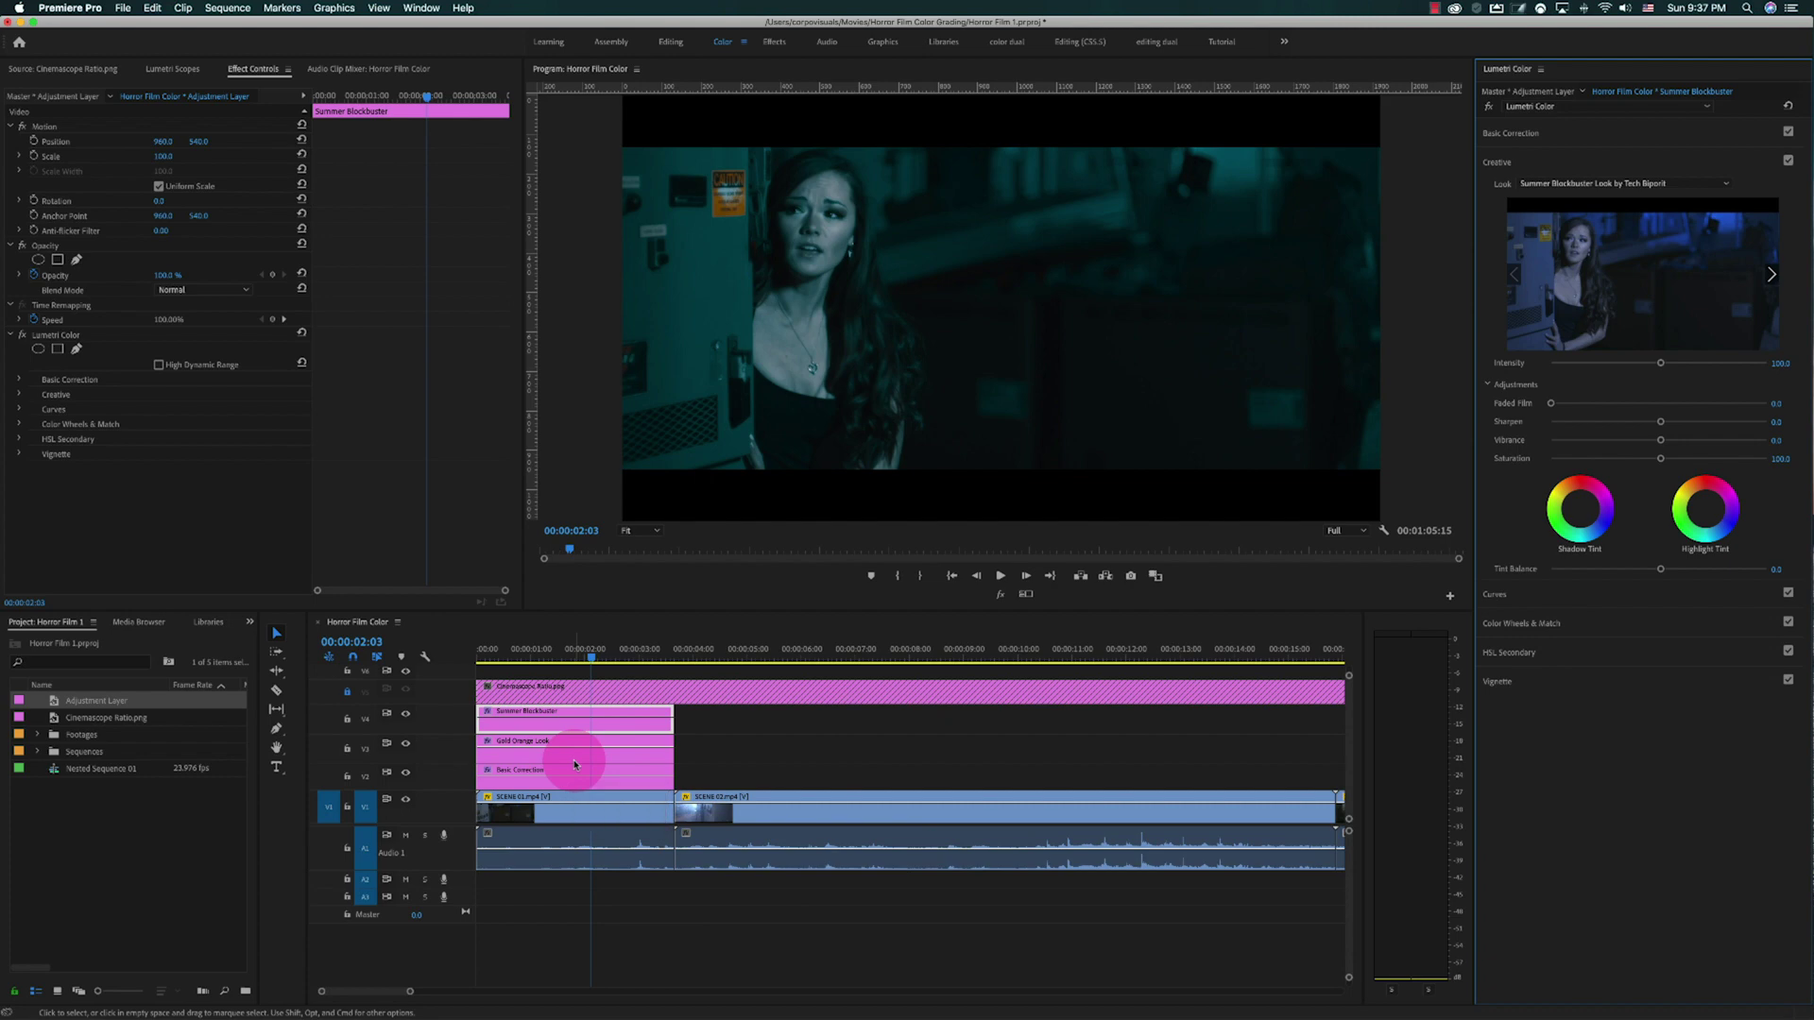
Swap tracks so Summer Blockbuster sits on V3 and Gold Orange Look on V4
click(526, 741)
drag(510, 722, 761, 753)
drag(586, 745, 597, 736)
drag(761, 751, 539, 755)
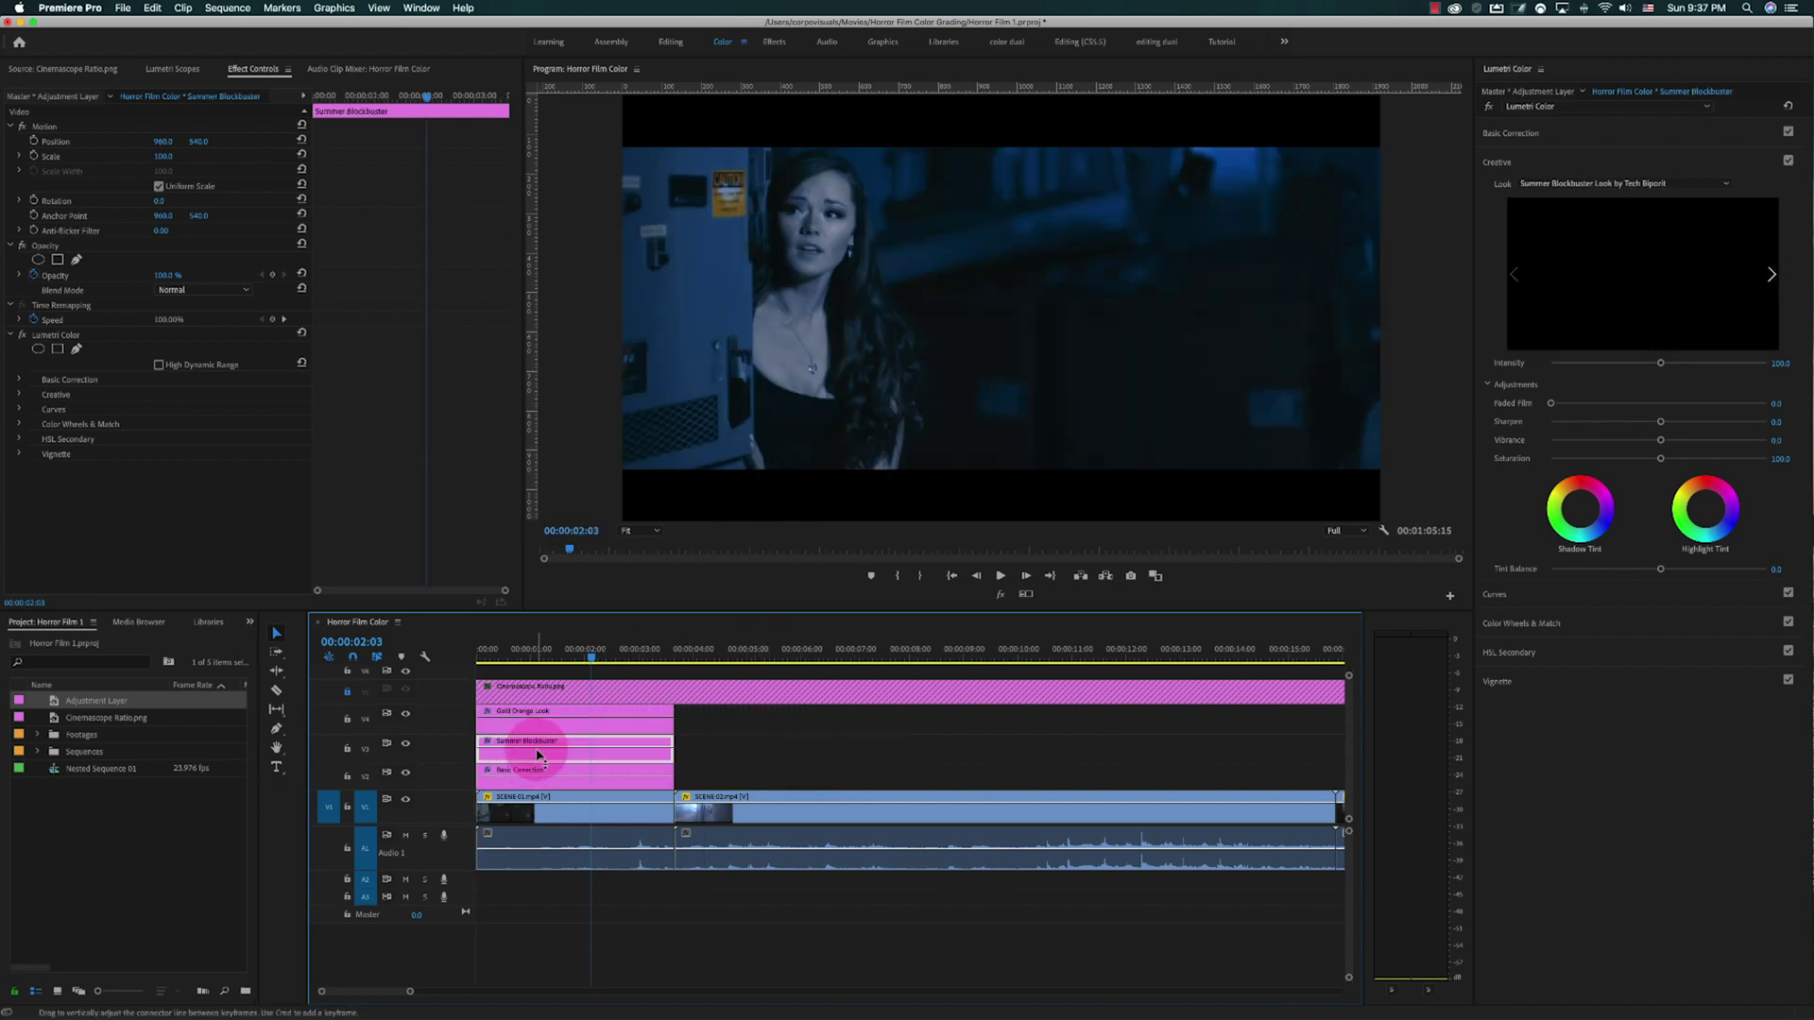
Show the whole sequence and select all three adjustment layer clips
click(578, 726)
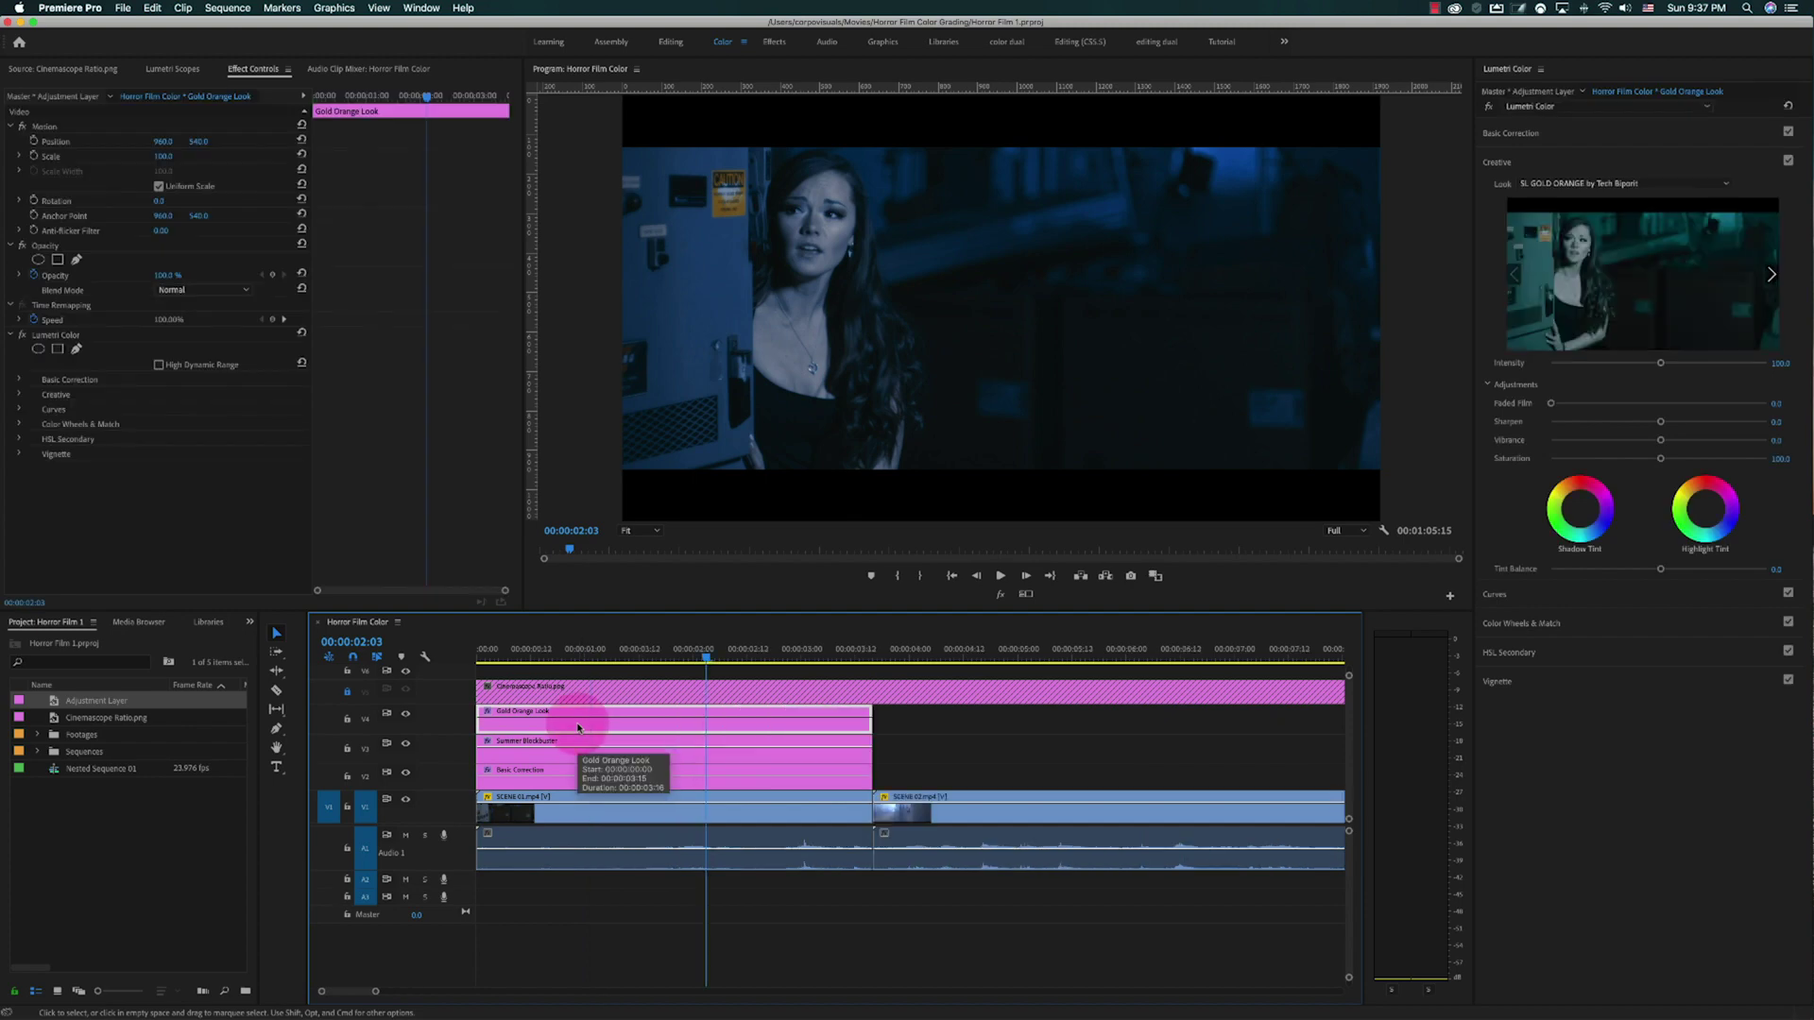
key(backslash)
mouse_move(668, 713)
mouse_down()
mouse_move(515, 782)
mouse_move(1260, 794)
mouse_up()
key(backslash)
click(624, 933)
Zoom the timeline in on the SCENE 01 / SCENE 02 cut
key(equal)
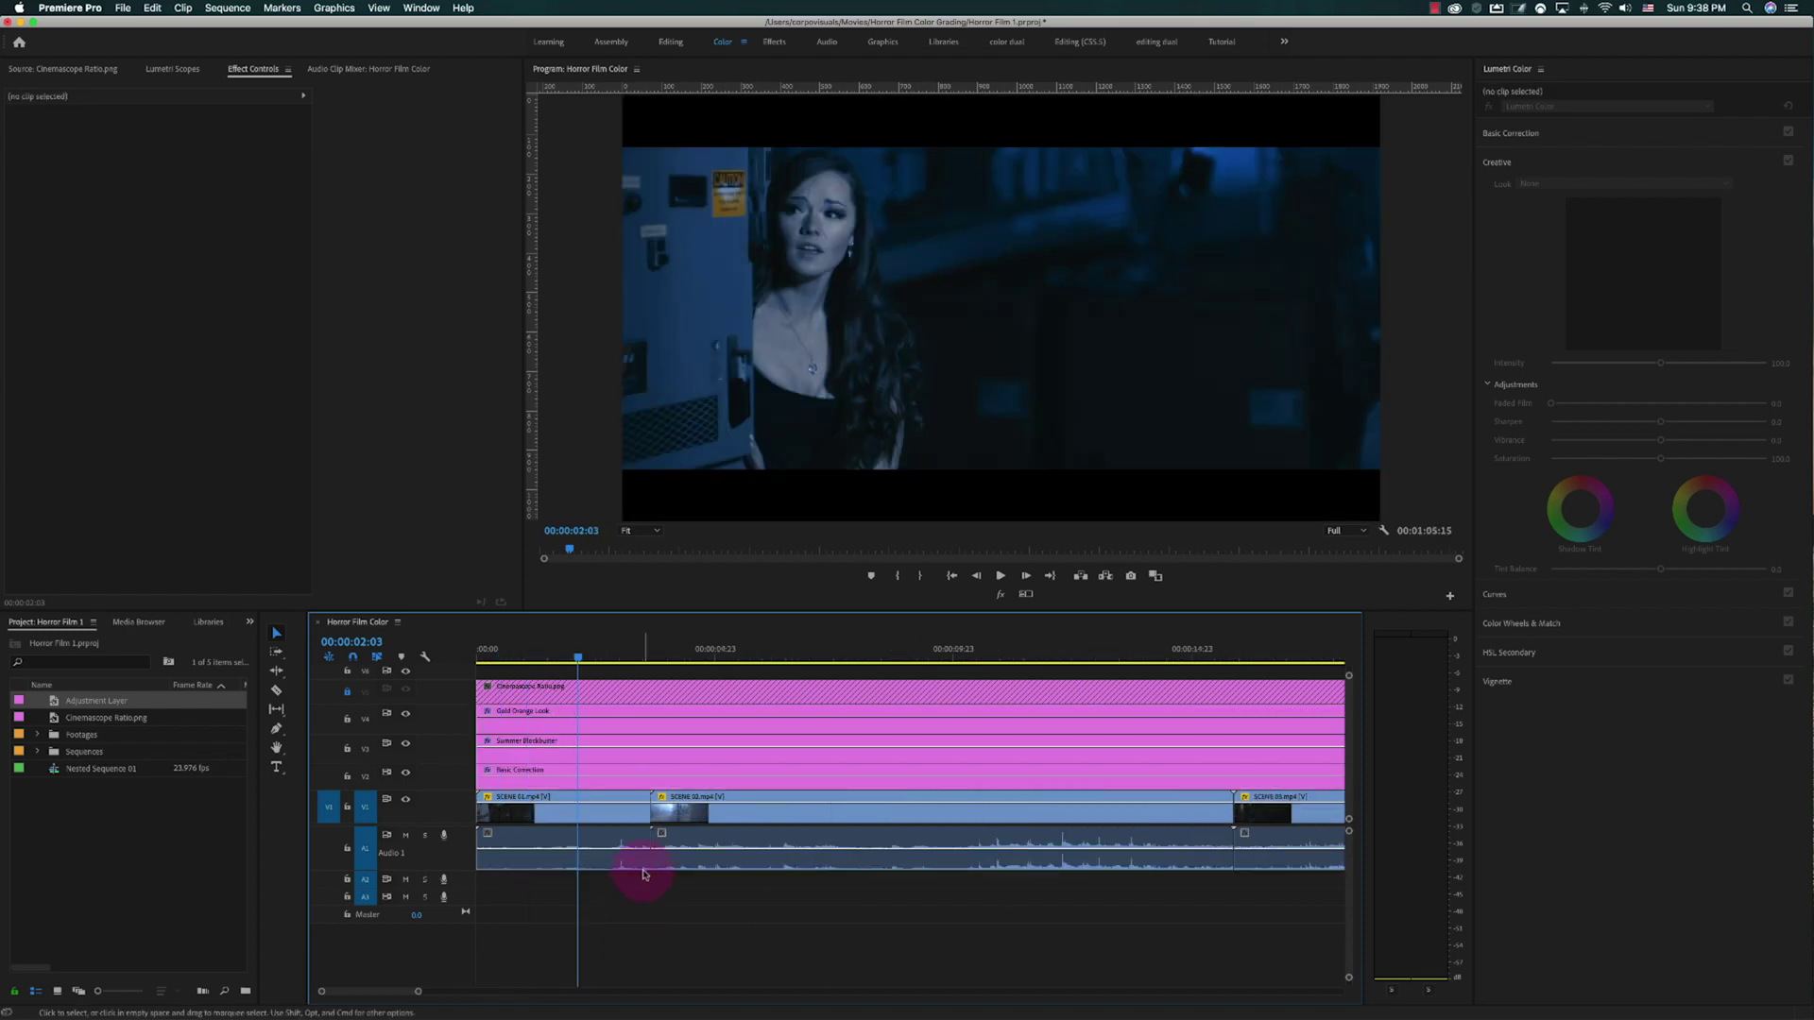
click(643, 874)
key(minus)
click(540, 656)
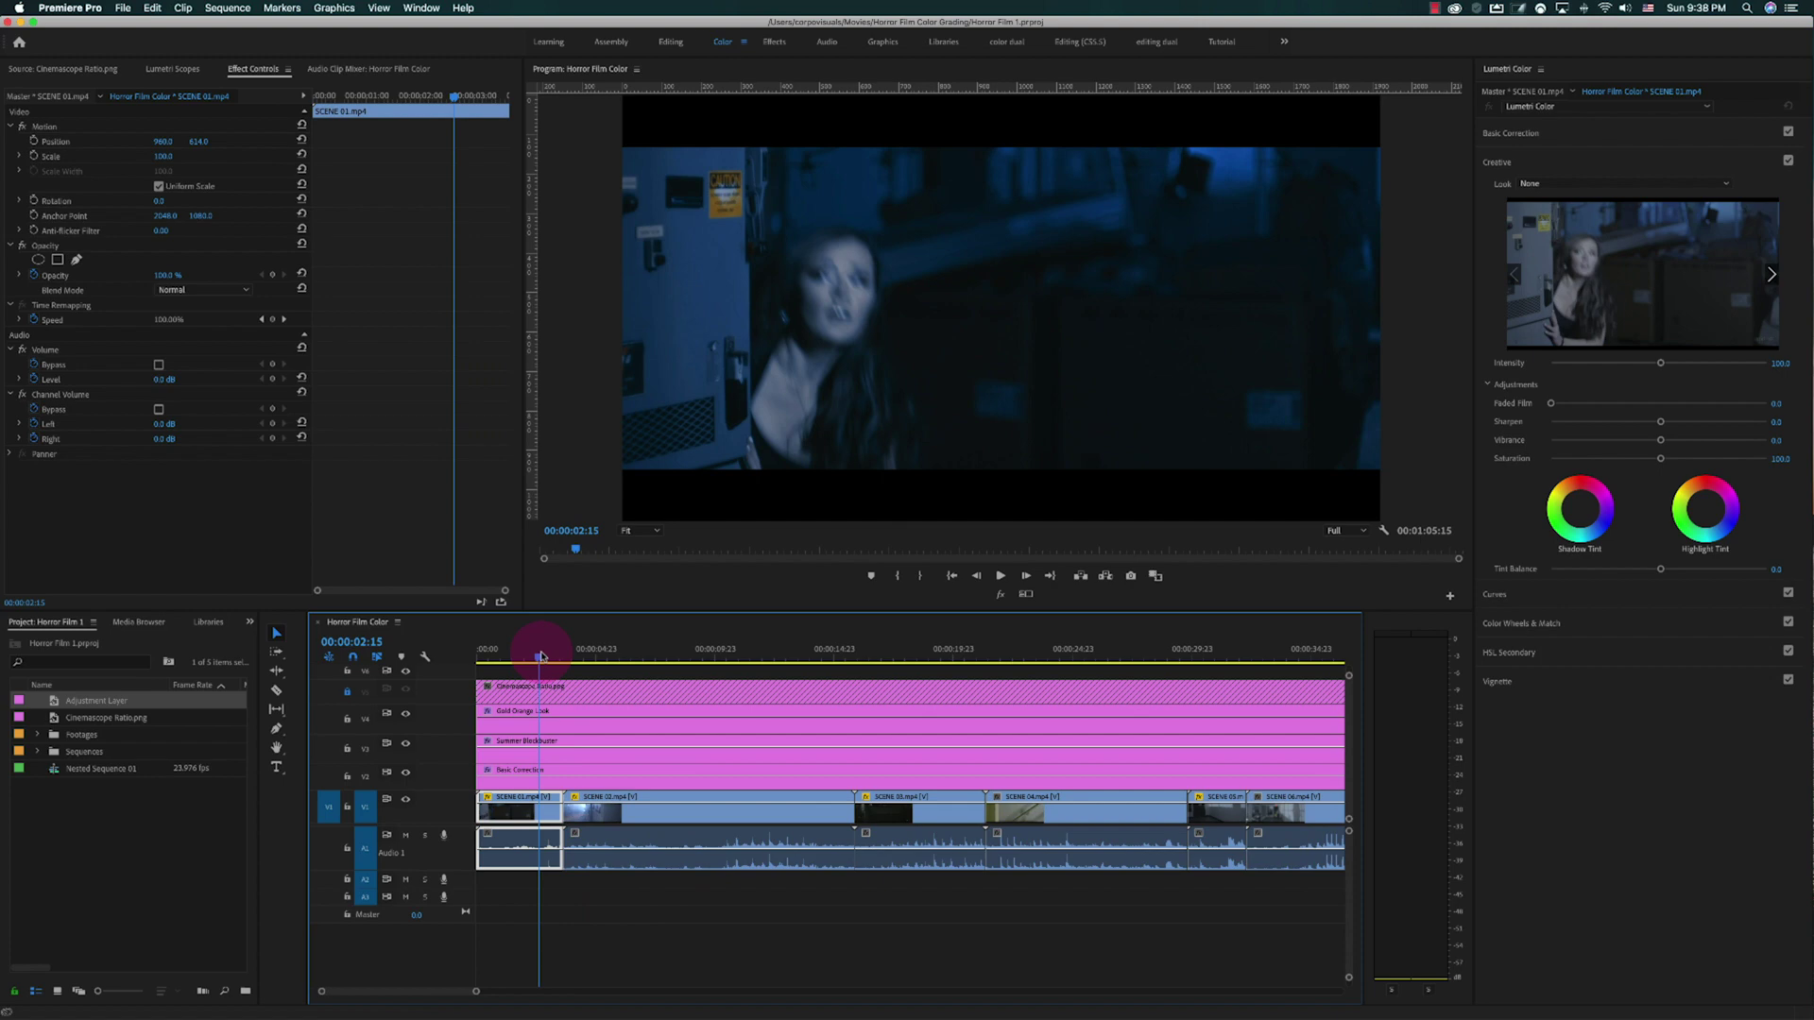
key(equal)
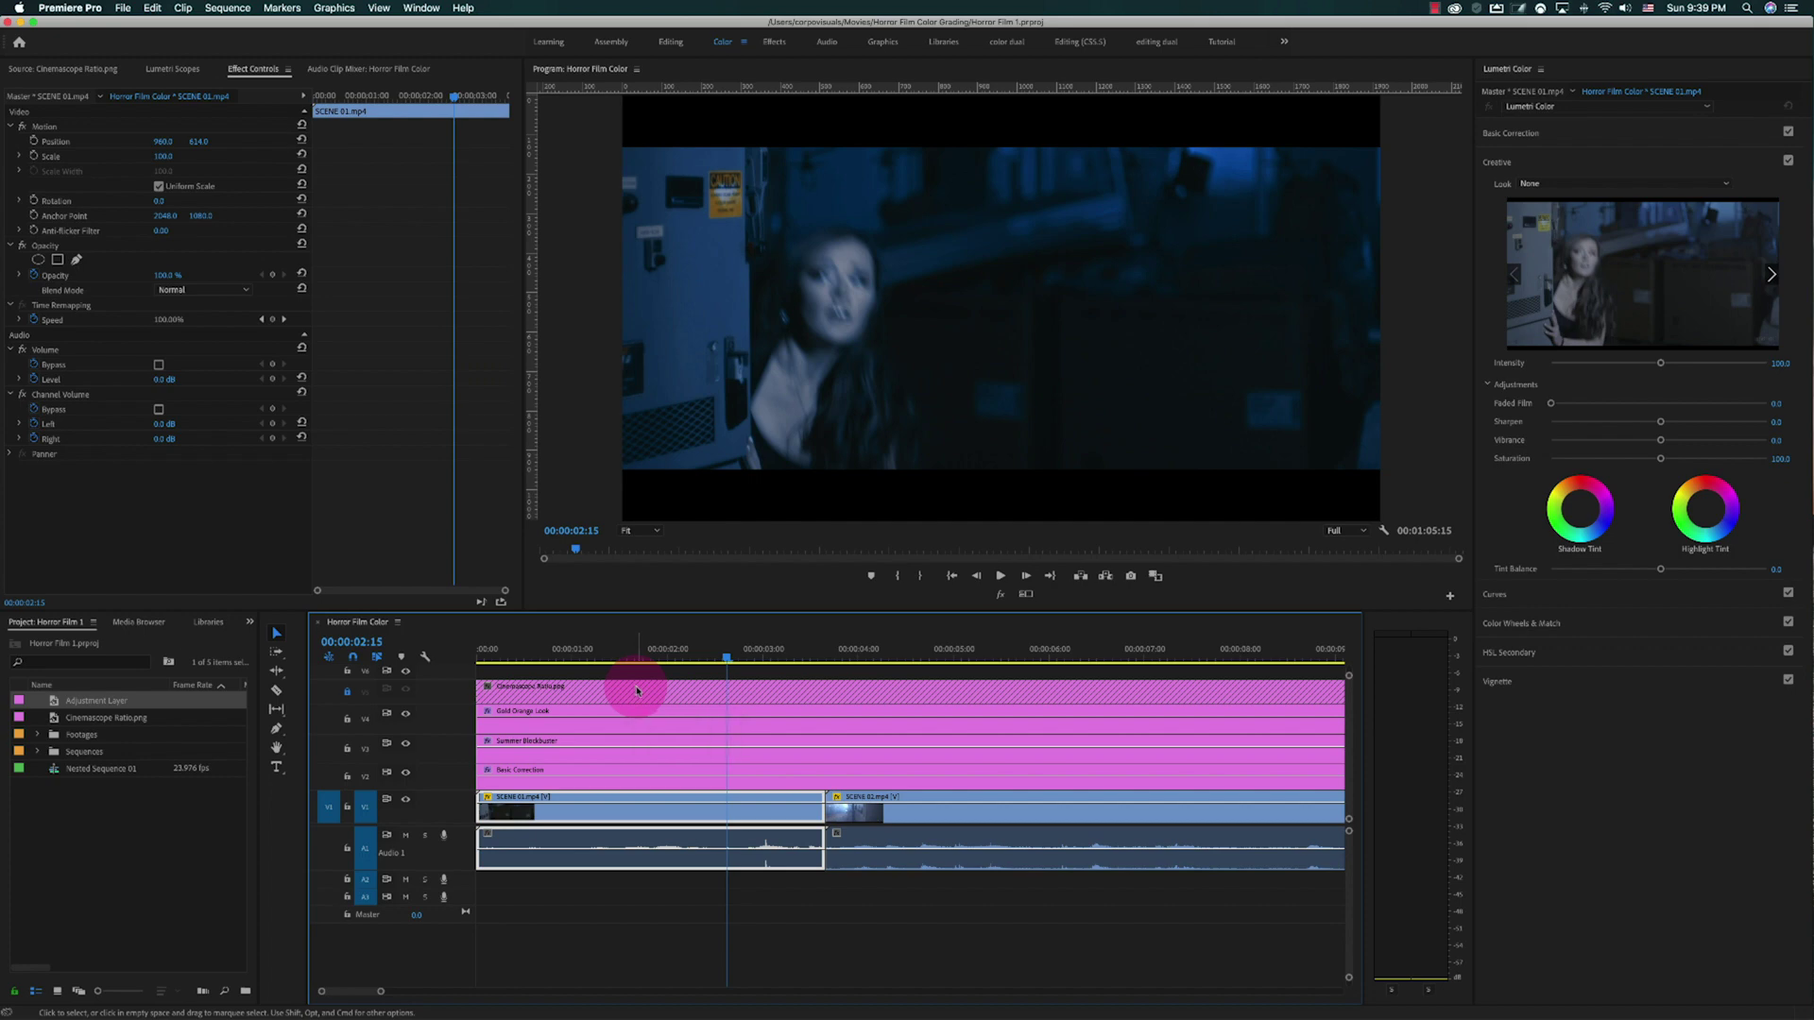
Razor the Basic Correction, Summer Blockbuster and Gold Orange Look layers at SCENE 02's start
click(277, 693)
click(827, 769)
click(830, 740)
click(830, 722)
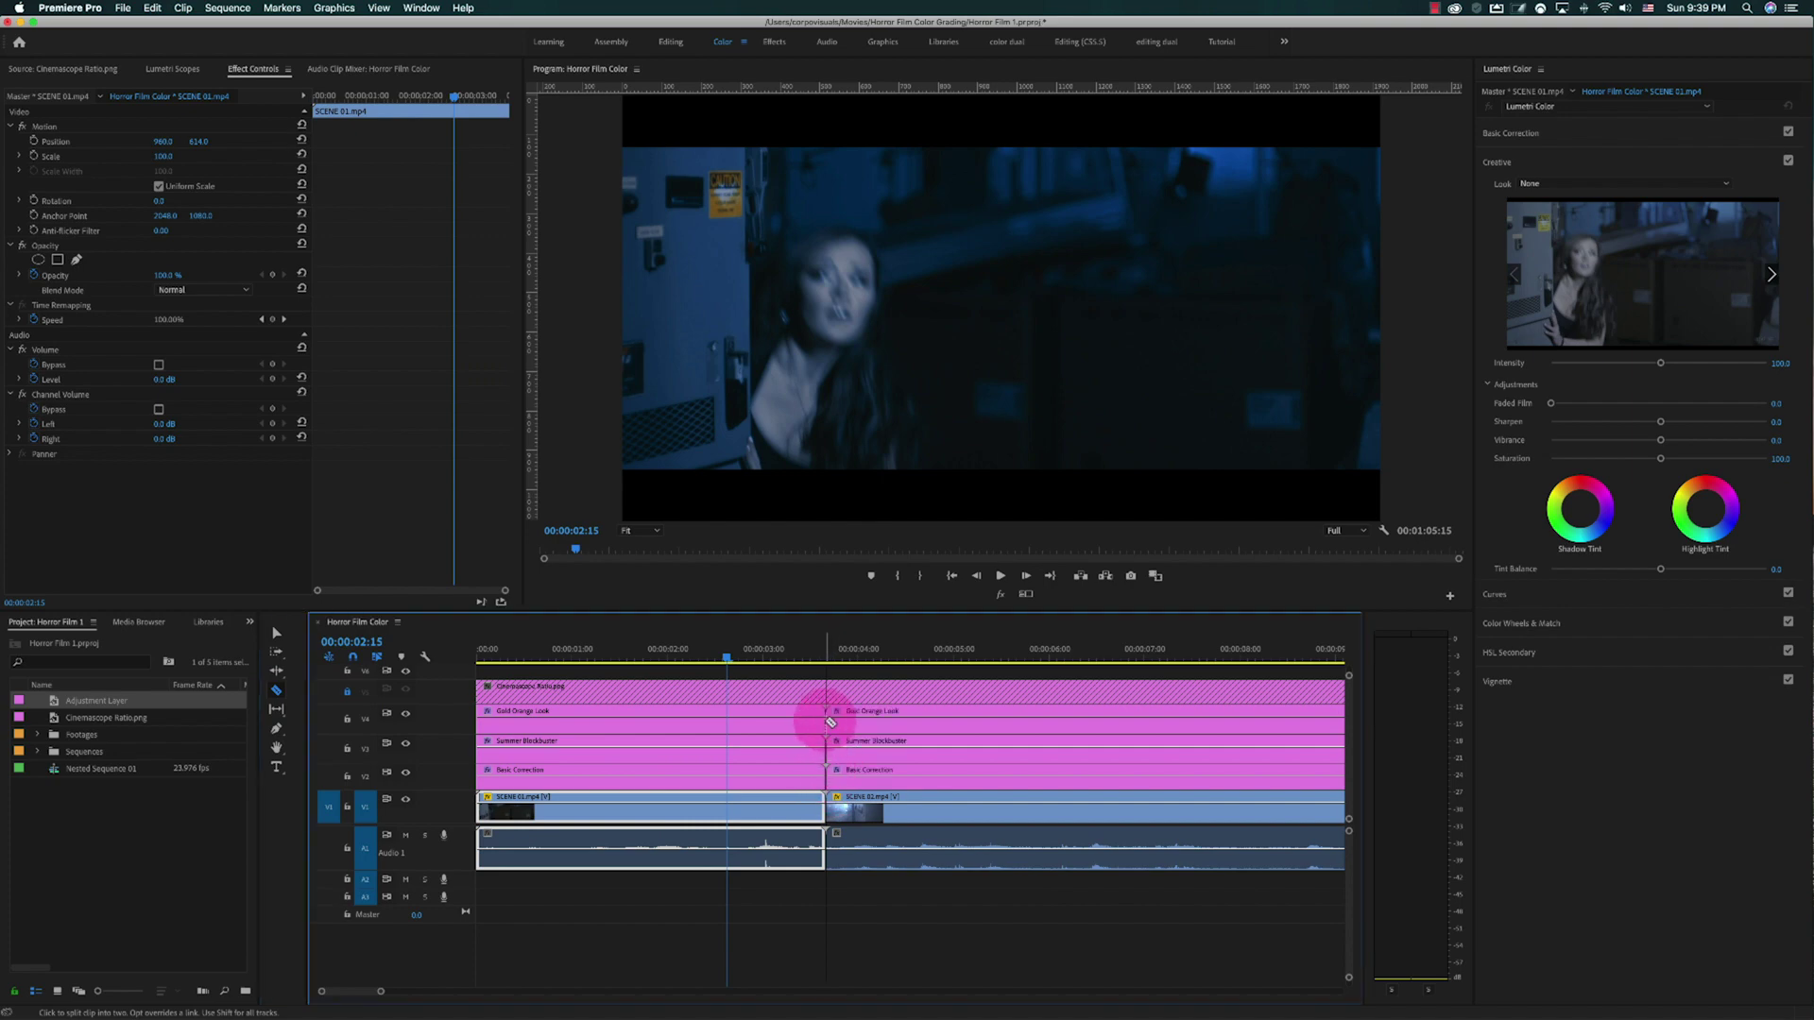
click(275, 631)
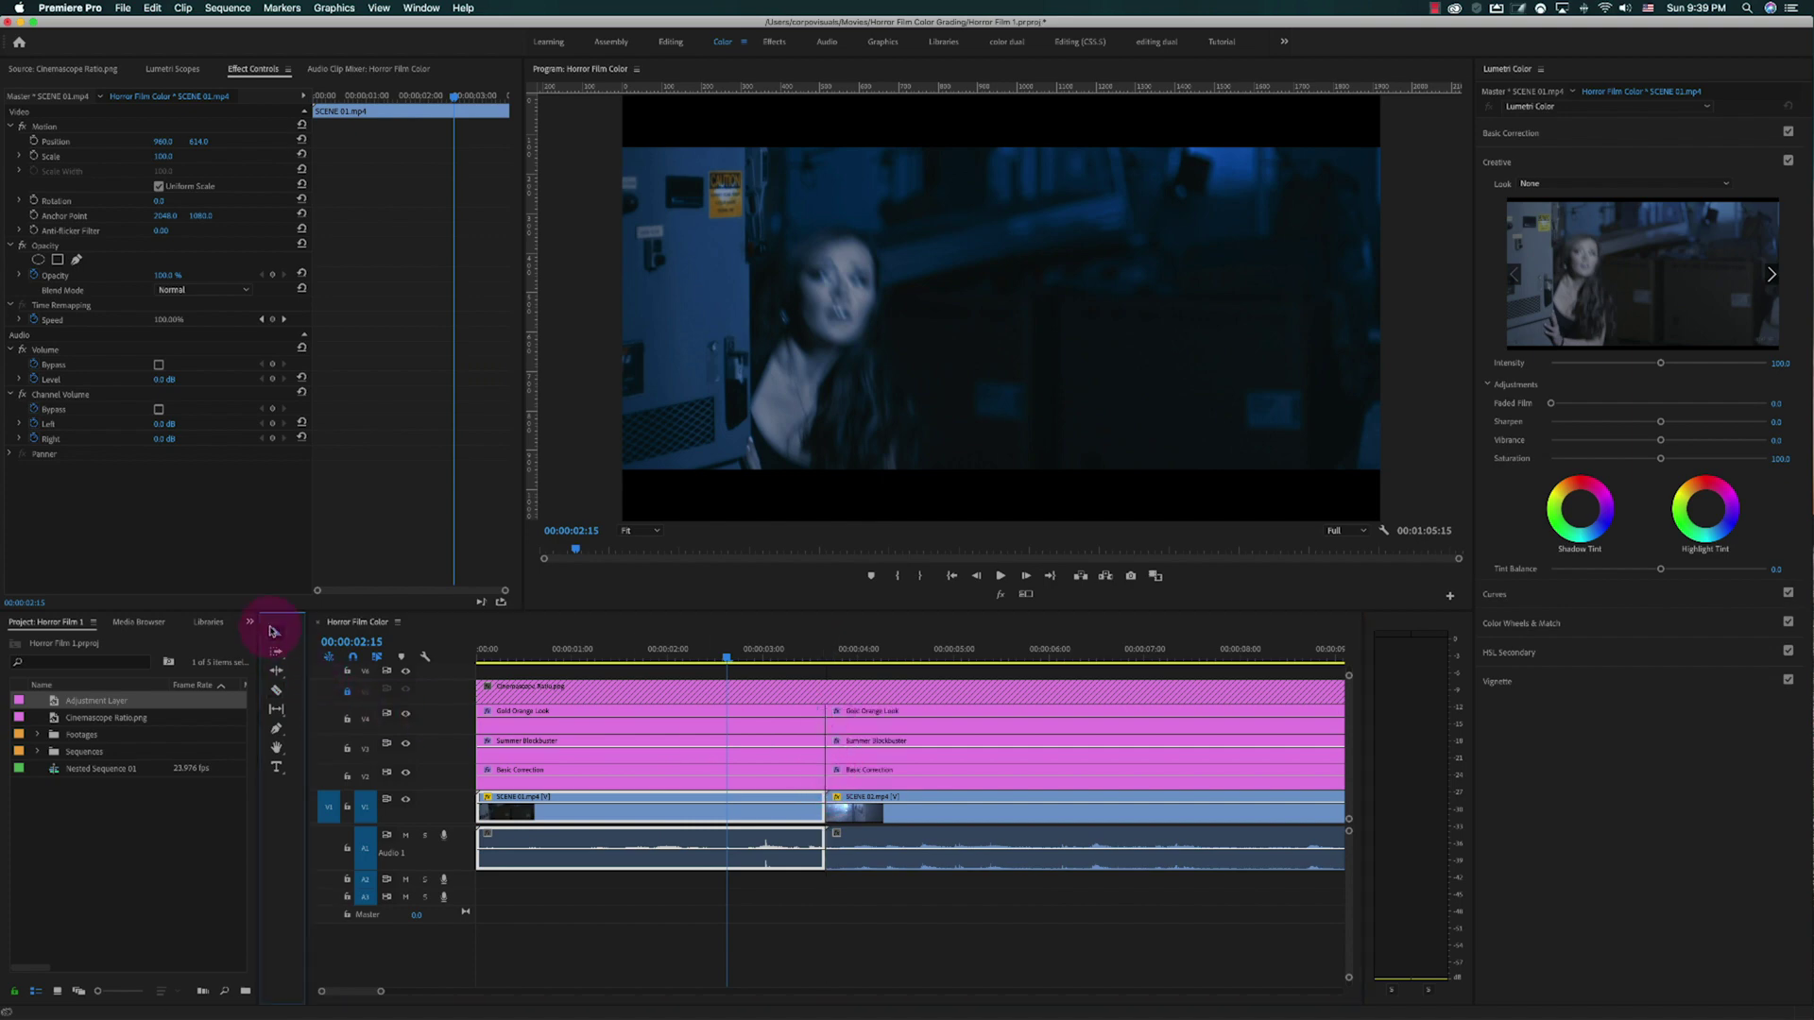
Select every clip from the first-scene Summer Blockbuster layer onward, then clear the selection
click(597, 741)
key(a)
click(628, 777)
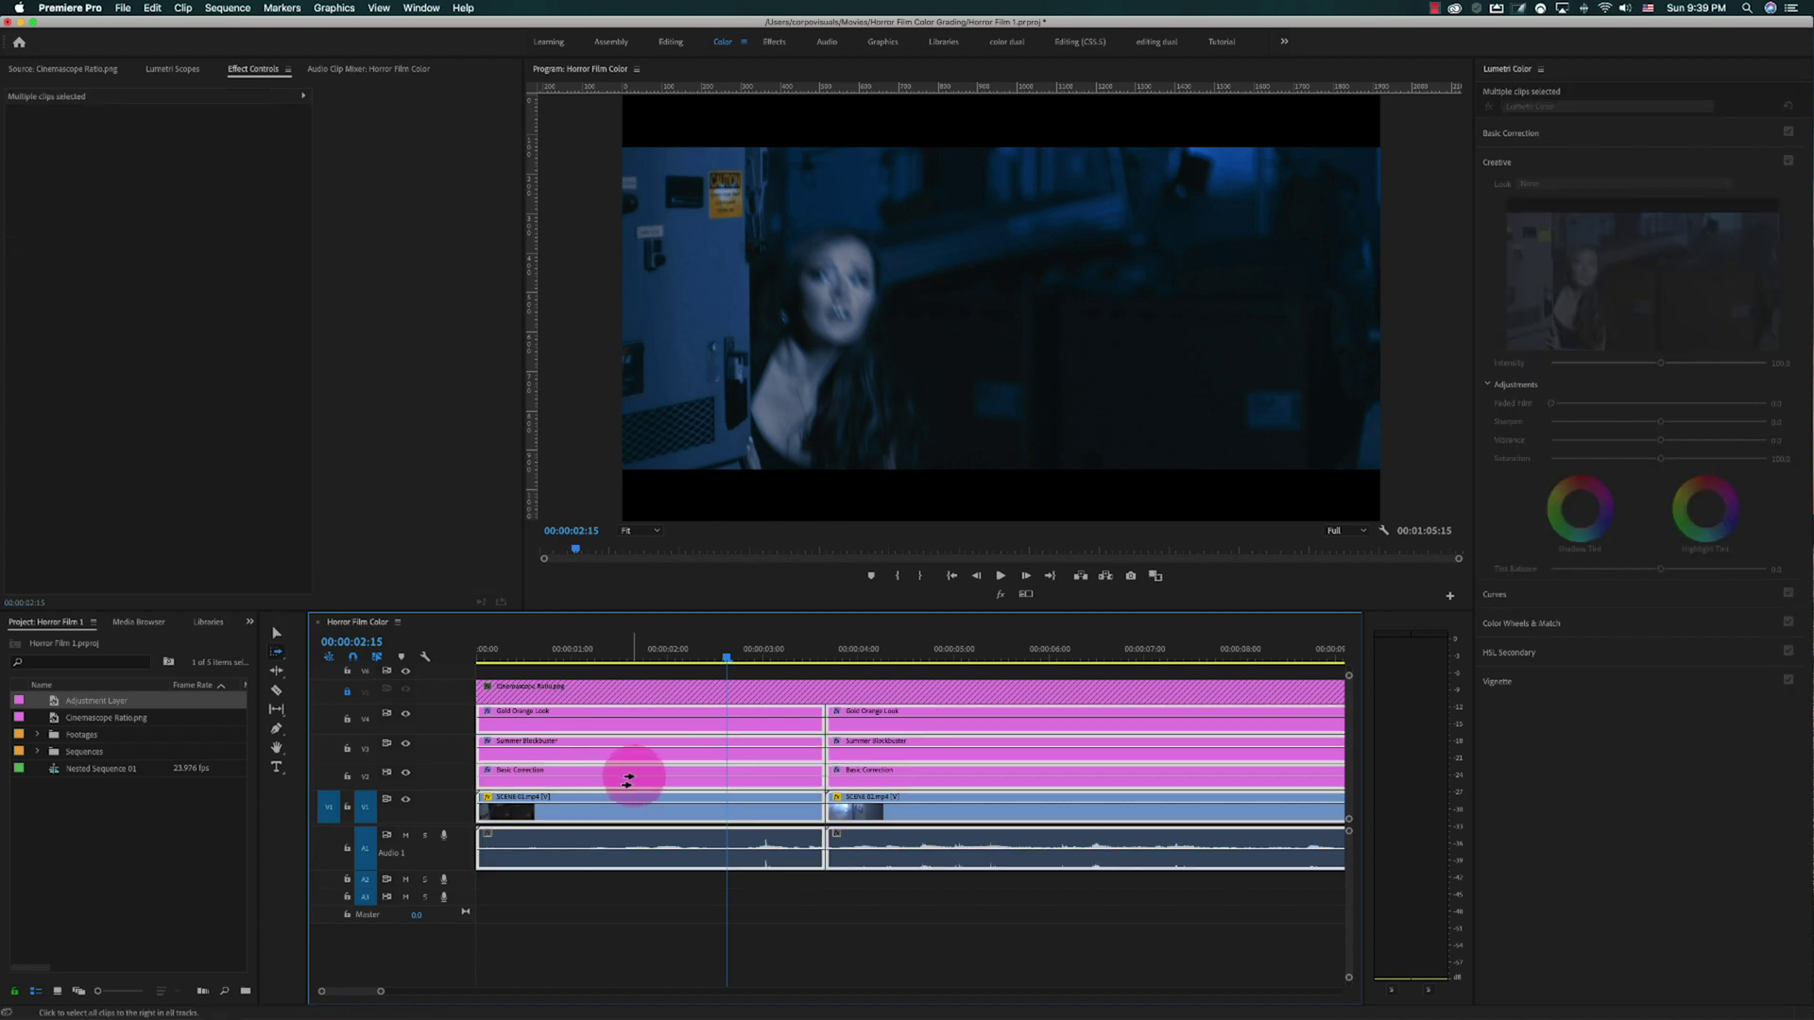
key(v)
click(599, 881)
Put the playhead back at 02:09 and start selecting scene one's adjustment layers
drag(599, 882, 503, 814)
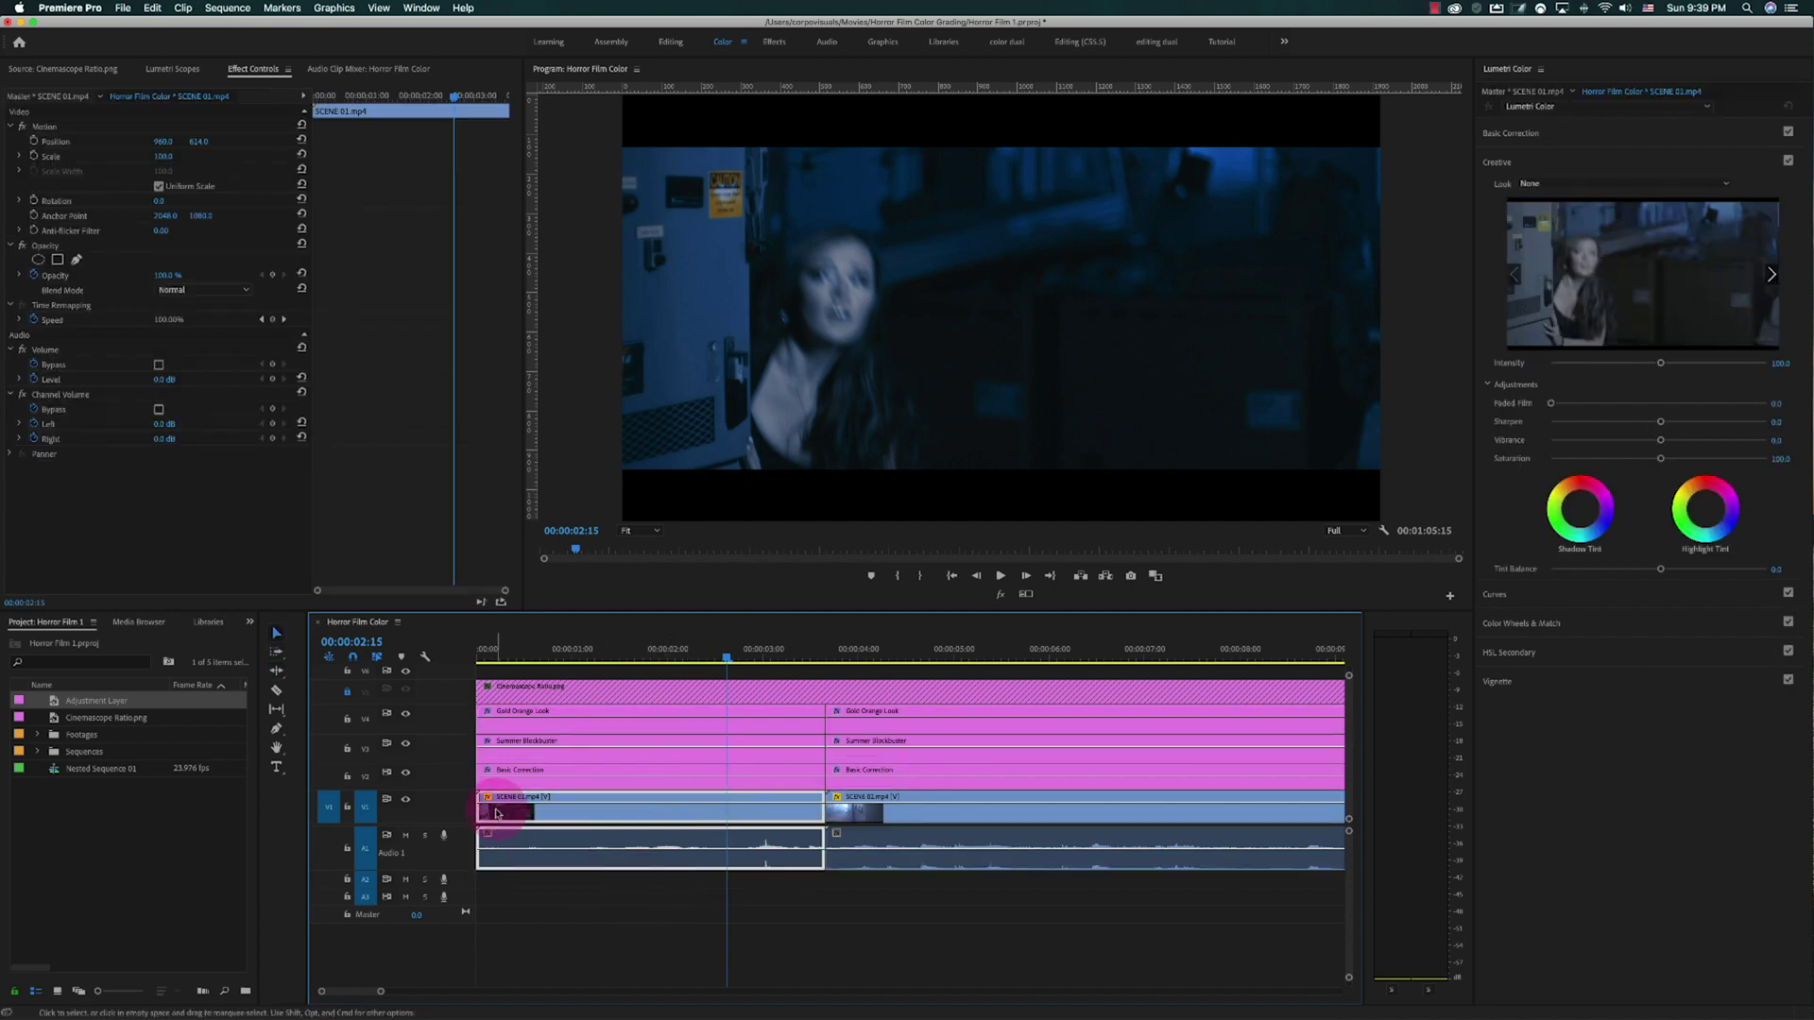
click(874, 654)
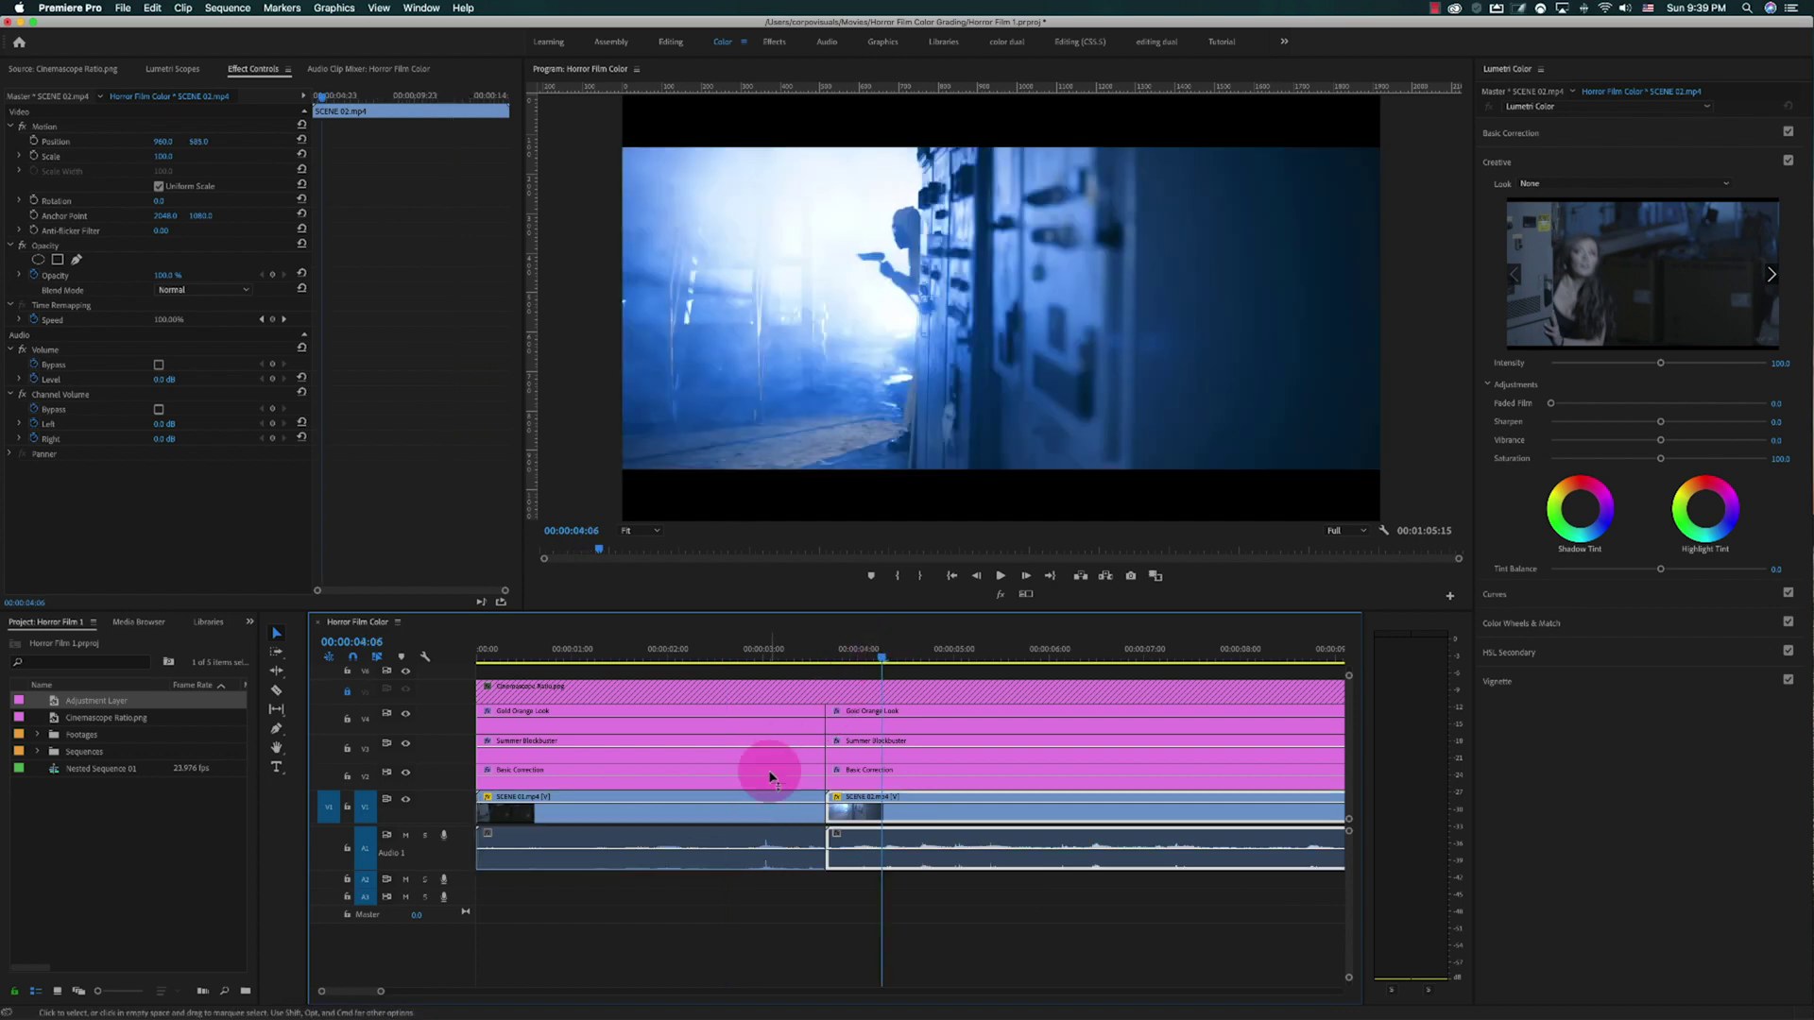
click(703, 657)
click(599, 769)
shift+click(615, 713)
Label the Basic Correction, Summer Blockbuster and Gold Orange Look clips Green
shift+click(582, 745)
right_click(582, 746)
mouse_move(611, 770)
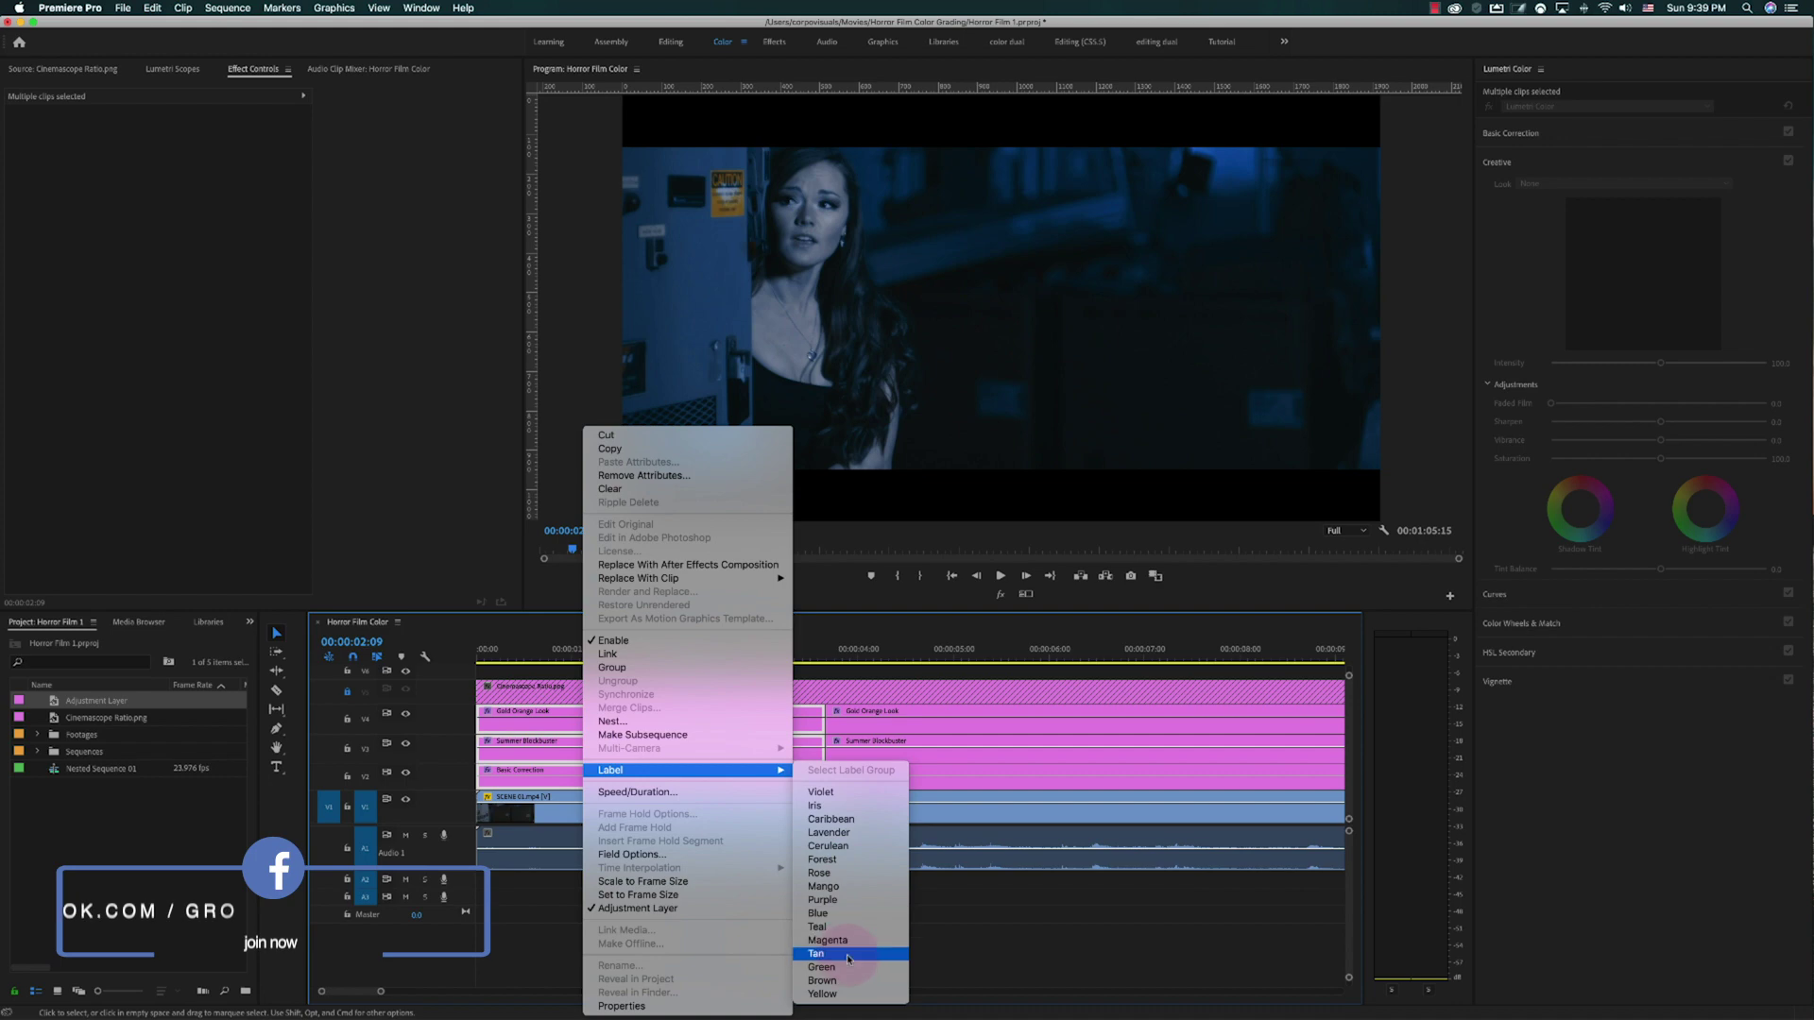
click(851, 968)
click(527, 755)
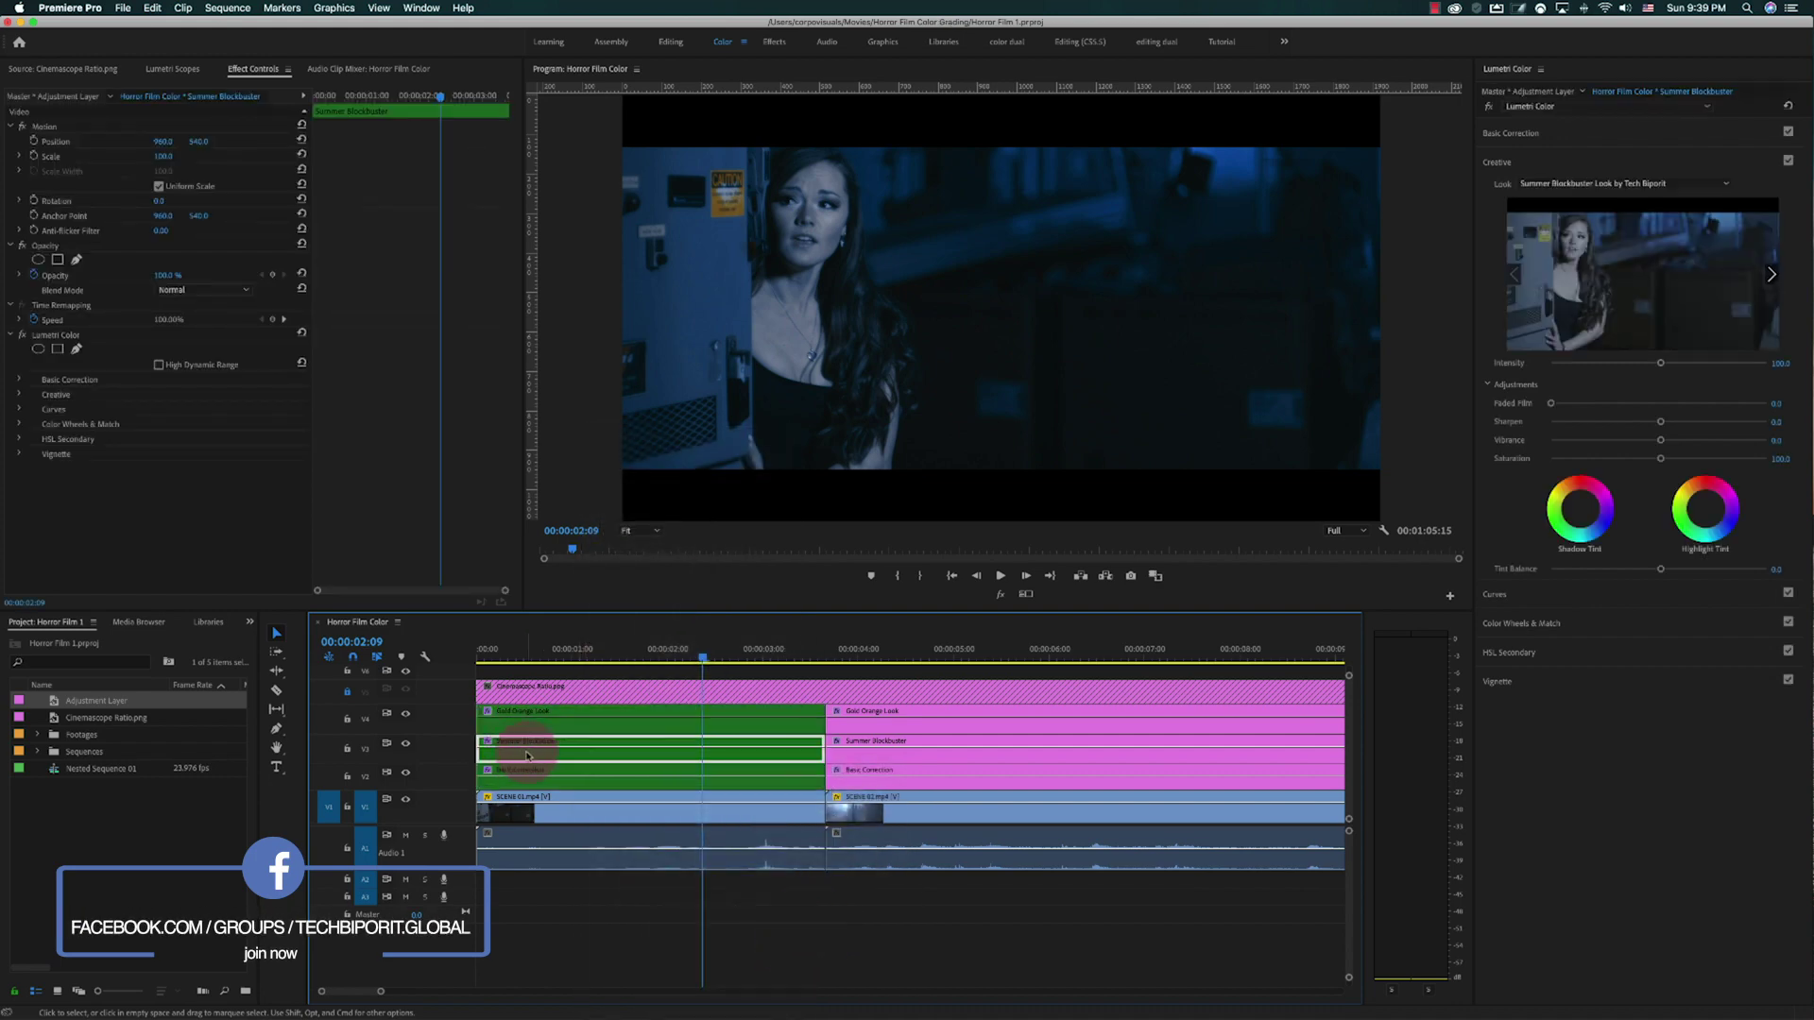
click(1496, 163)
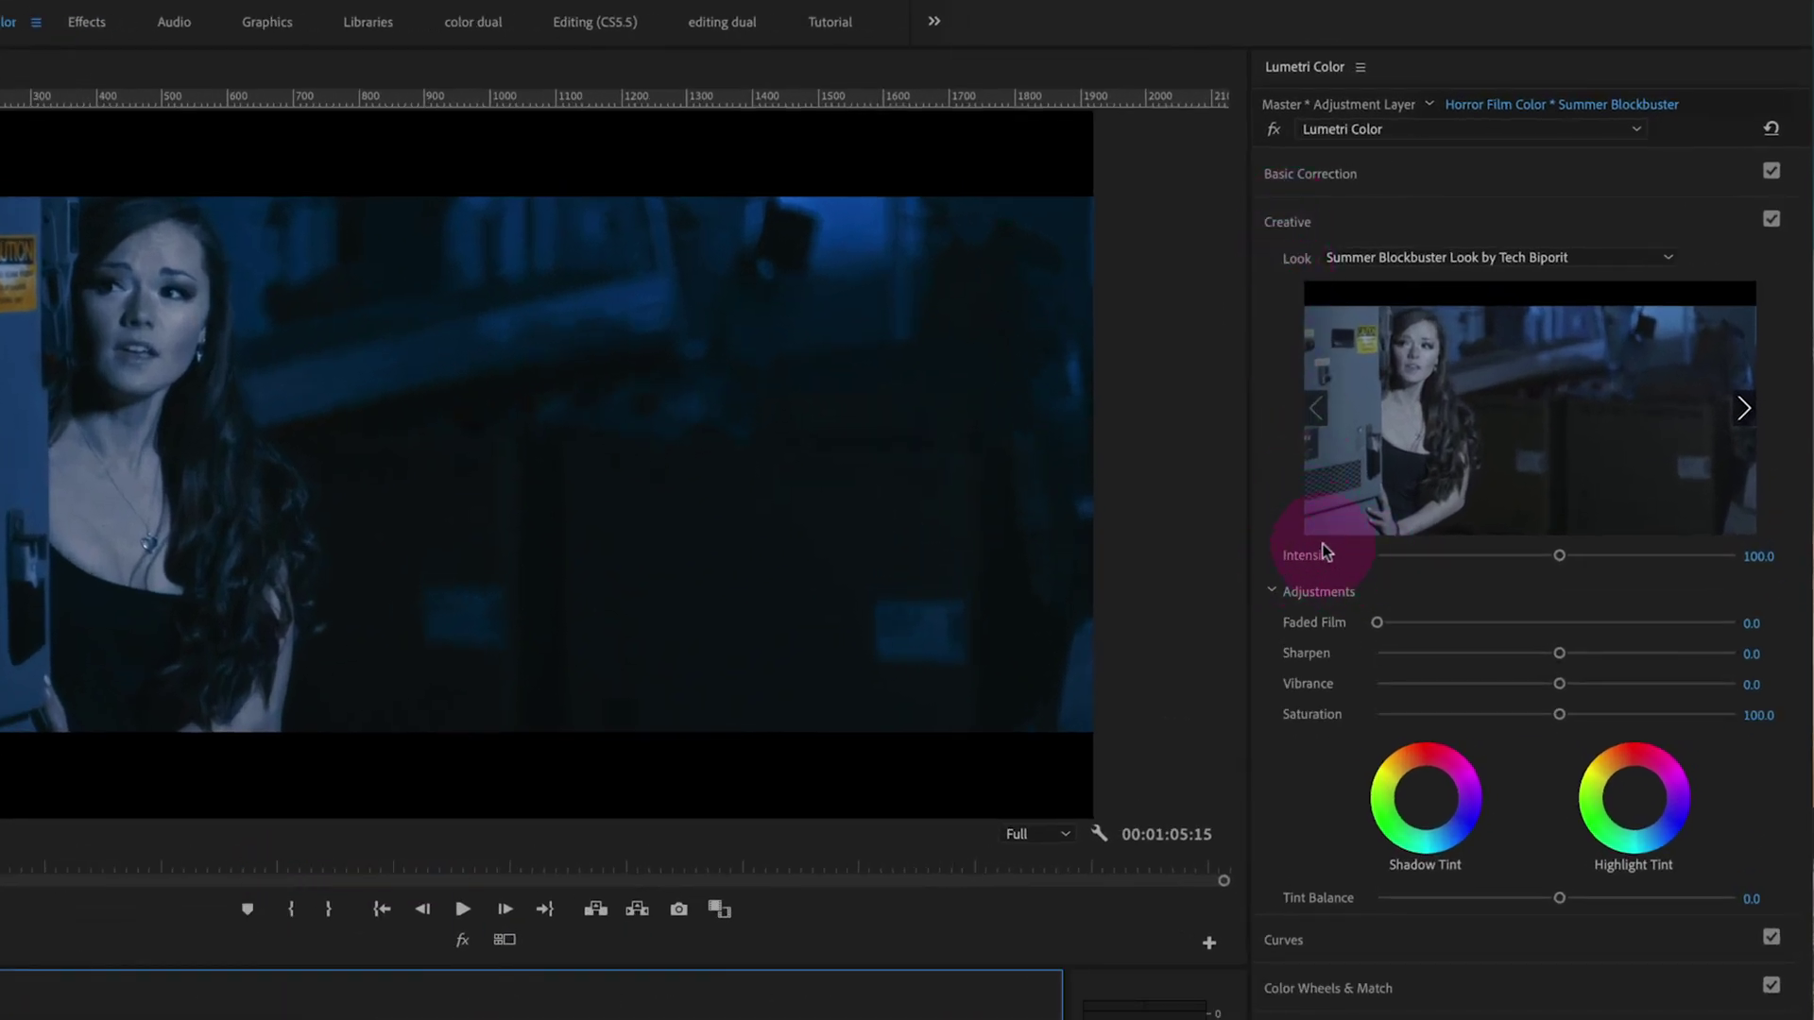
Set the scene-one Summer Blockbuster look intensity to 40
drag(1559, 557, 1409, 565)
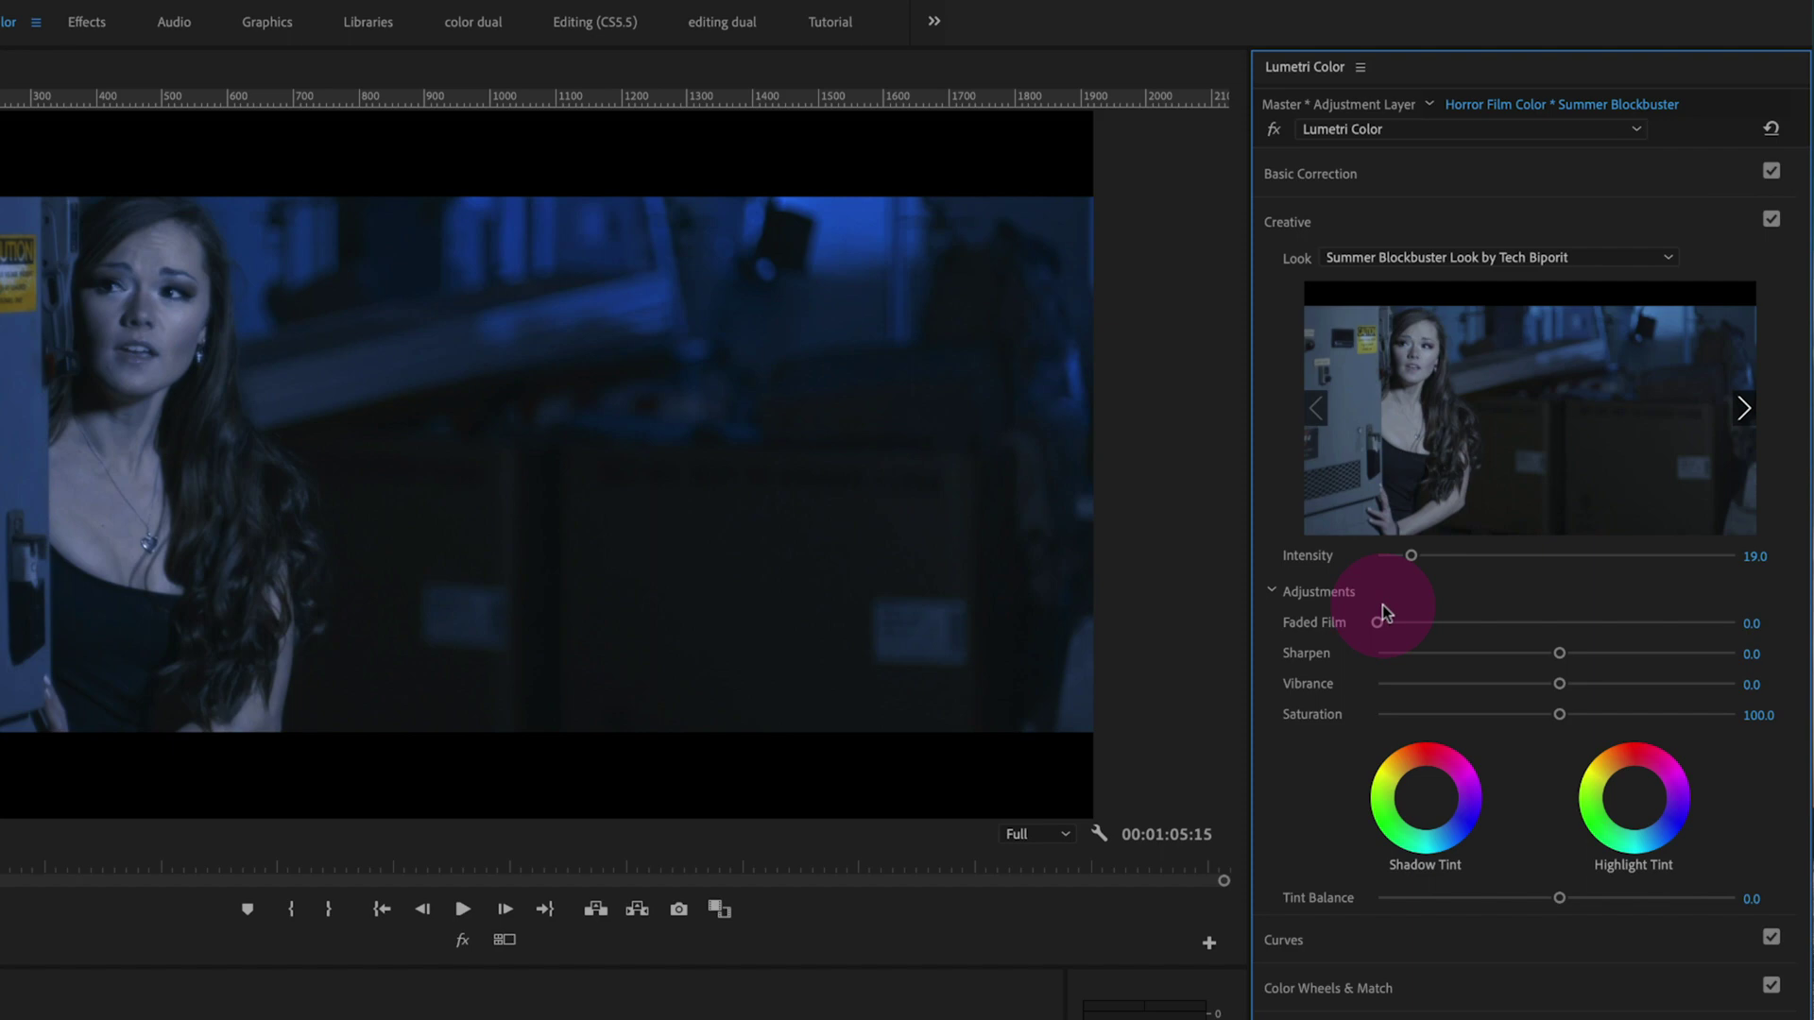
click(1764, 556)
text(40)
key(Return)
Lower the scene-one Gold Orange Look intensity to about 35
click(522, 726)
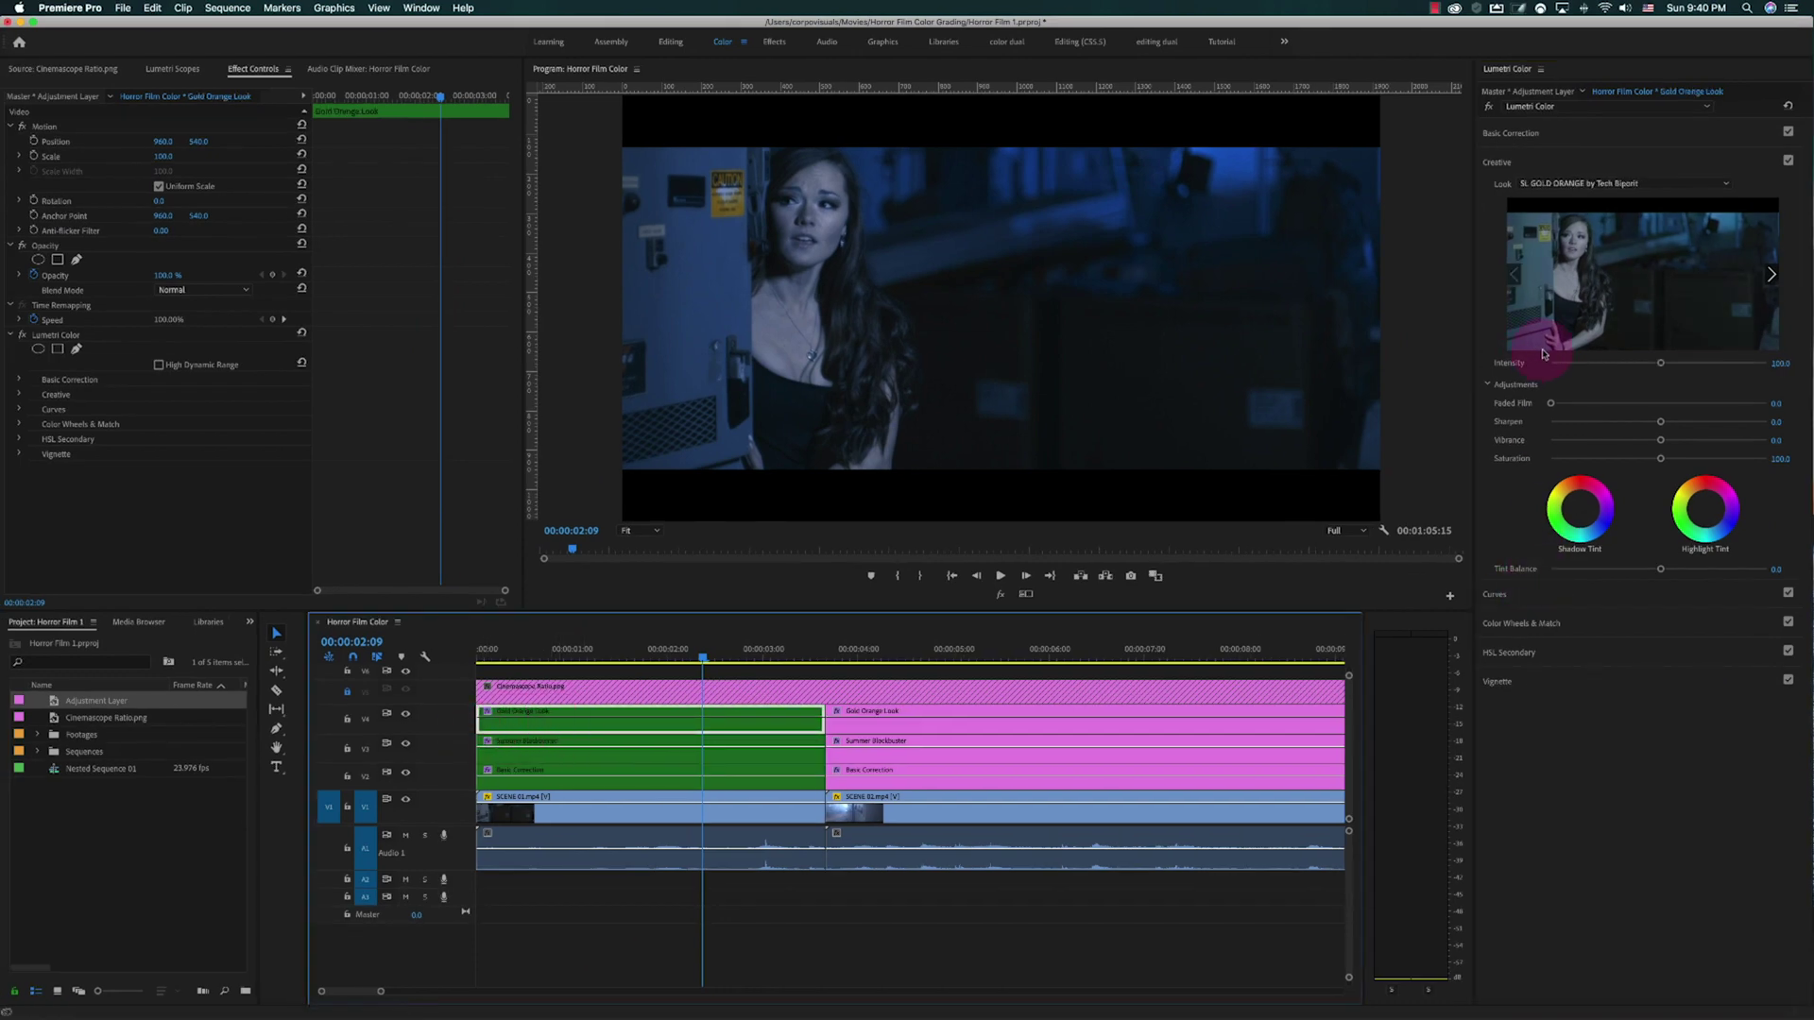
click(1603, 368)
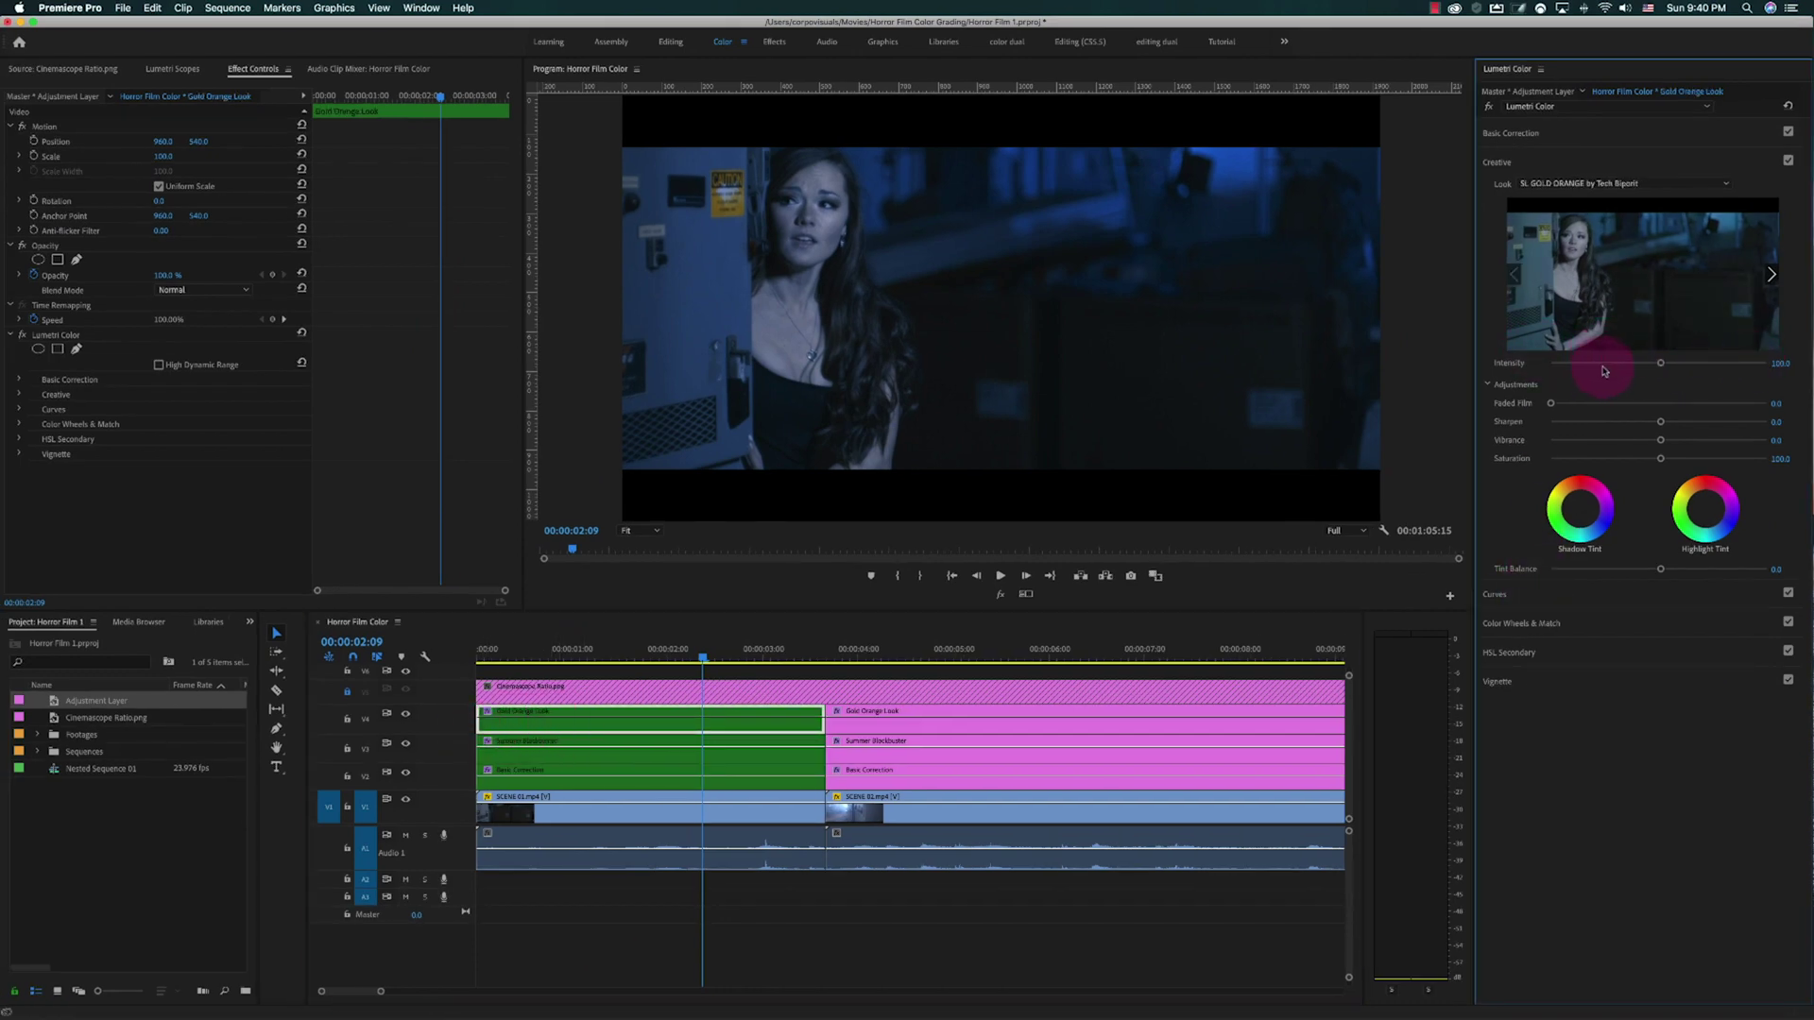
drag(1603, 371, 1589, 367)
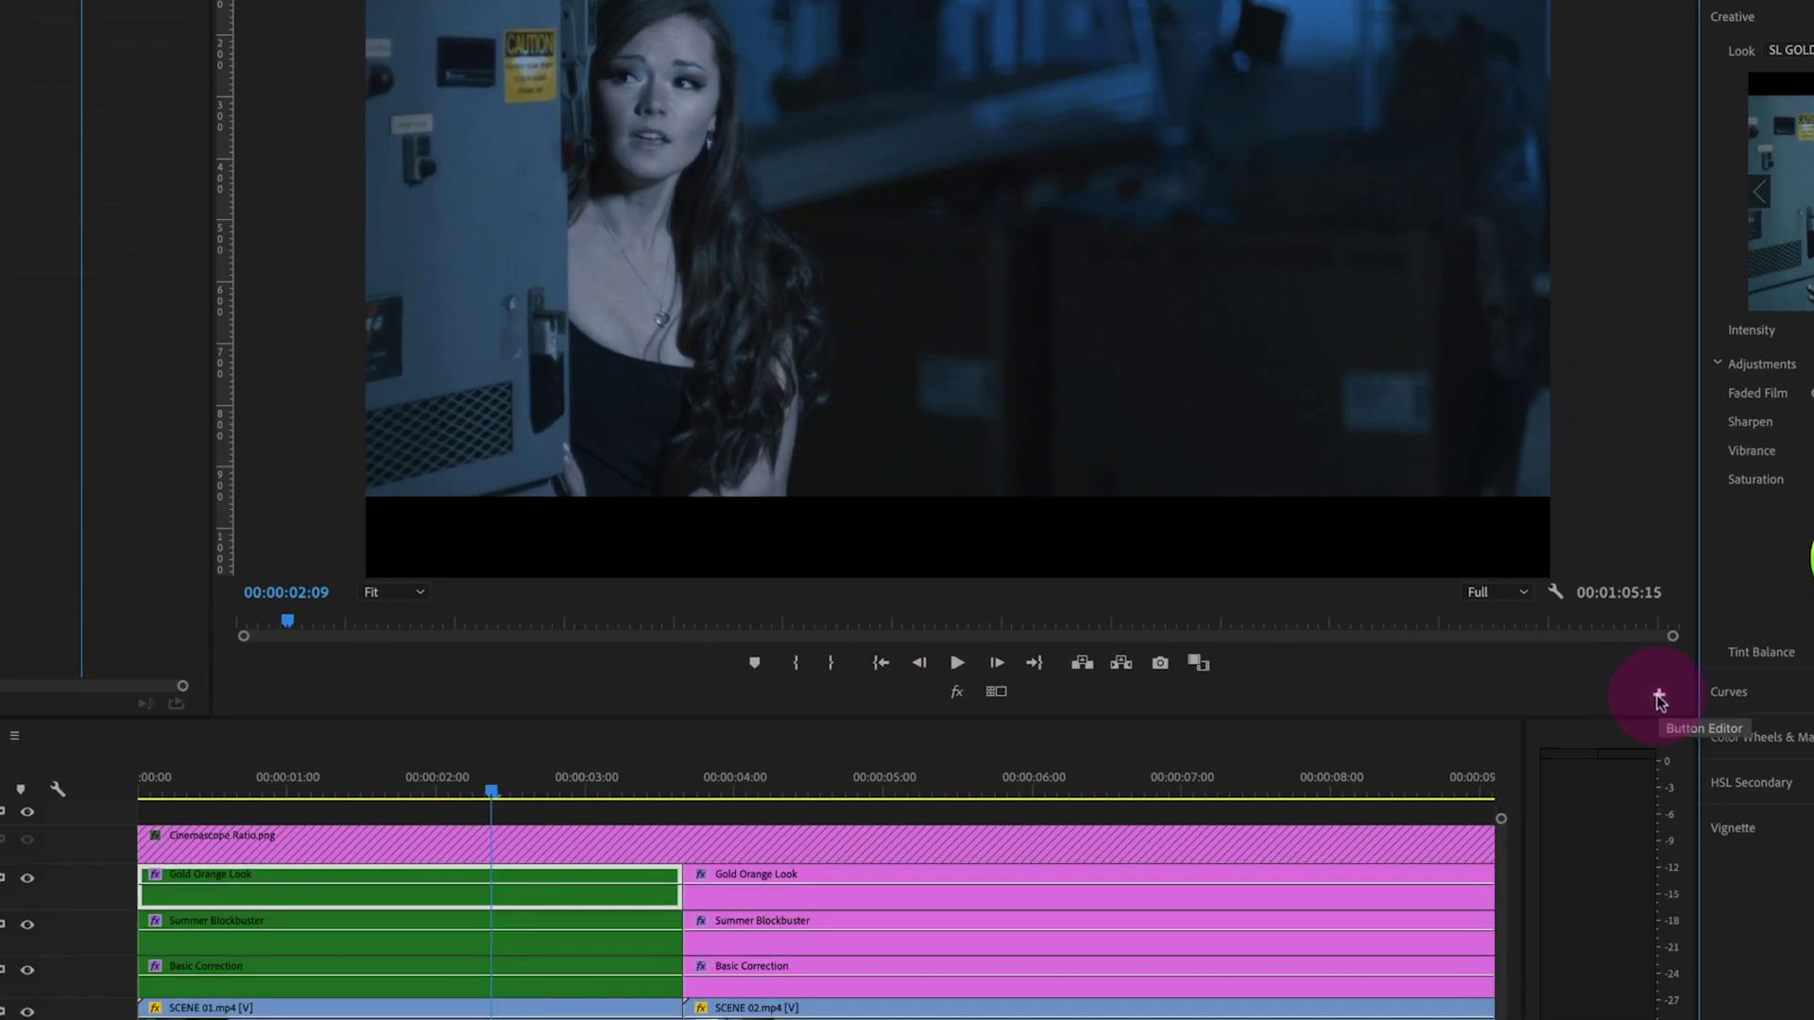
click(1660, 699)
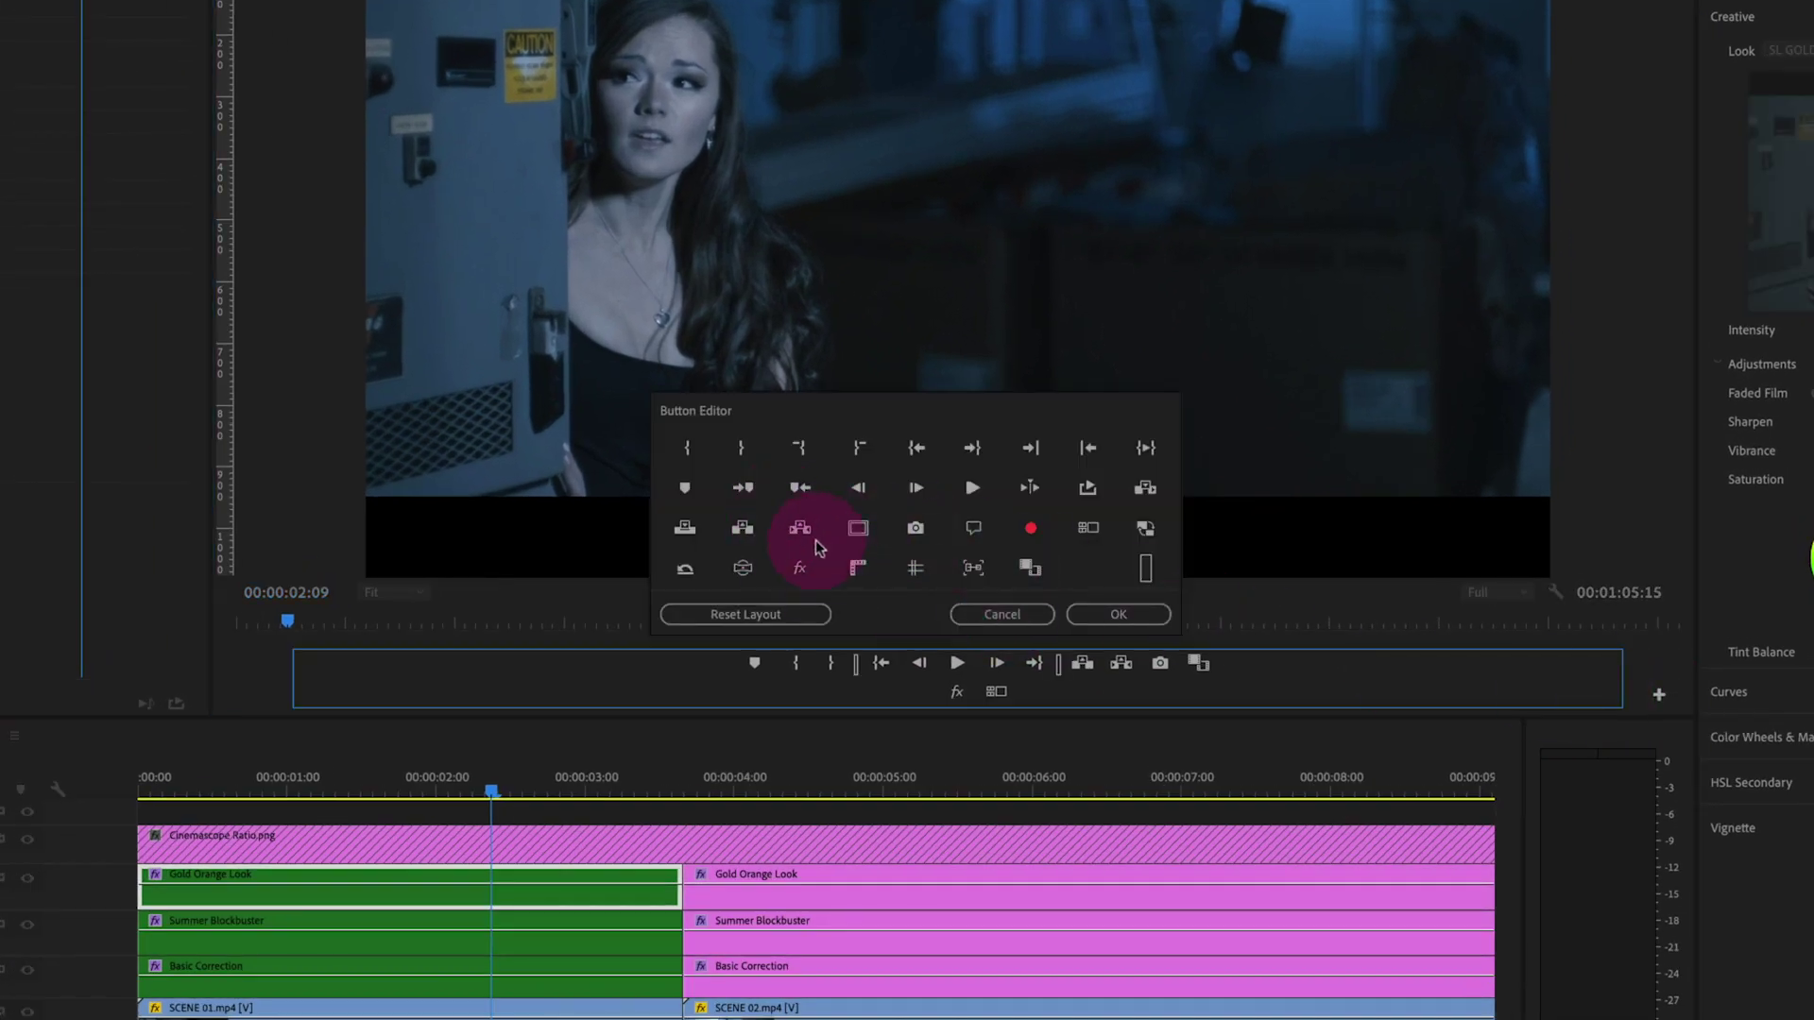
drag(794, 571, 1020, 698)
click(1003, 614)
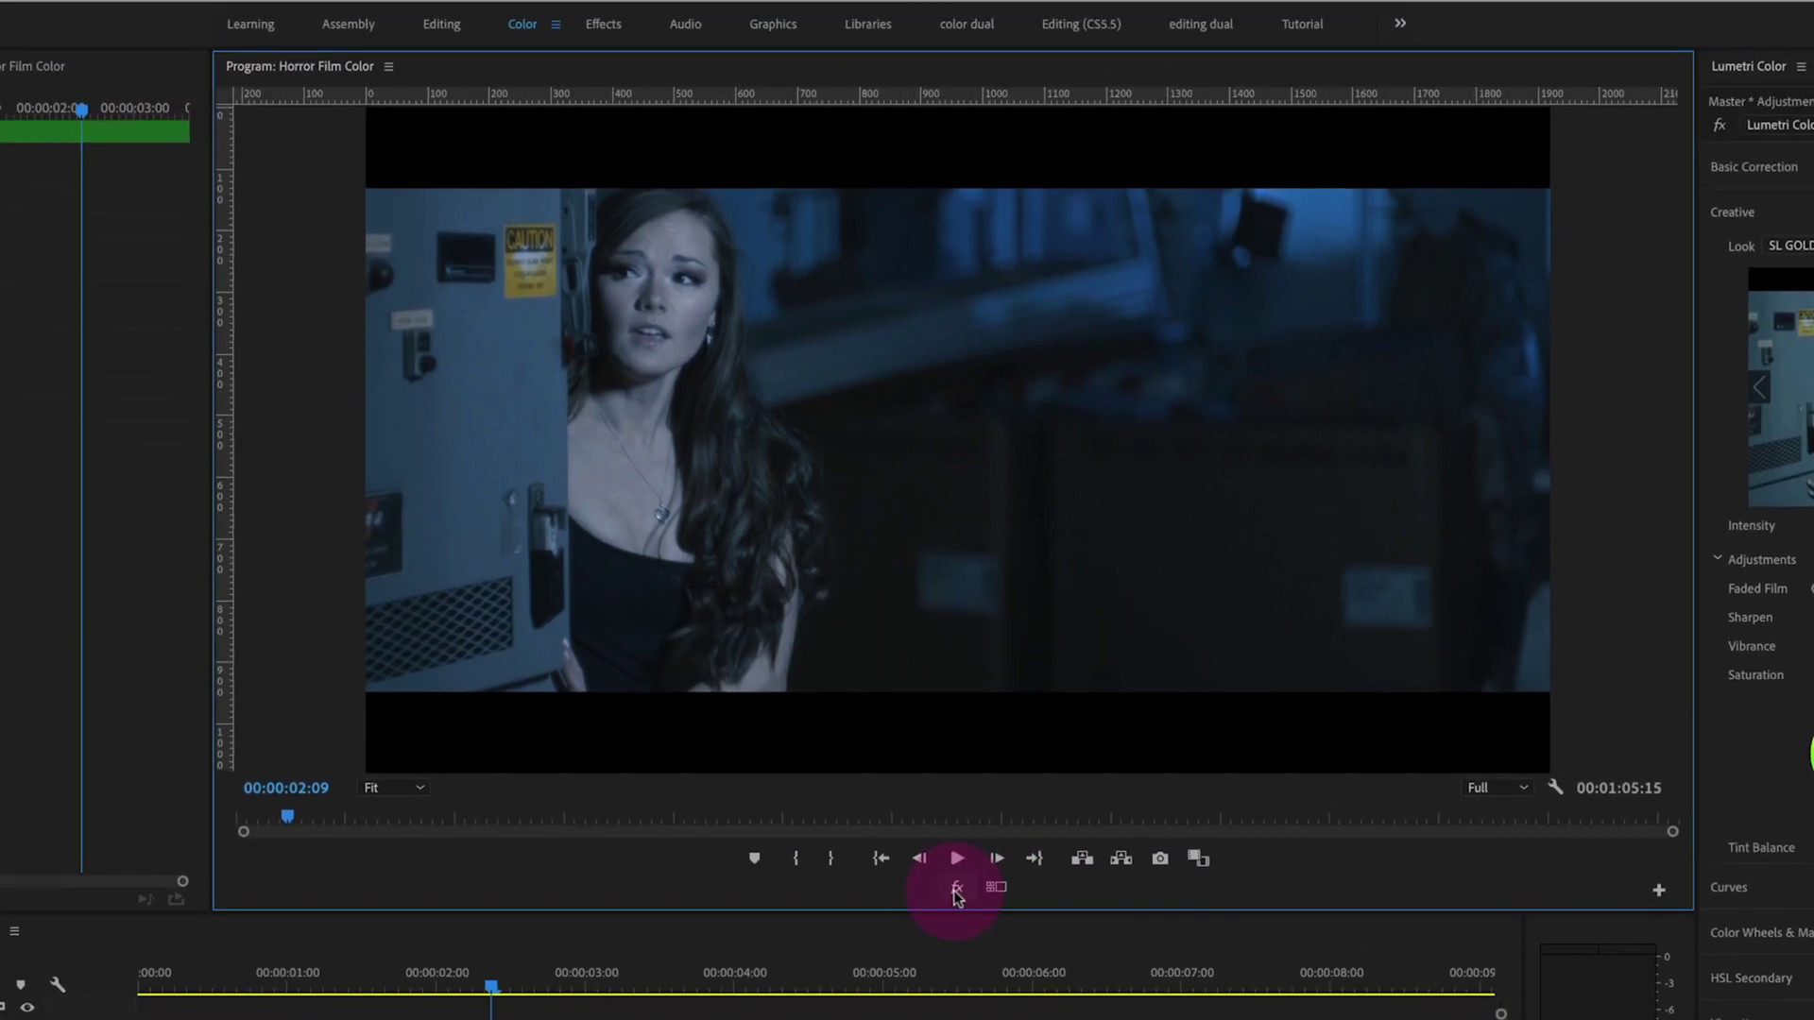
click(956, 889)
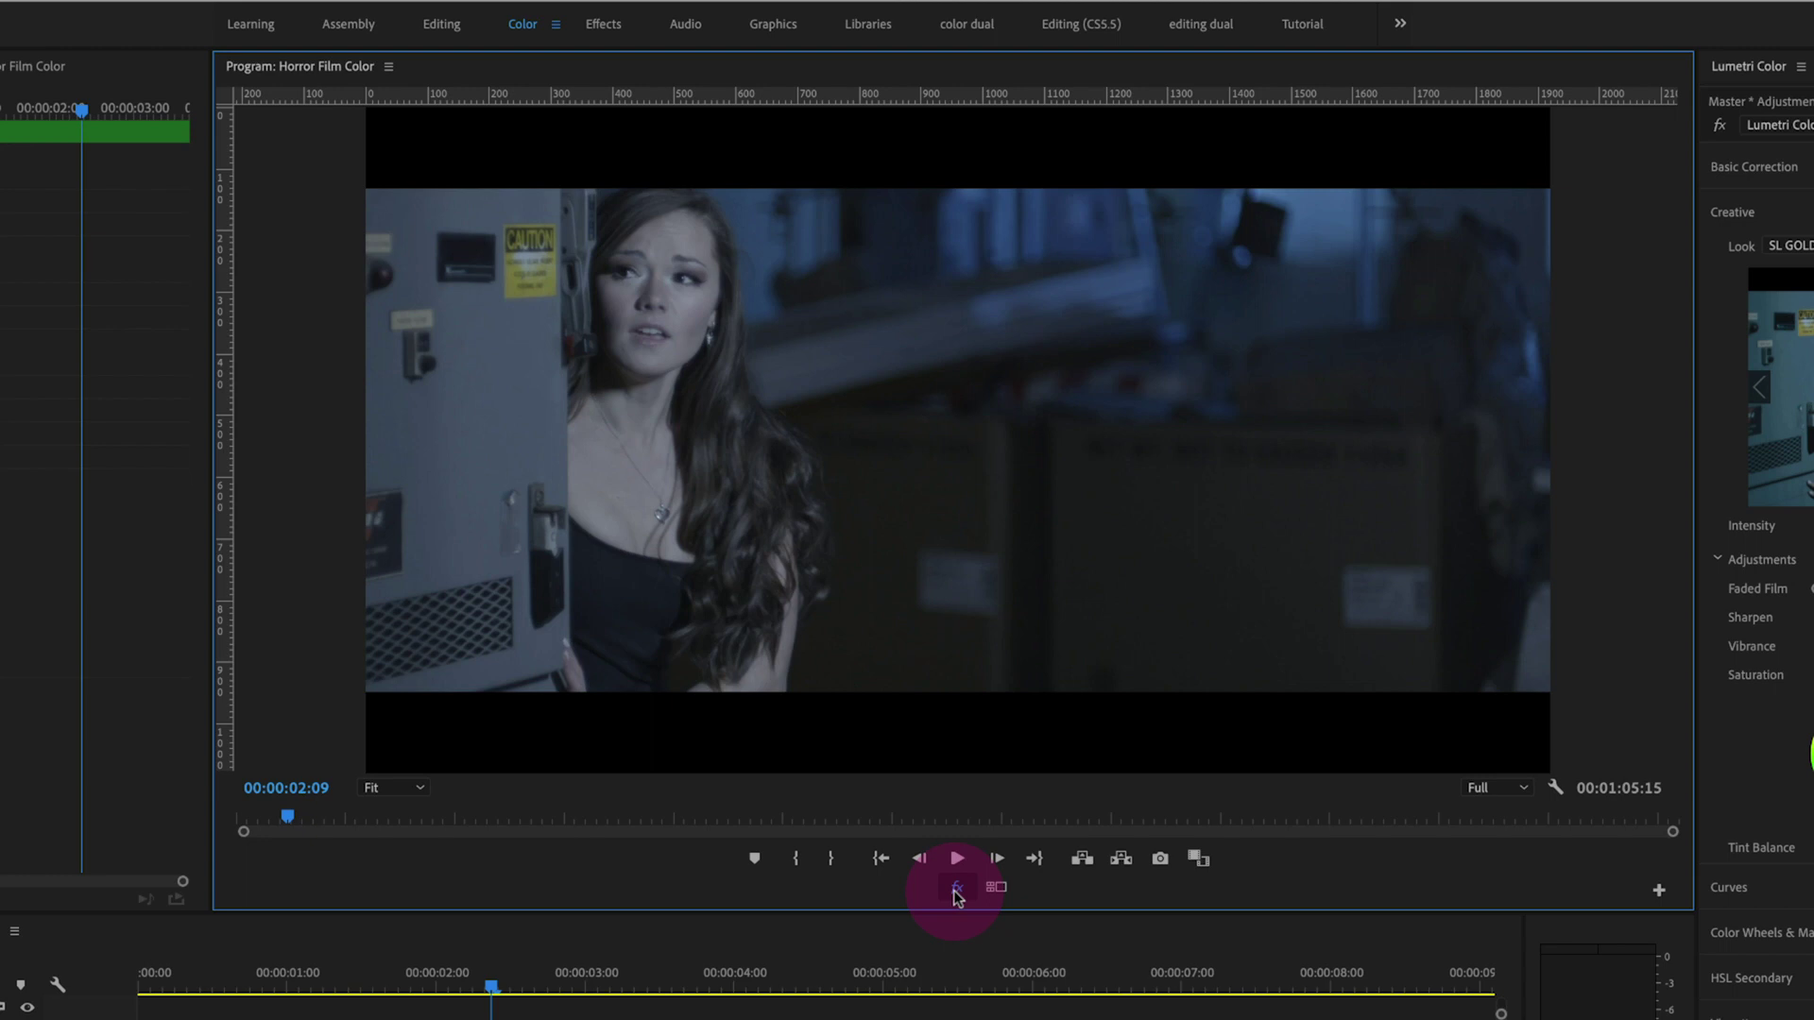
click(959, 891)
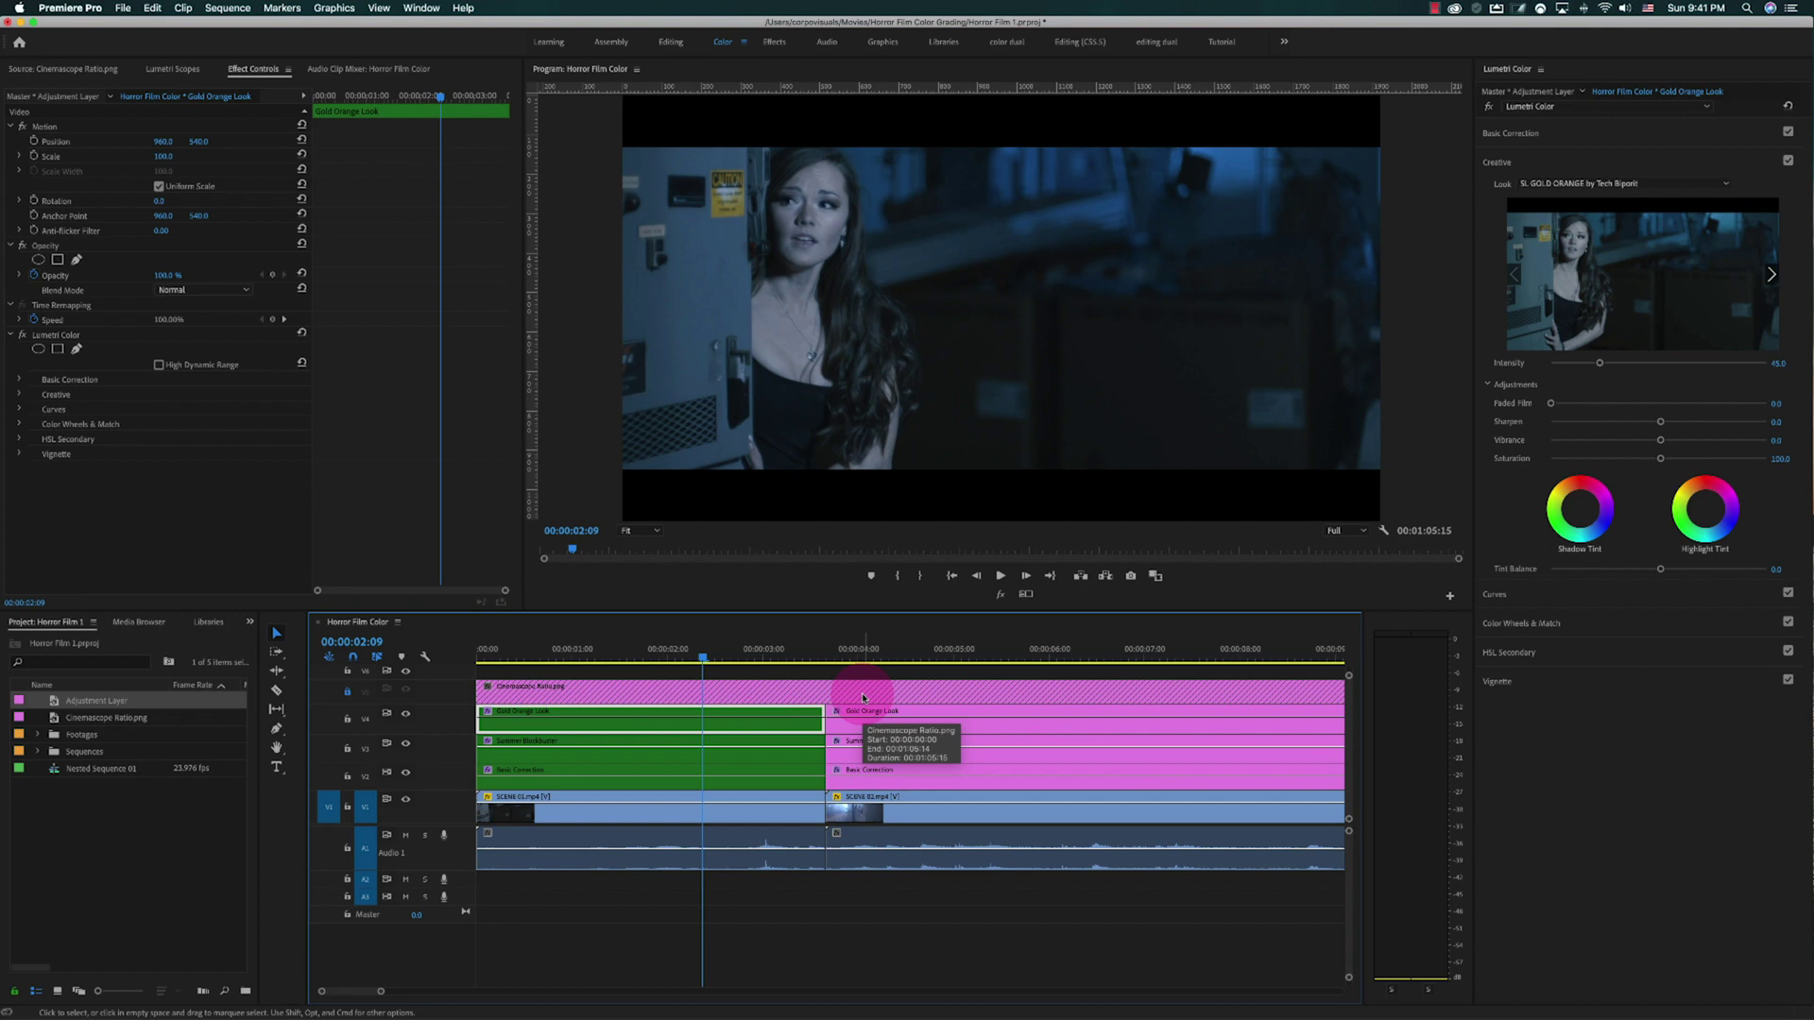
Set Creative Sharpen to 12.8 on the green Gold Orange Look clip
click(703, 716)
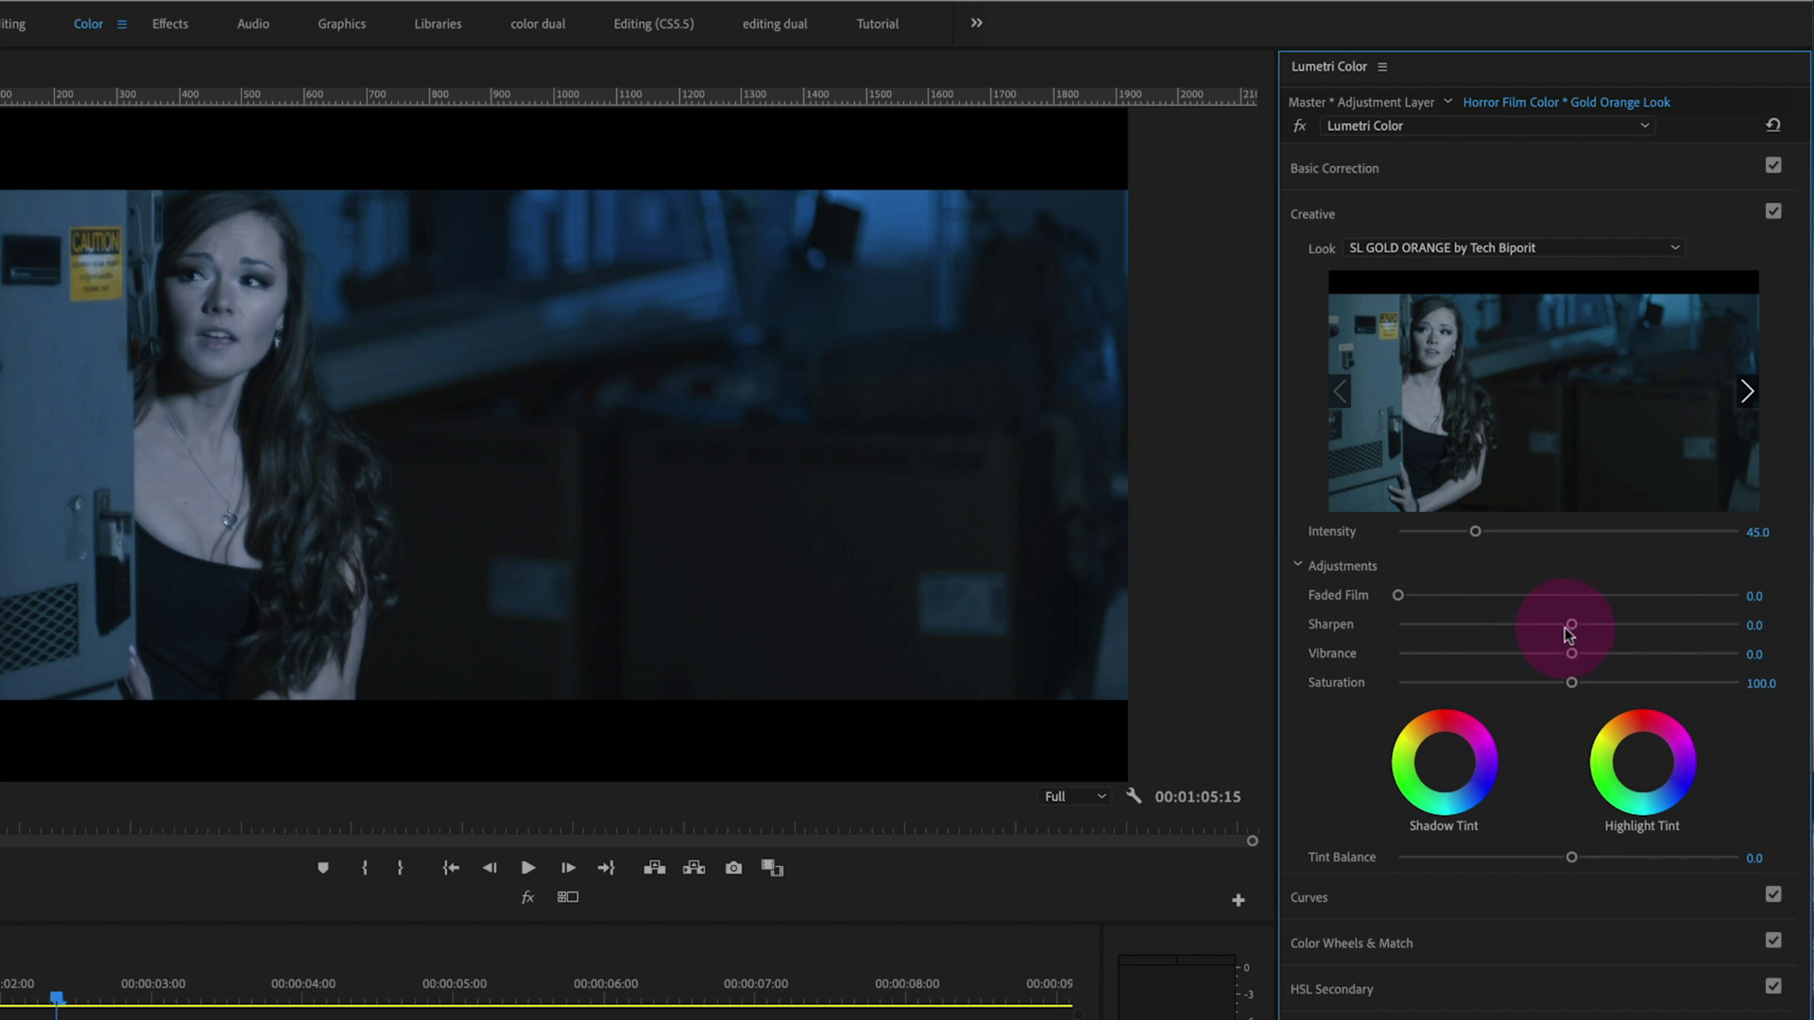
drag(1573, 631, 1649, 634)
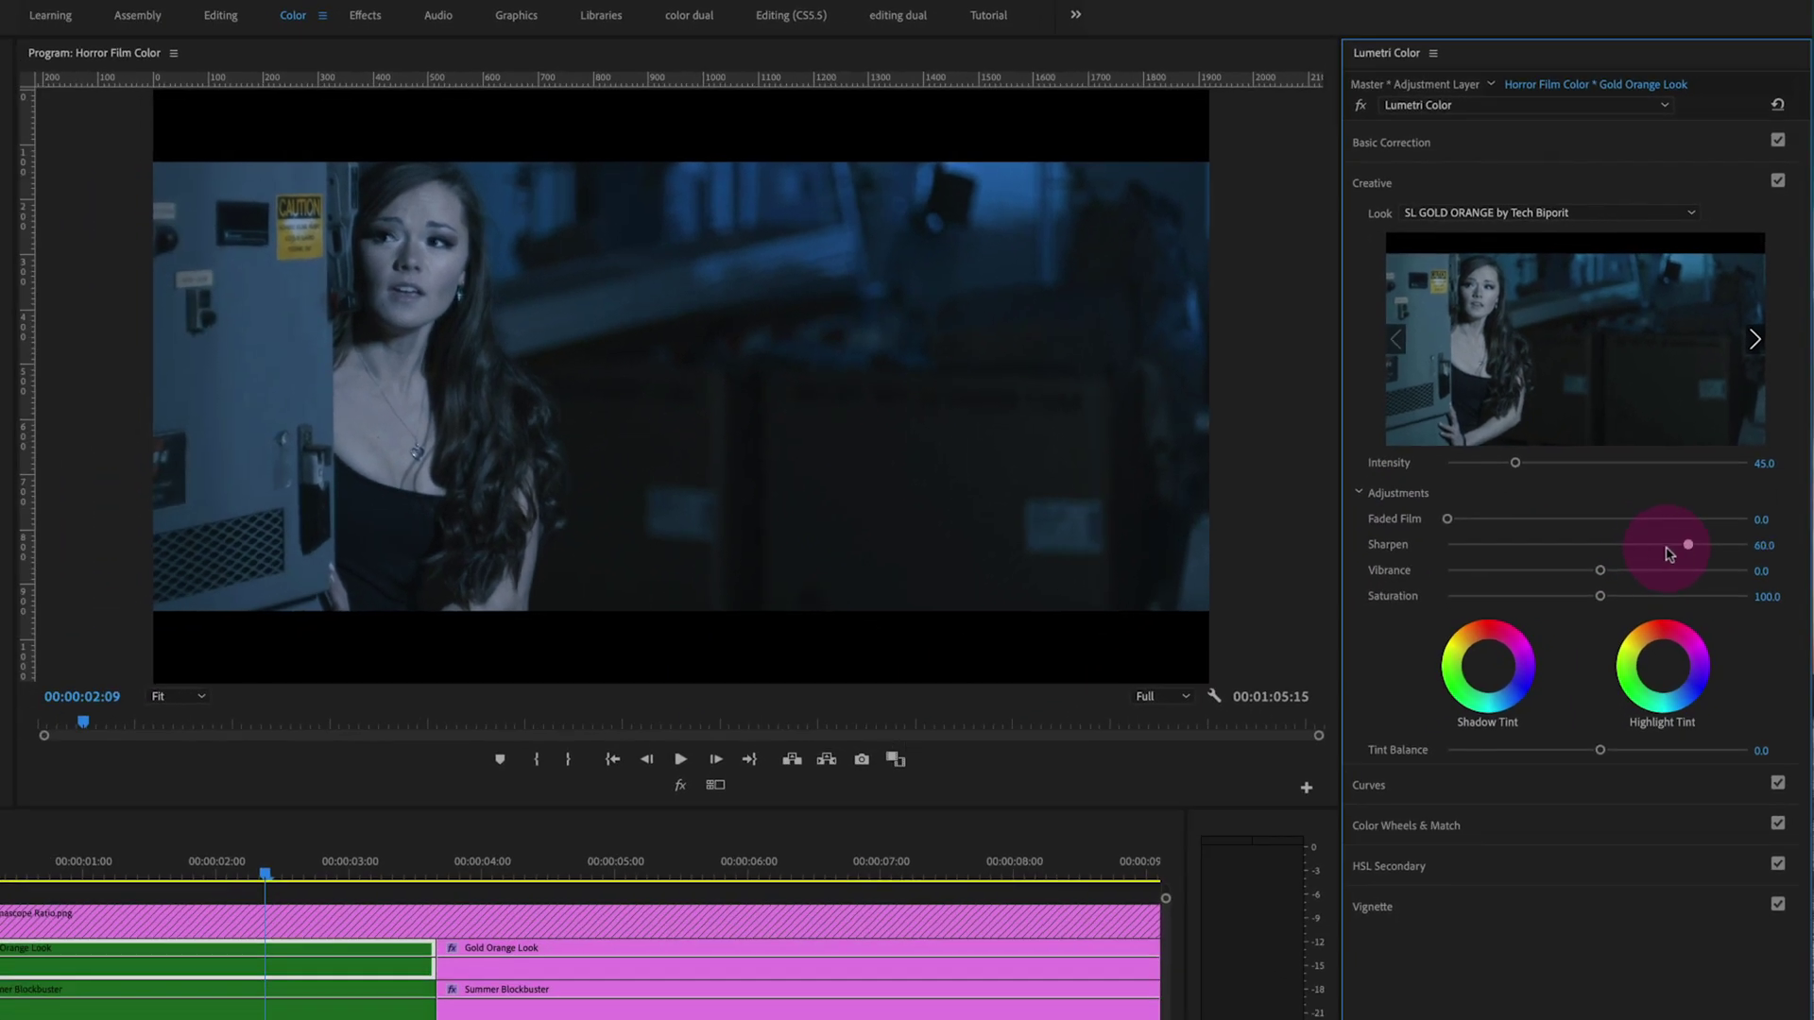
drag(1669, 554, 1614, 544)
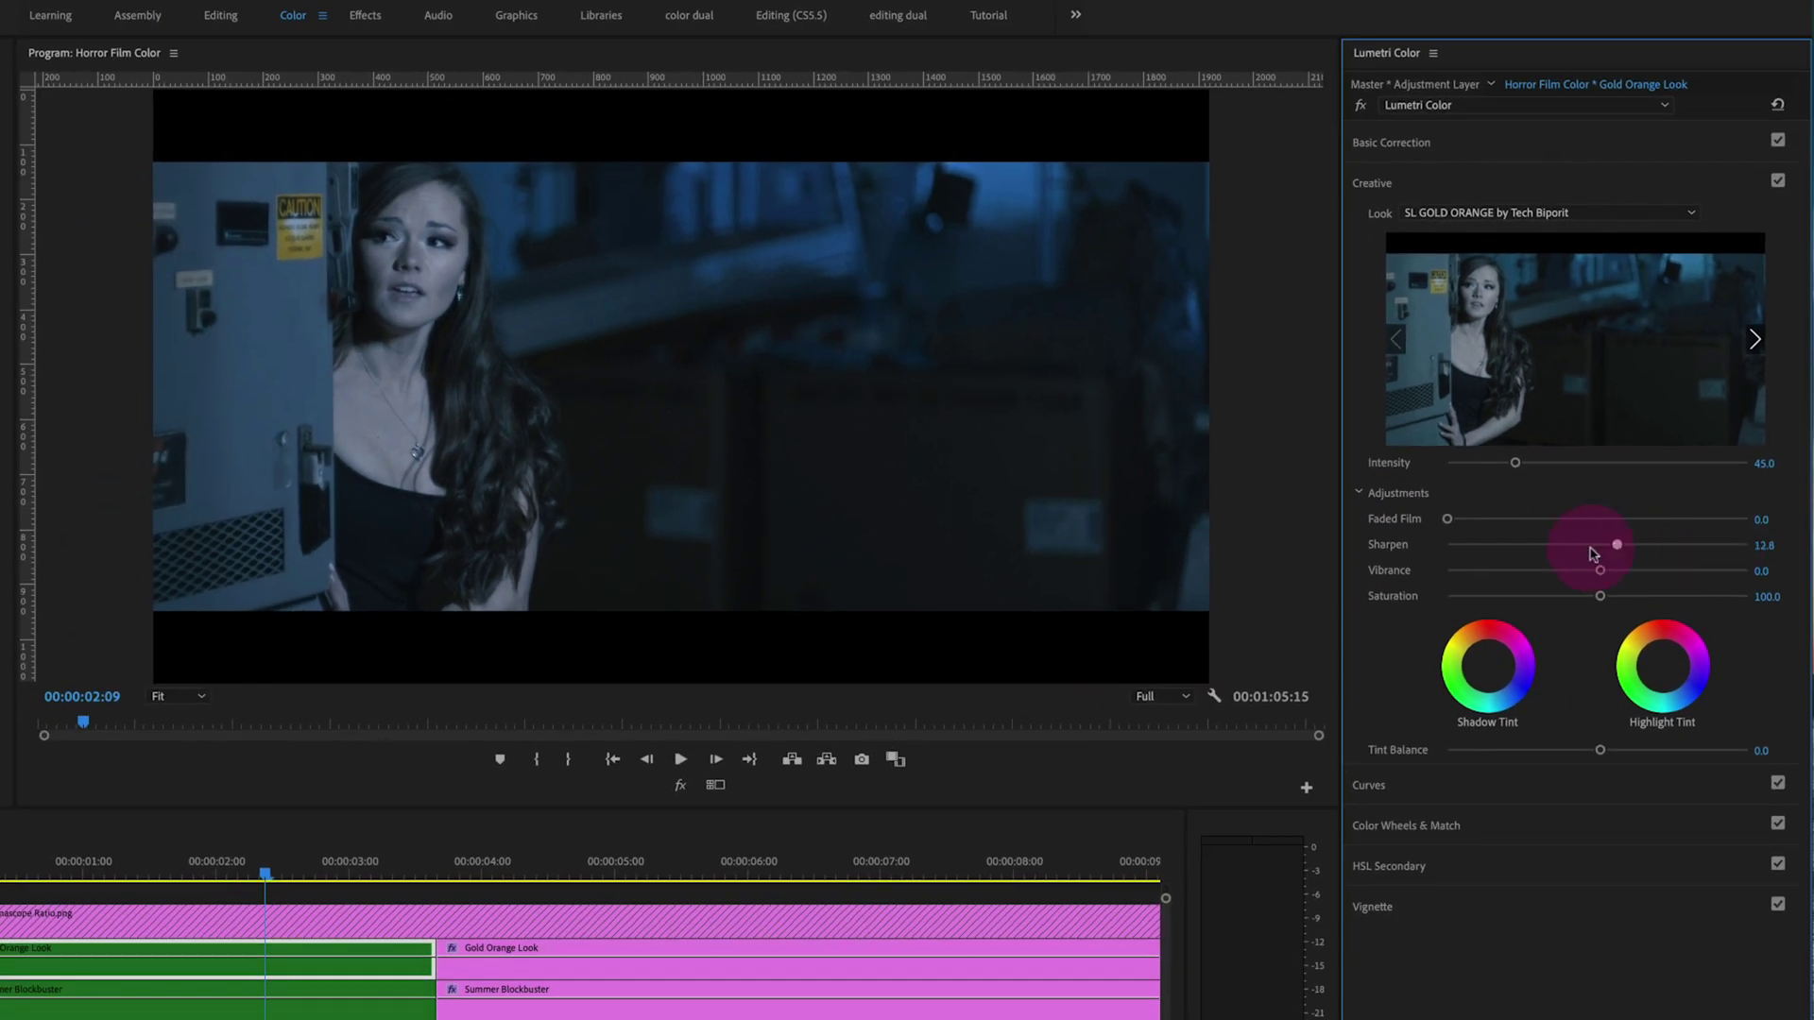
Zoom the Program monitor to 200%, then 400%, and pan to the face
click(191, 700)
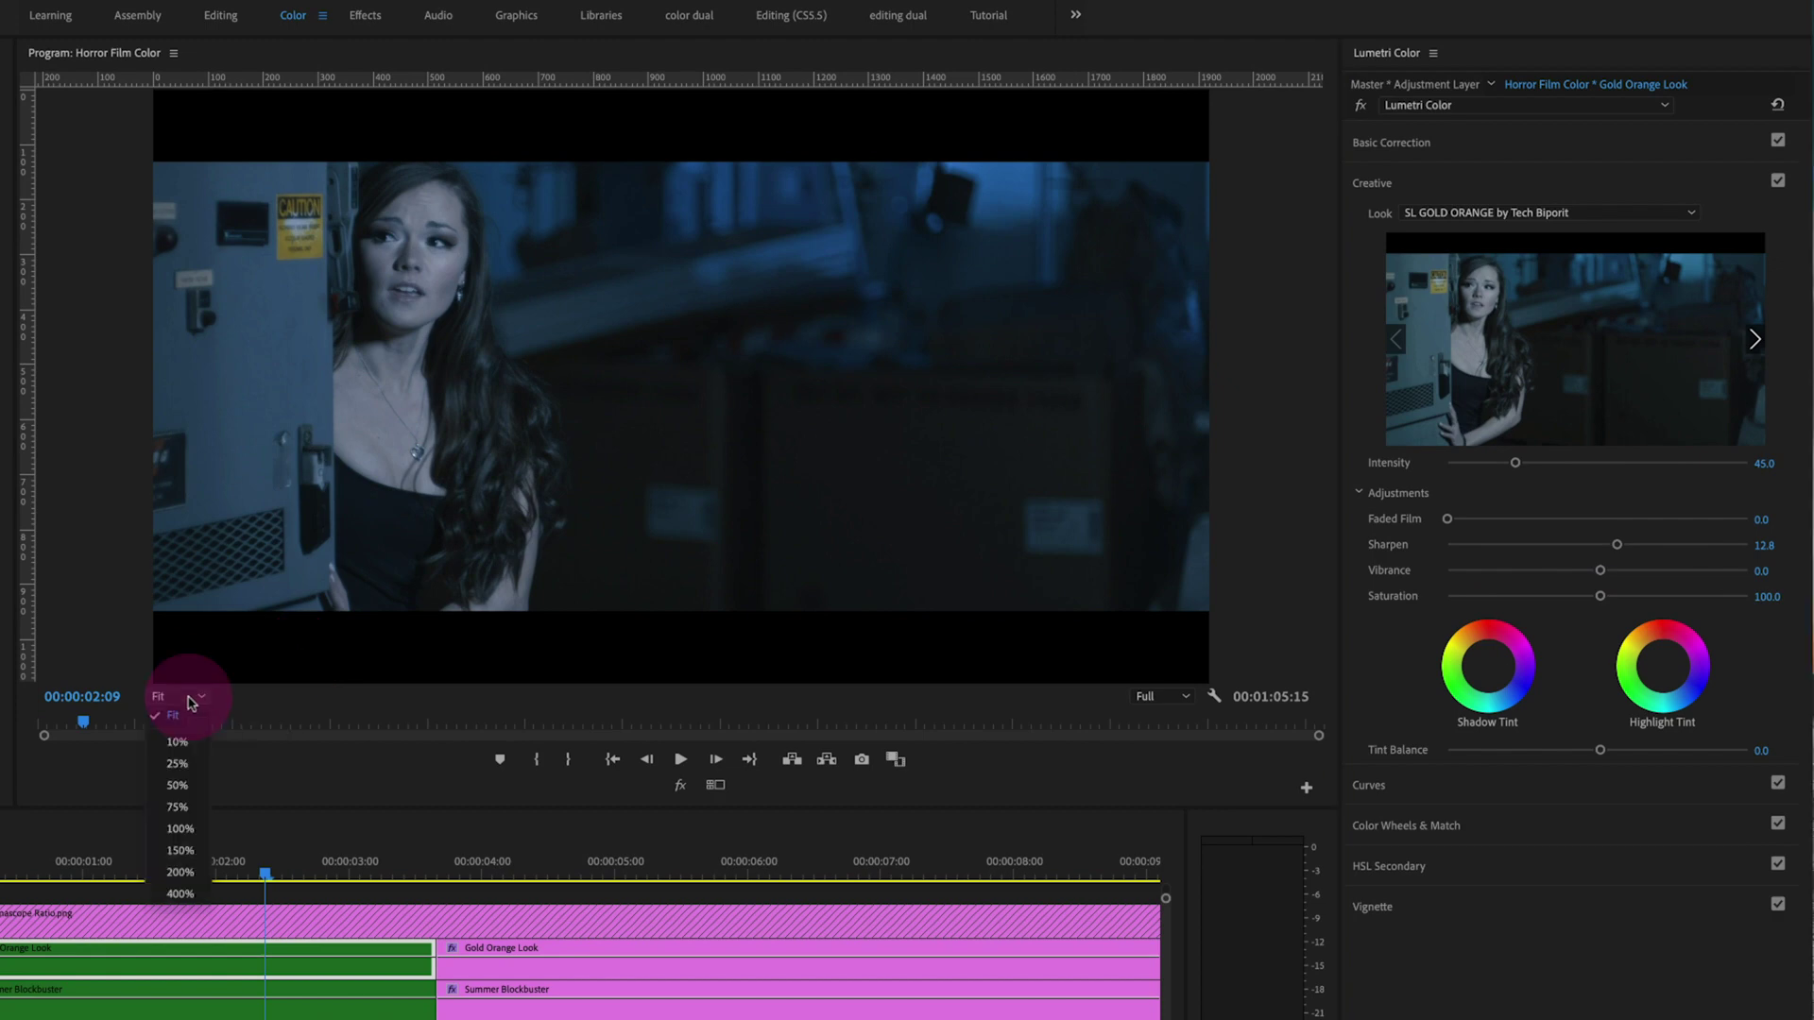
click(181, 872)
drag(291, 679, 88, 668)
drag(1319, 377, 1323, 303)
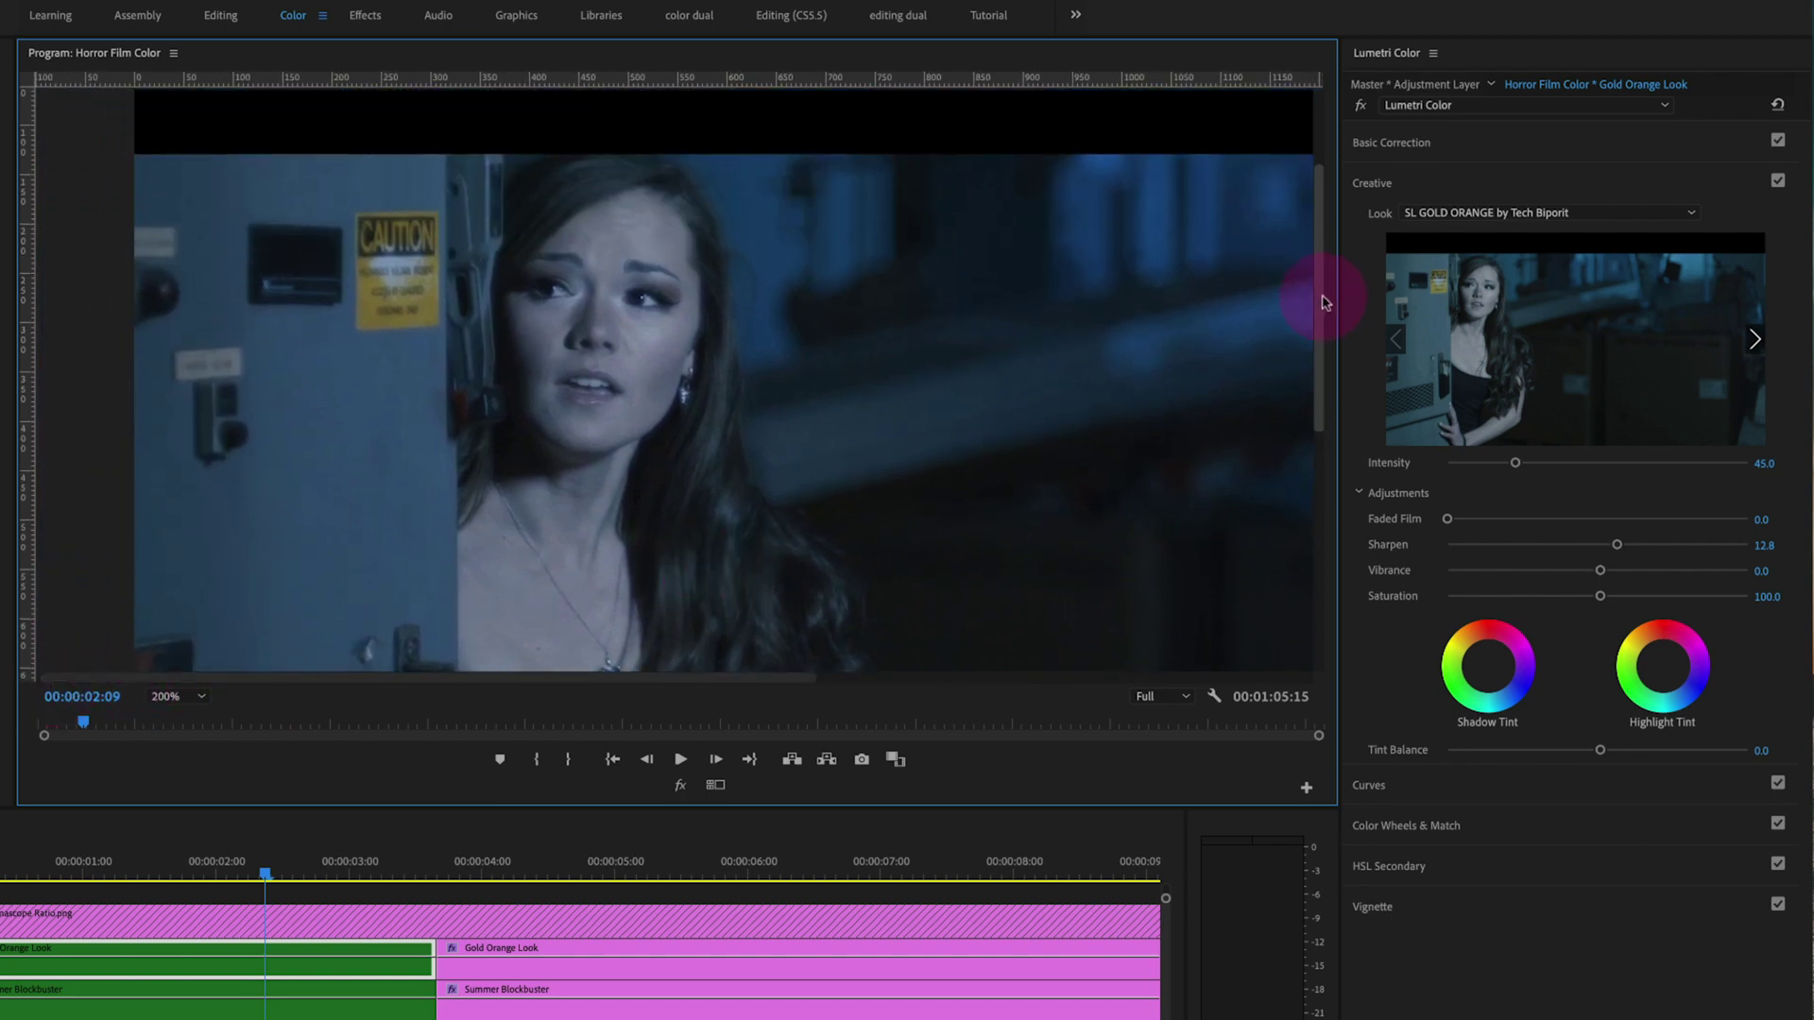
click(183, 697)
click(183, 874)
drag(524, 698, 259, 680)
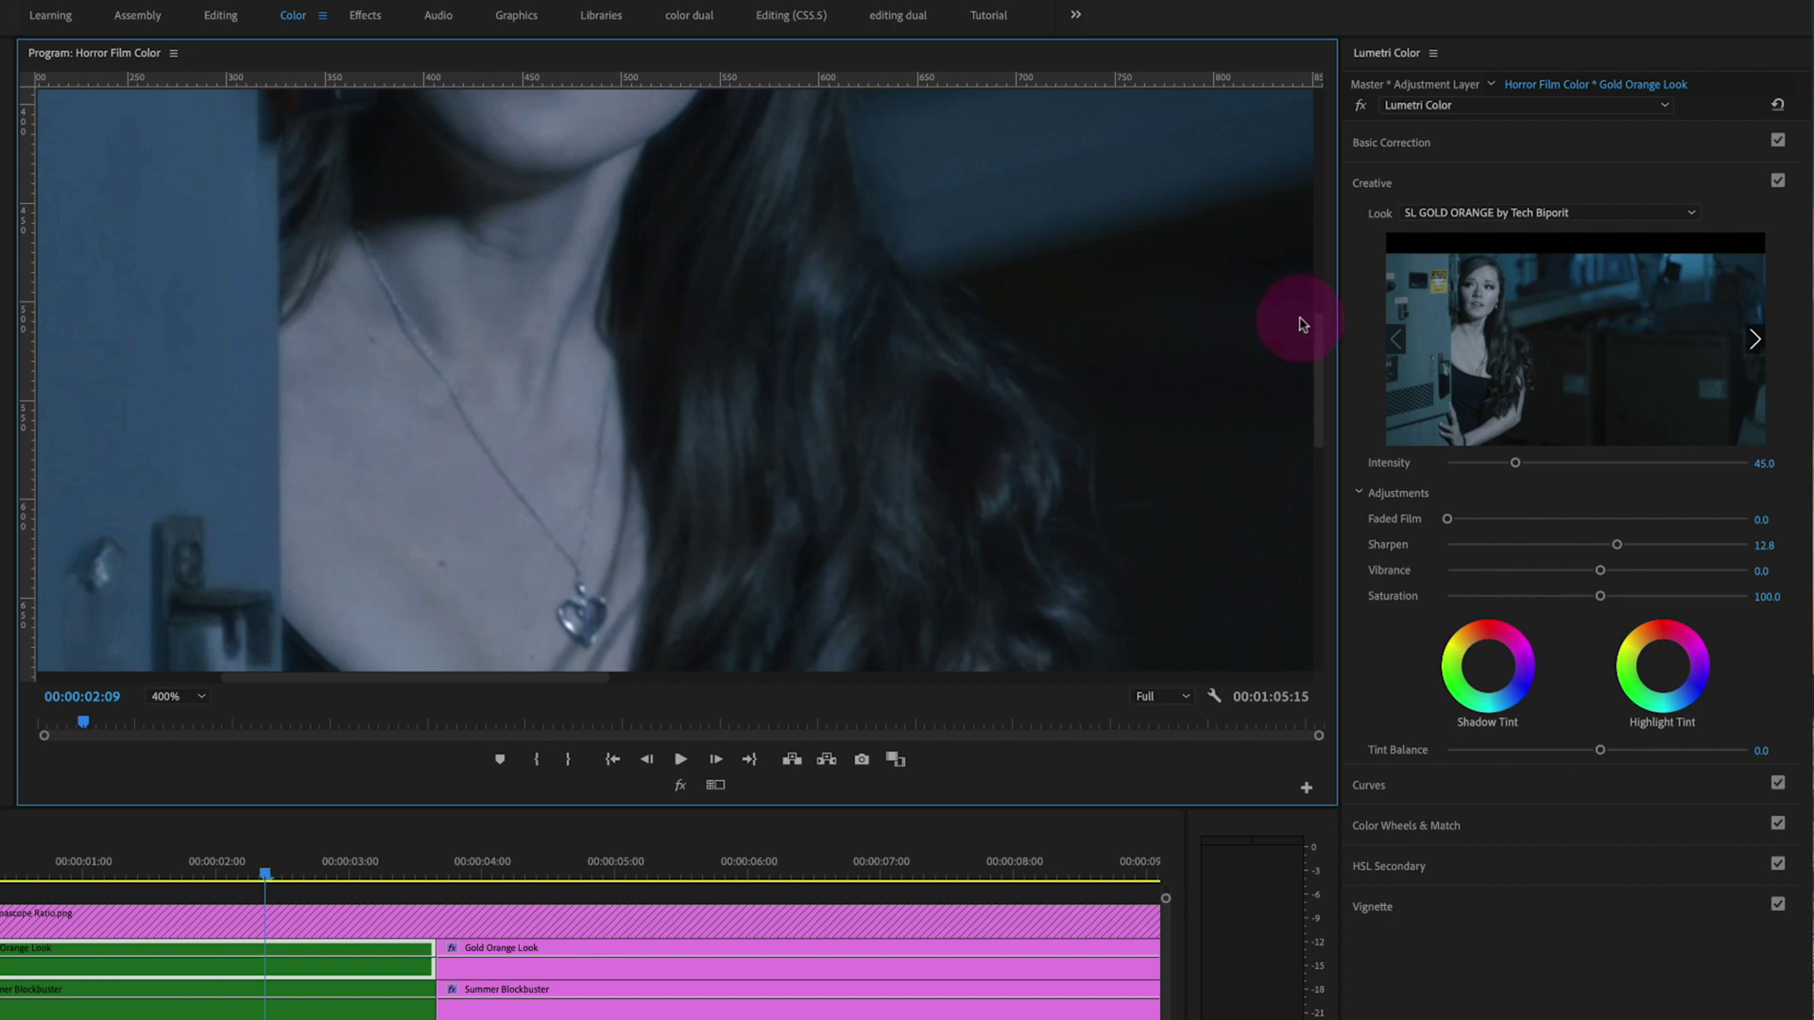
mouse_move(1302, 324)
mouse_down()
mouse_move(1316, 295)
mouse_move(1320, 324)
mouse_up()
Set the Gold Orange Look Sharpen to 14 and start raising Vibrance
click(1617, 546)
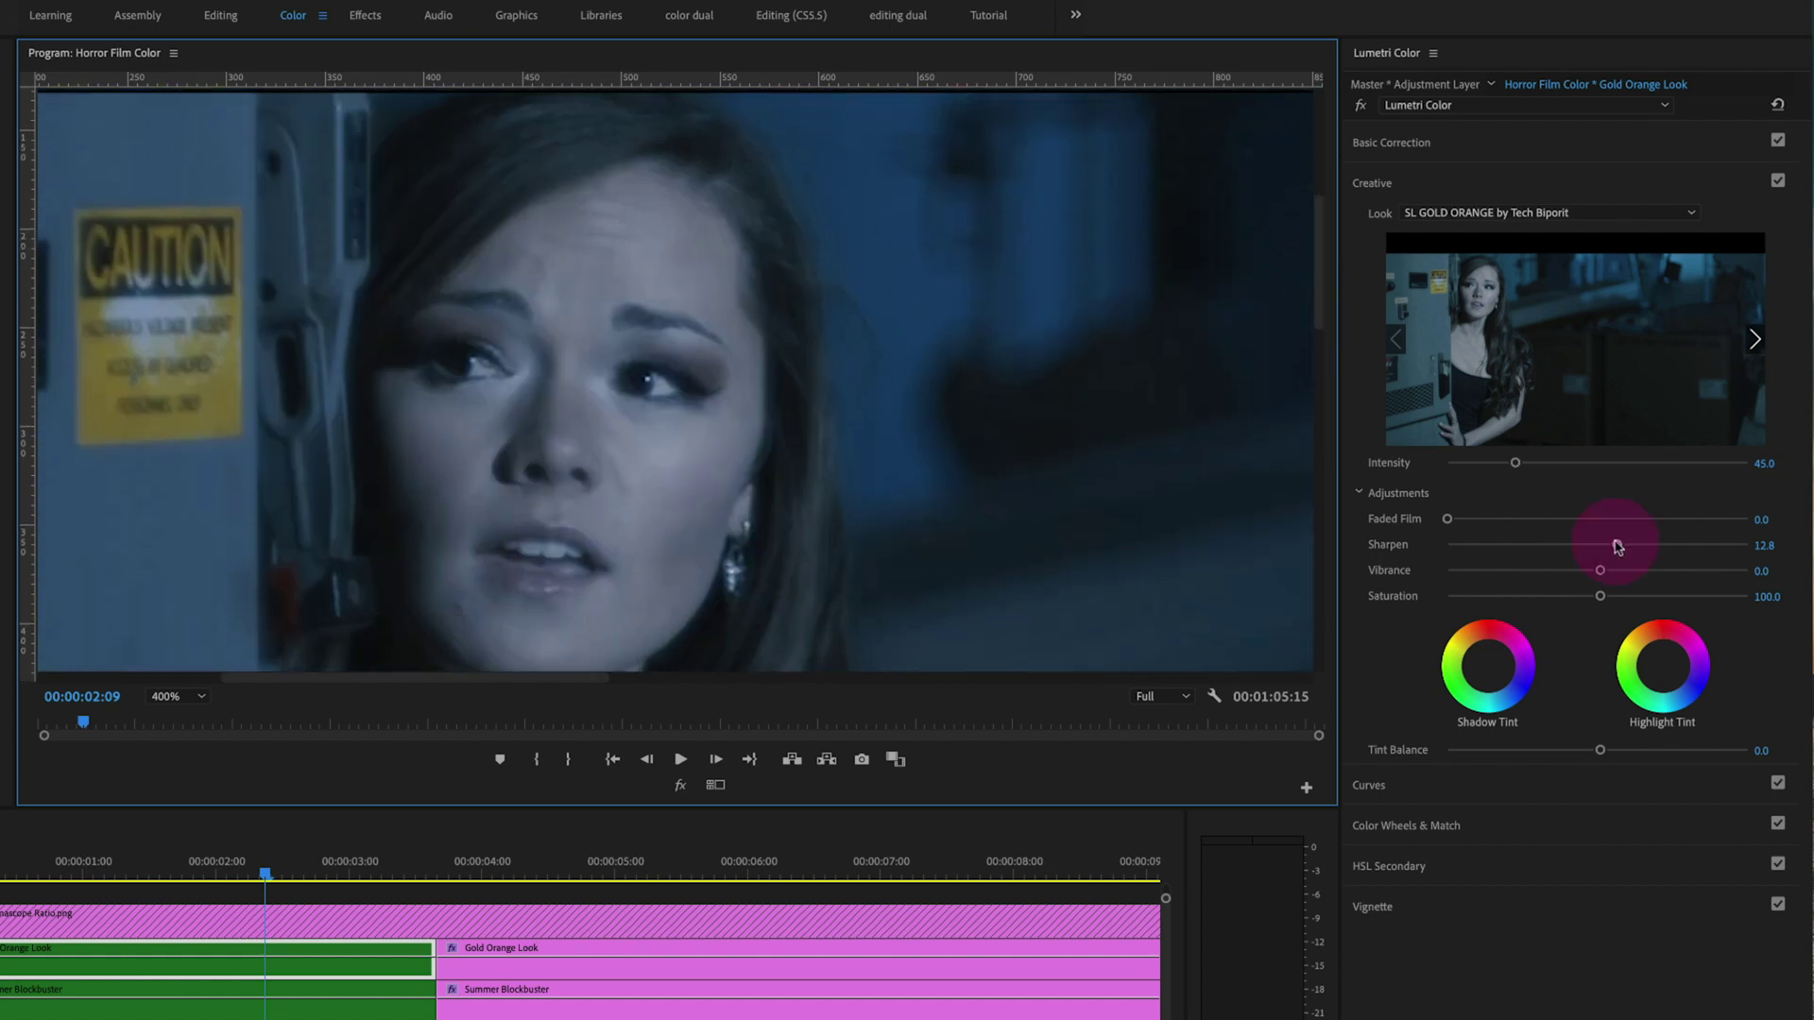
mouse_move(1618, 546)
mouse_down()
mouse_move(1763, 548)
mouse_move(1645, 555)
mouse_up()
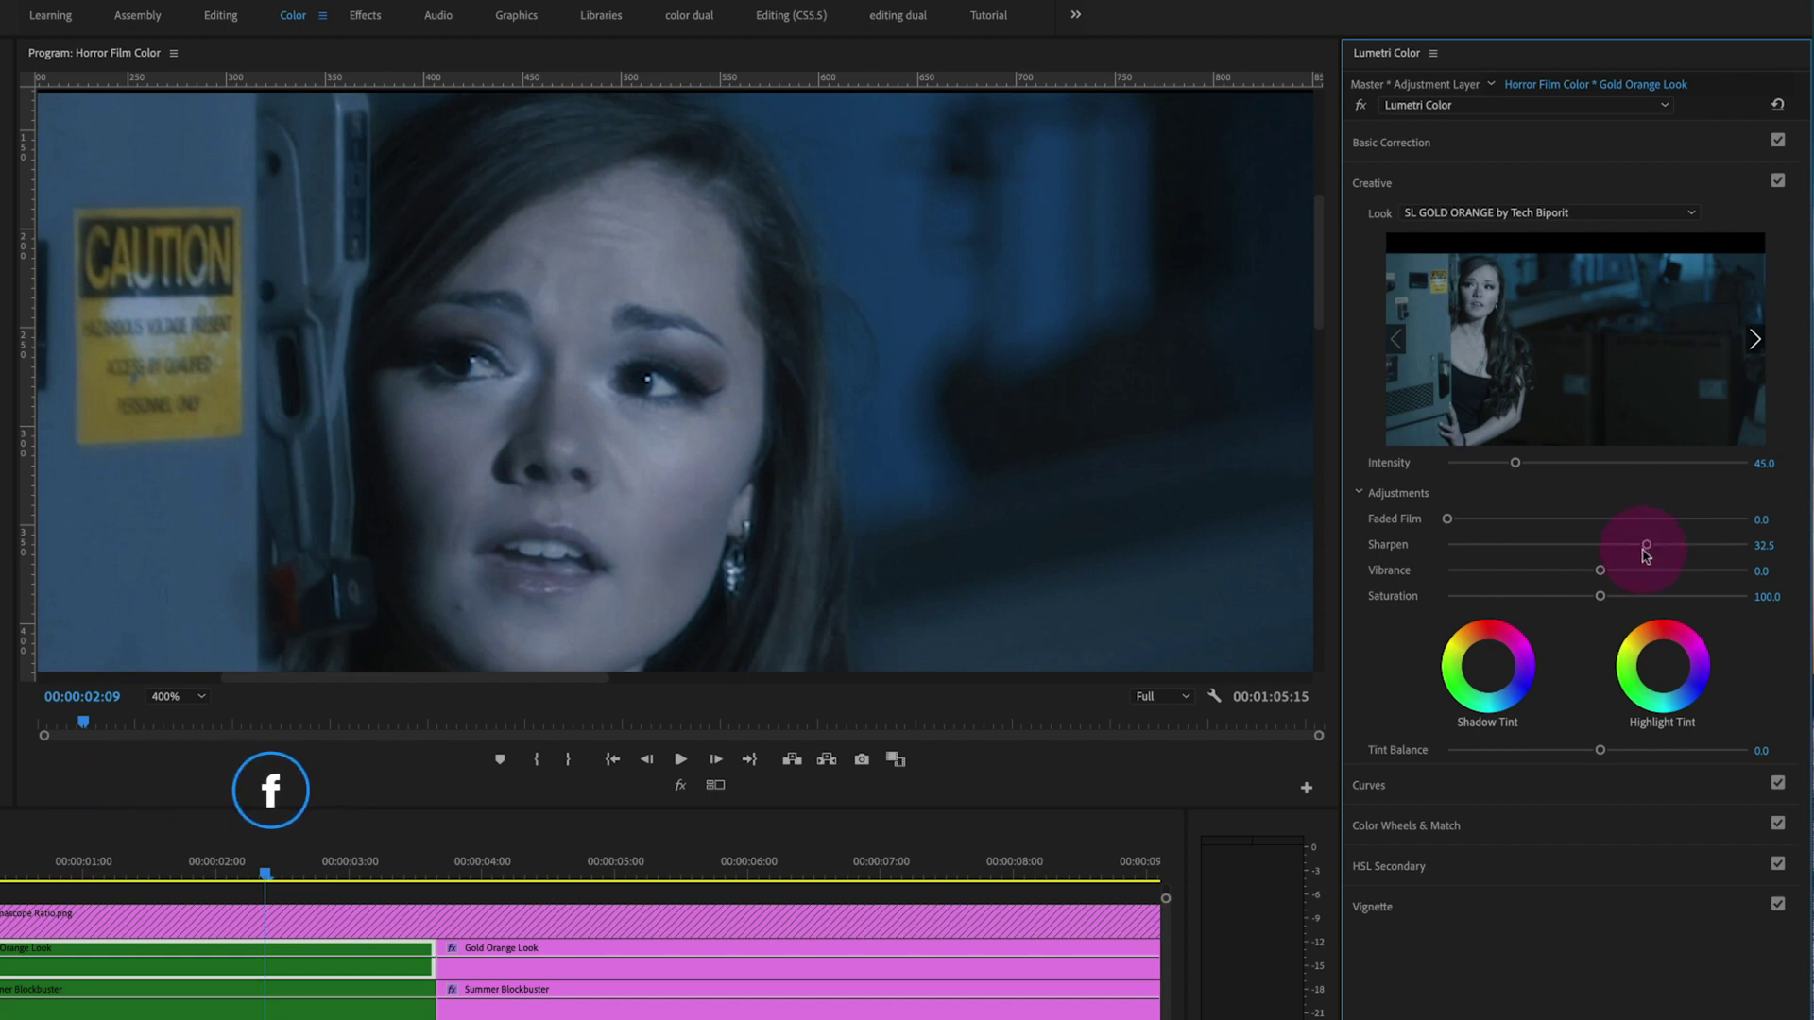
drag(1647, 546, 1784, 546)
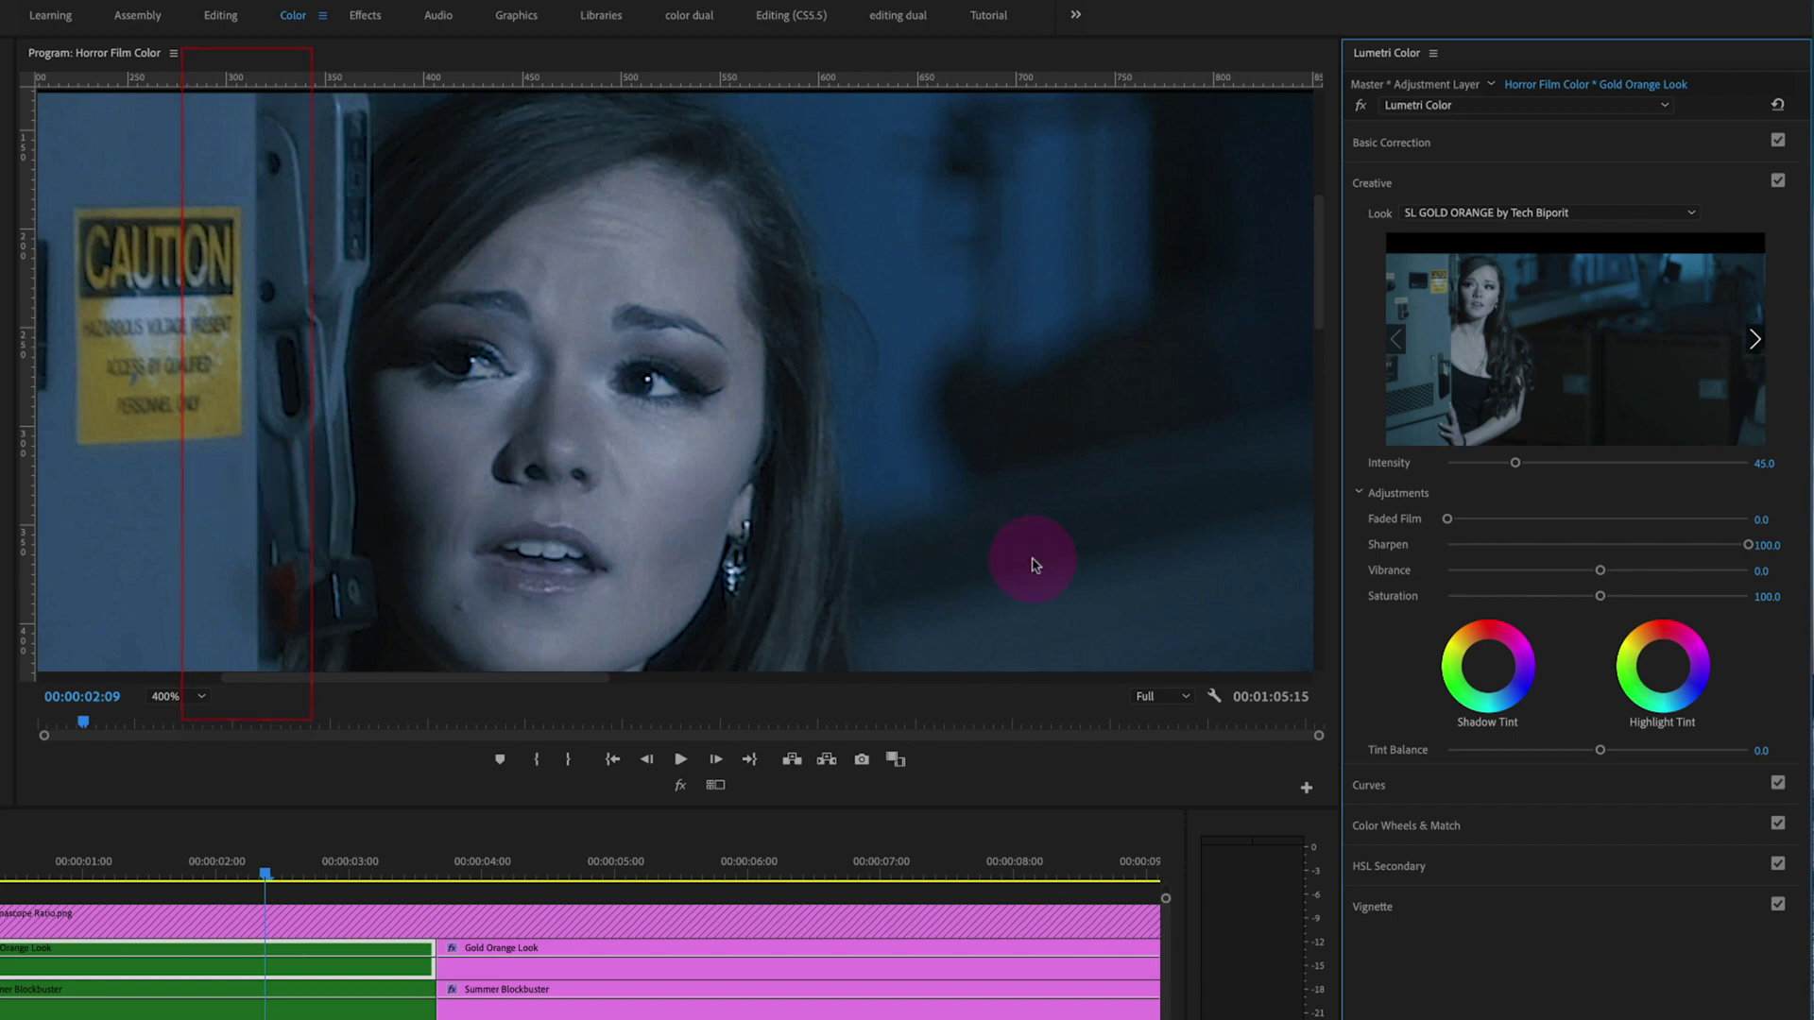
drag(1747, 549, 1807, 553)
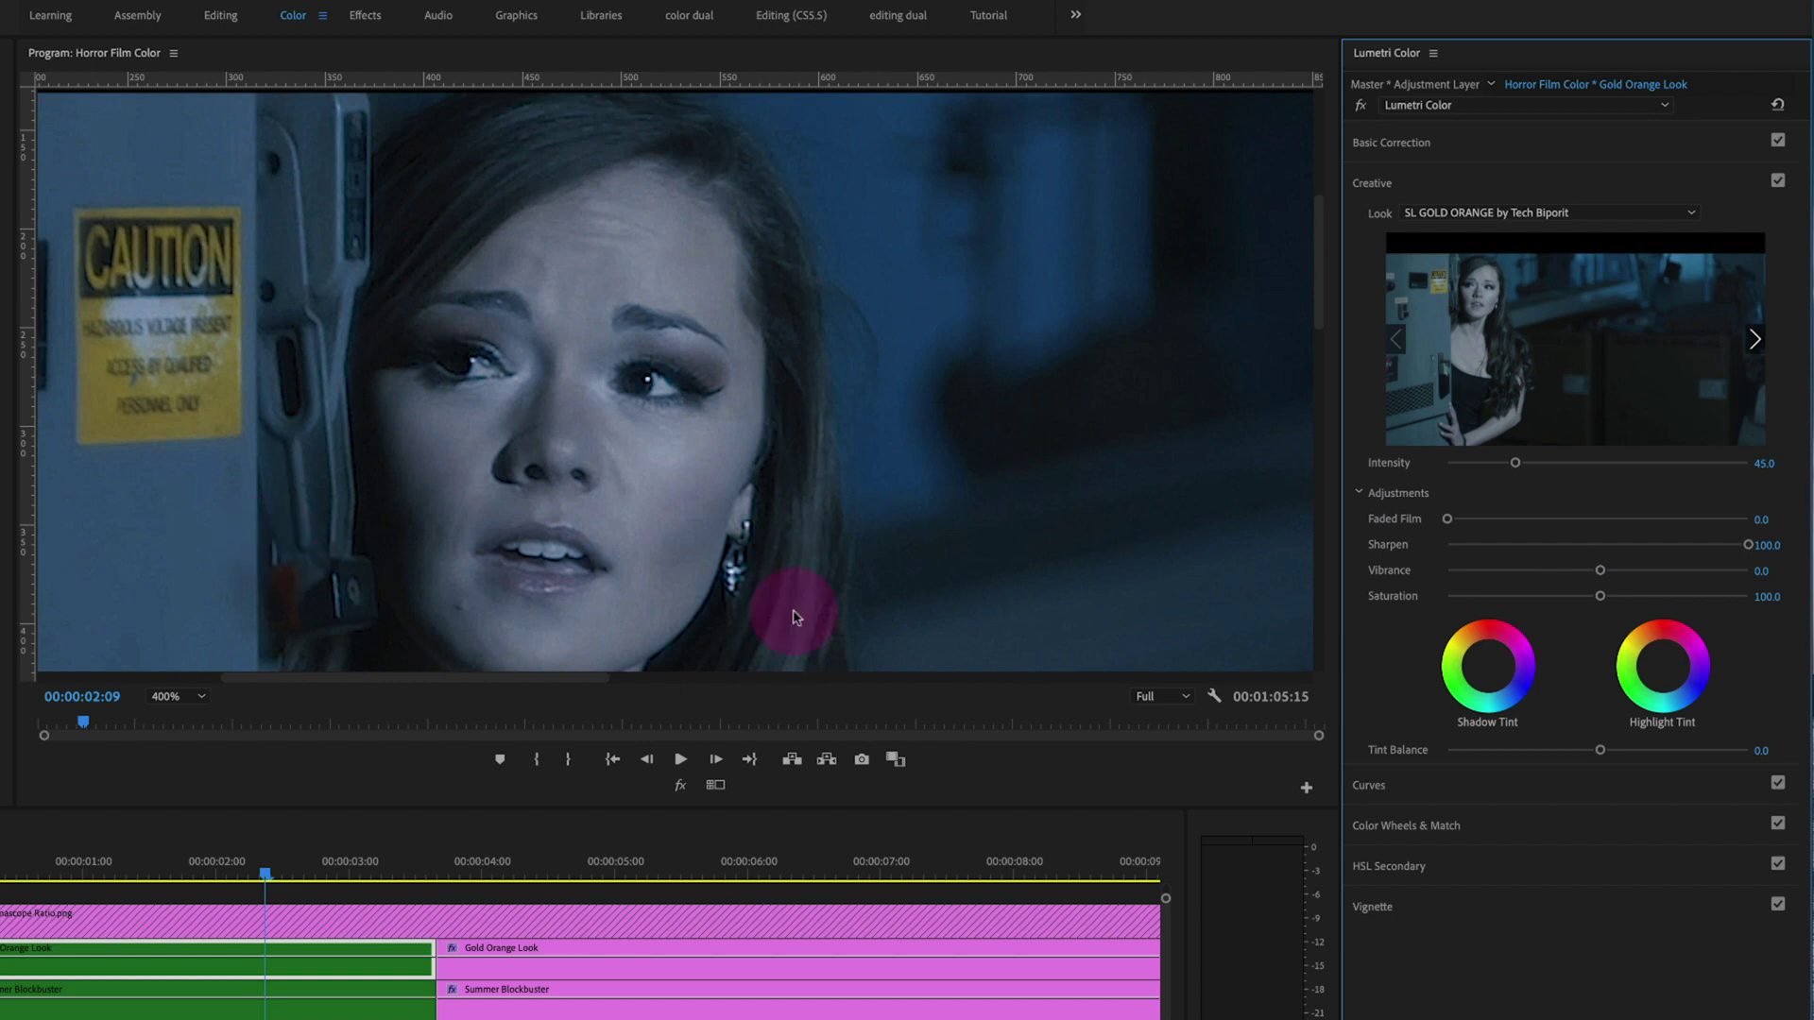
mouse_move(1748, 545)
mouse_down()
mouse_move(1624, 550)
mouse_move(1772, 546)
mouse_up()
click(1769, 545)
text(14)
key(Return)
mouse_move(1602, 570)
mouse_down()
mouse_move(1696, 571)
mouse_move(1573, 570)
mouse_move(1611, 568)
mouse_up()
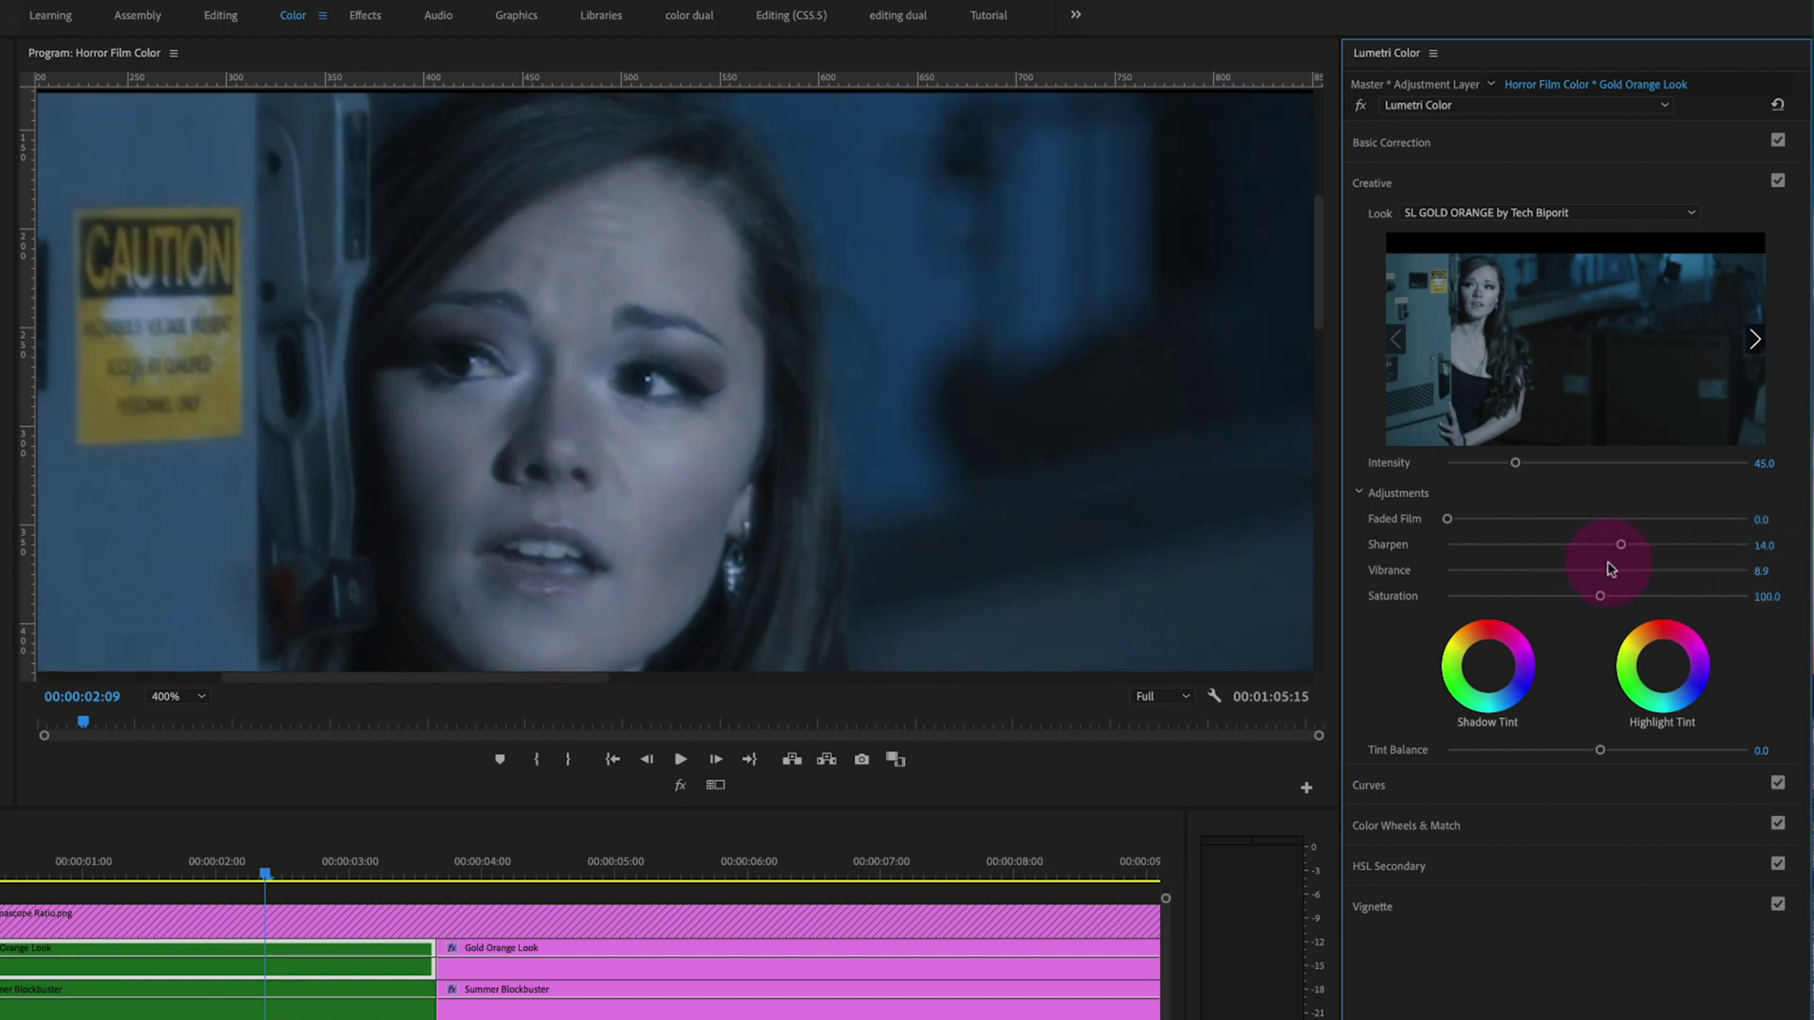
click(1762, 570)
Enter Vibrance 2 and return the Program monitor zoom to Fit
text(2)
click(1386, 612)
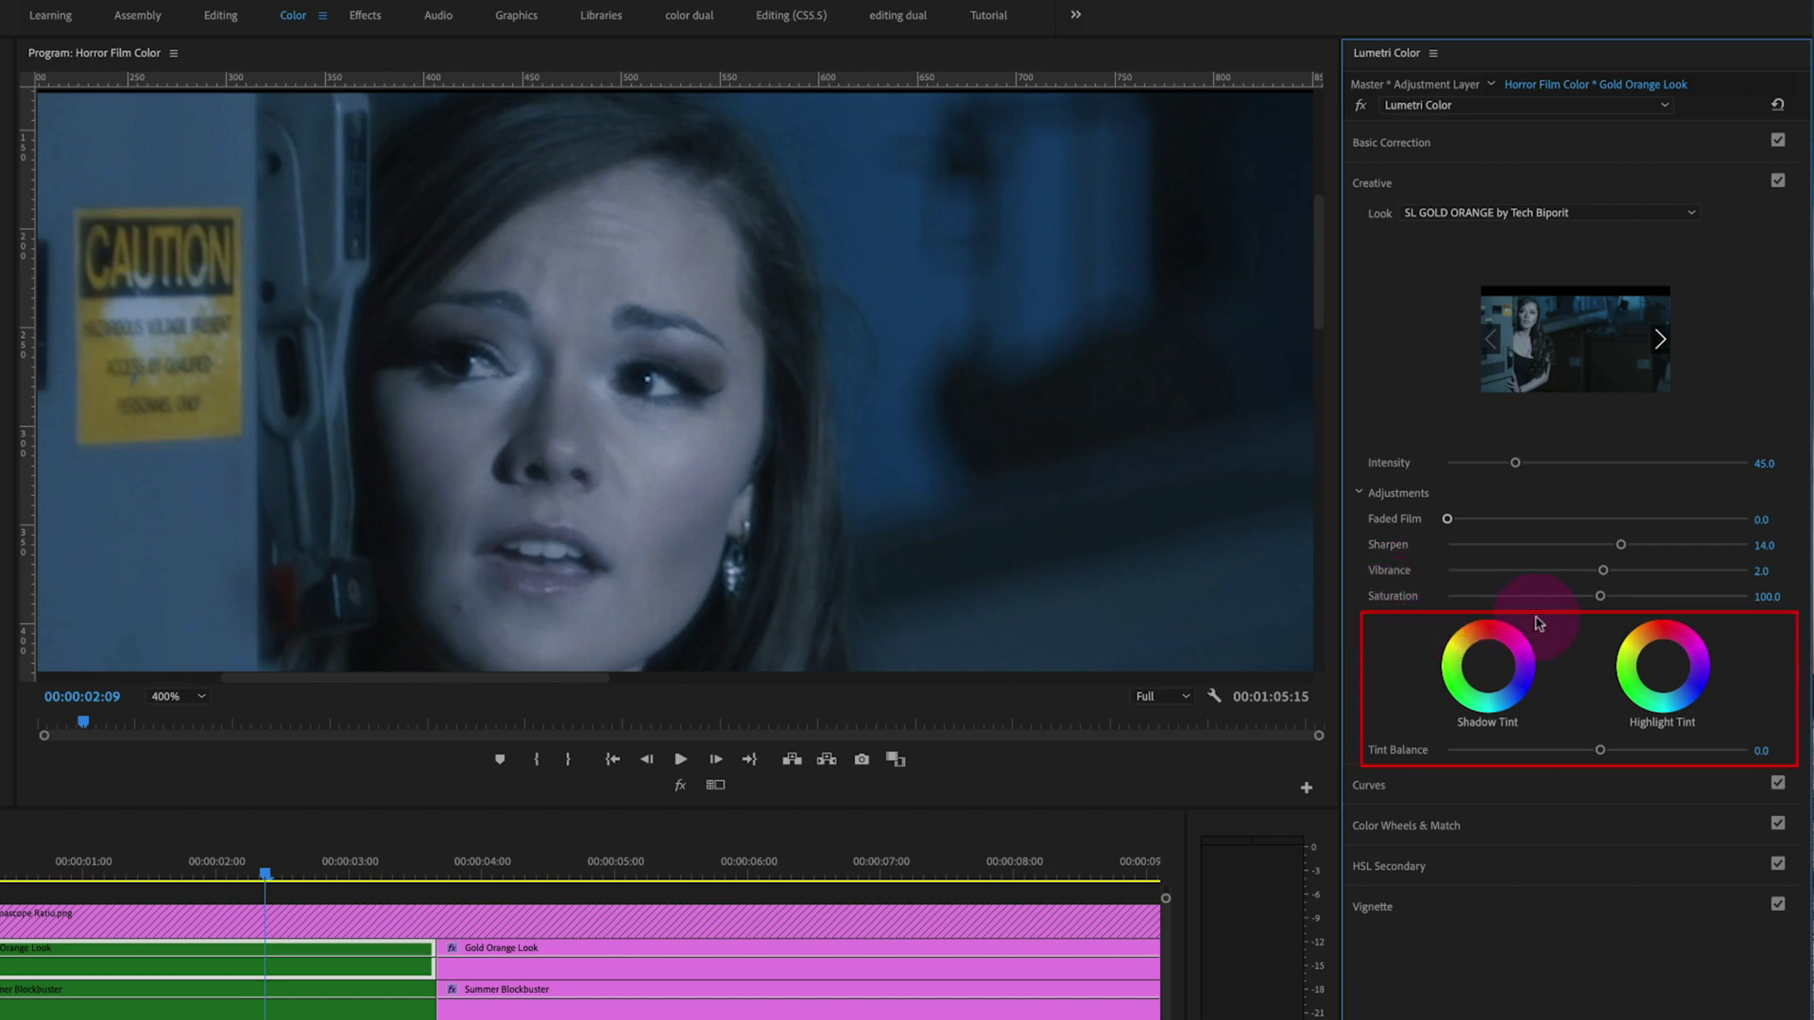
click(178, 697)
click(180, 717)
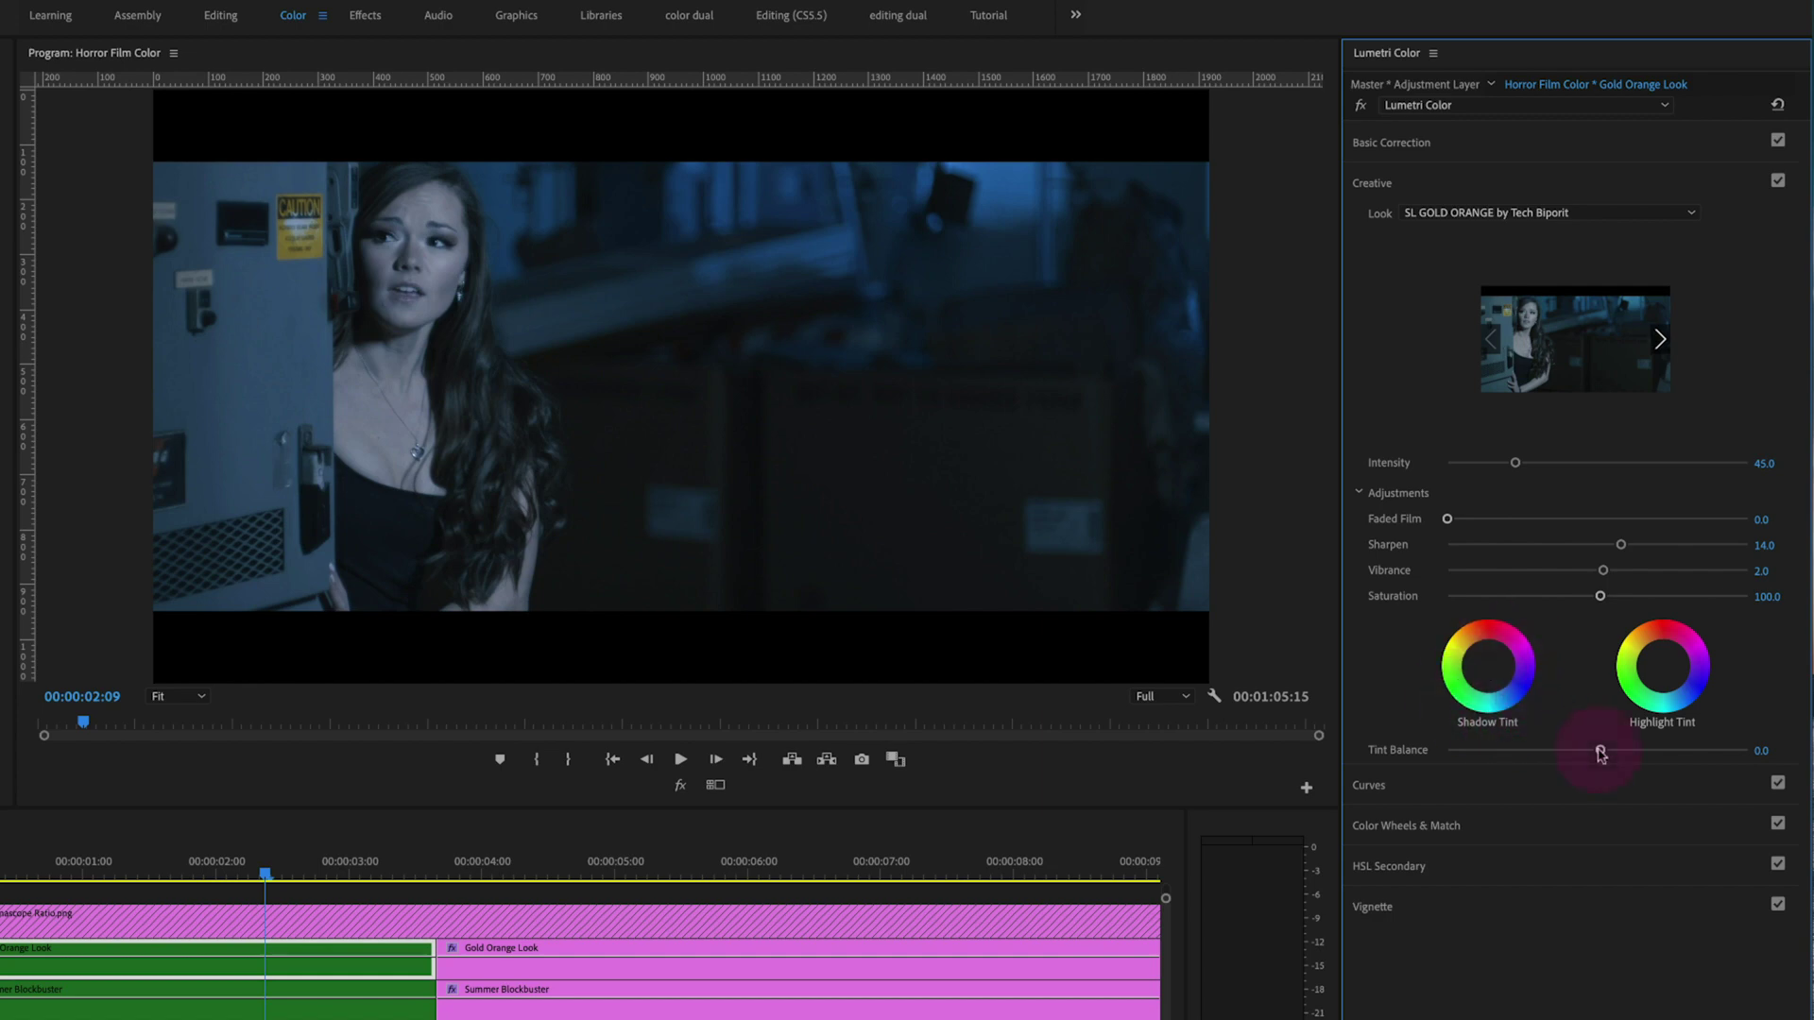
Try shadow tint colours and Tint Balance values between -91.5 and 100
drag(1601, 753, 1424, 756)
click(1469, 641)
drag(1472, 634, 1471, 633)
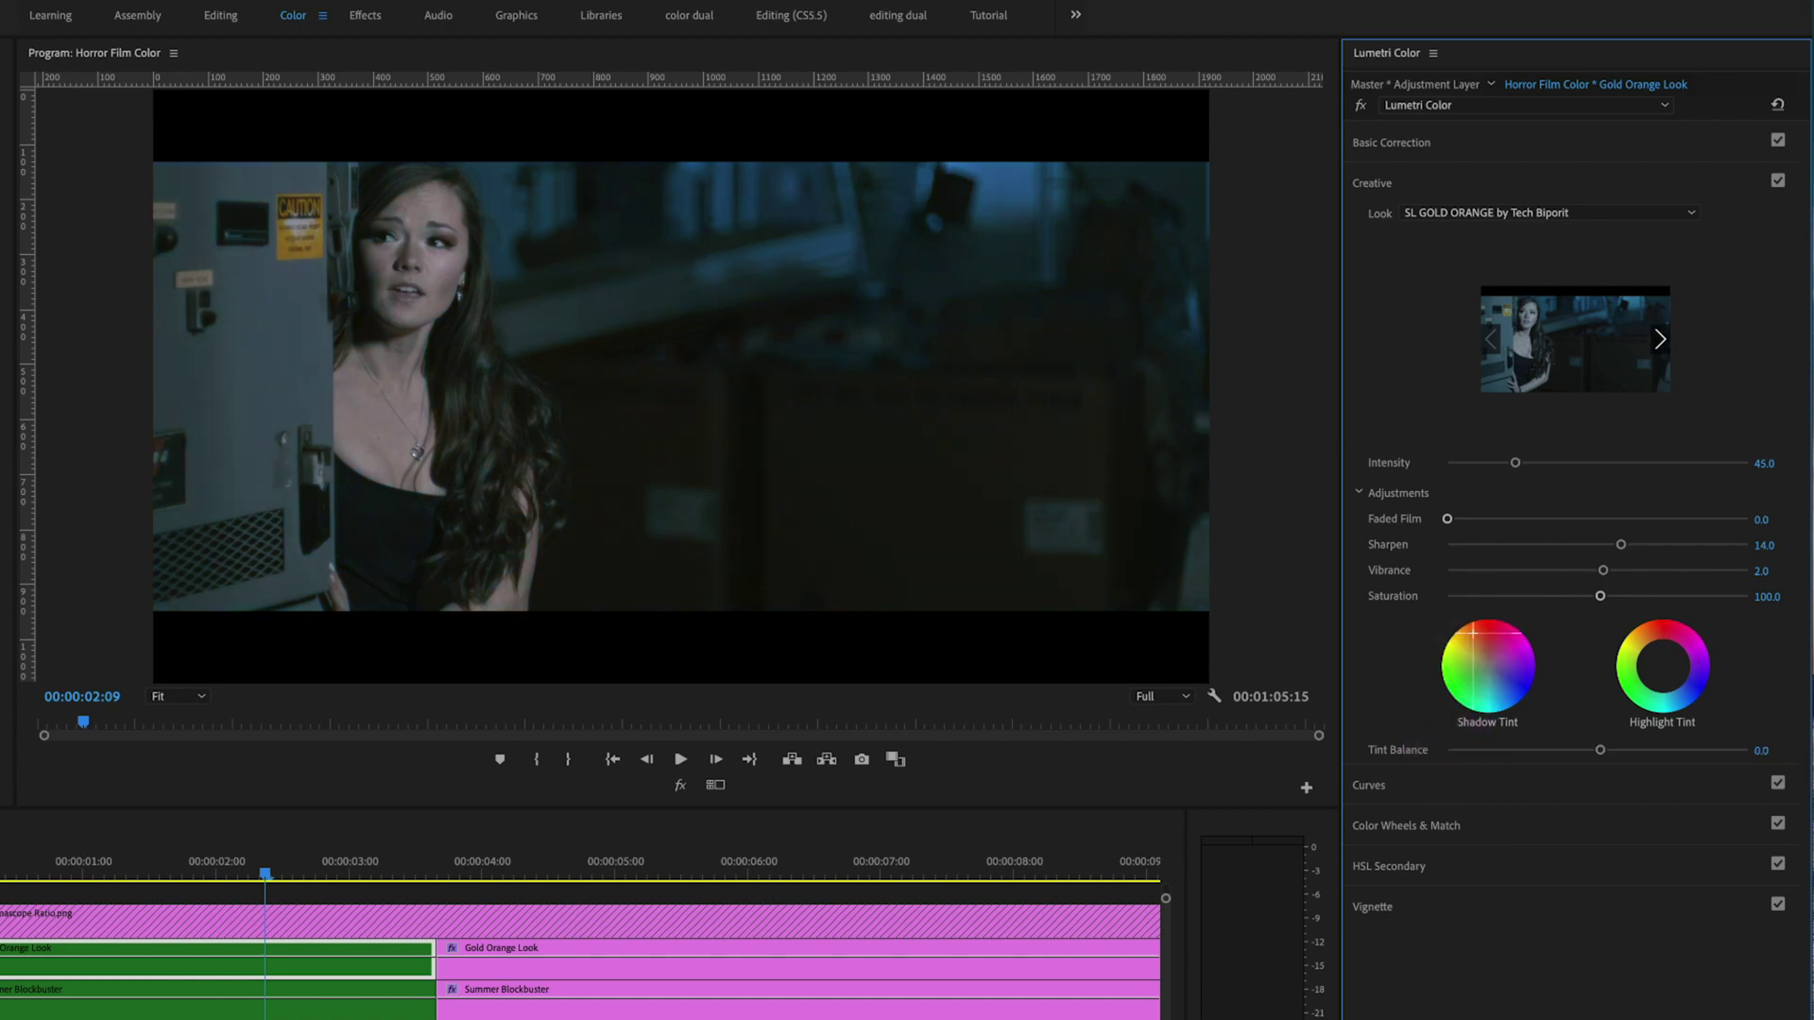
click(1572, 690)
drag(1607, 752, 1771, 753)
click(653, 378)
click(416, 302)
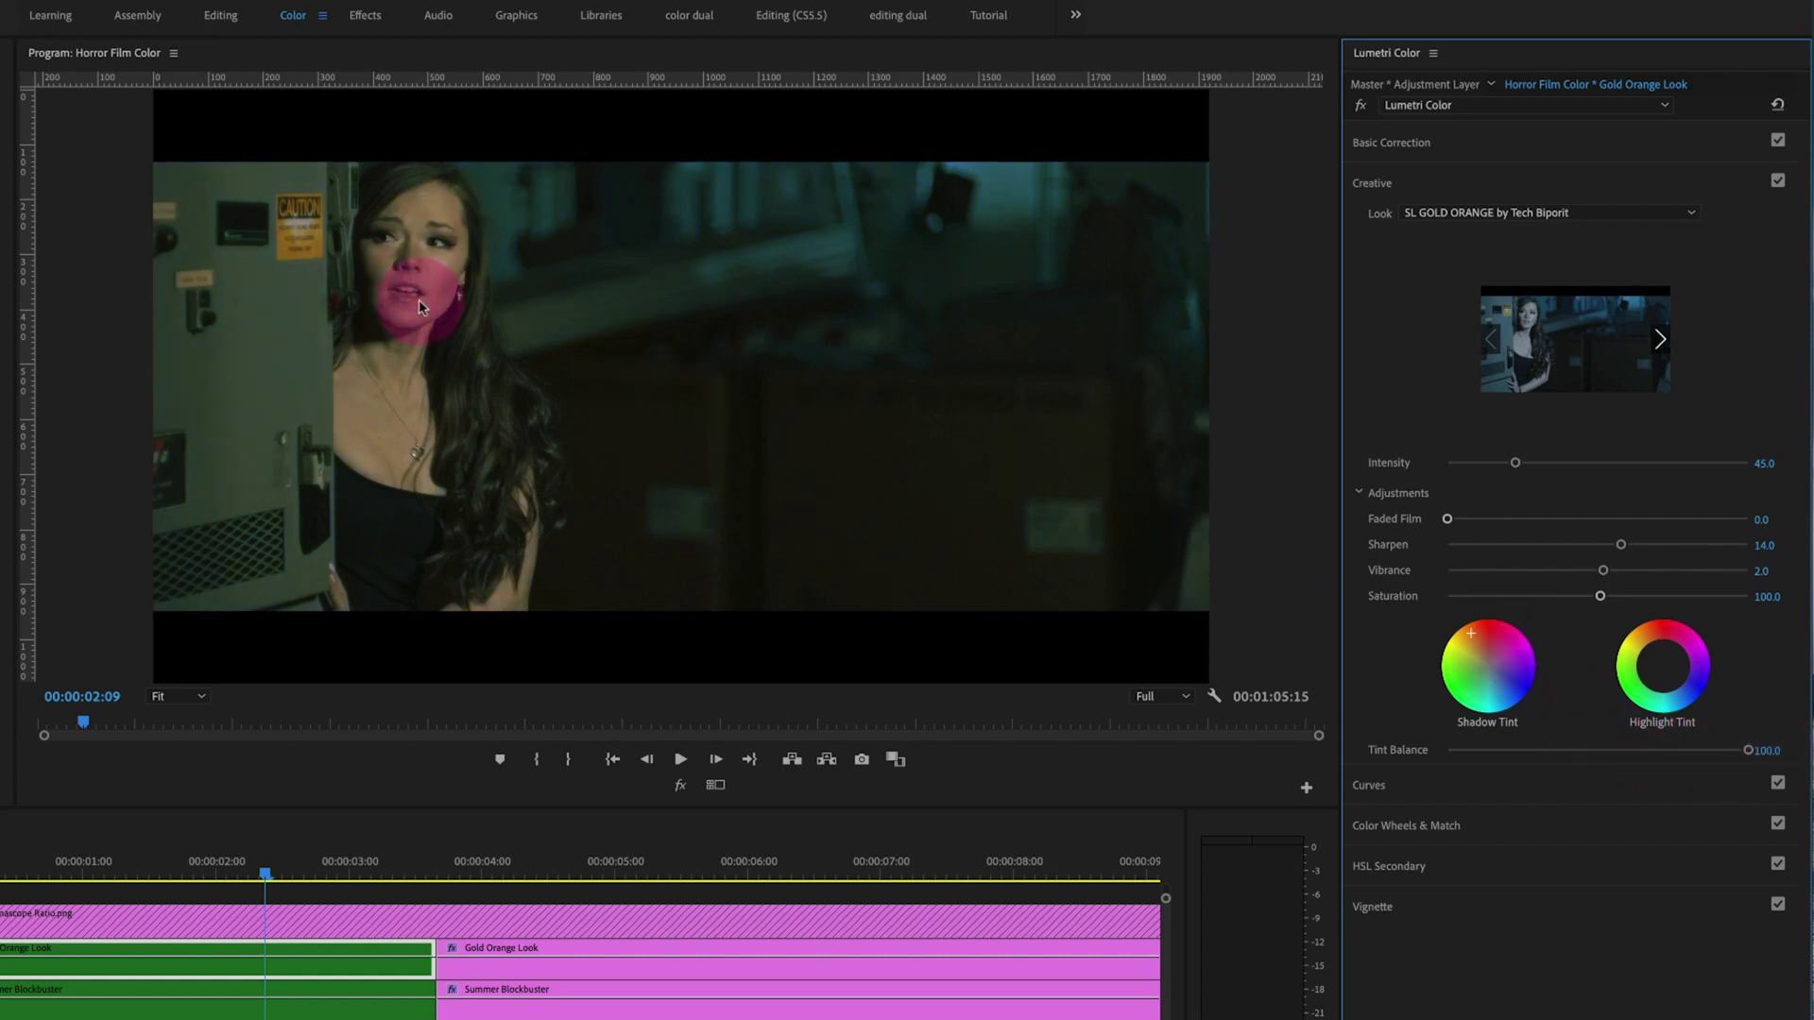
After swinging Tint Balance to -100, reset the shadow tint to neutral and Tint Balance to 0
click(1748, 750)
drag(1748, 753, 1446, 753)
click(749, 591)
click(1124, 569)
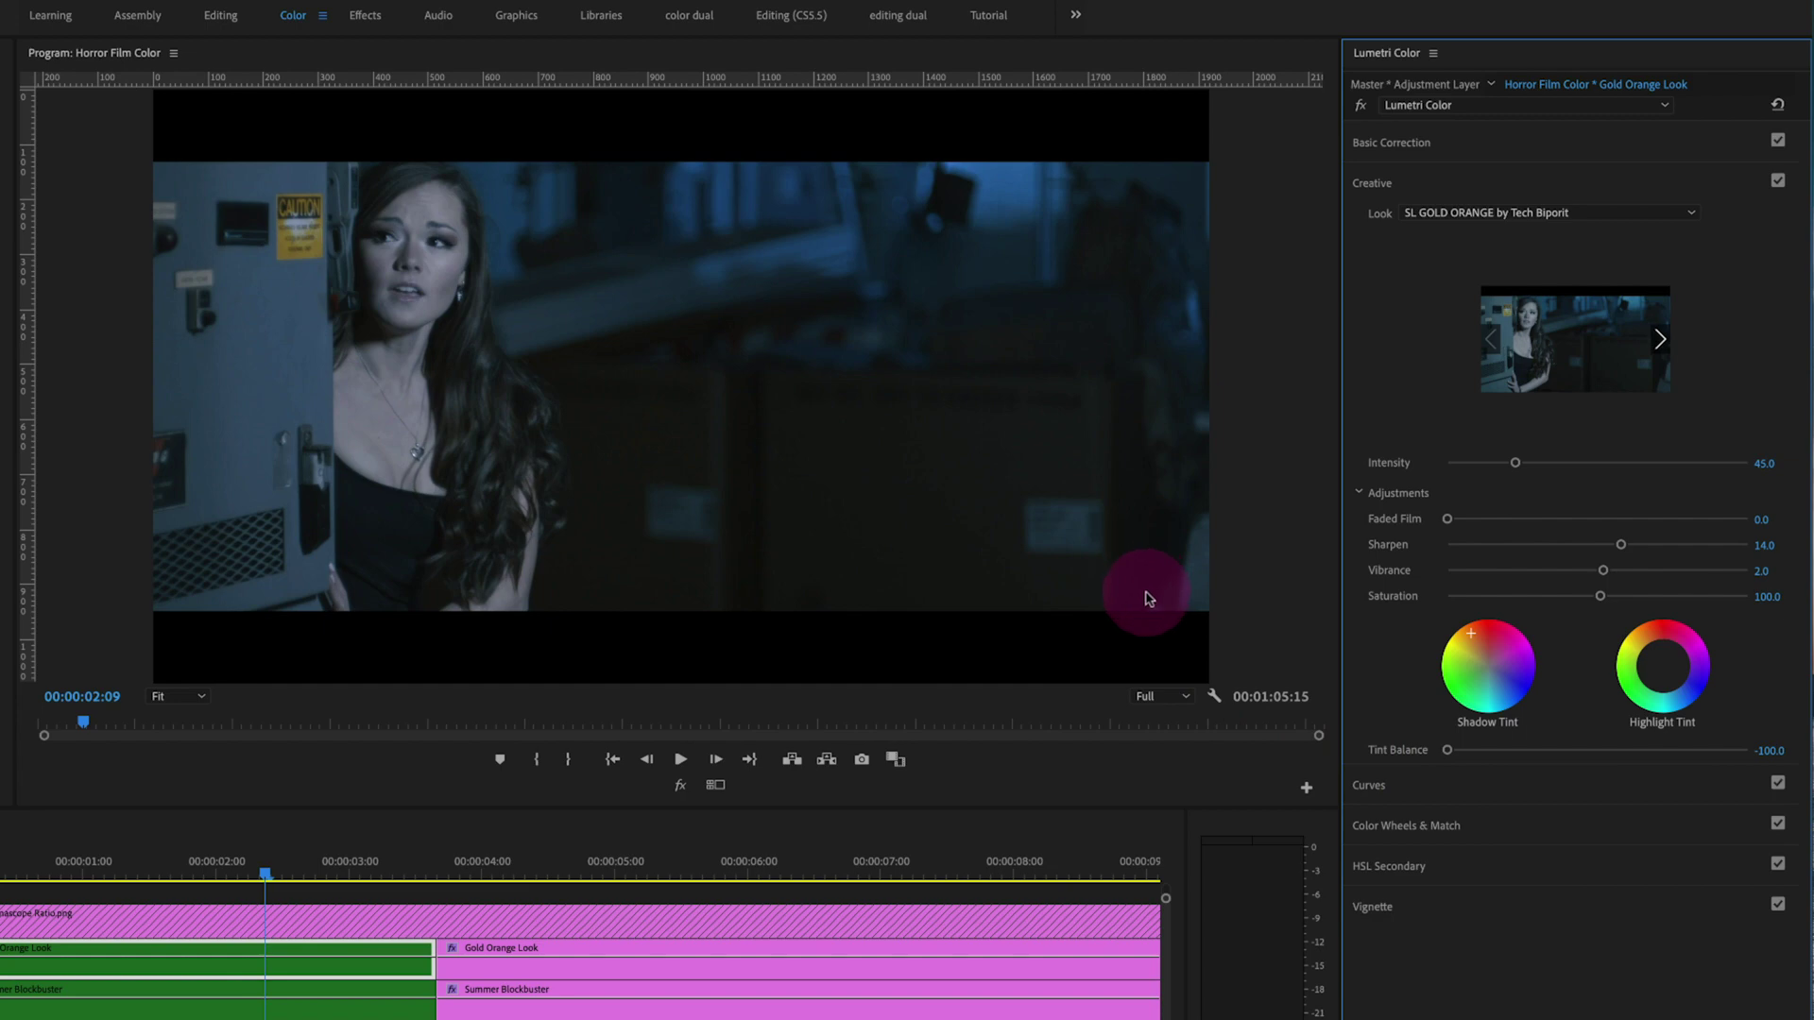
double_click(1479, 666)
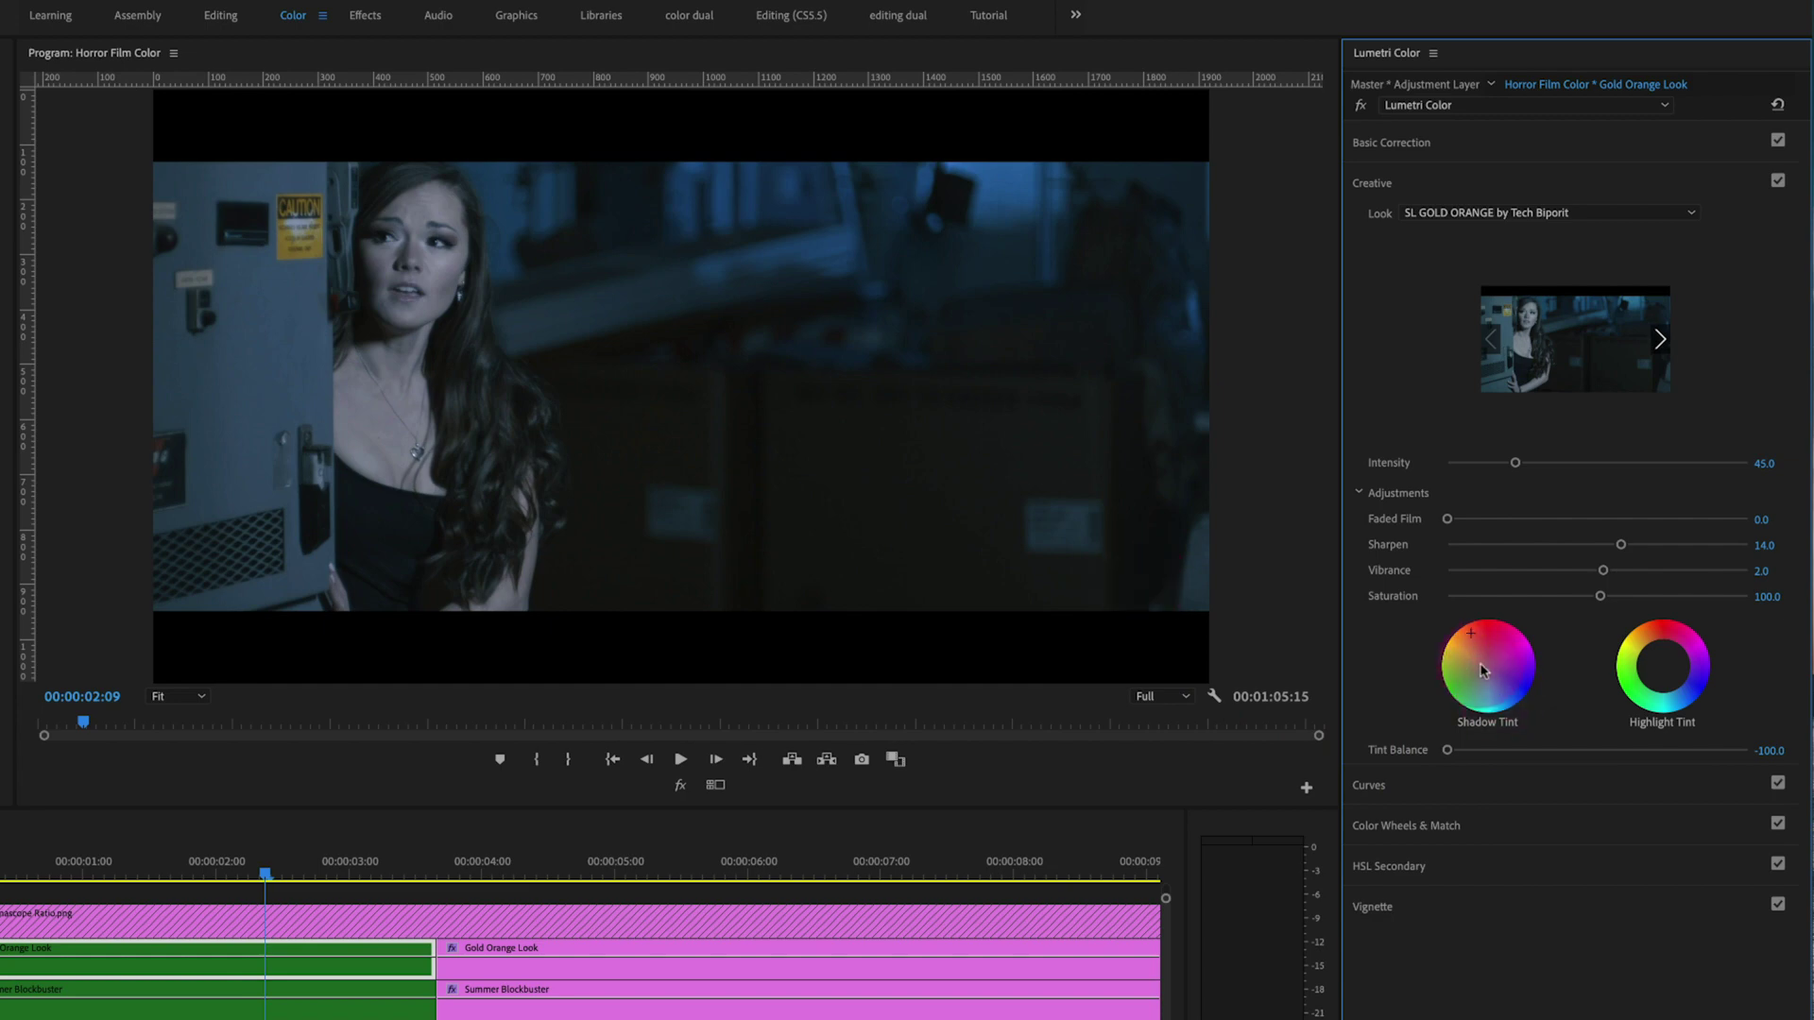
drag(1447, 751, 1452, 753)
double_click(1452, 751)
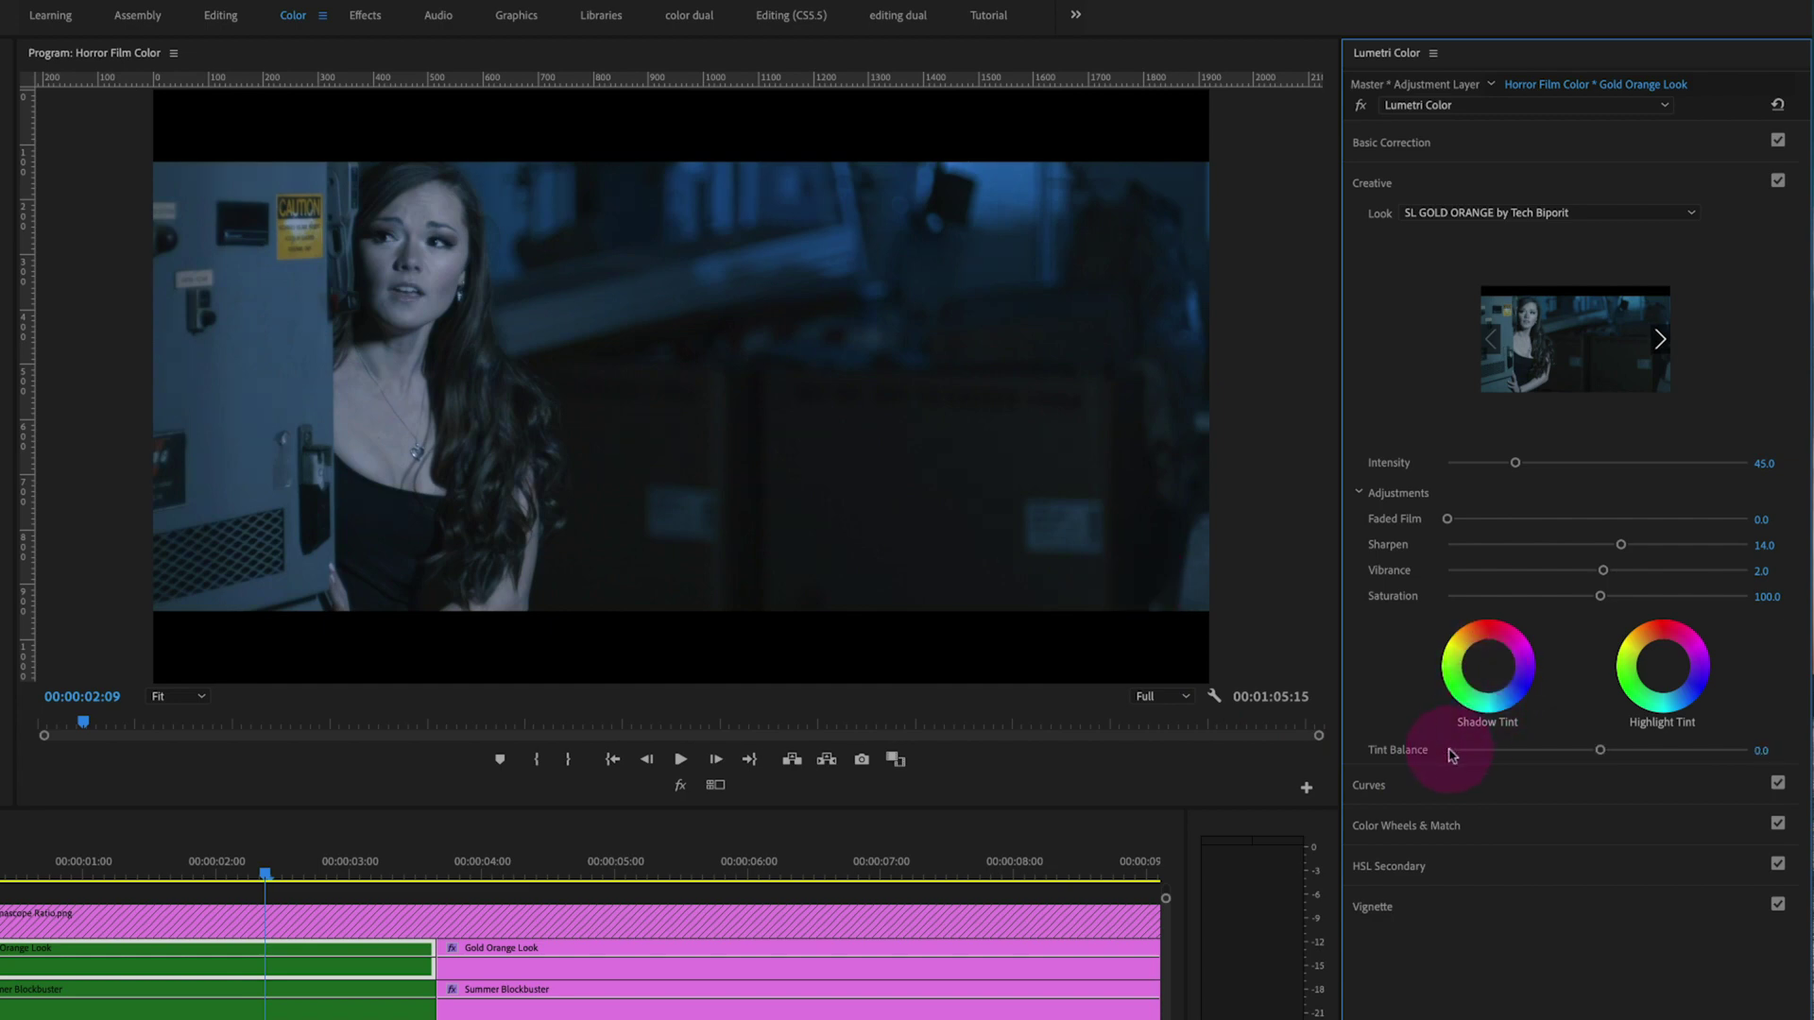
Collapse Creative and expand Curves to show the RGB Curves graph
click(1380, 184)
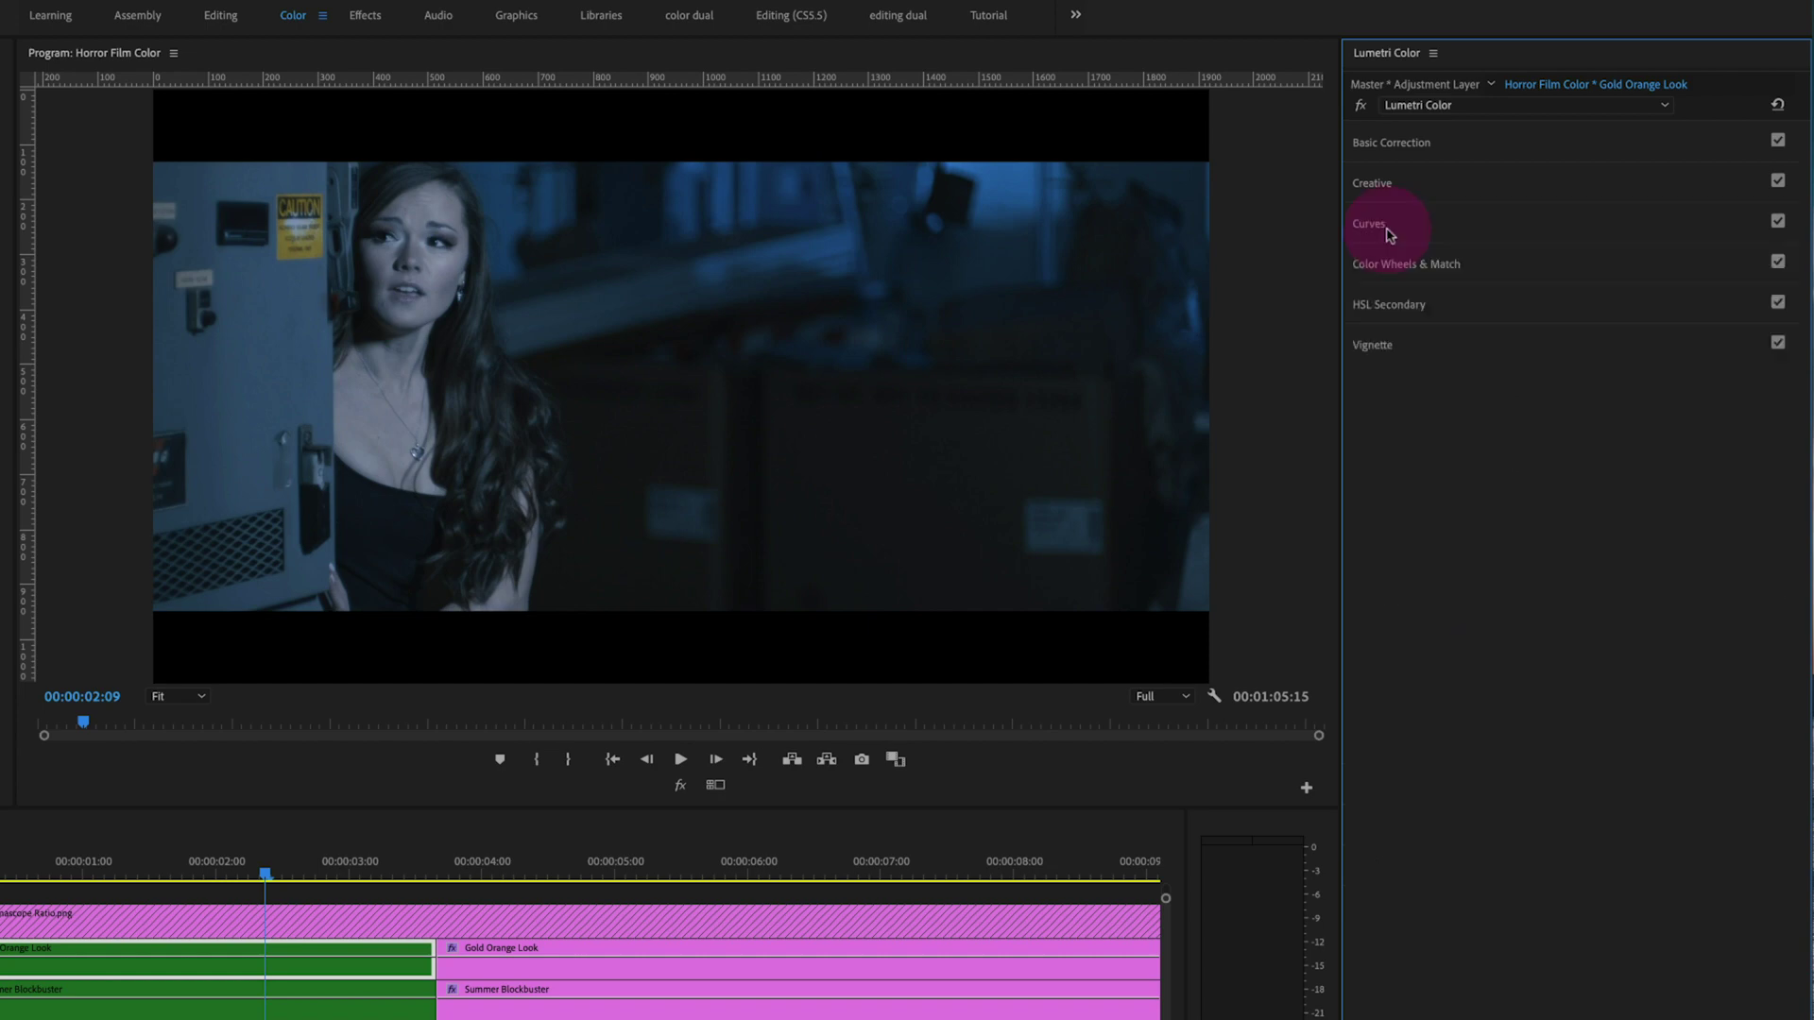
click(1387, 229)
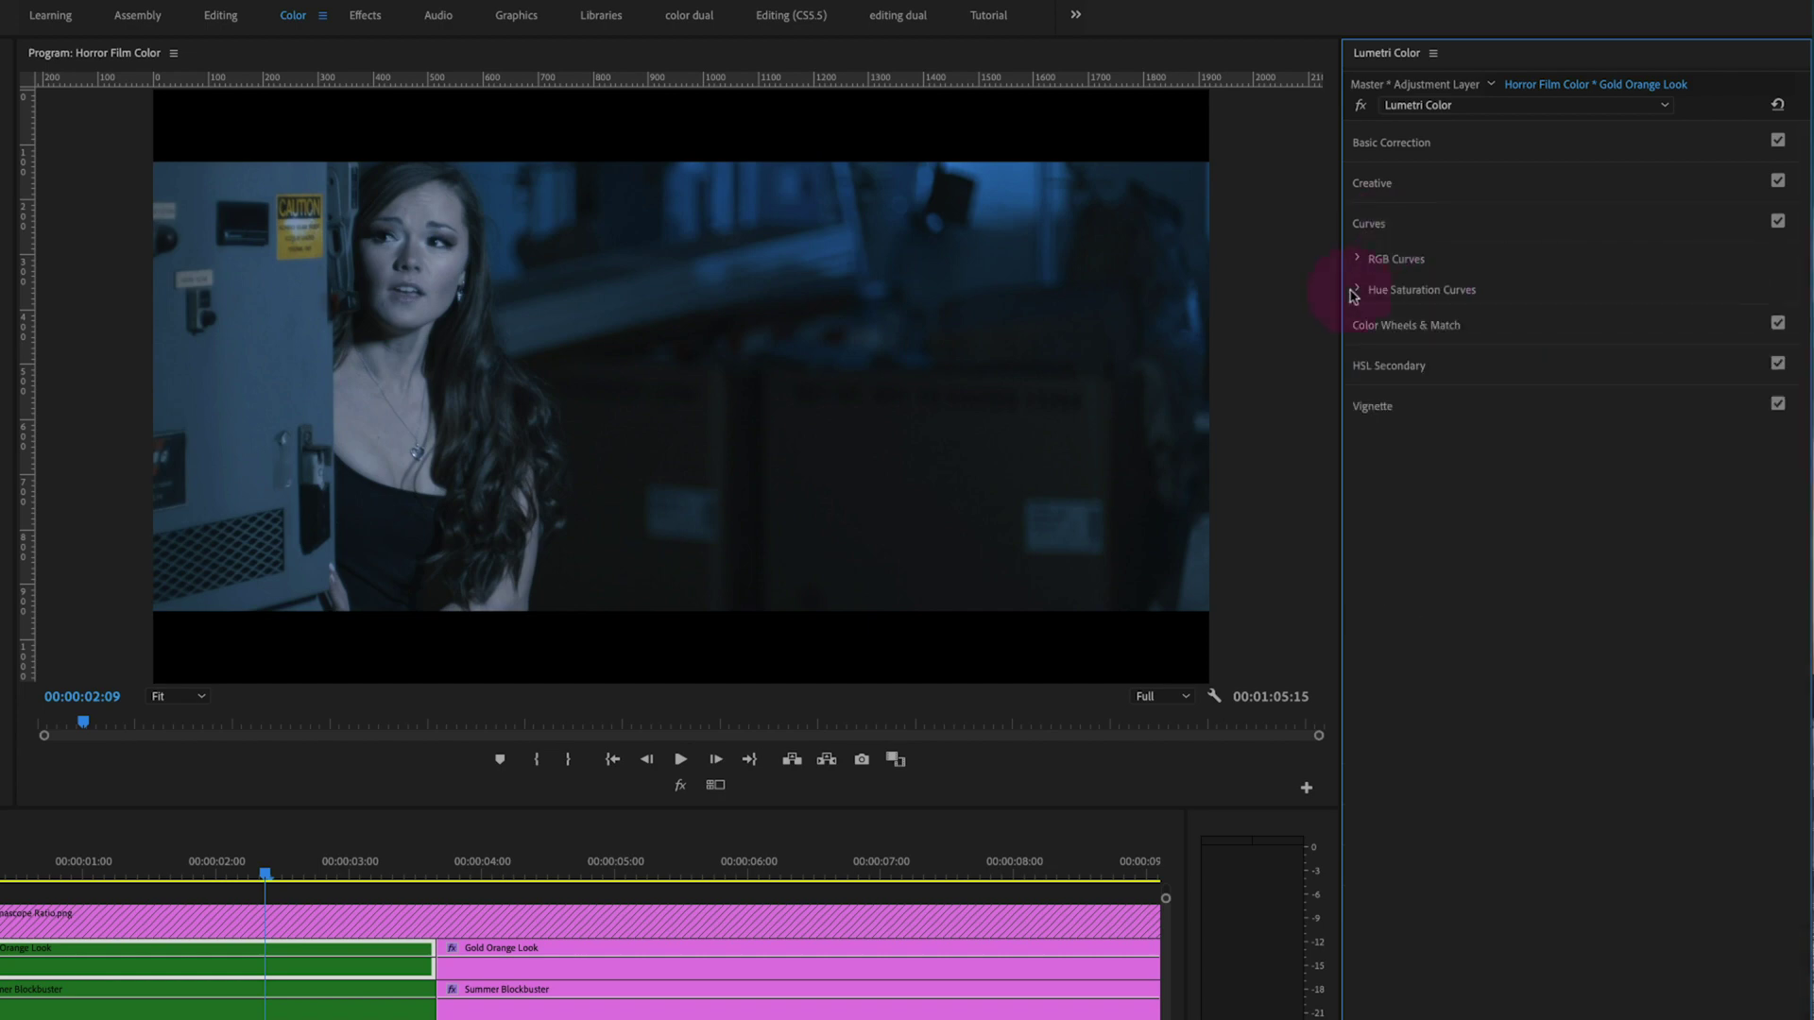
click(1357, 291)
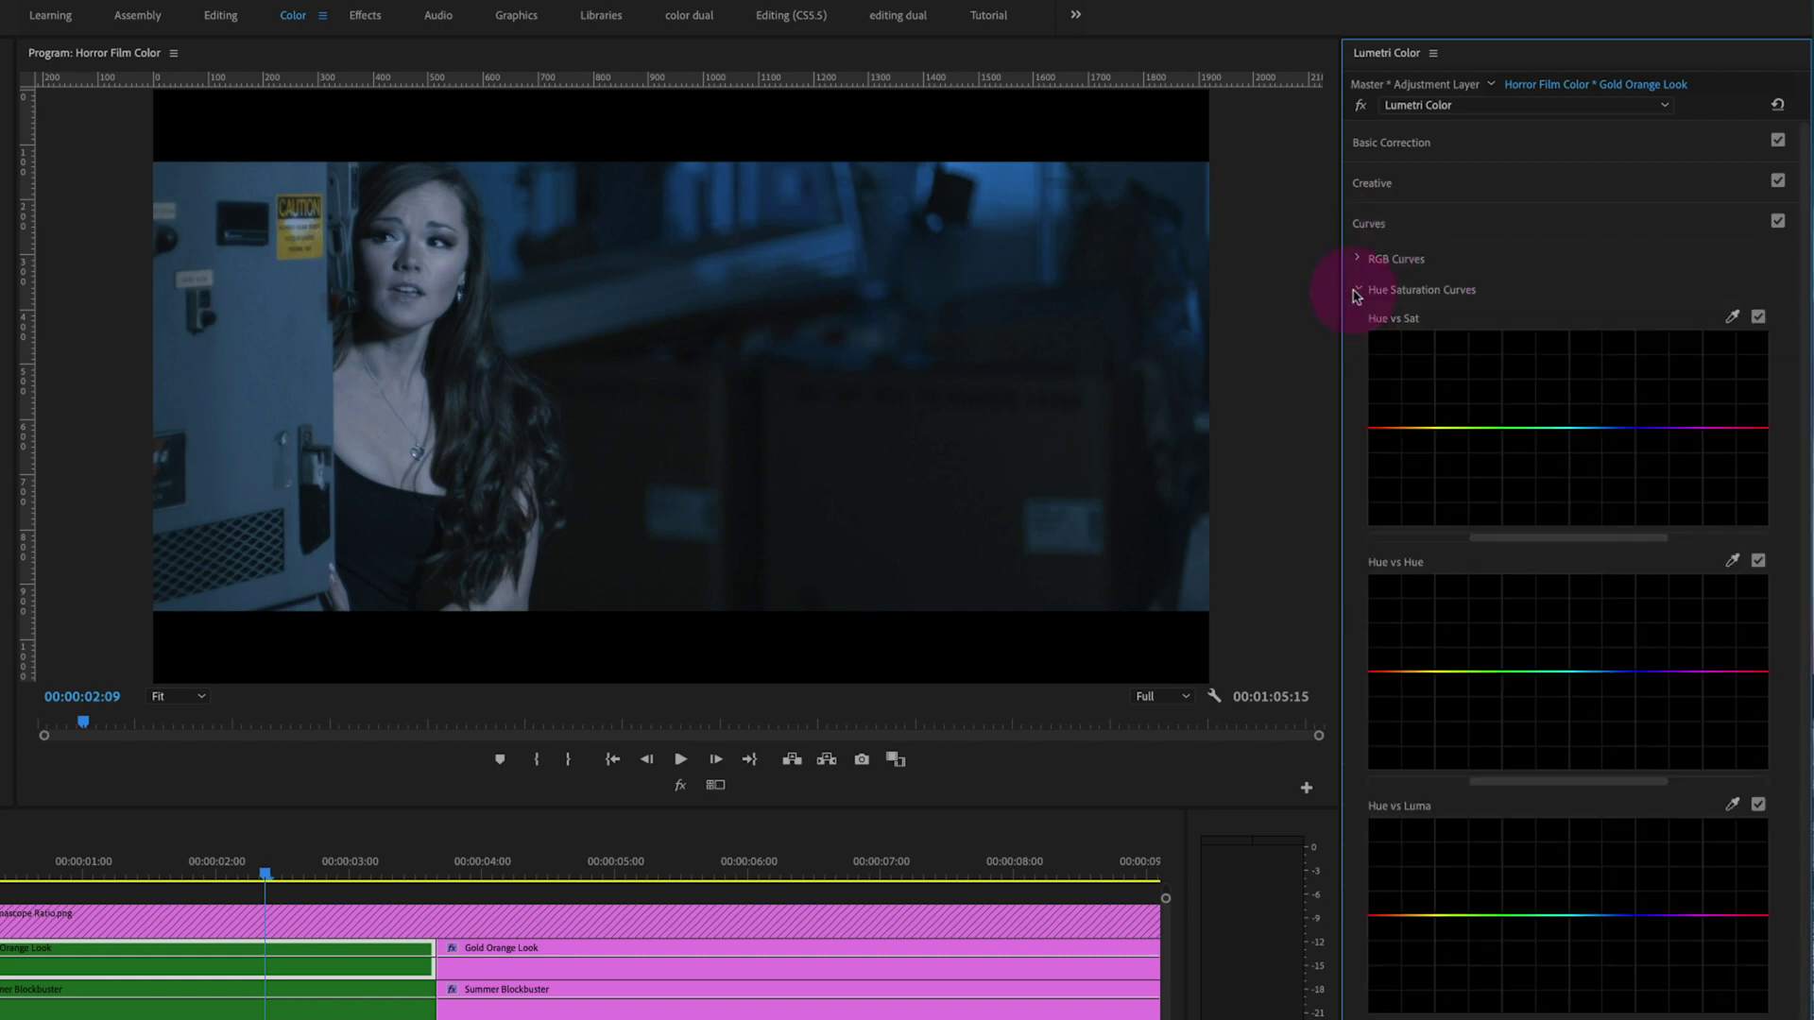
click(1359, 260)
click(1359, 260)
click(1359, 292)
click(1358, 261)
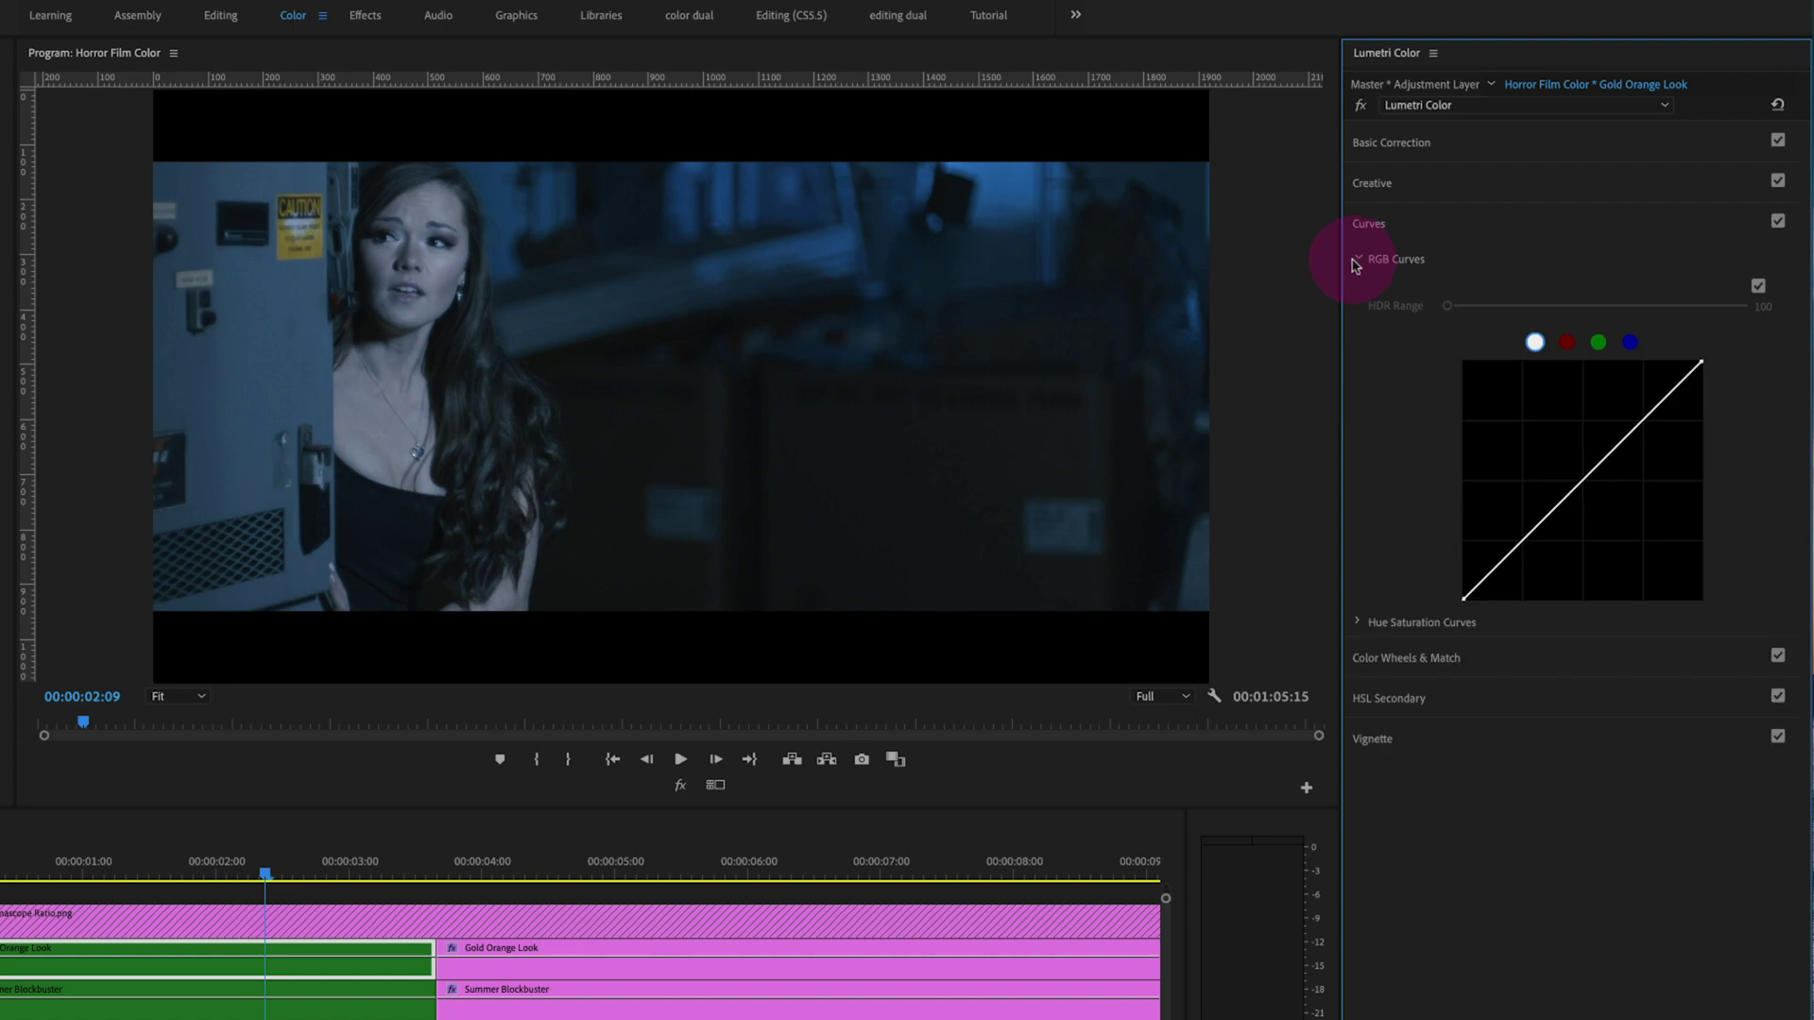
Try brightening and S-curve shapes on the master curve, then reset it straight
click(1599, 345)
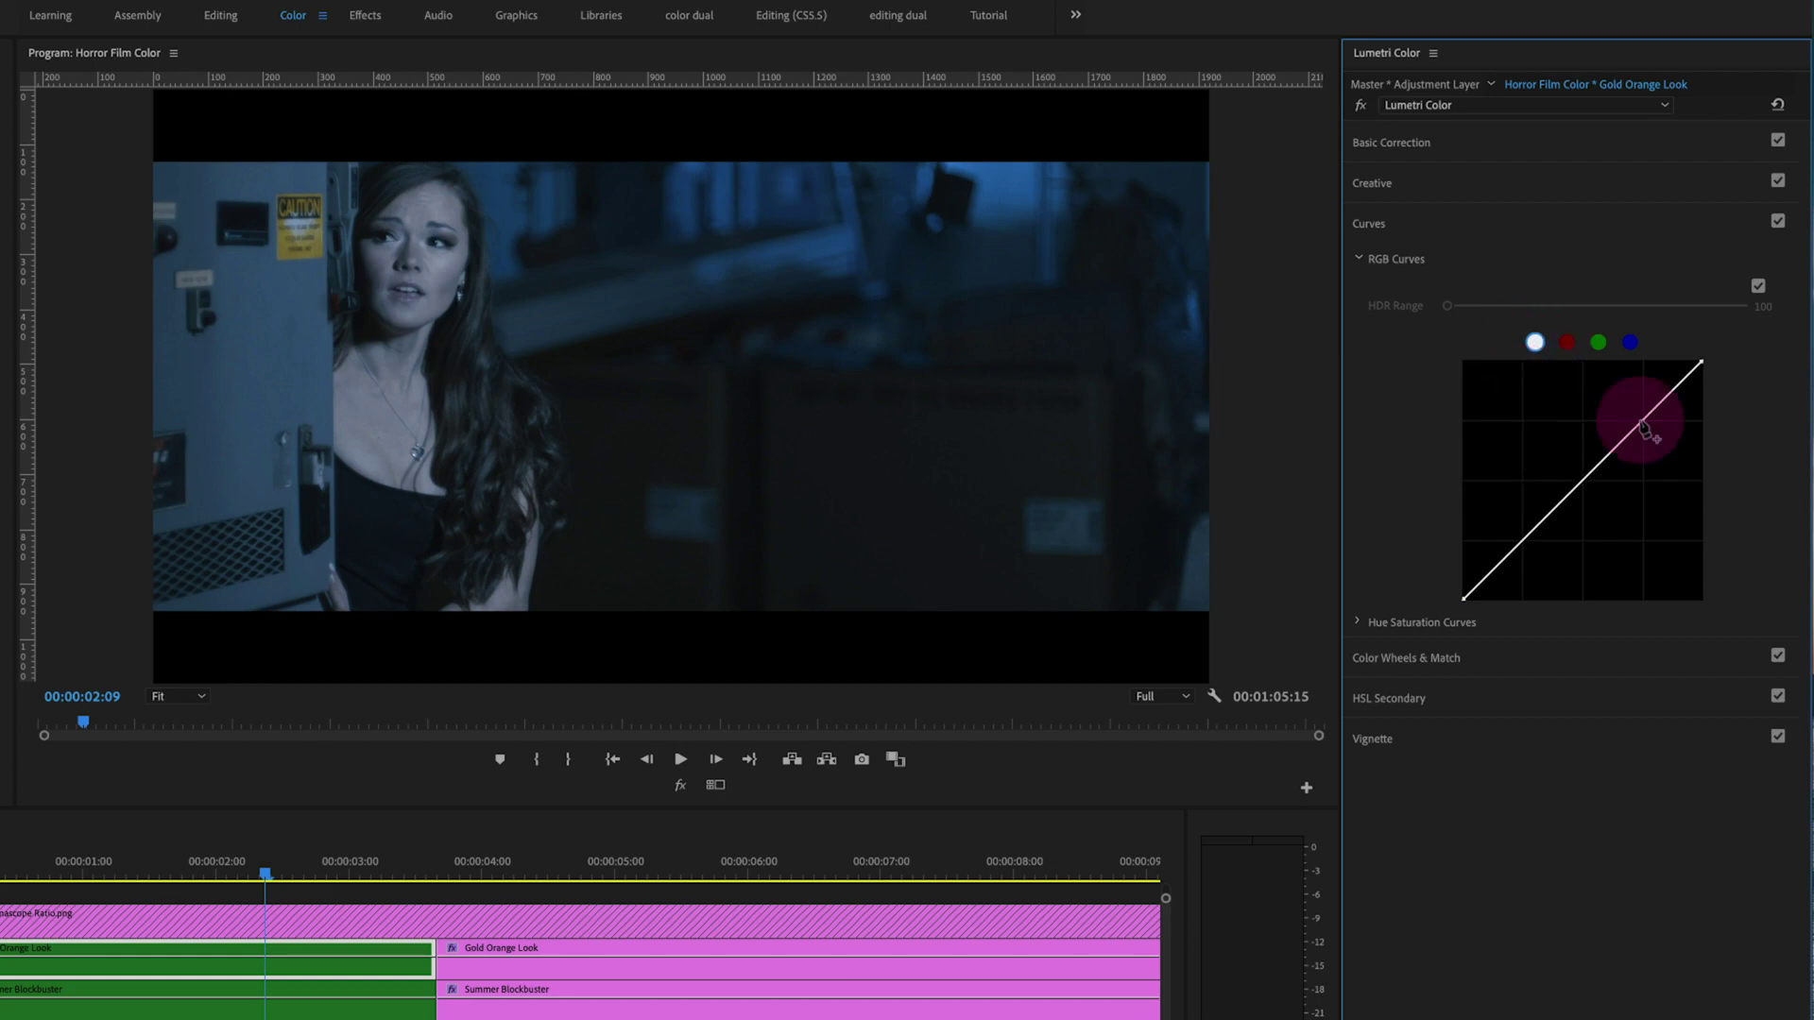
drag(1644, 430, 1627, 414)
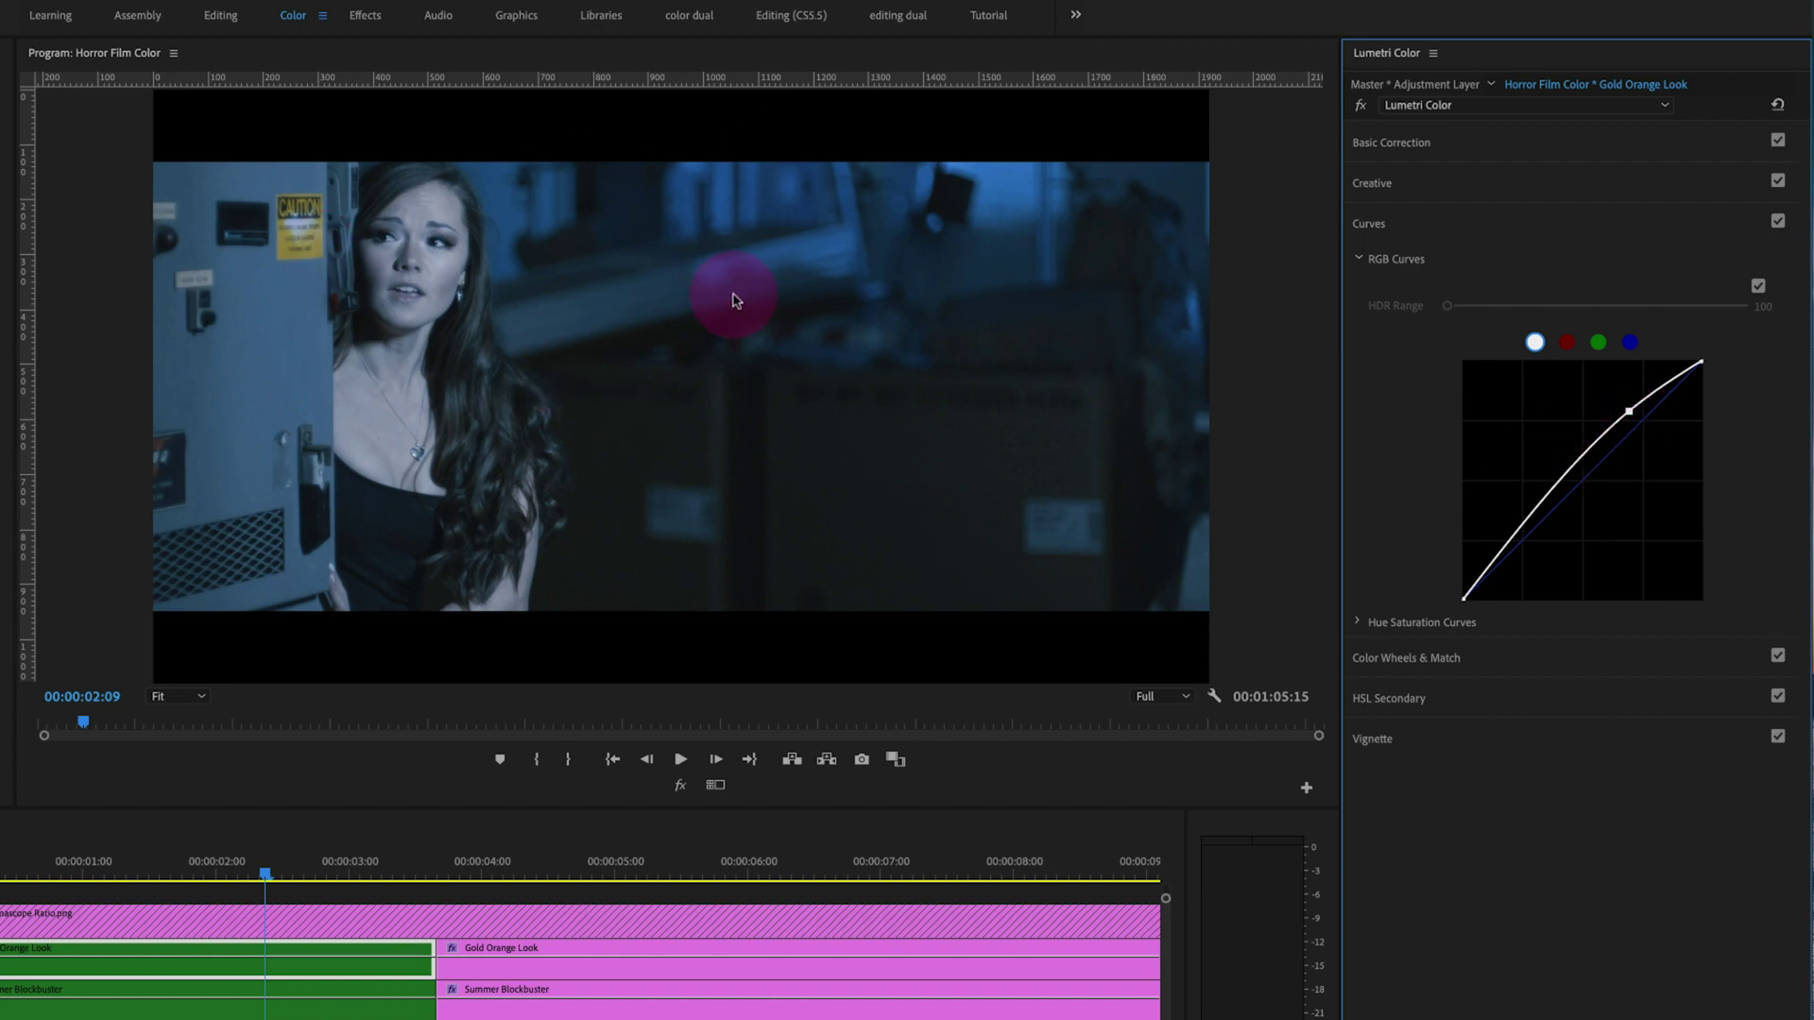
drag(1567, 480, 1568, 506)
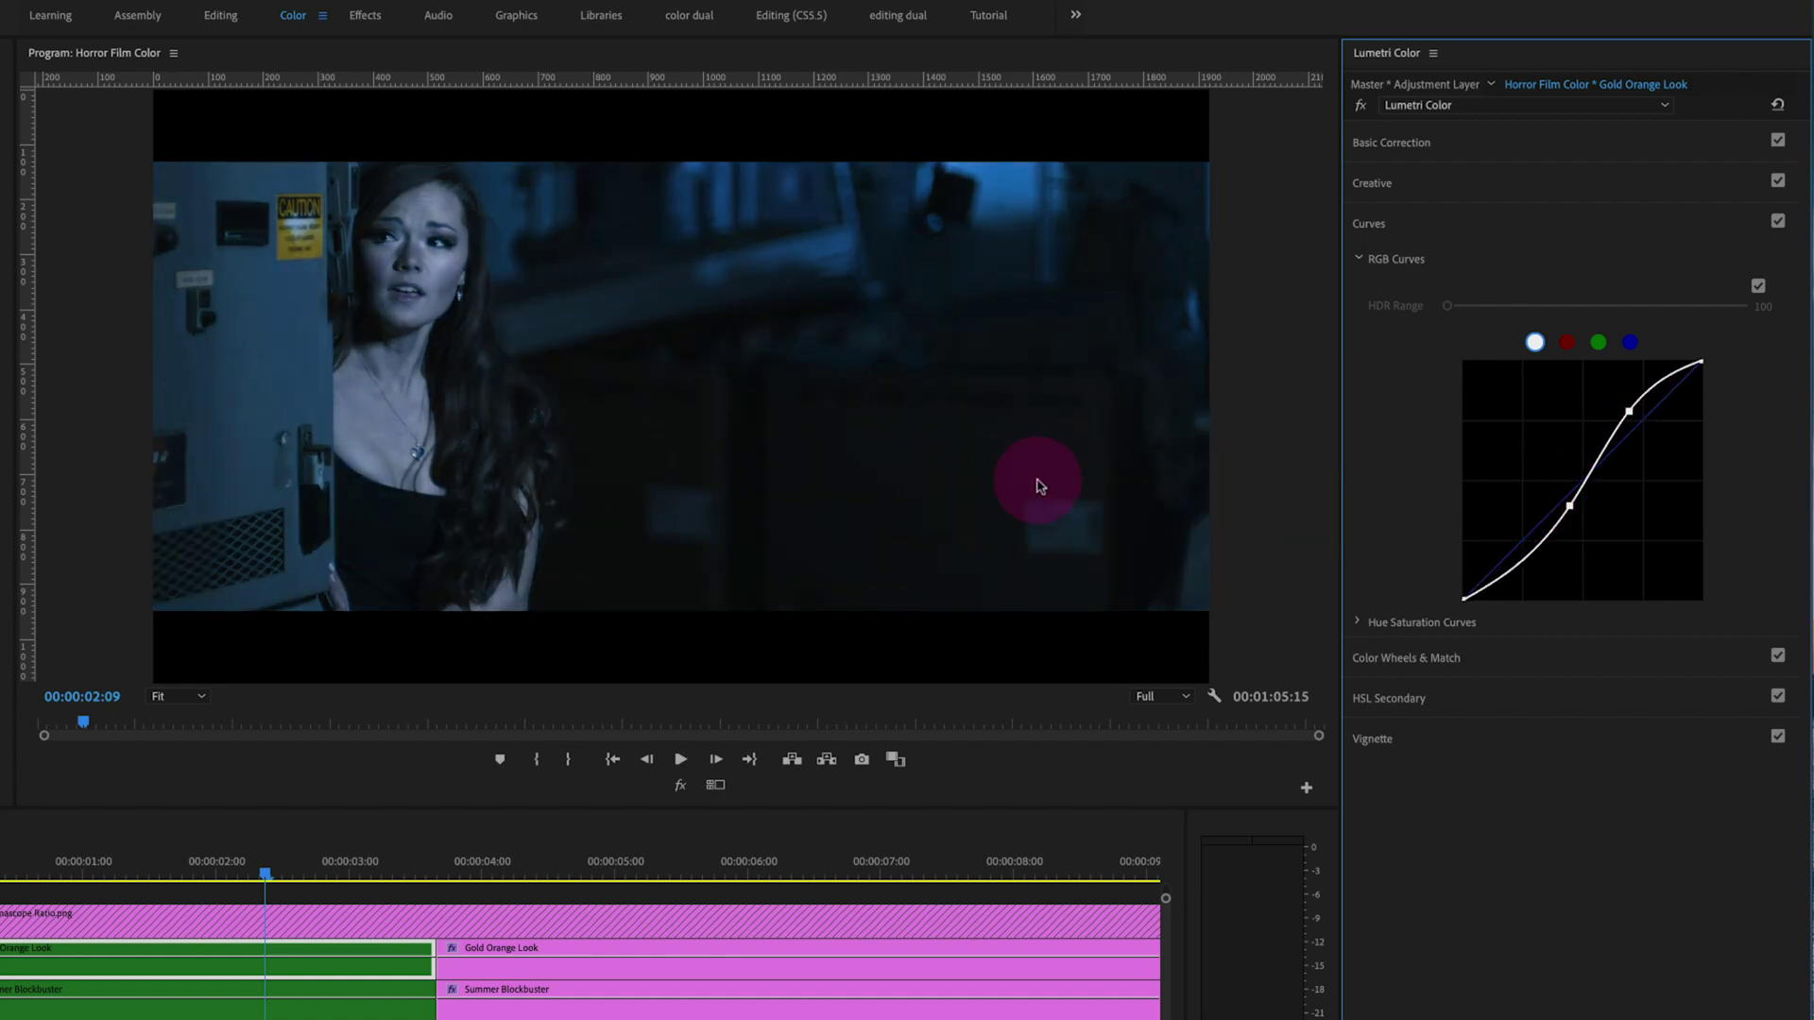
double_click(1577, 514)
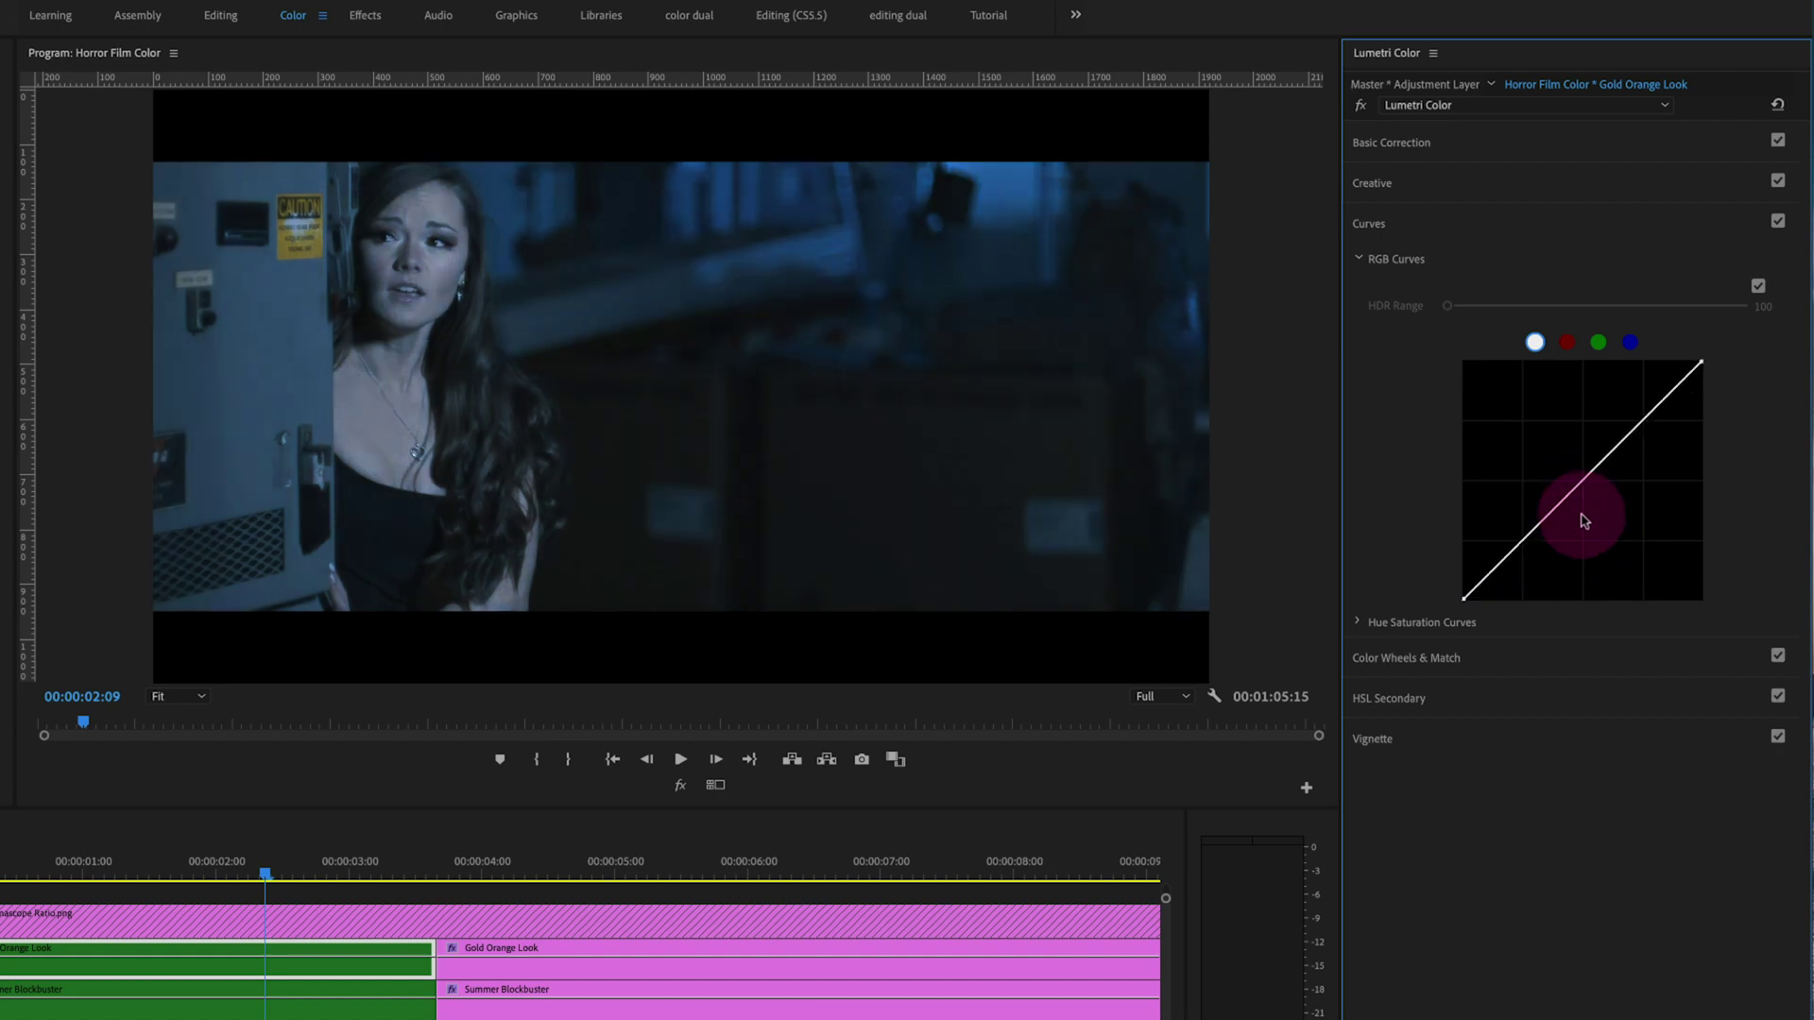
Add a point on the blue channel curve and pull it slightly down
click(1628, 346)
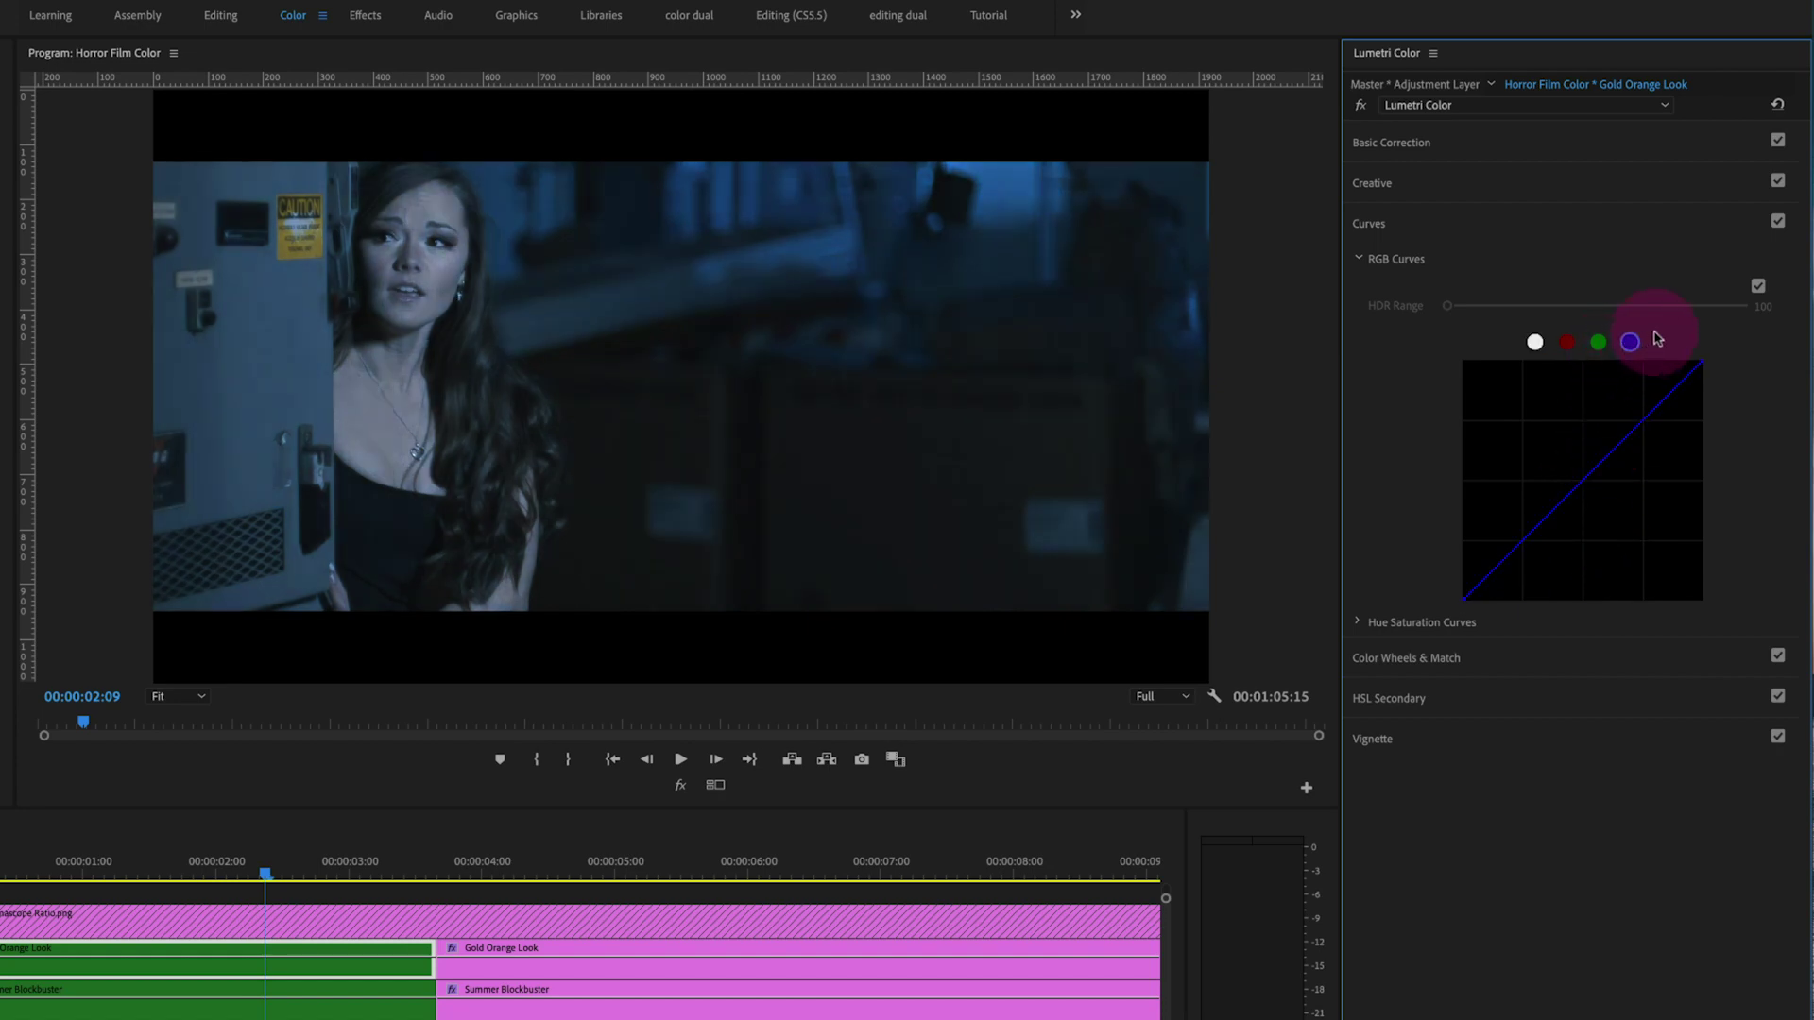
click(1528, 548)
drag(1617, 472, 1604, 490)
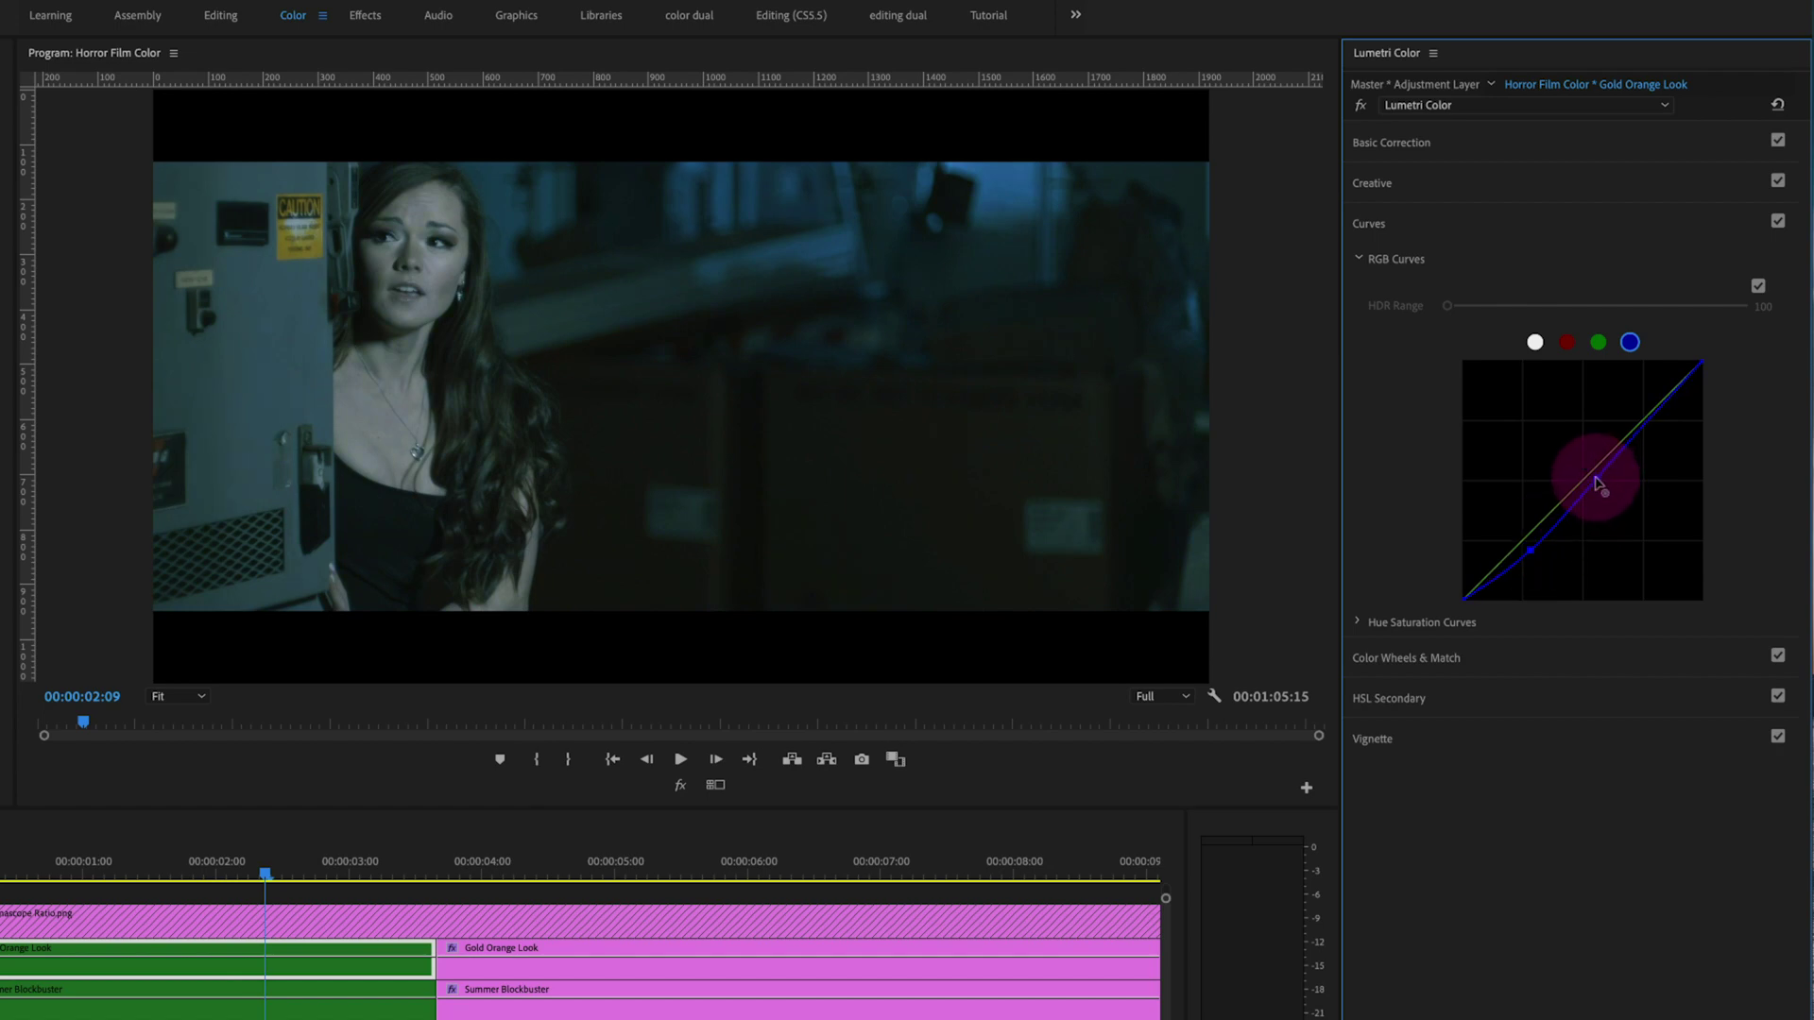
drag(1596, 484, 1589, 473)
mouse_move(1530, 549)
mouse_down()
mouse_move(1489, 553)
mouse_move(1514, 560)
mouse_up()
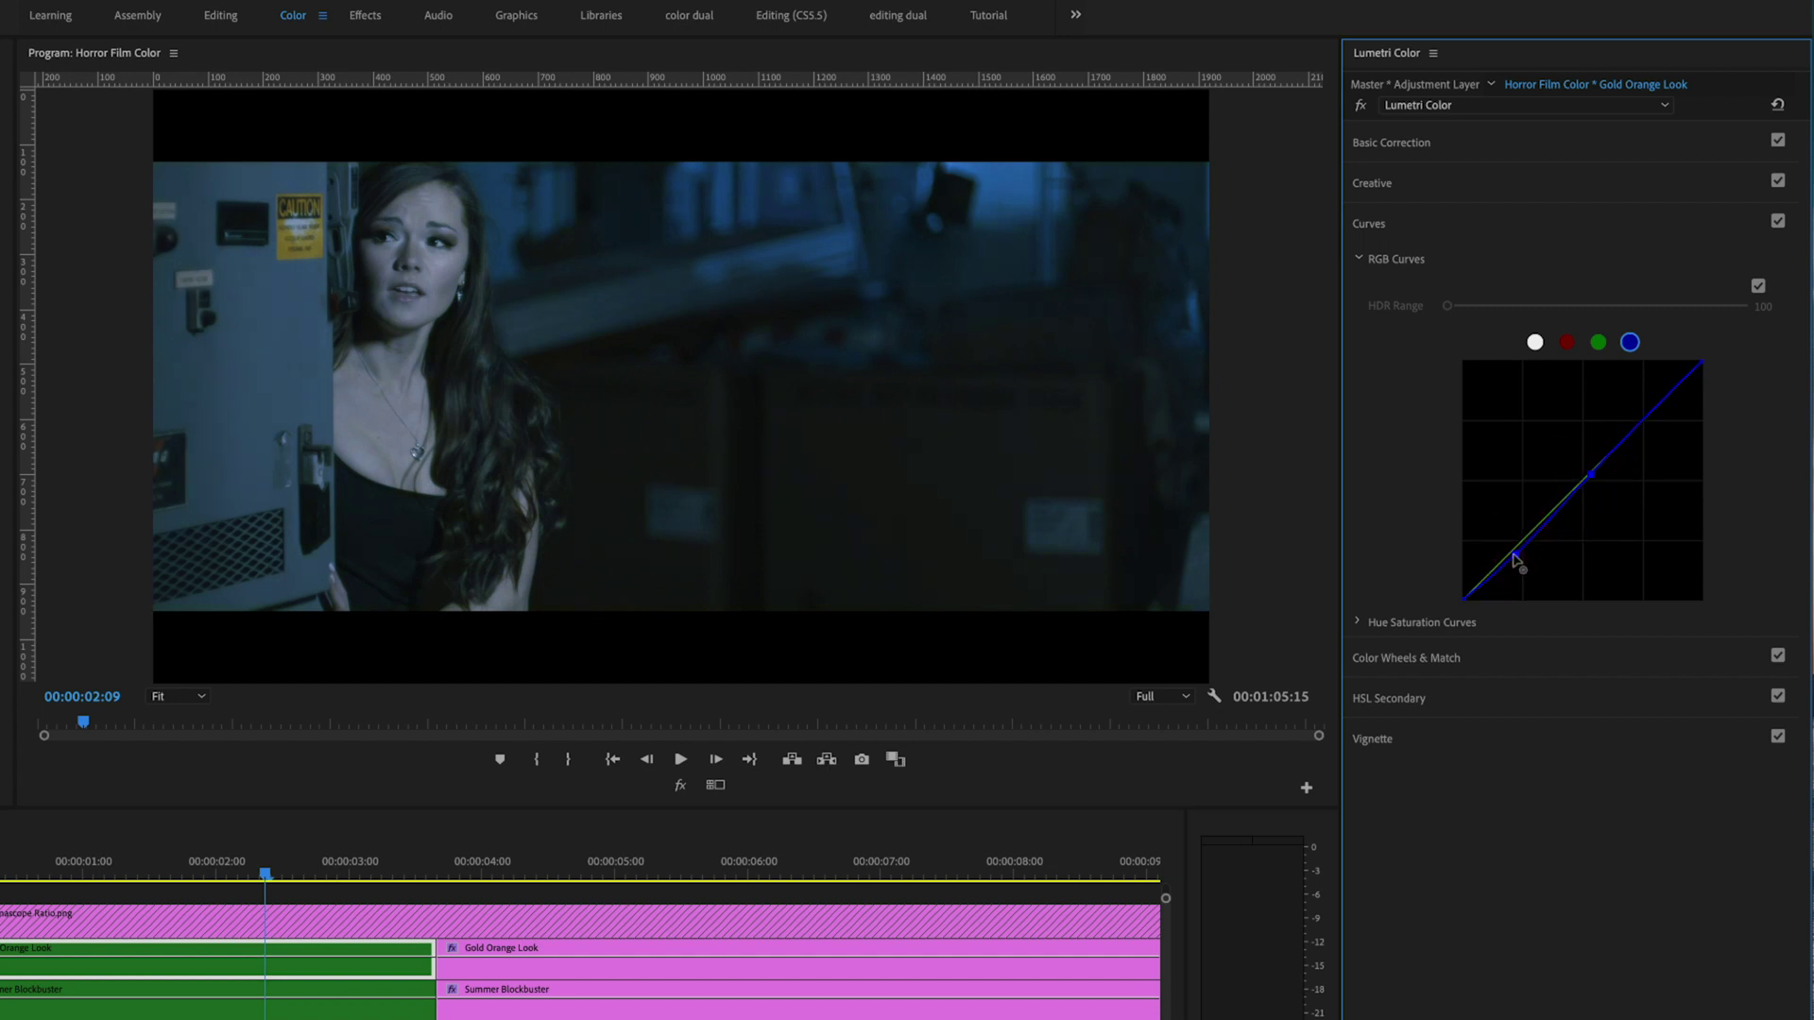
Toggle Global FX Mute to compare the grade, then select the Gold Orange Look clip
click(681, 791)
click(681, 792)
click(681, 792)
click(682, 792)
click(681, 792)
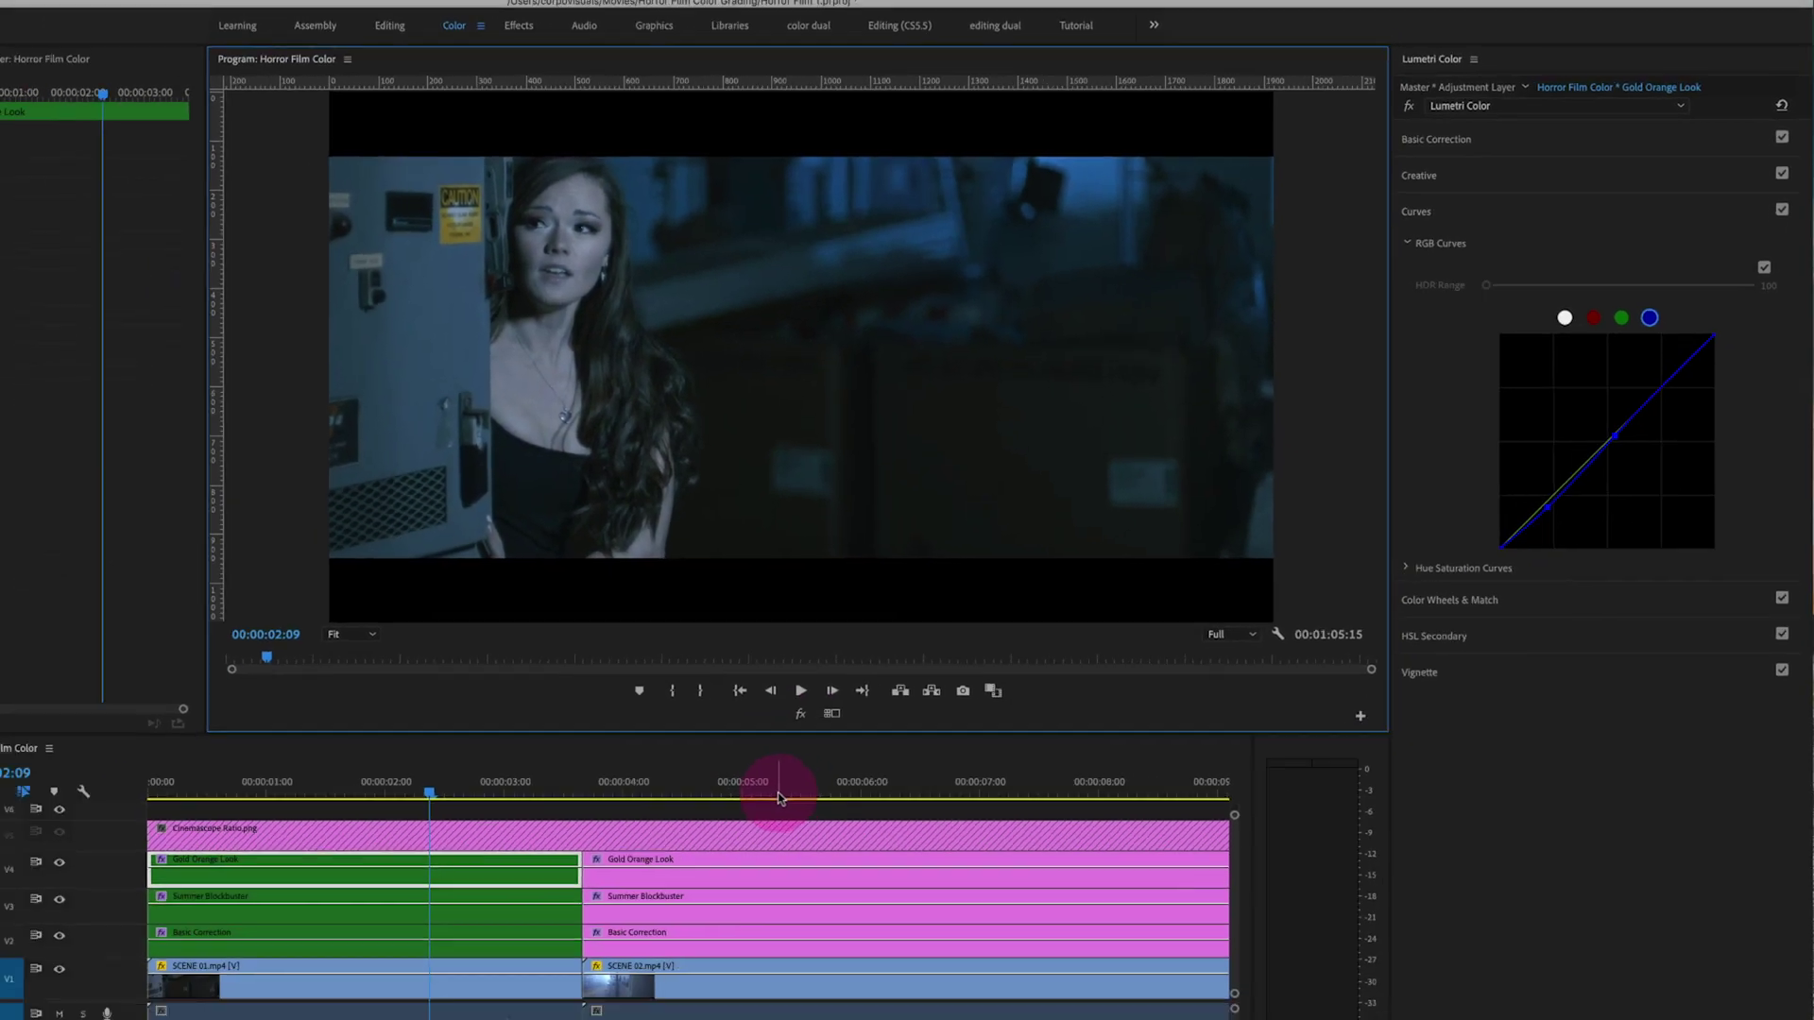
click(778, 799)
key(minus)
click(256, 880)
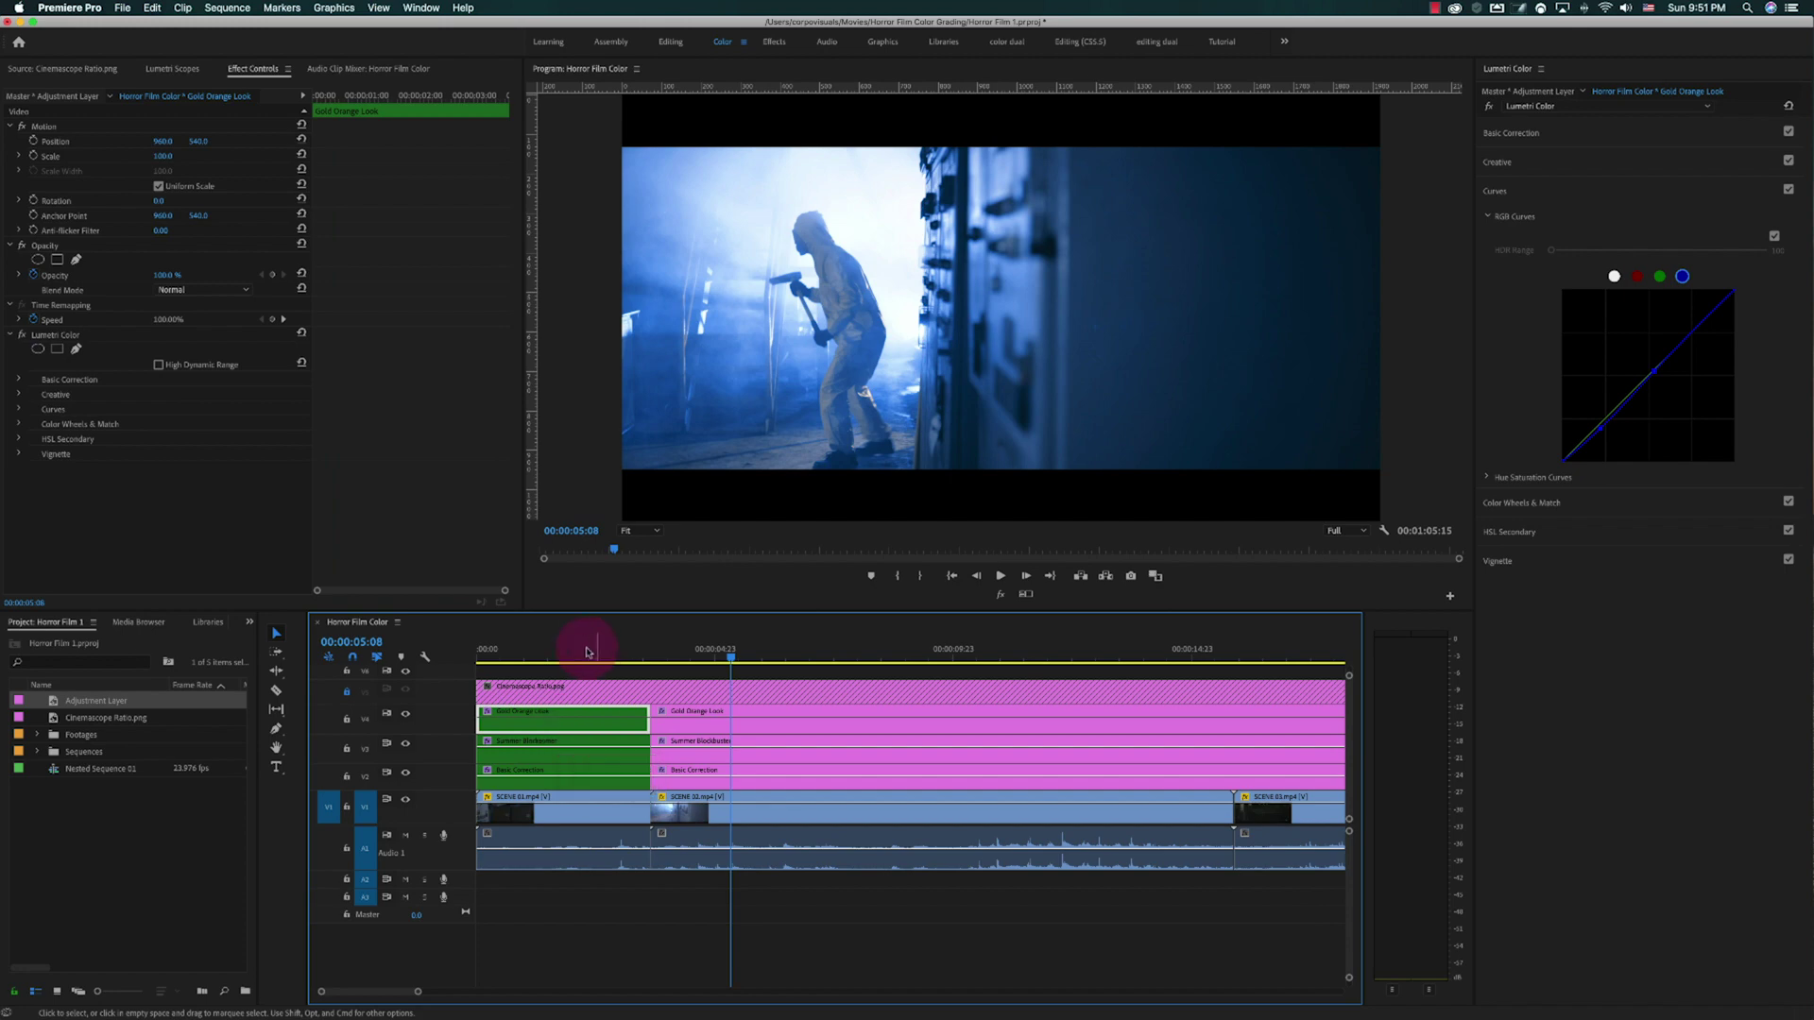
Select the V2–V4 green adjustment clips and Alt-drag copies onto SCENE 02
drag(584, 936, 555, 911)
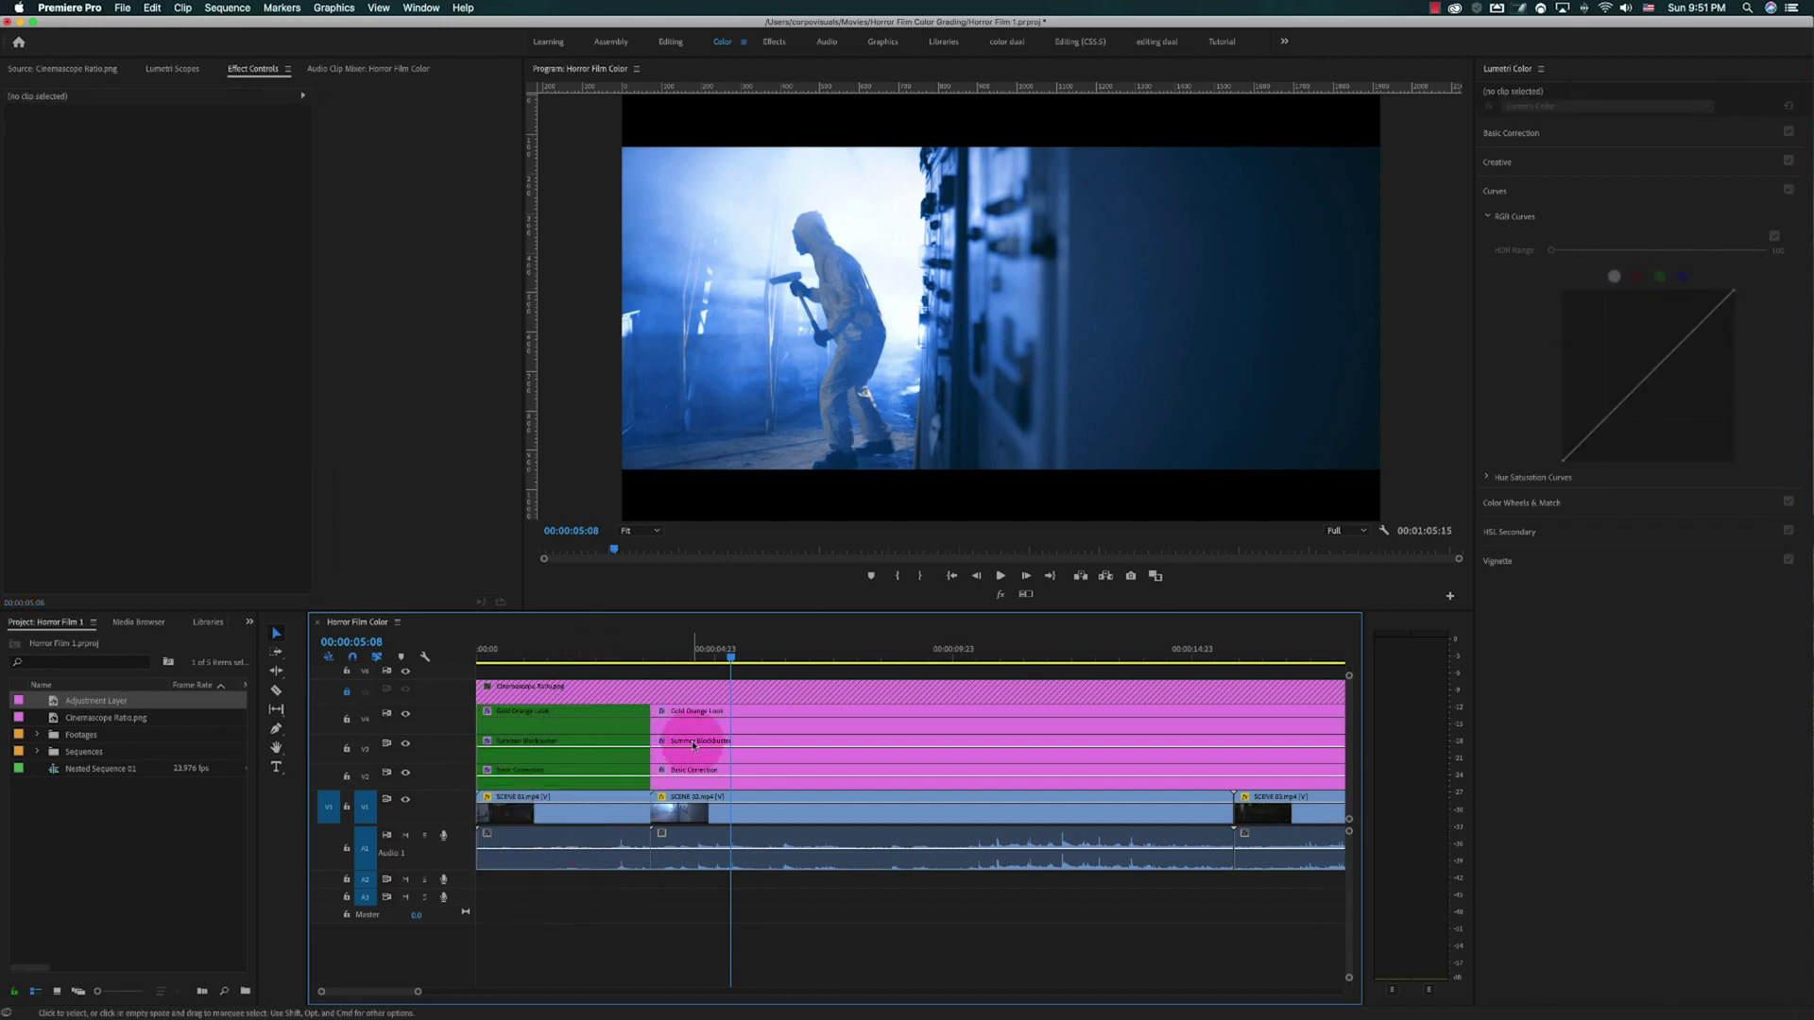
click(628, 749)
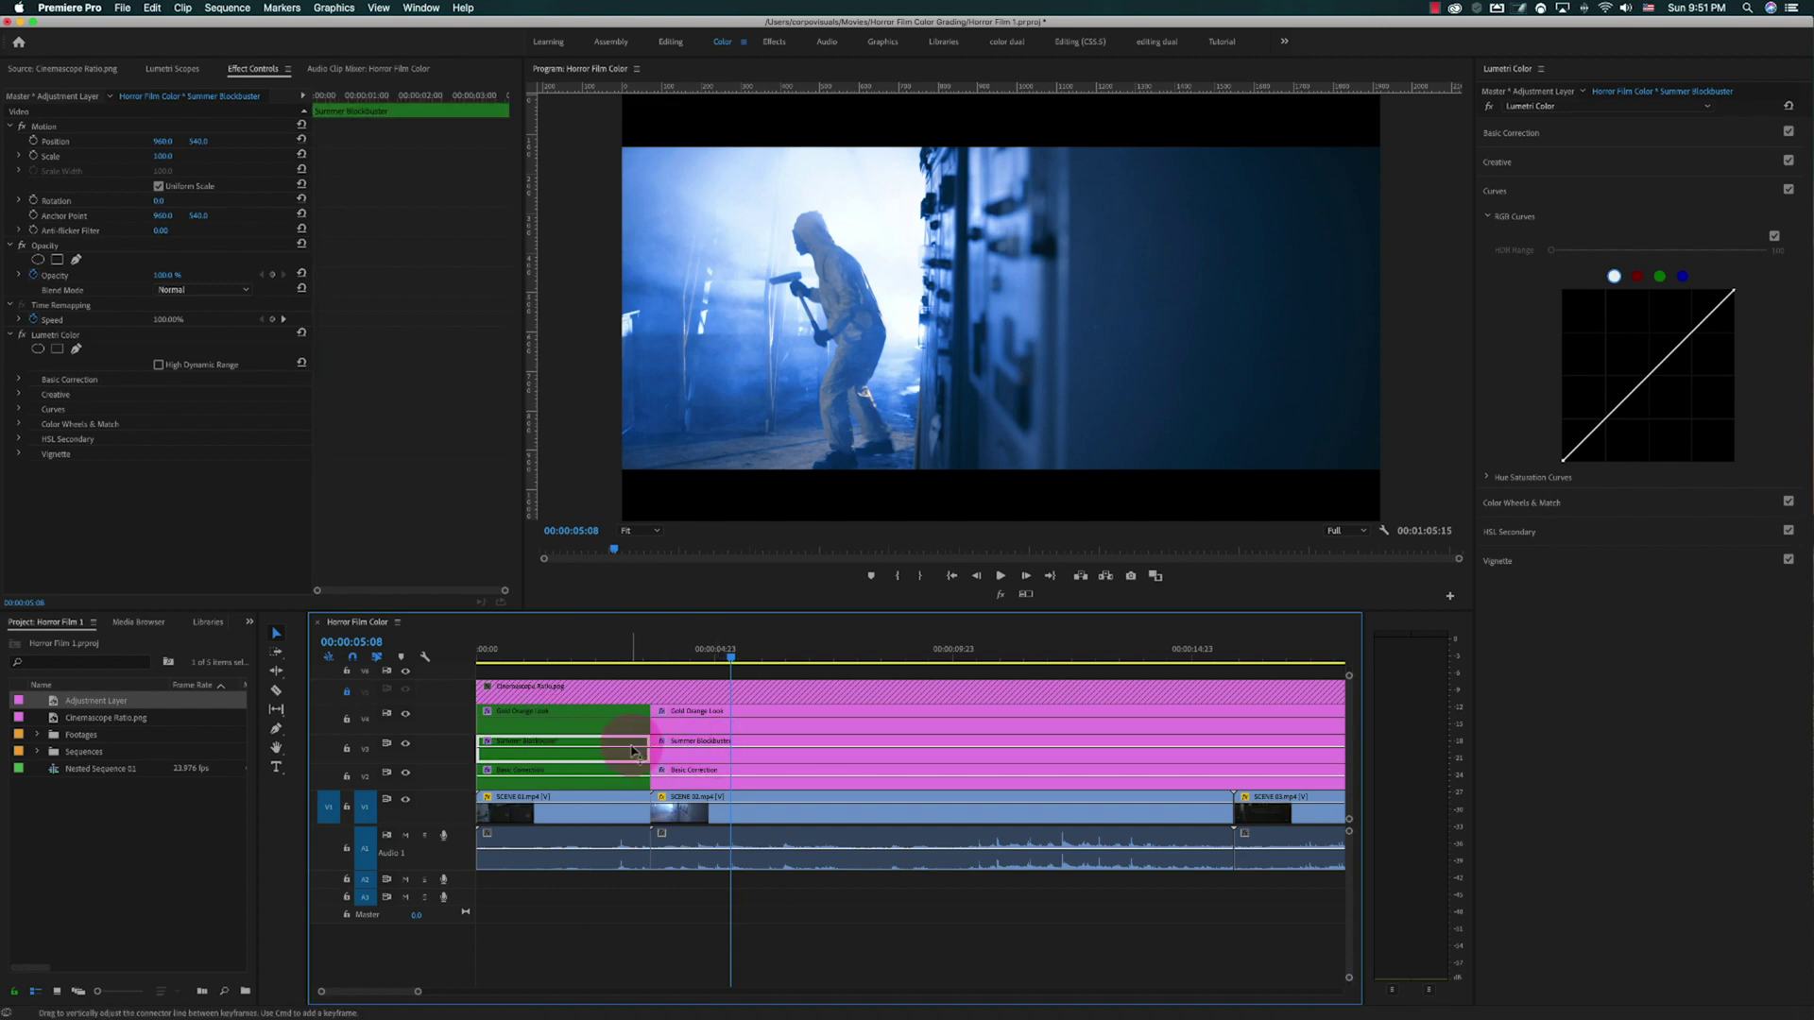
click(567, 720)
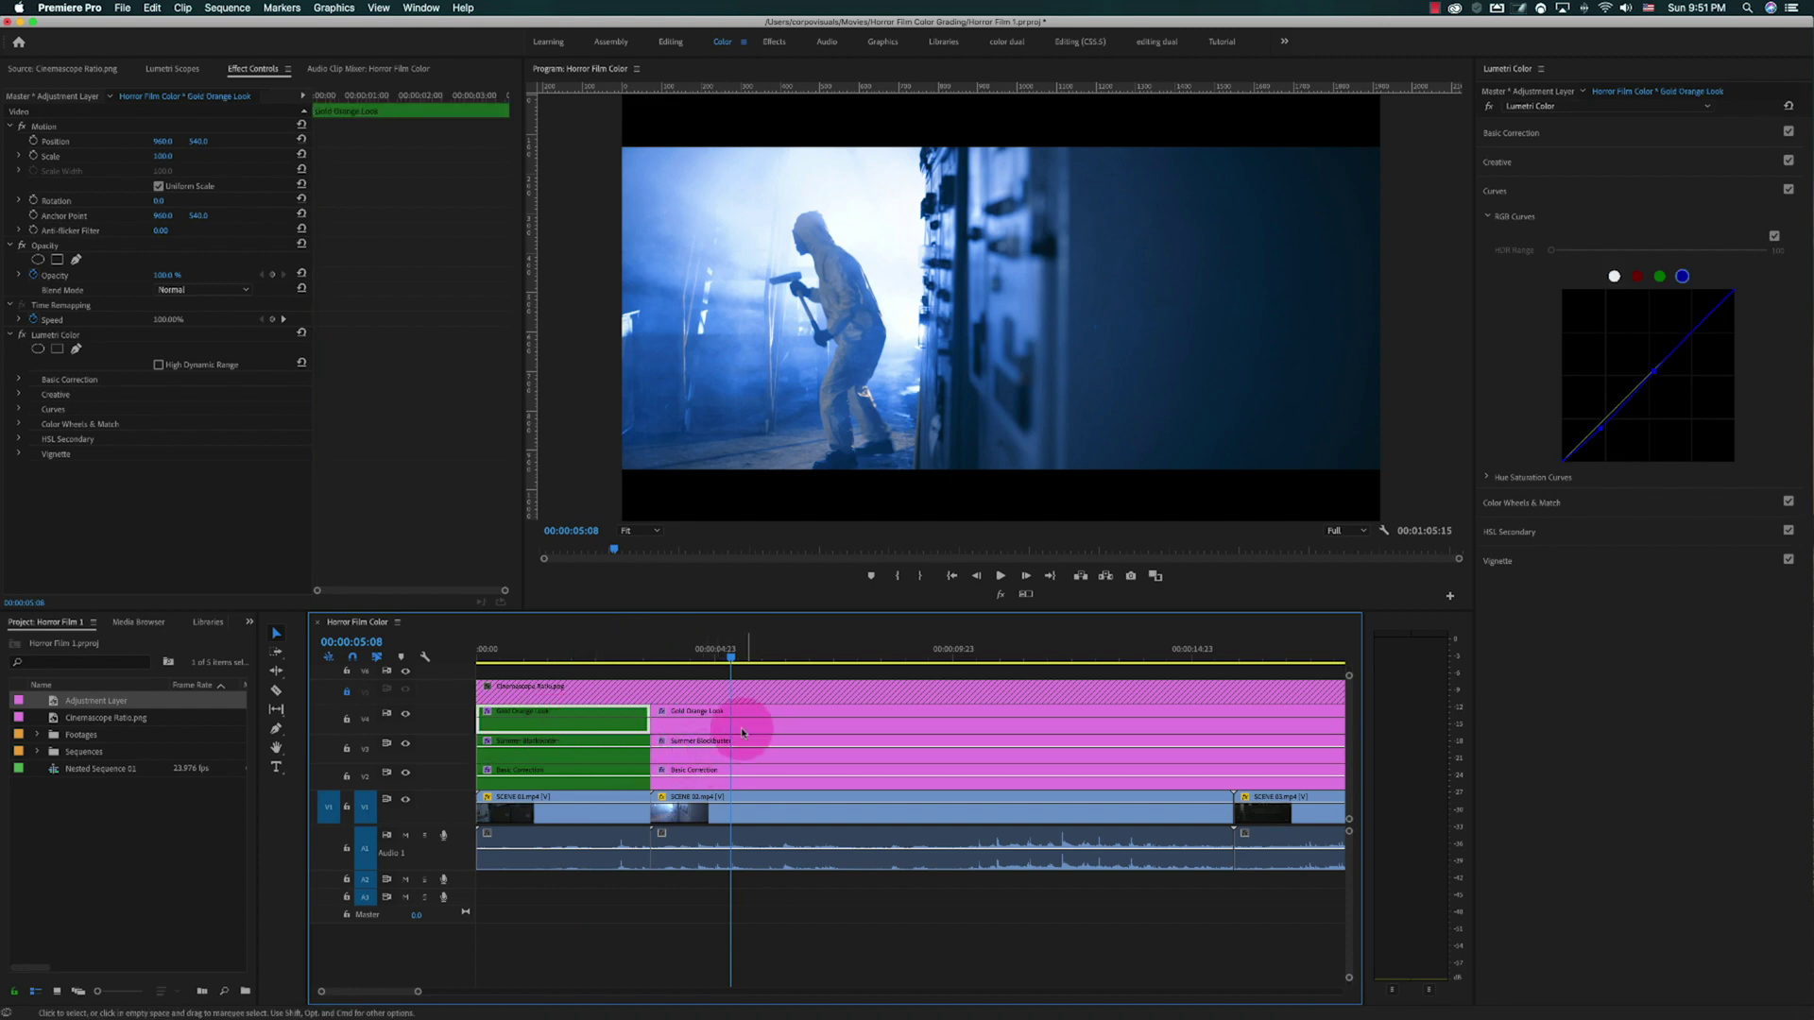
shift+click(574, 780)
shift+click(567, 756)
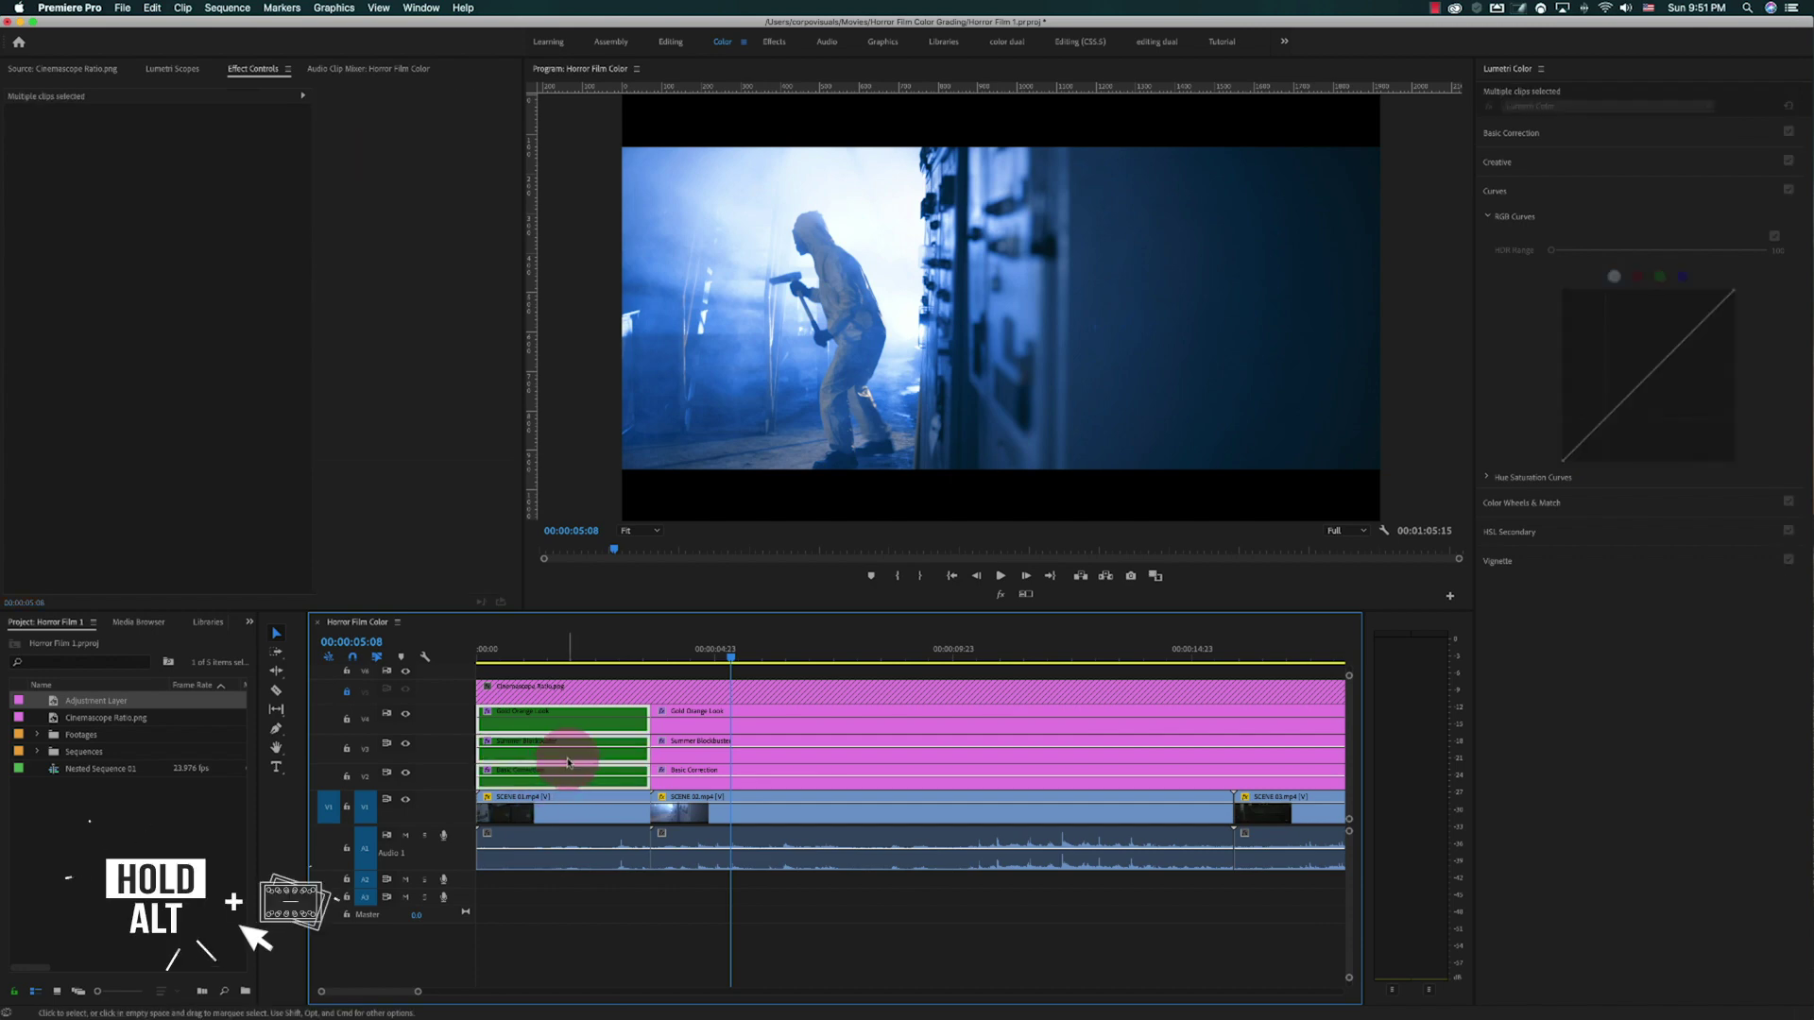
drag(568, 761, 718, 755)
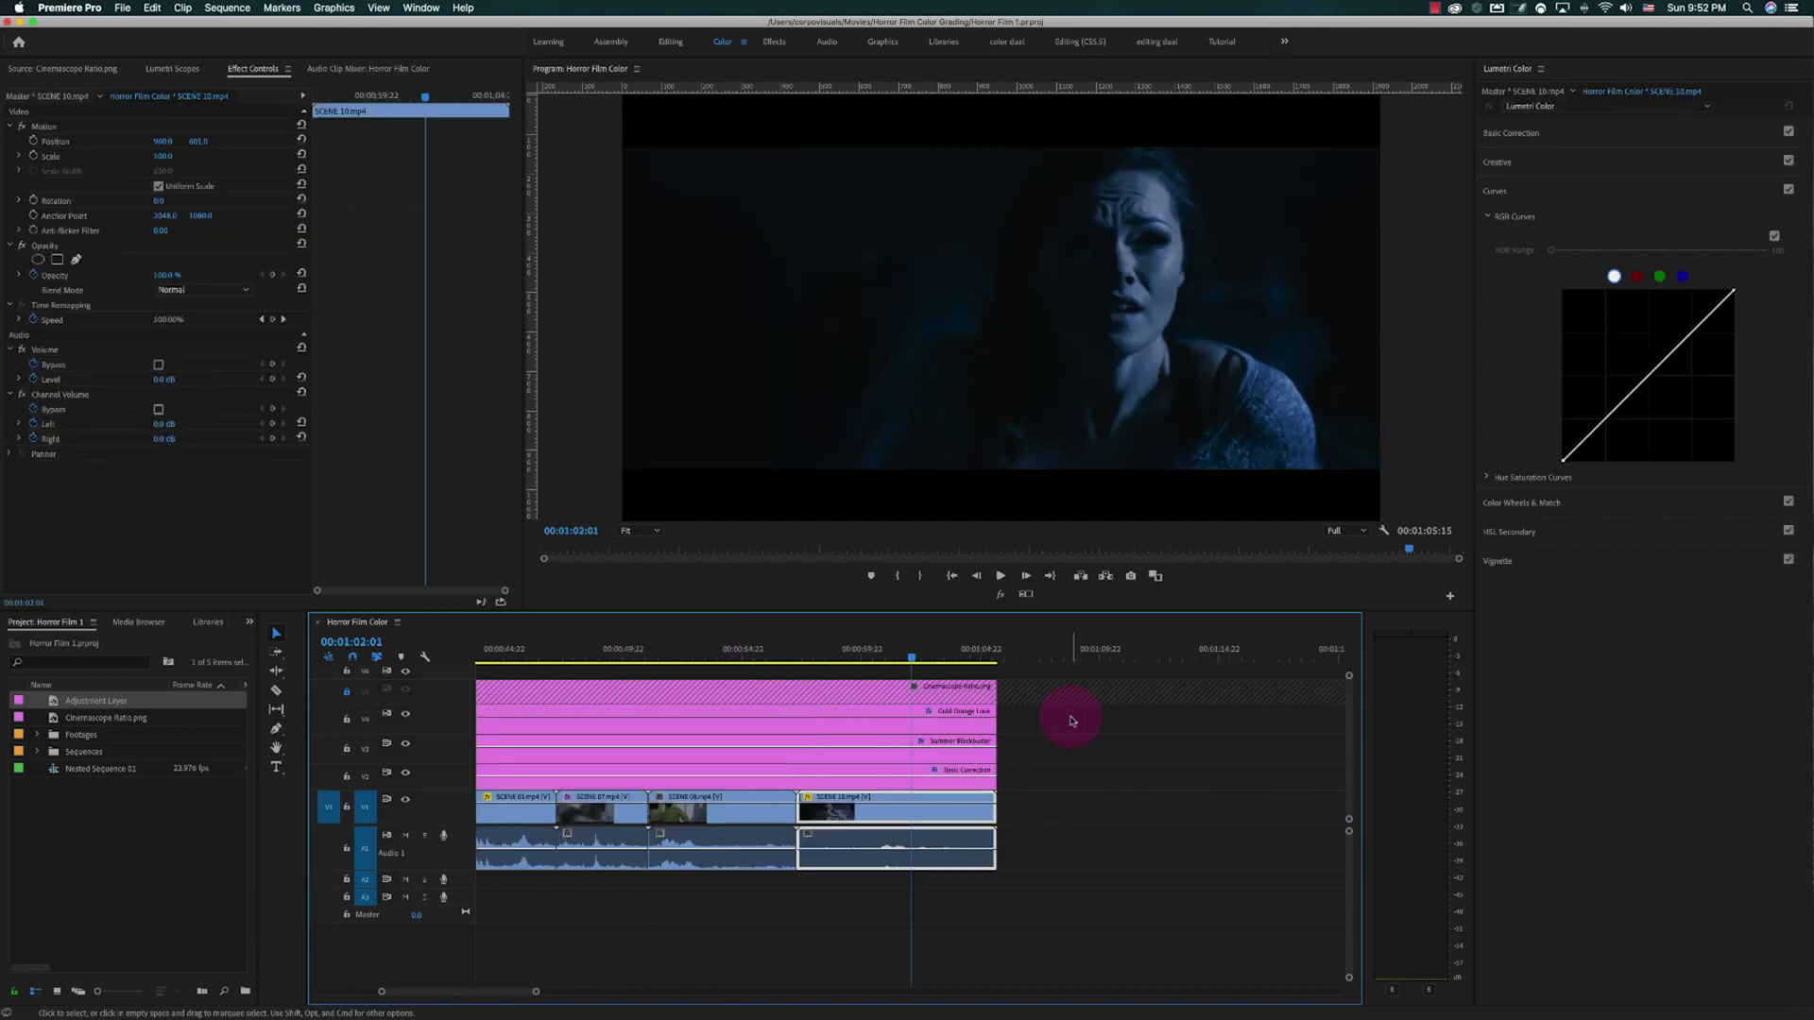
click(1072, 721)
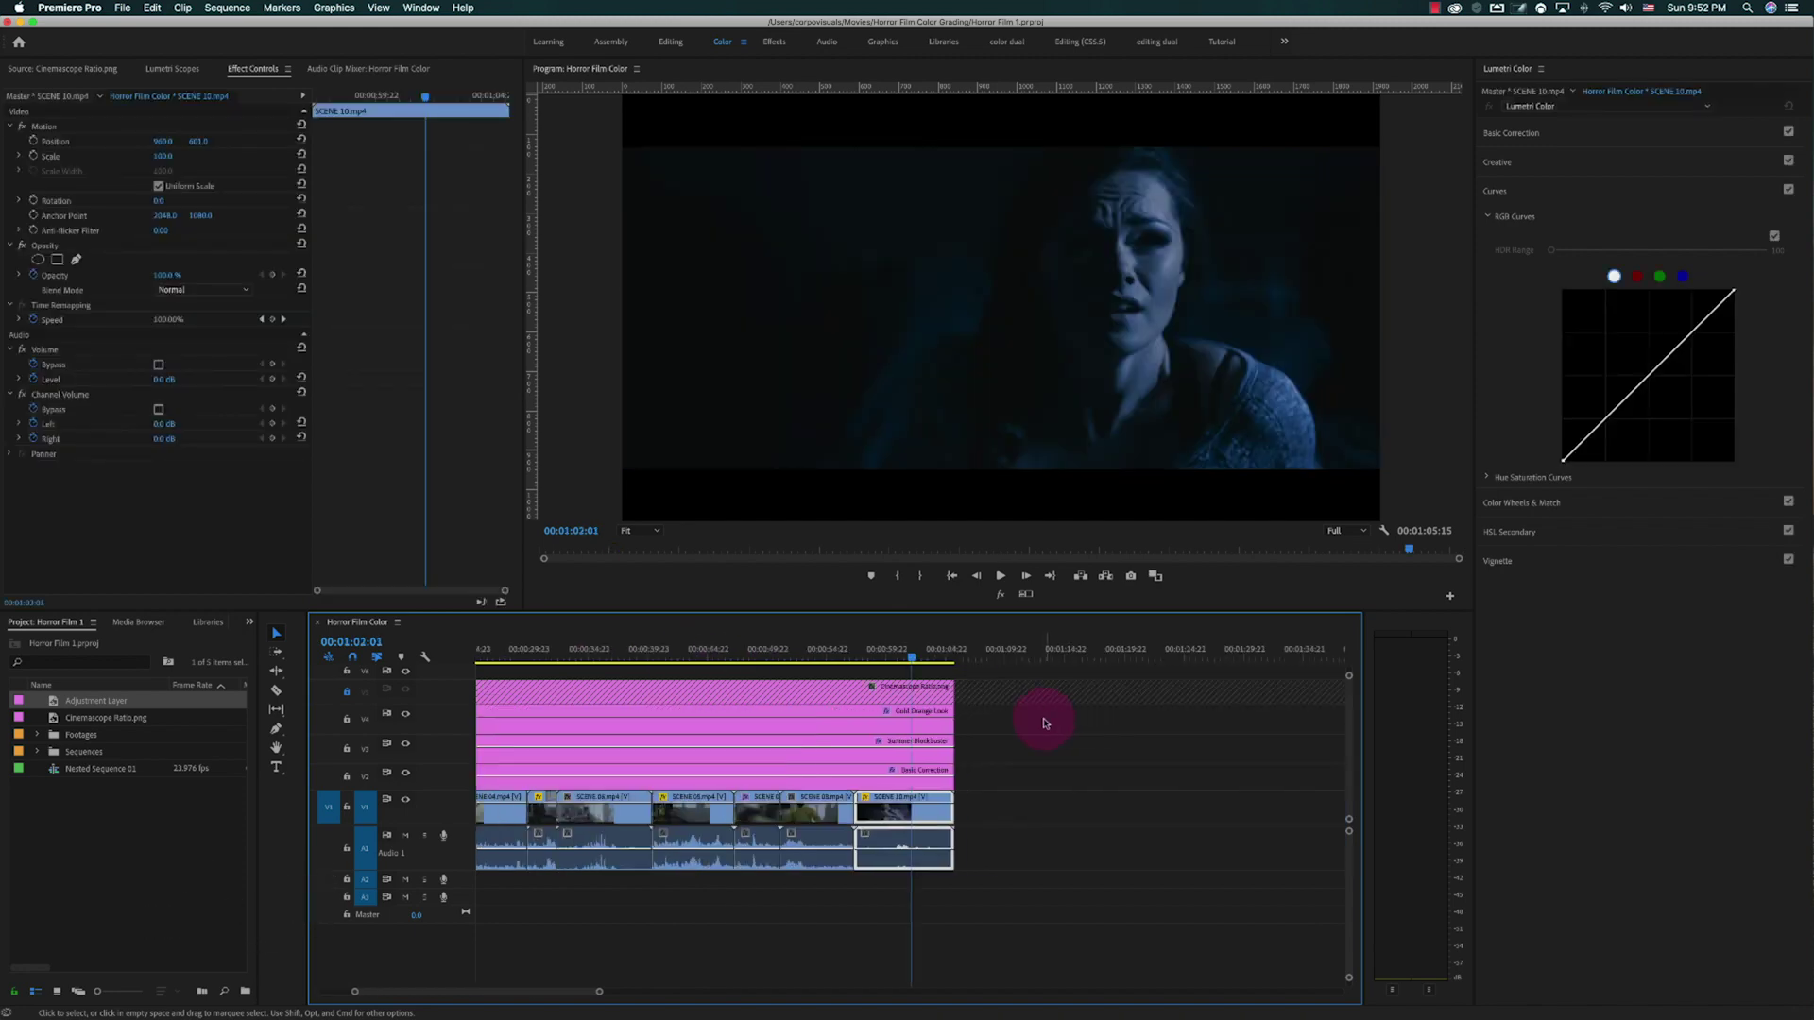
key(=)
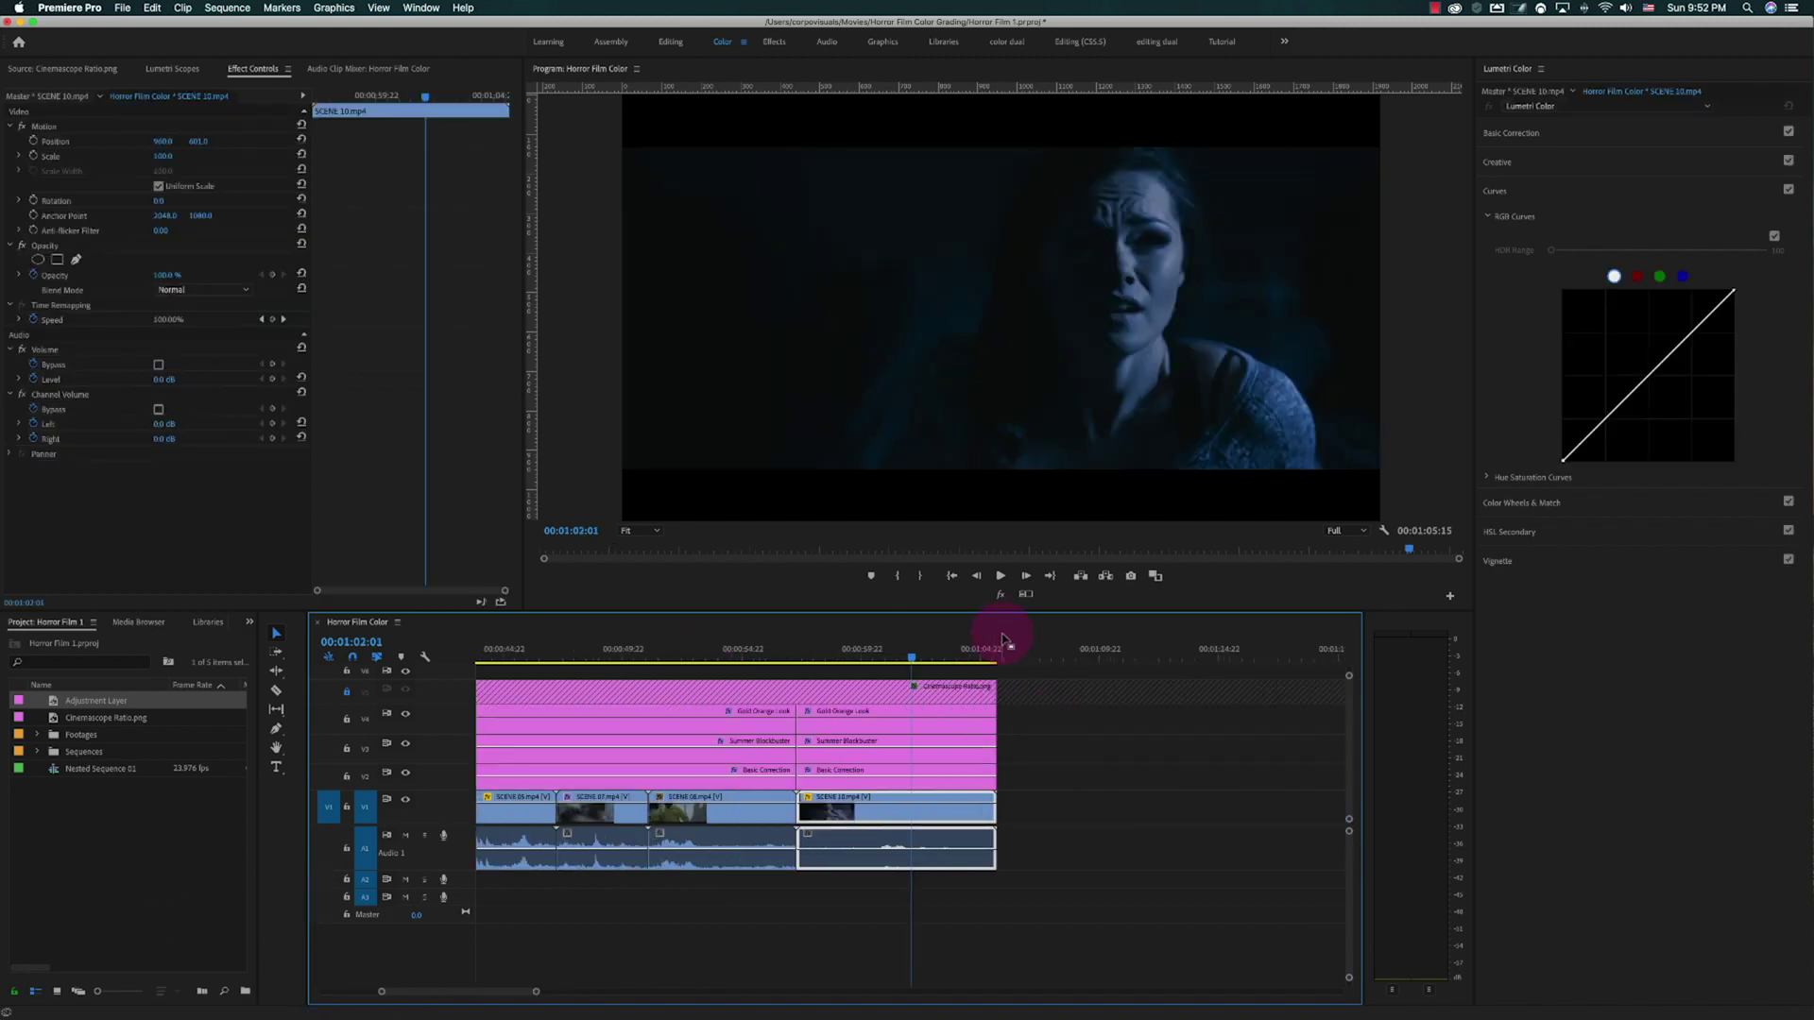
click(1001, 595)
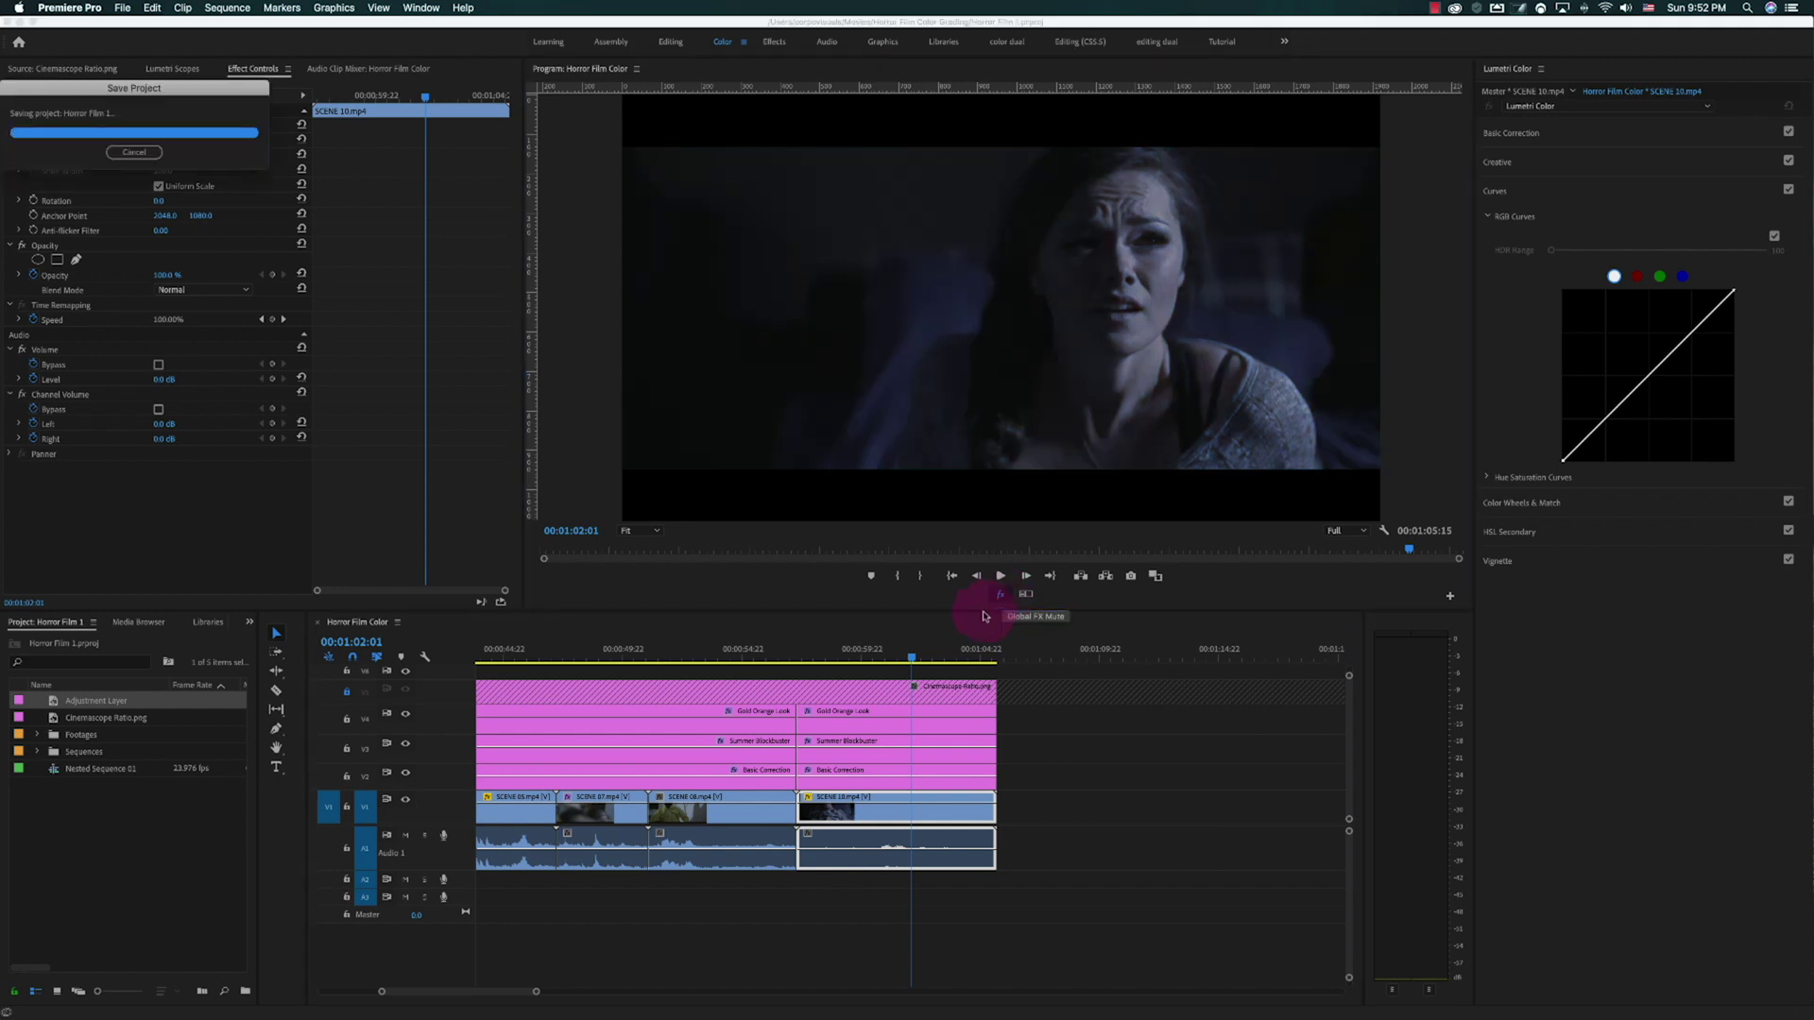
click(824, 655)
key(space)
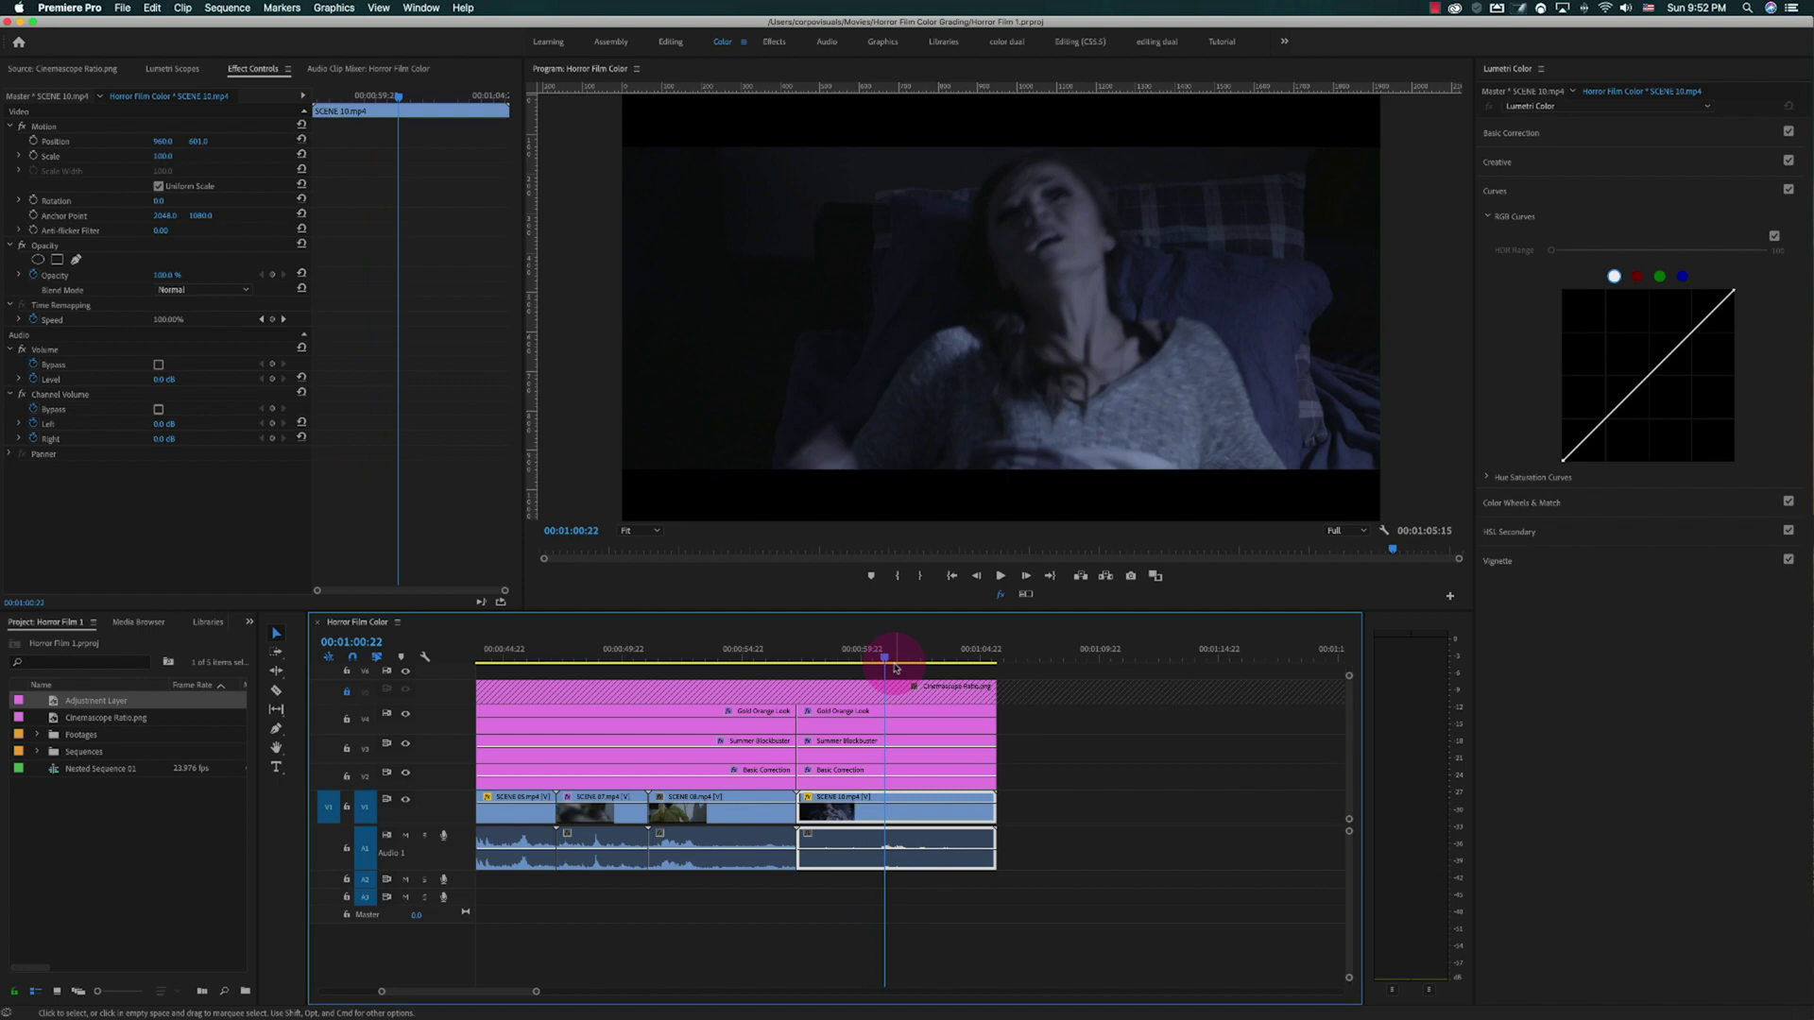
key(space)
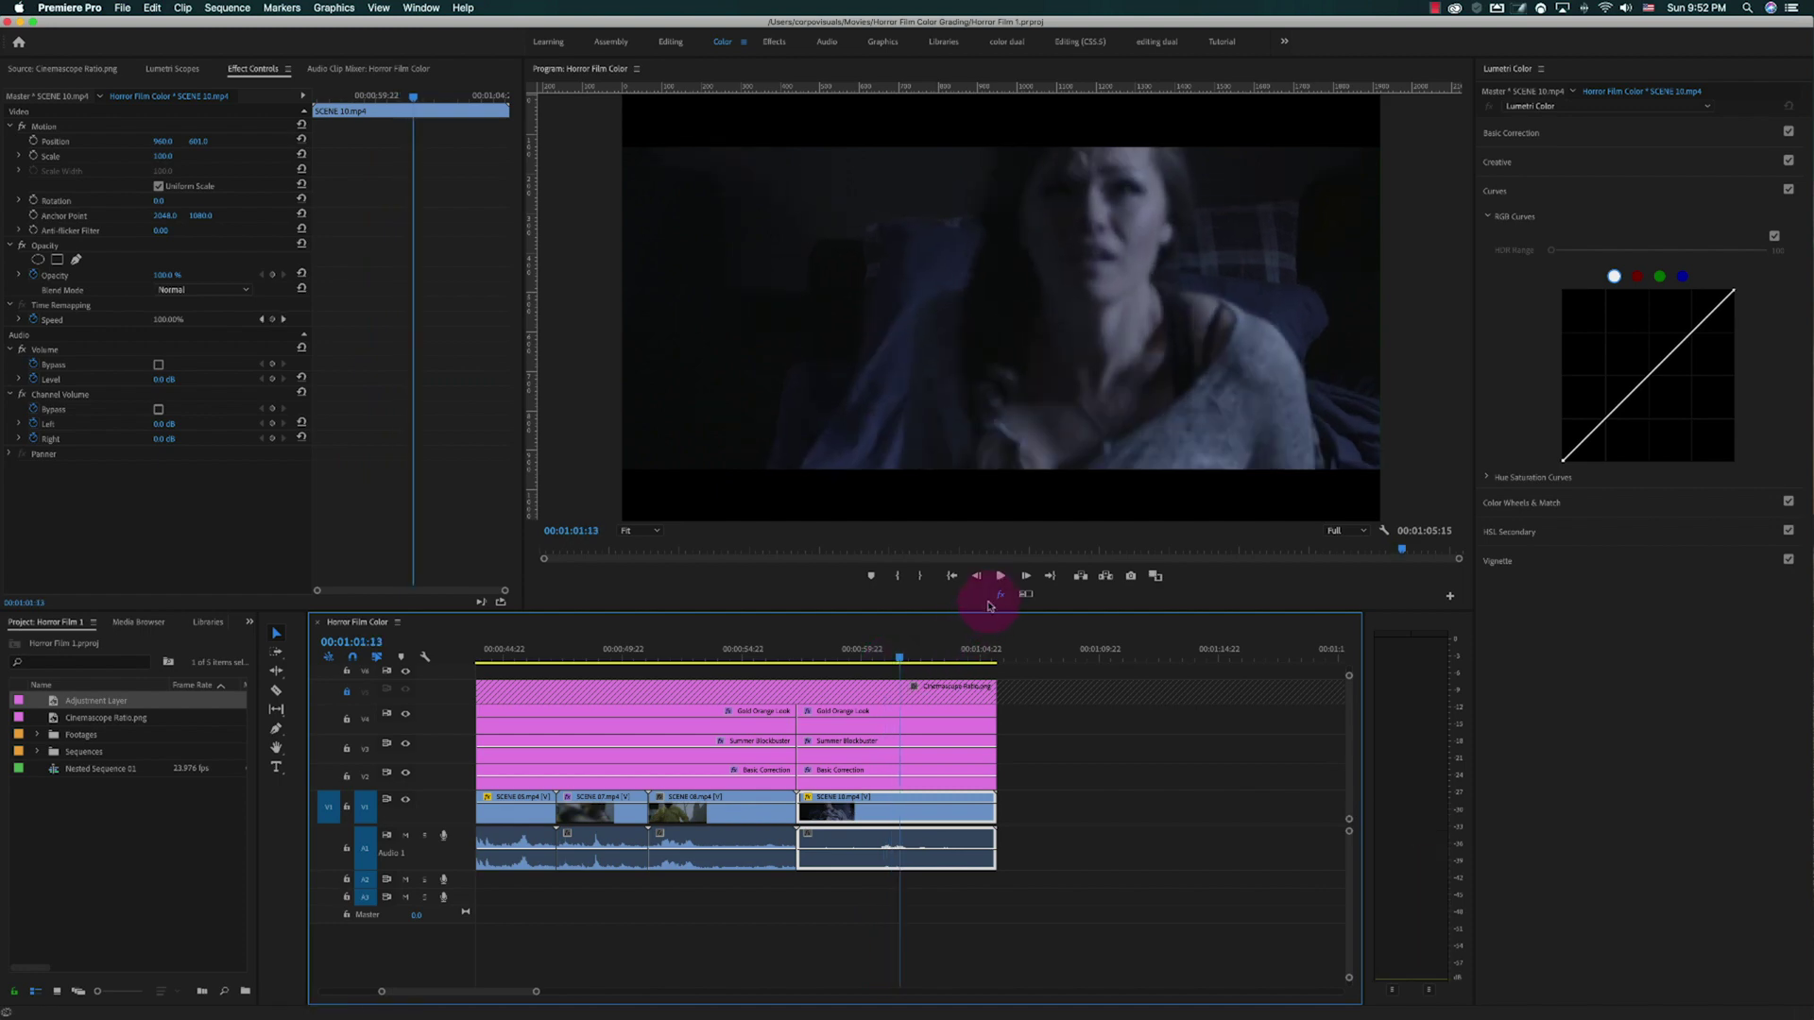
click(1001, 596)
Move the SCENE 10 Gold Orange Look and Summer Blockbuster clips past the sequence end
drag(1047, 699, 1132, 770)
drag(1016, 753, 884, 770)
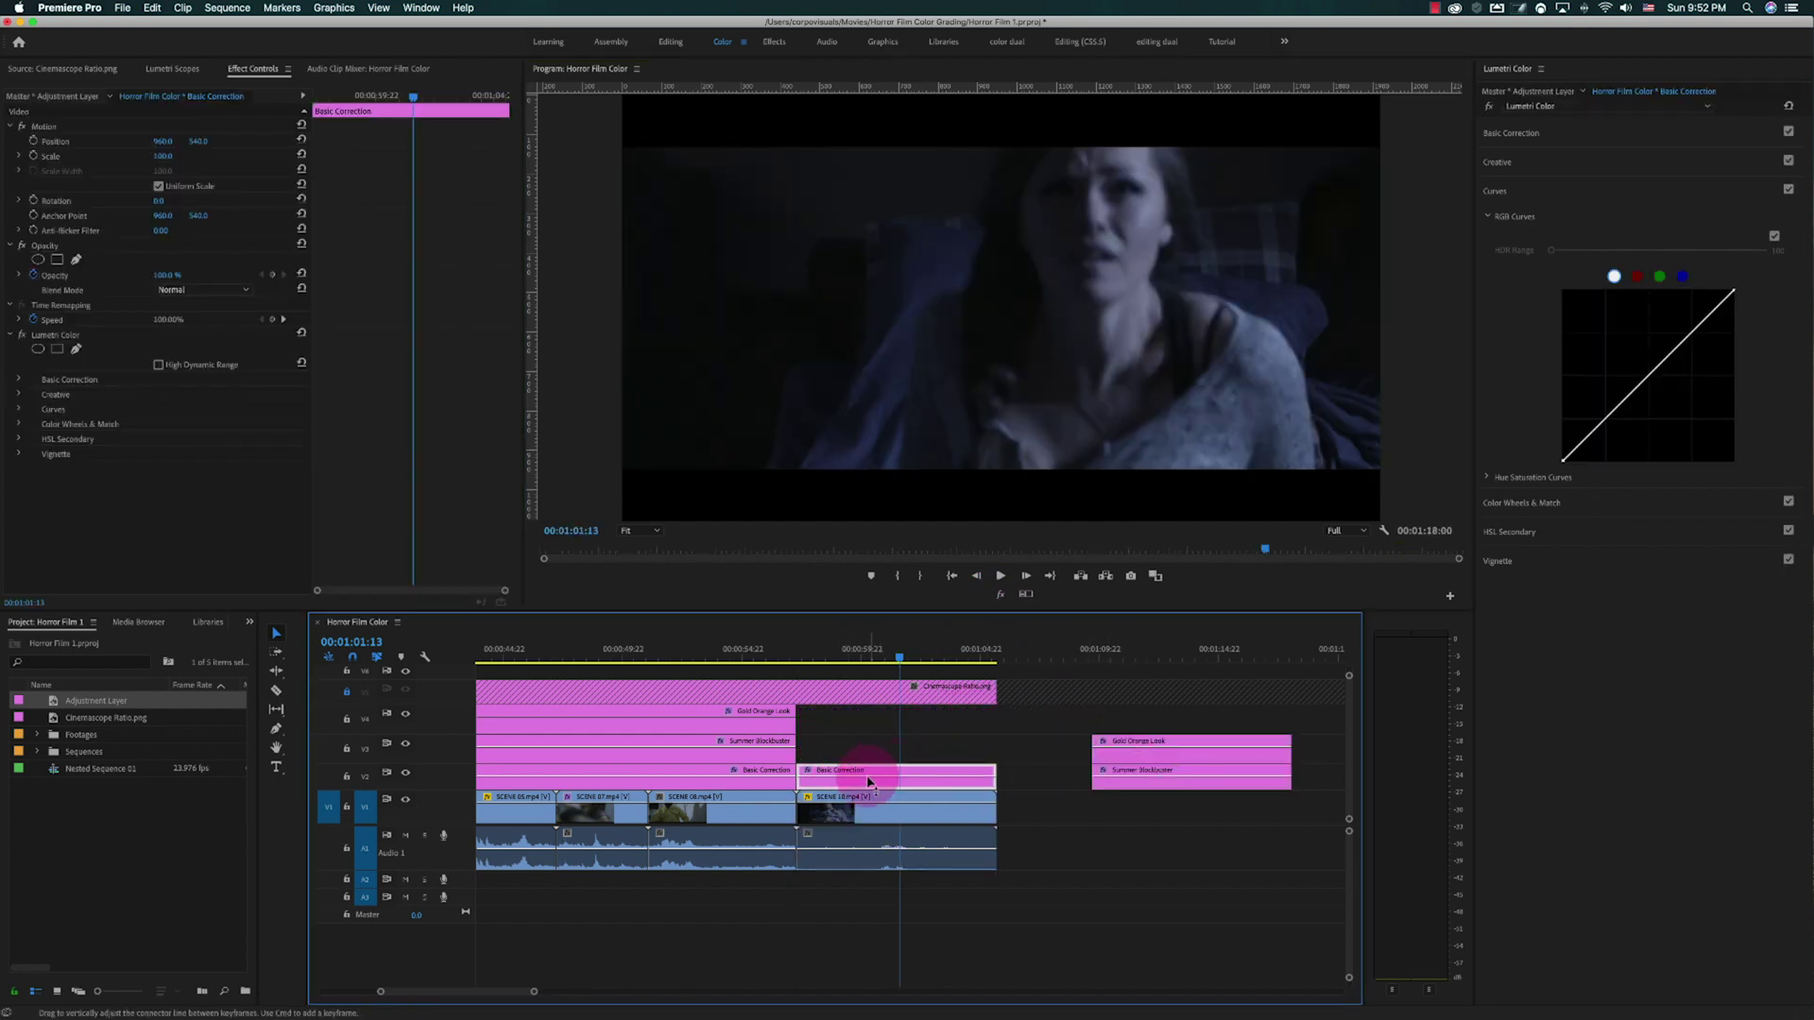
click(1000, 595)
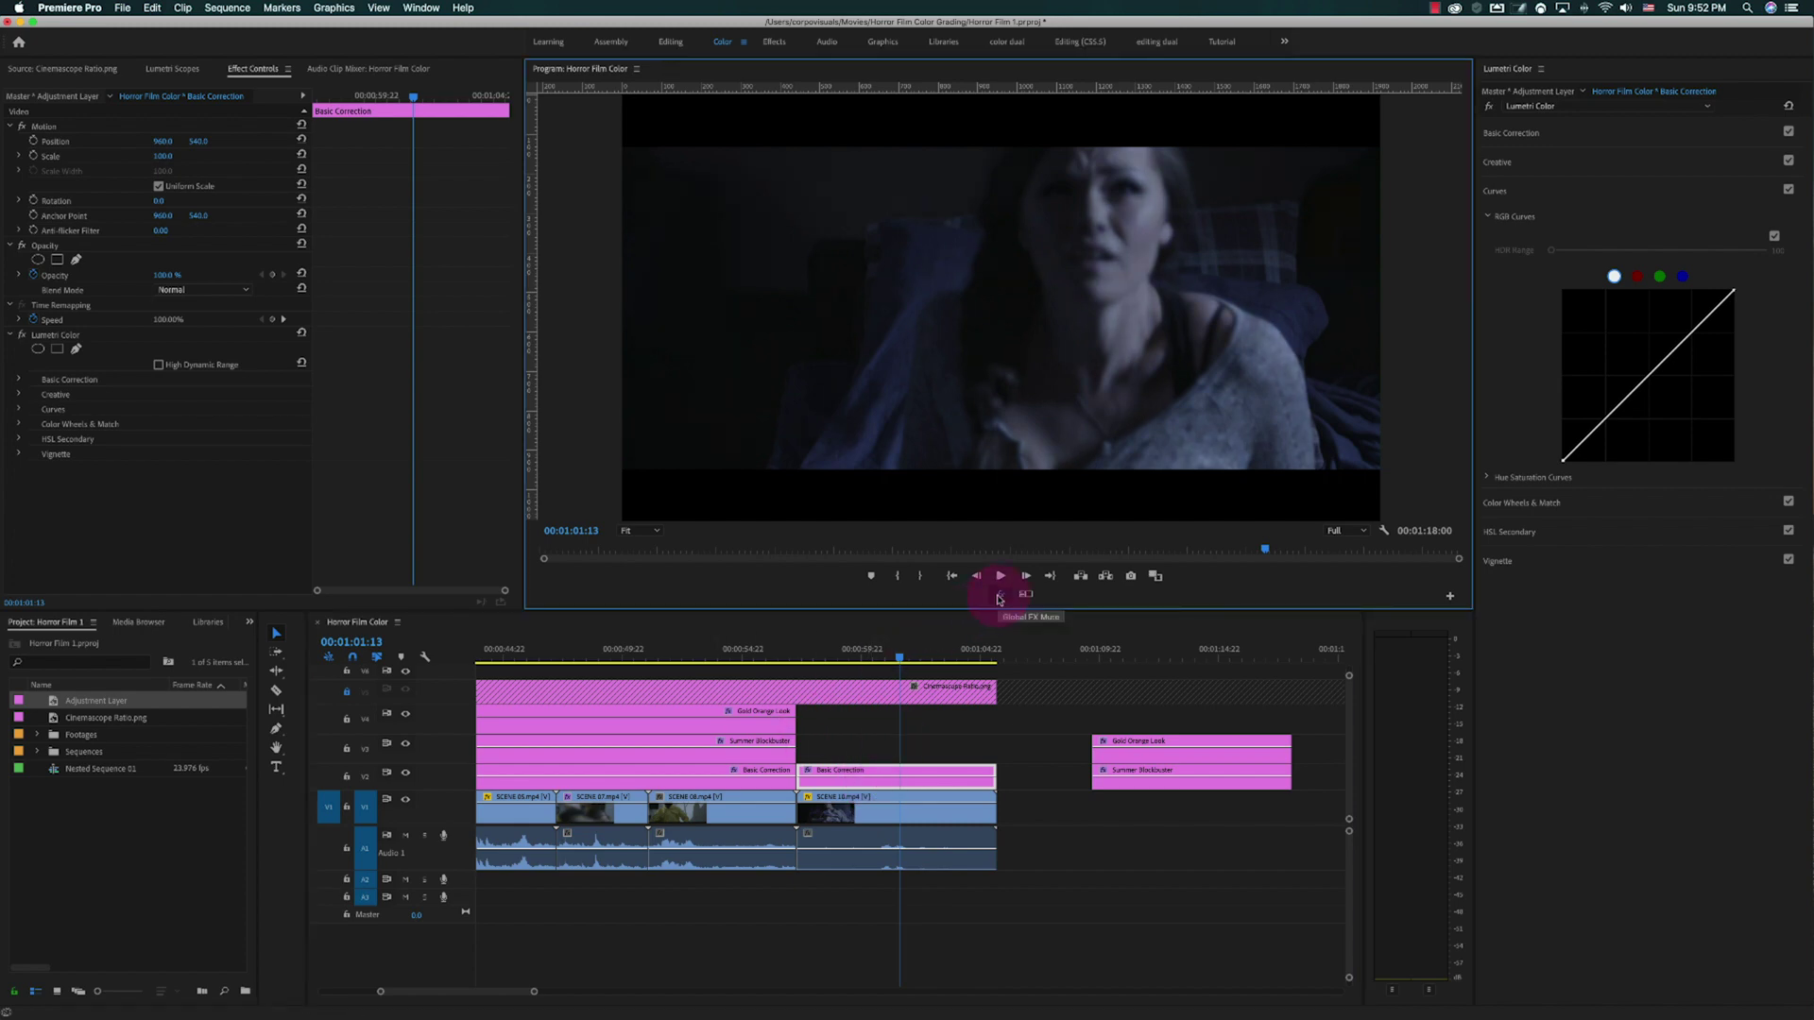
Scrub to 00:01:04:17, select the SCENE 10 Basic Correction layer and reset its colour settings
click(951, 653)
drag(952, 653, 976, 653)
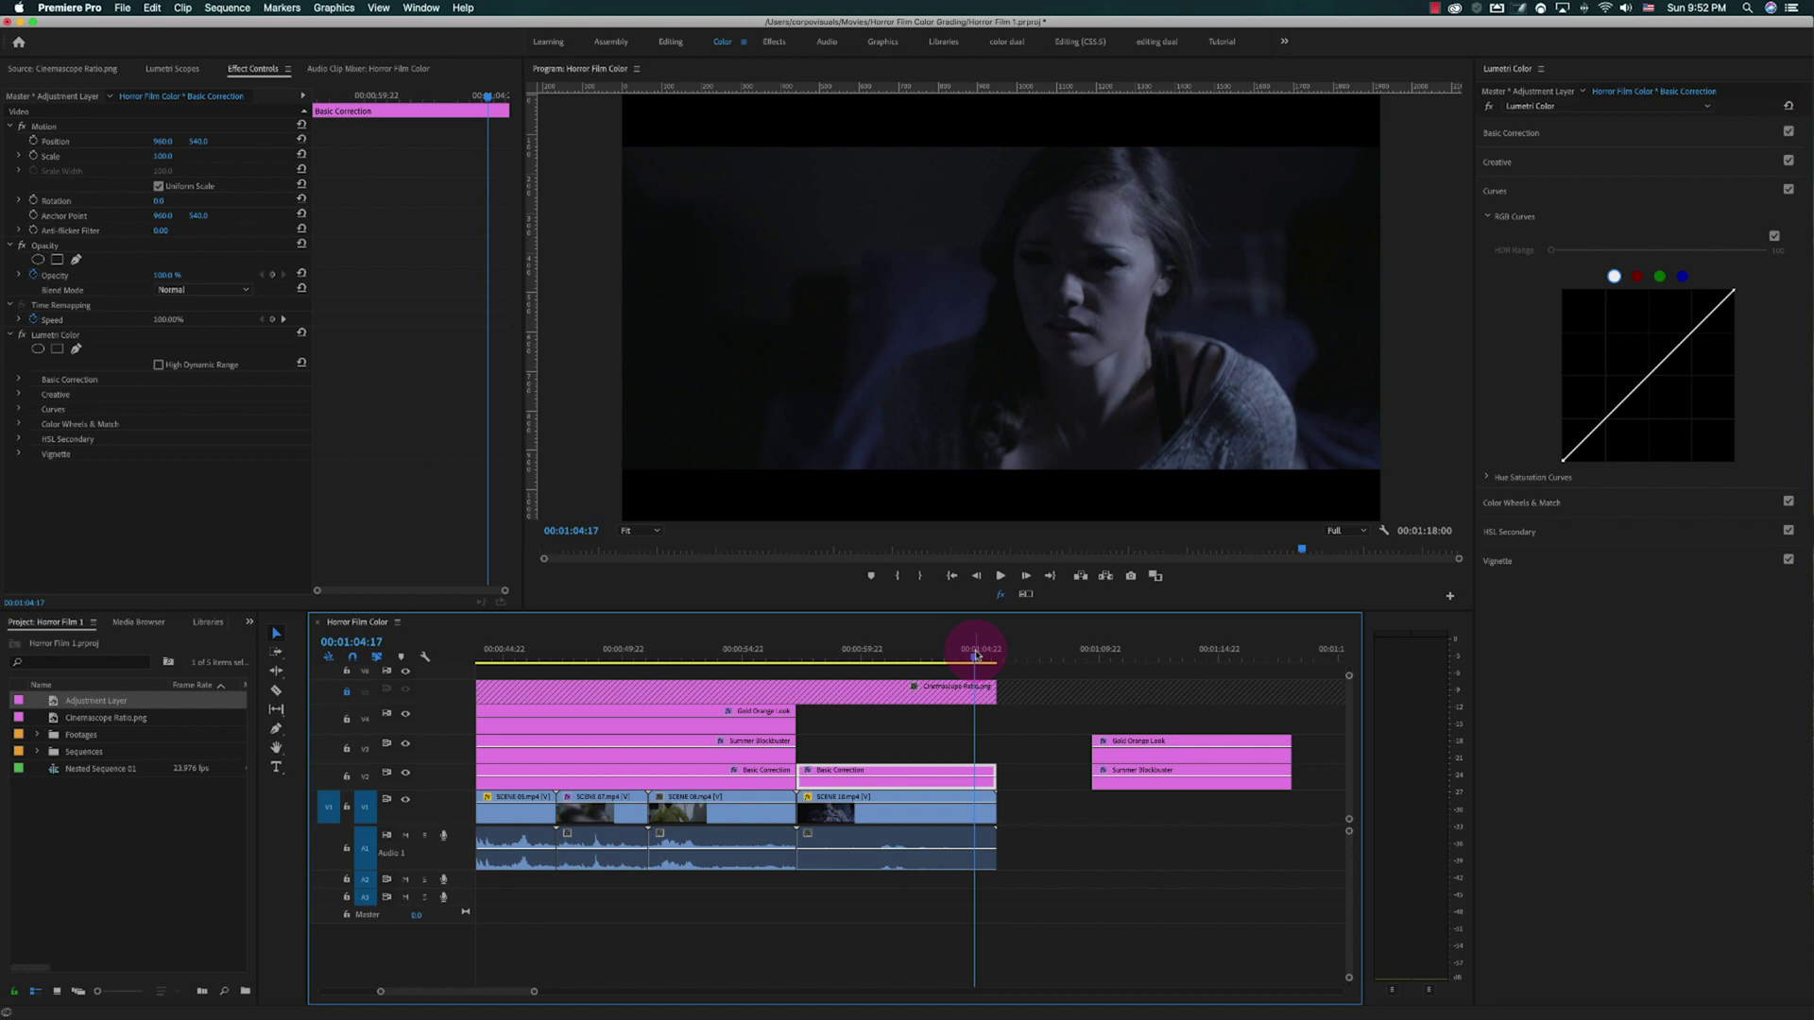
click(937, 780)
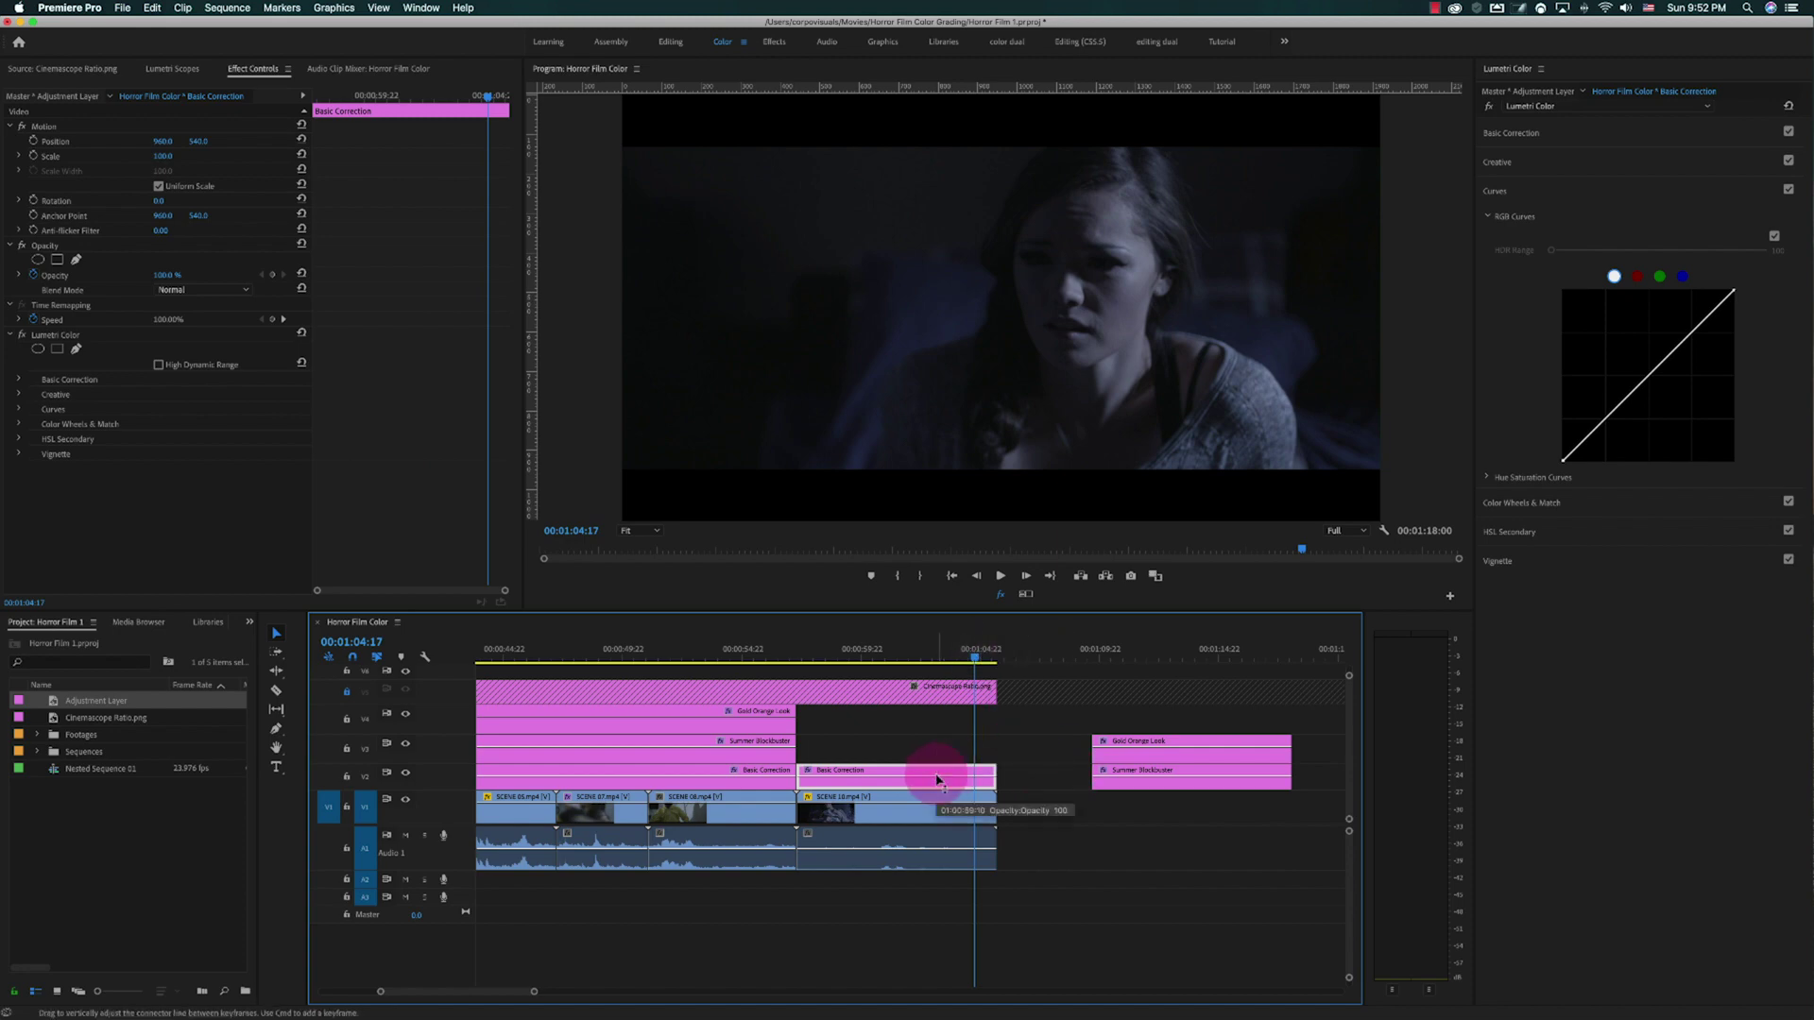
click(915, 777)
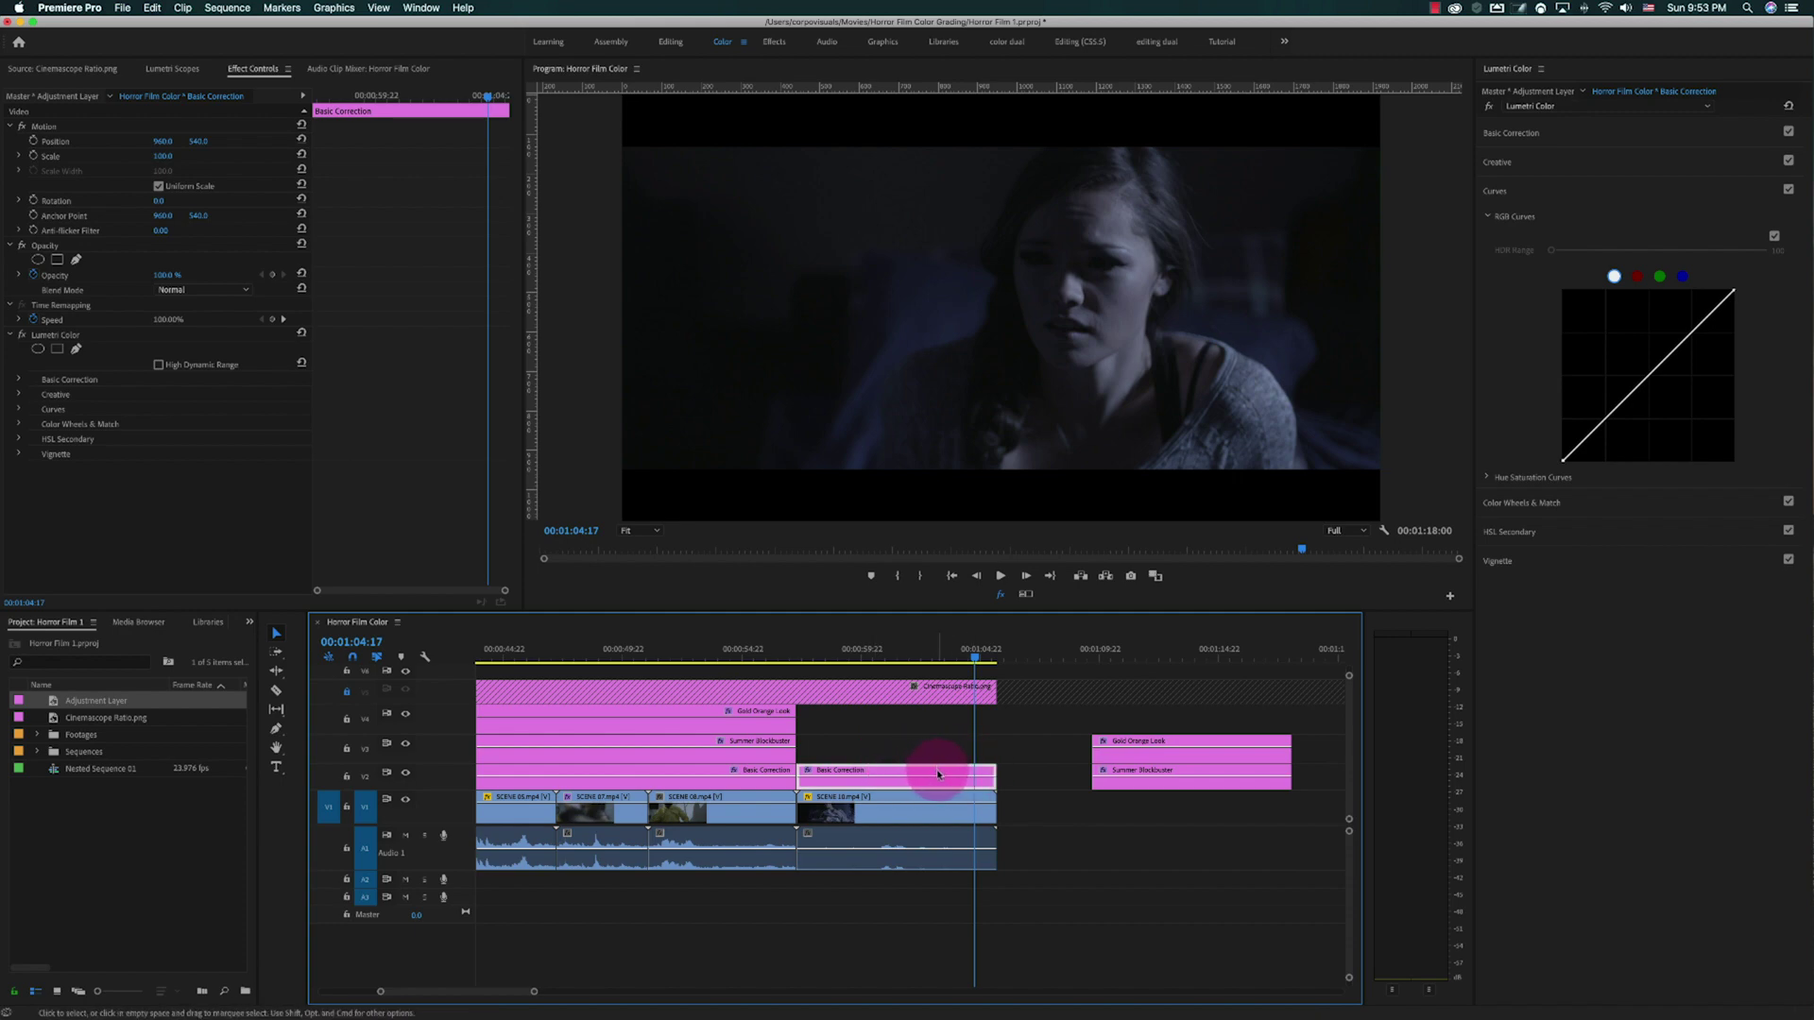
click(1790, 107)
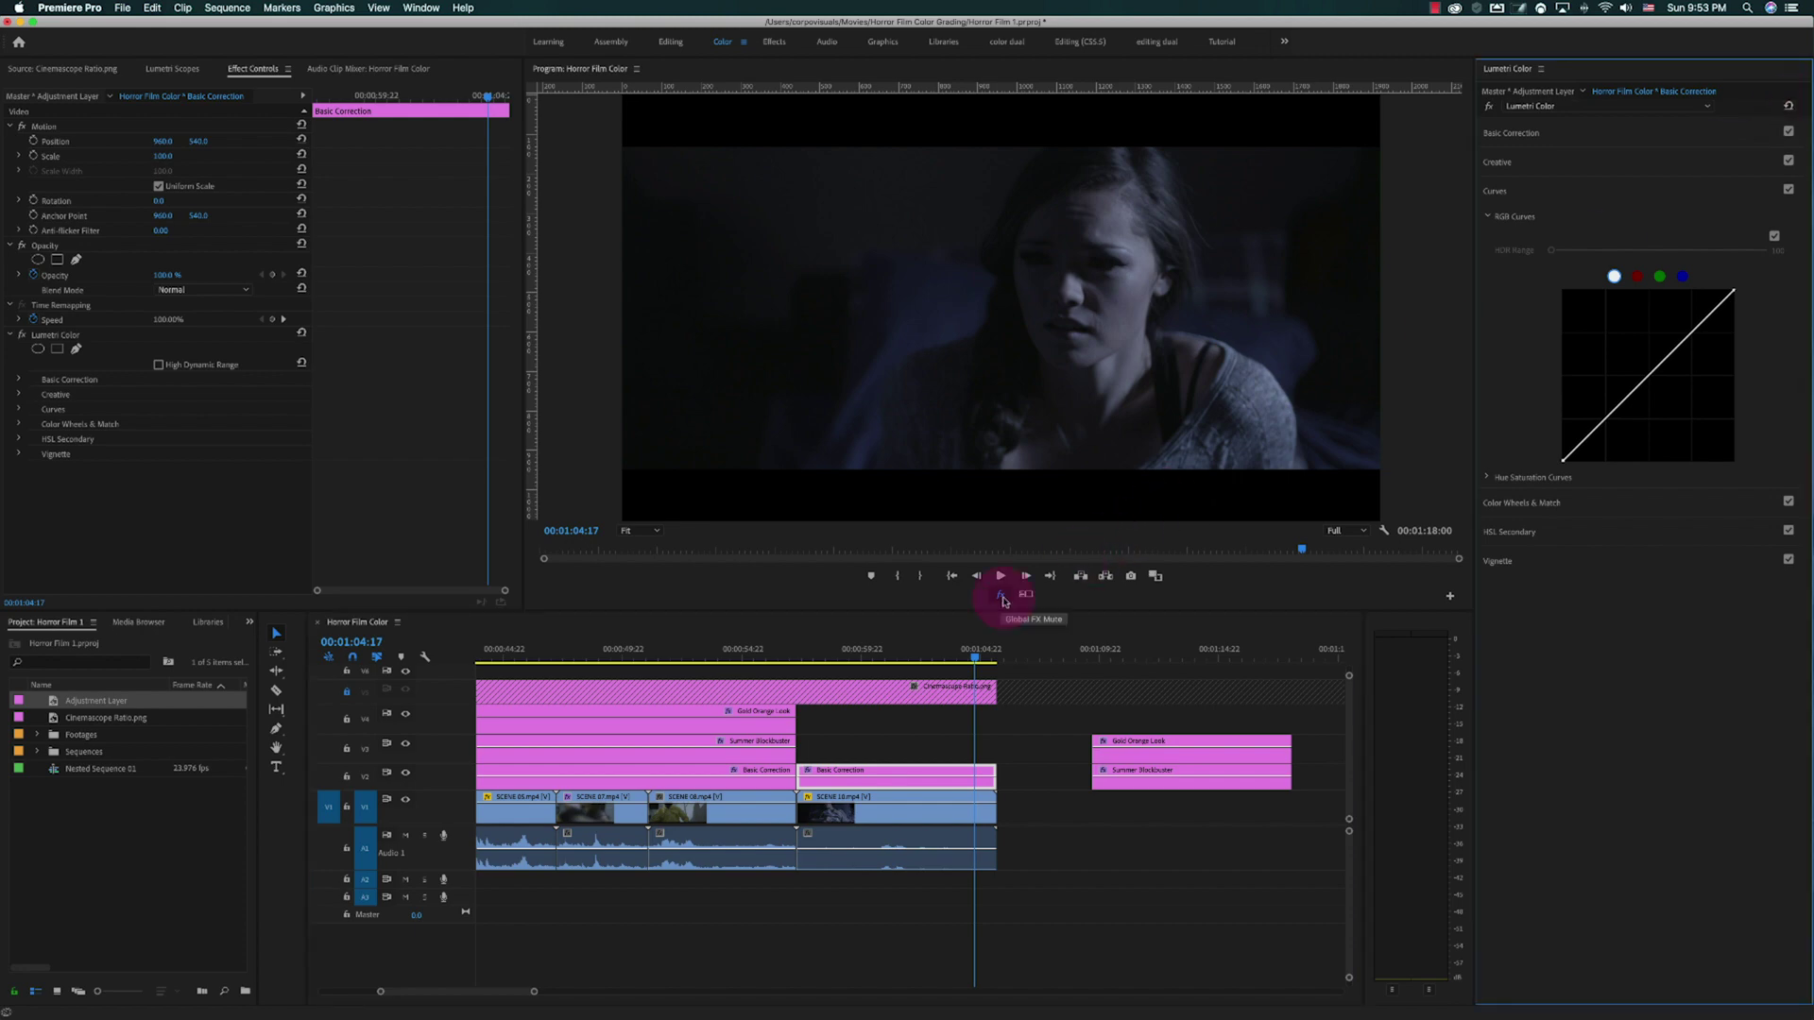
Set the final Basic Correction tone: Shadows -1.6, Whites 14.8, Highlights 100
click(1570, 134)
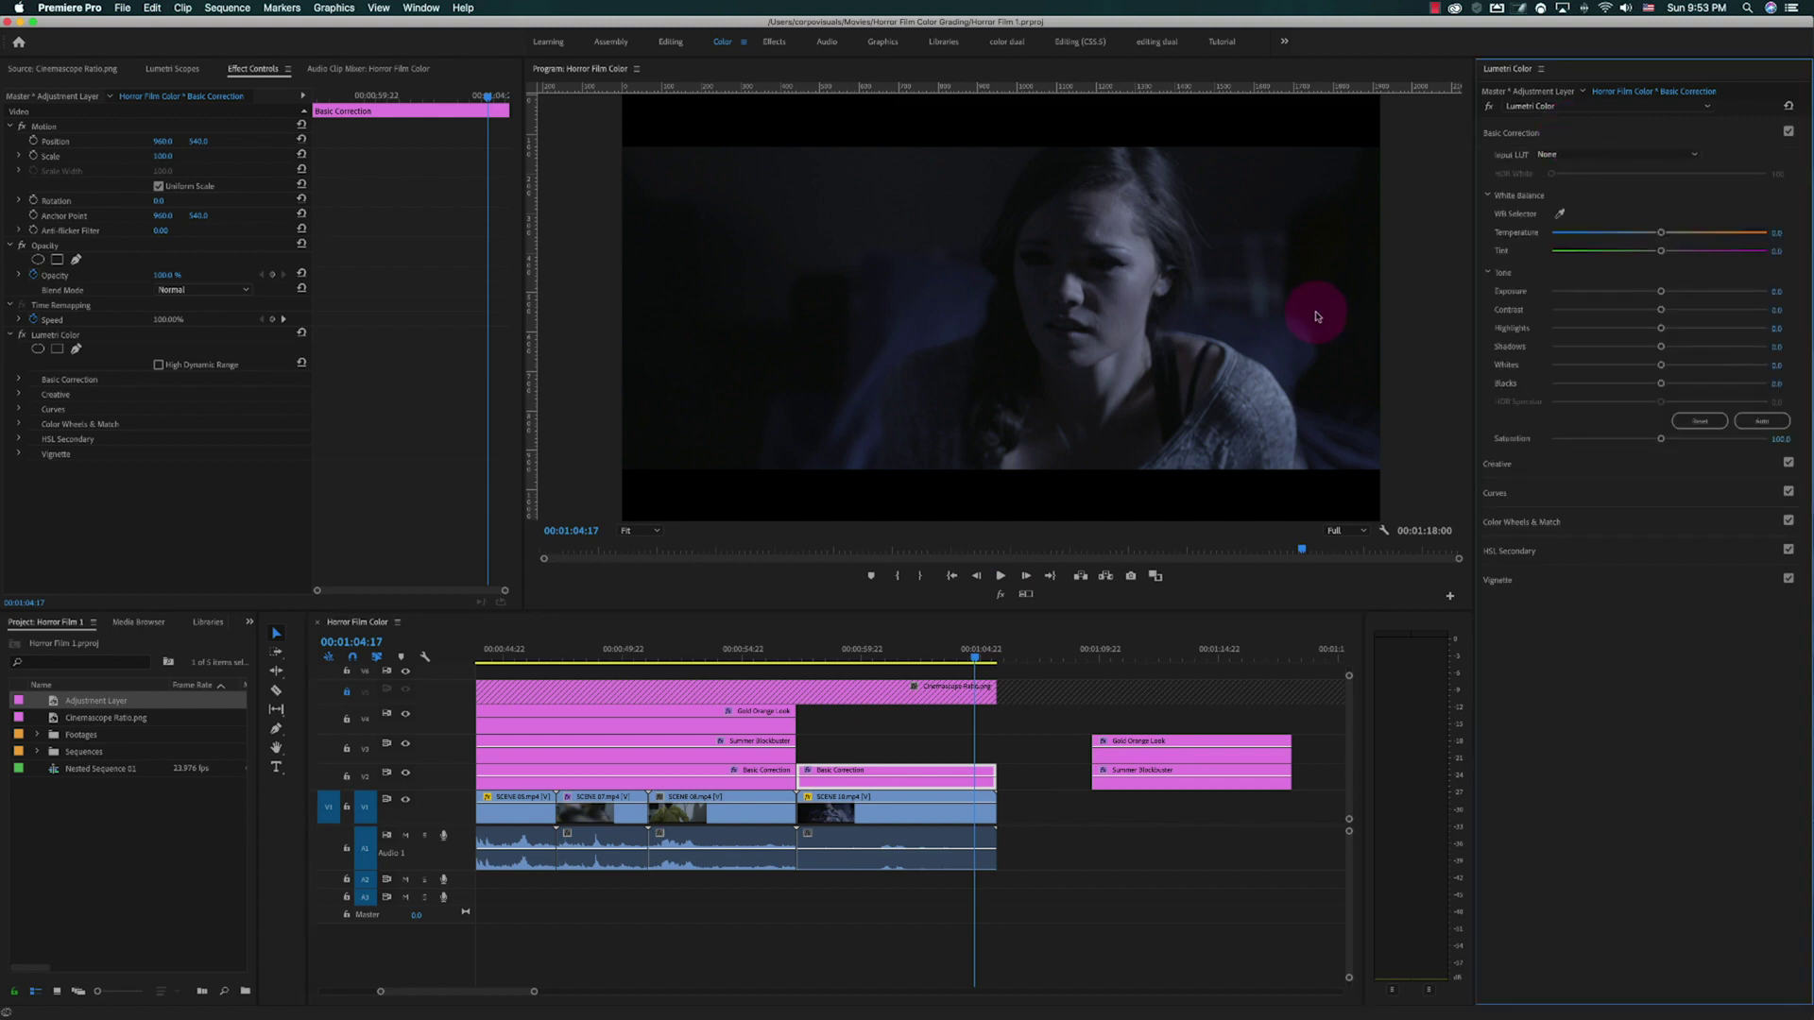
drag(1660, 346, 1663, 346)
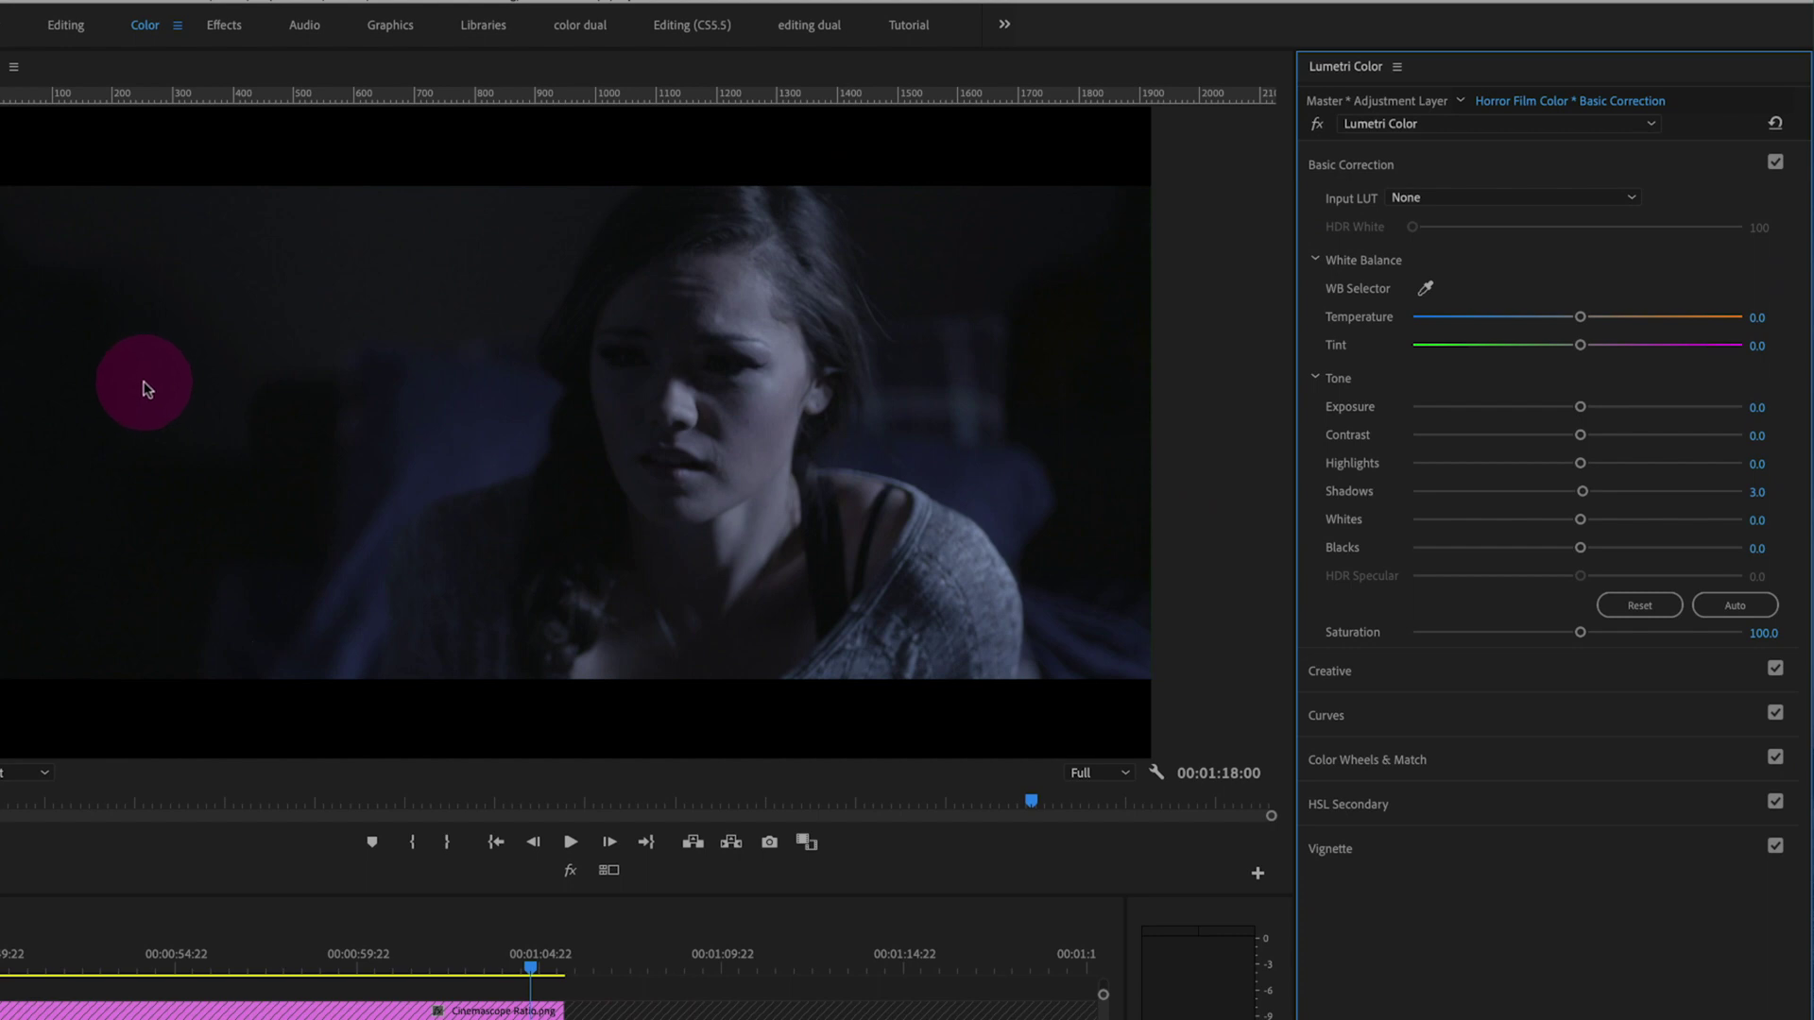
mouse_move(1582, 491)
mouse_down()
mouse_move(1616, 496)
mouse_move(1576, 511)
mouse_up()
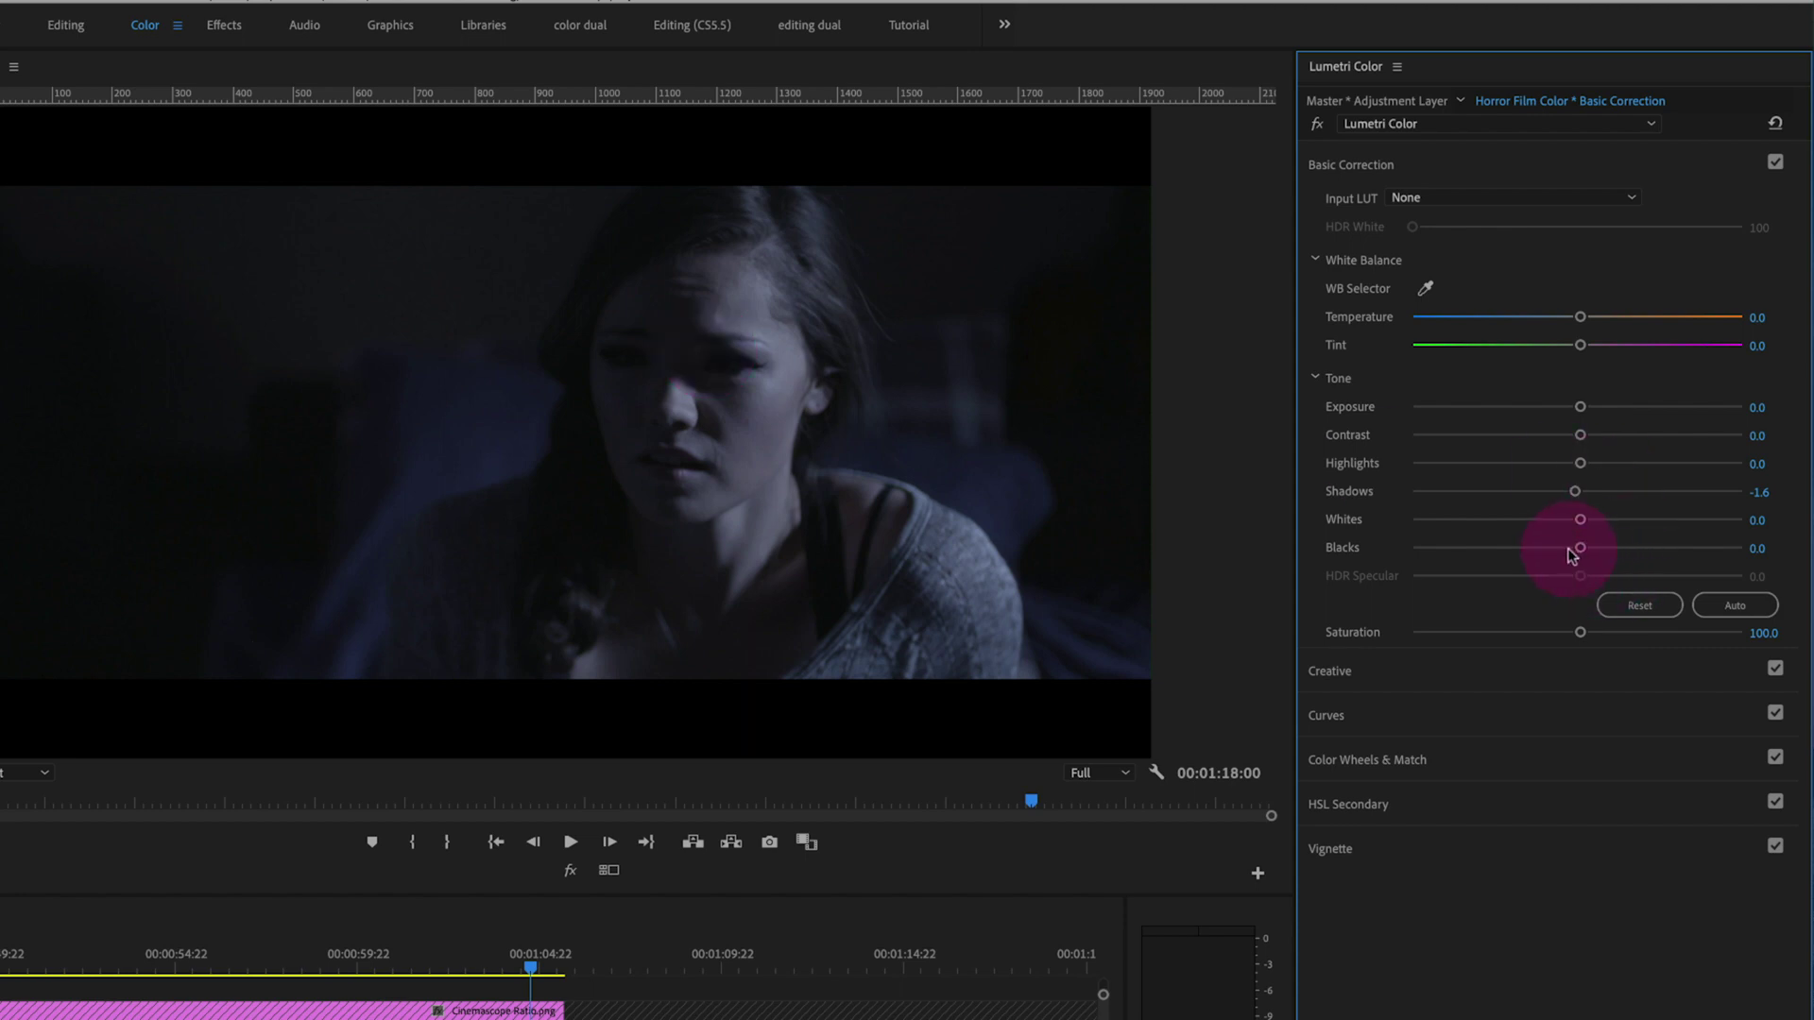
mouse_move(1583, 522)
mouse_down()
mouse_move(1679, 520)
mouse_move(1604, 526)
mouse_up()
mouse_move(1581, 465)
mouse_down()
mouse_move(1653, 466)
mouse_move(1601, 464)
mouse_up()
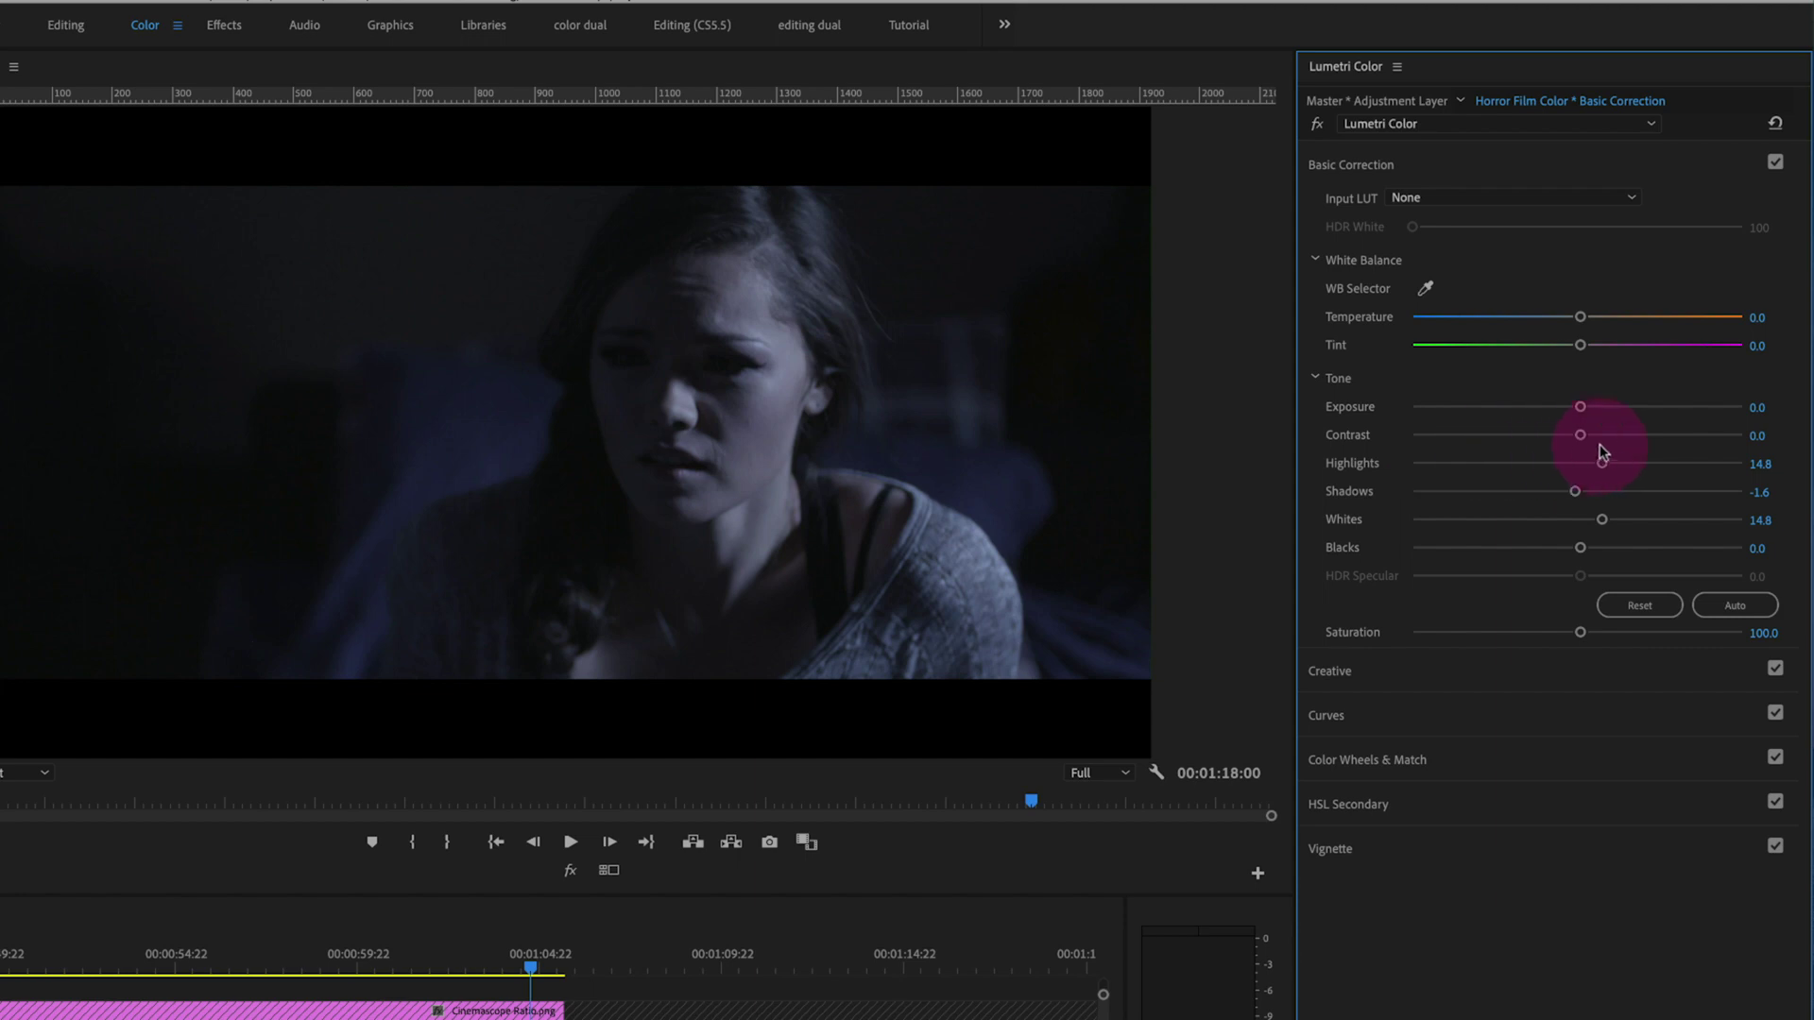
drag(1603, 465, 1746, 464)
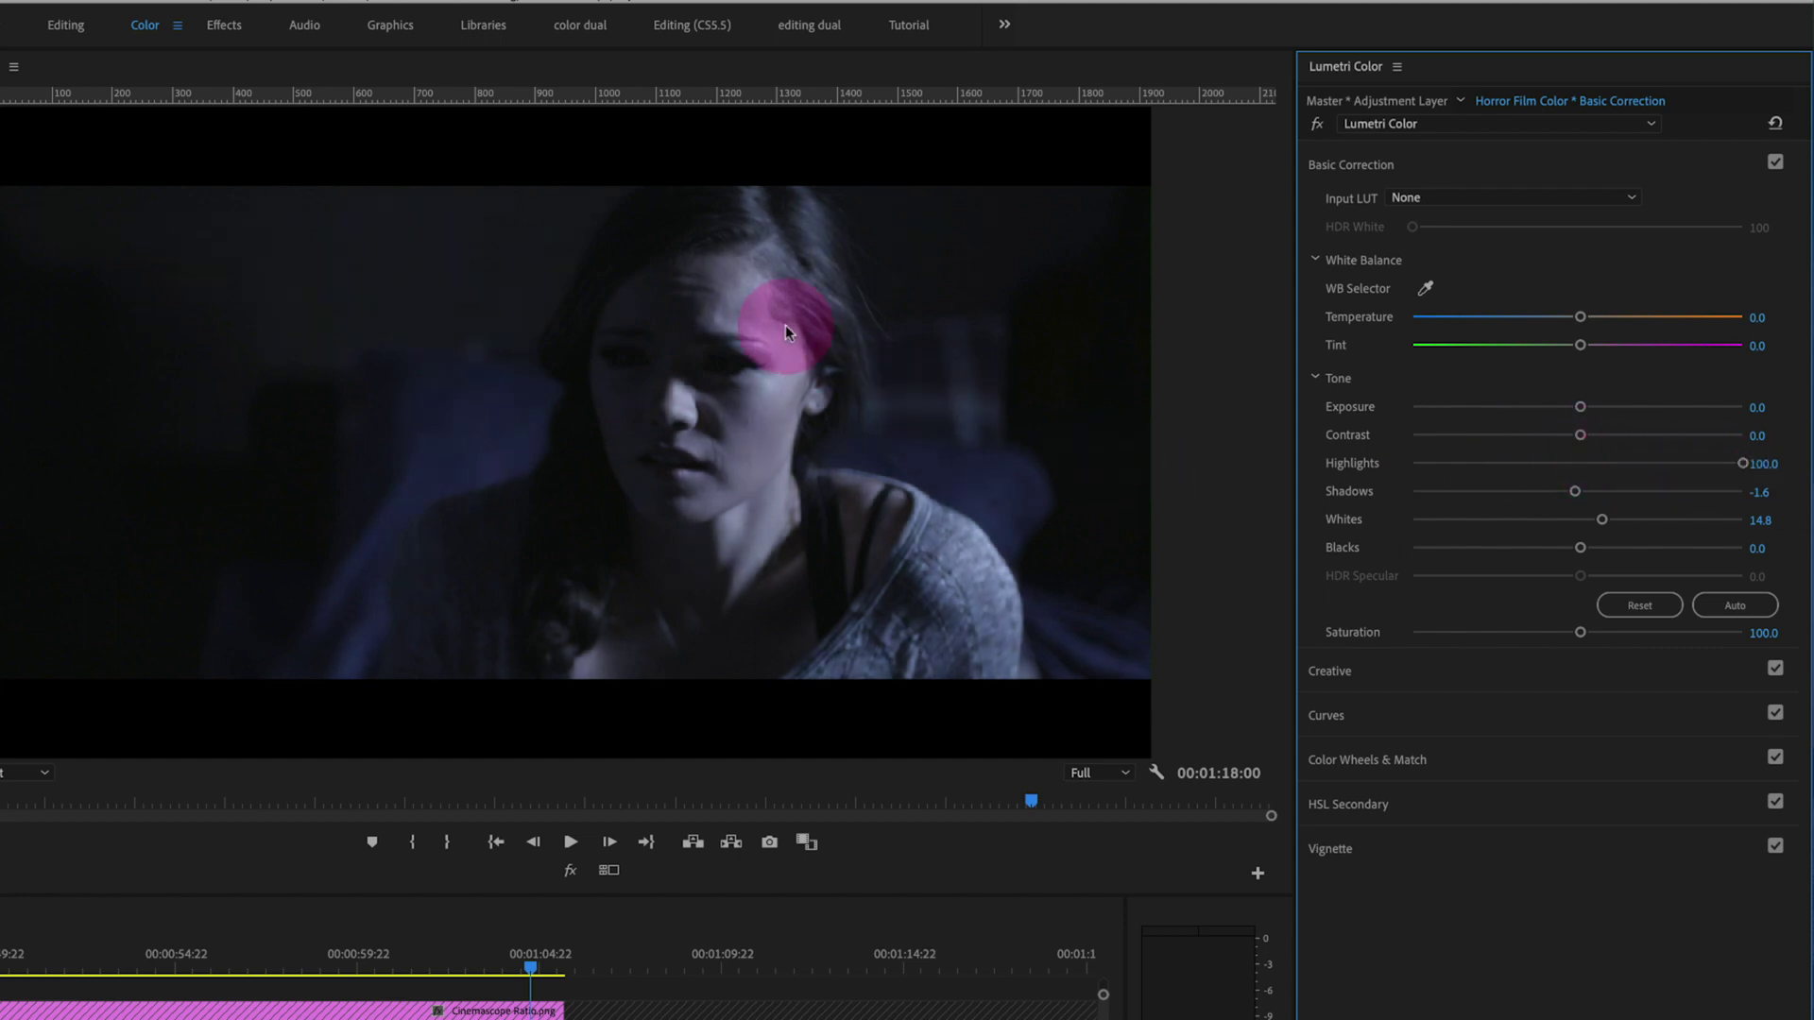
View the Program monitor at 100% on the face and lower Highlights to 23.3
click(23, 773)
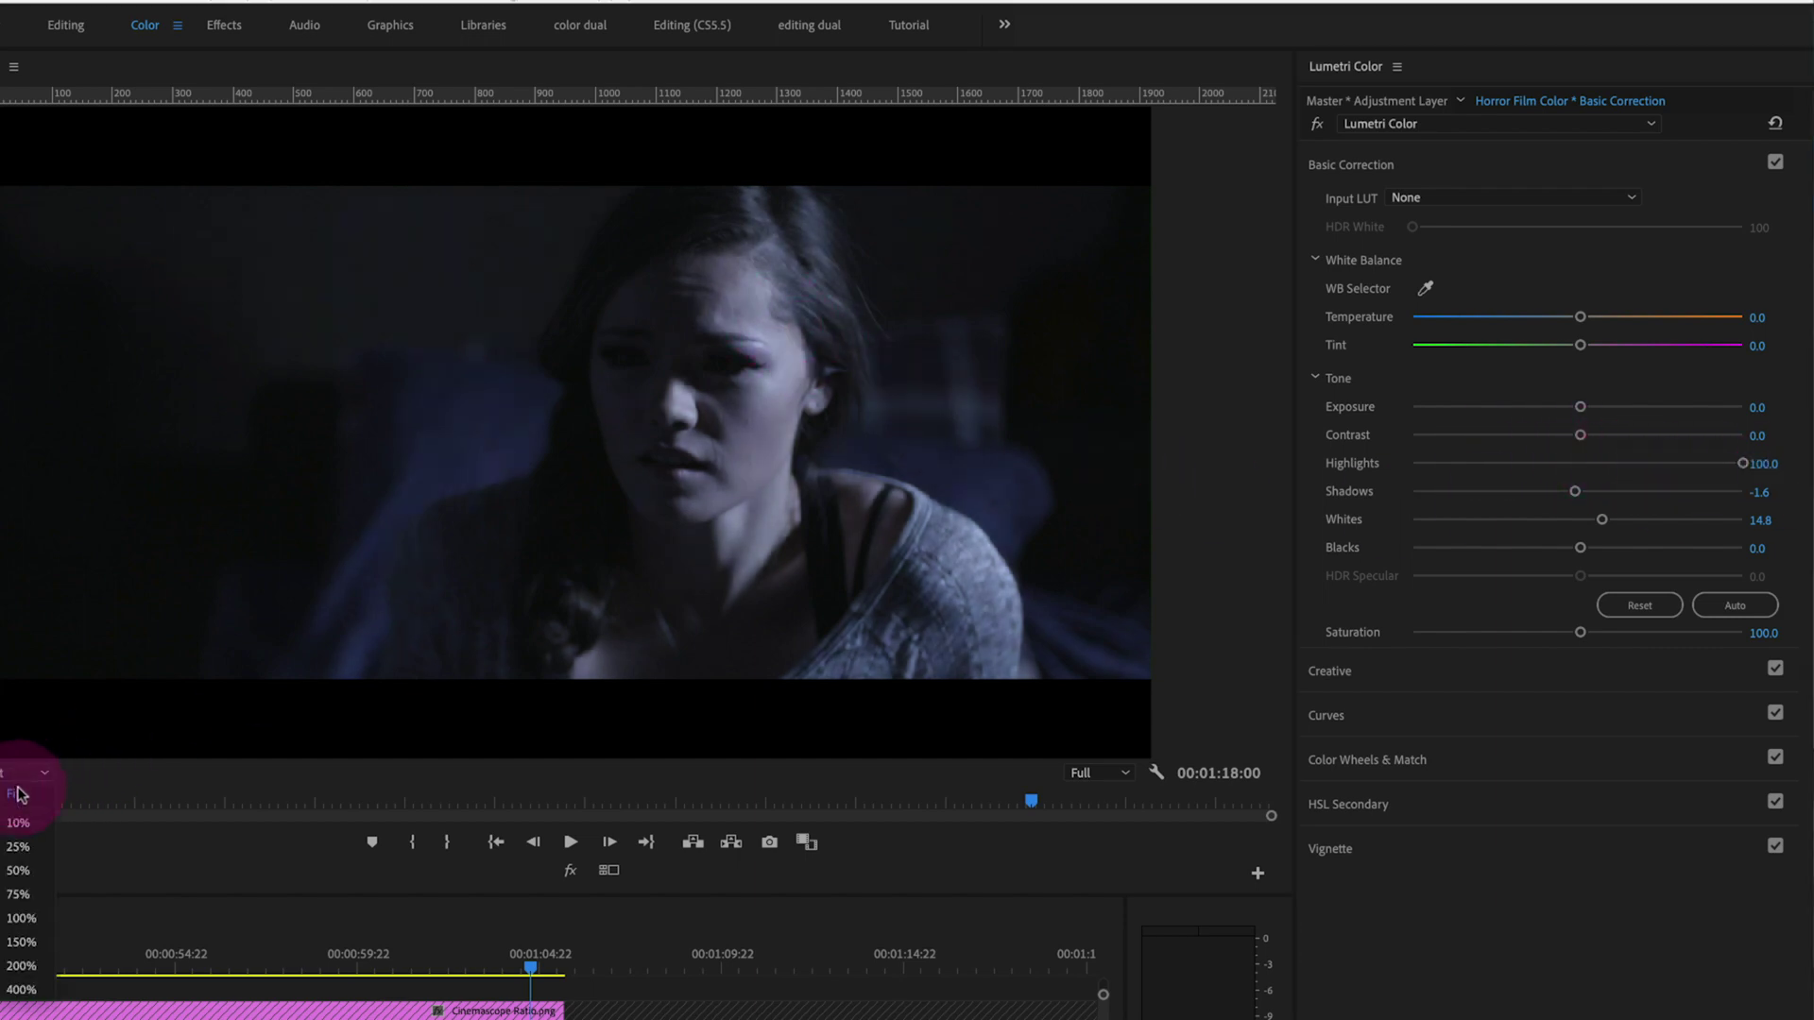
click(20, 942)
click(23, 773)
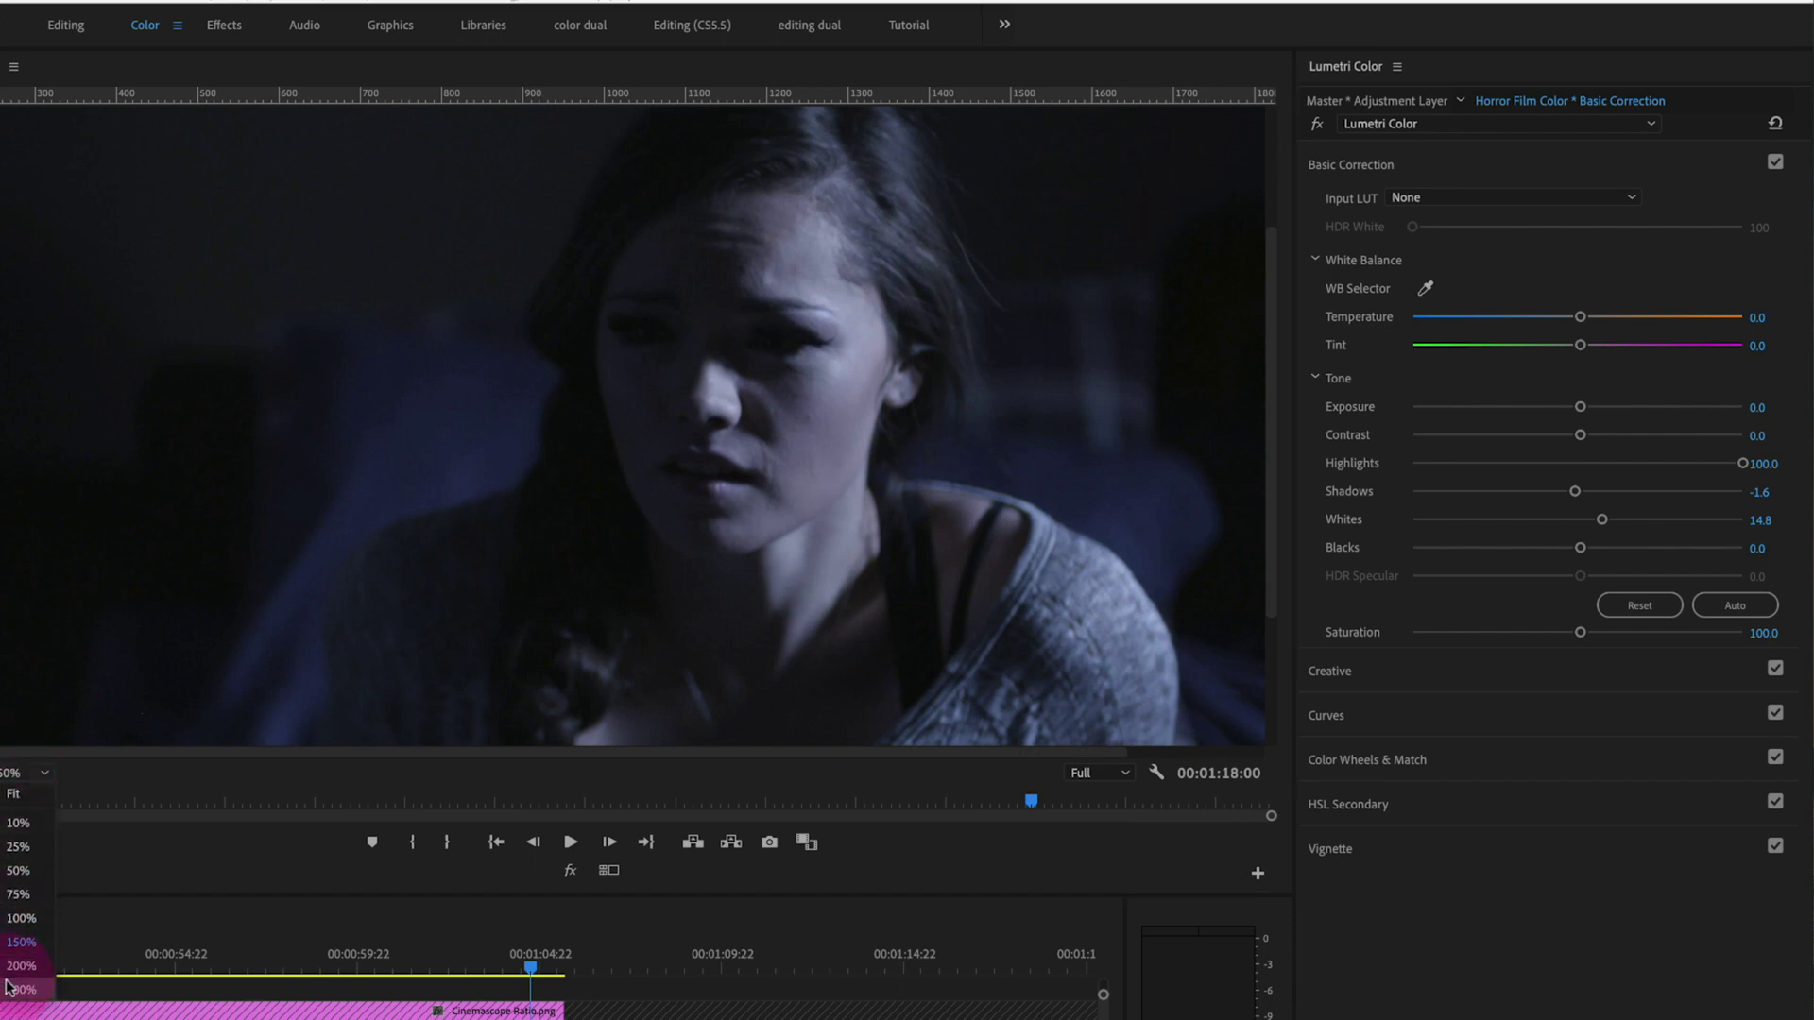
click(19, 992)
drag(1271, 433, 1269, 381)
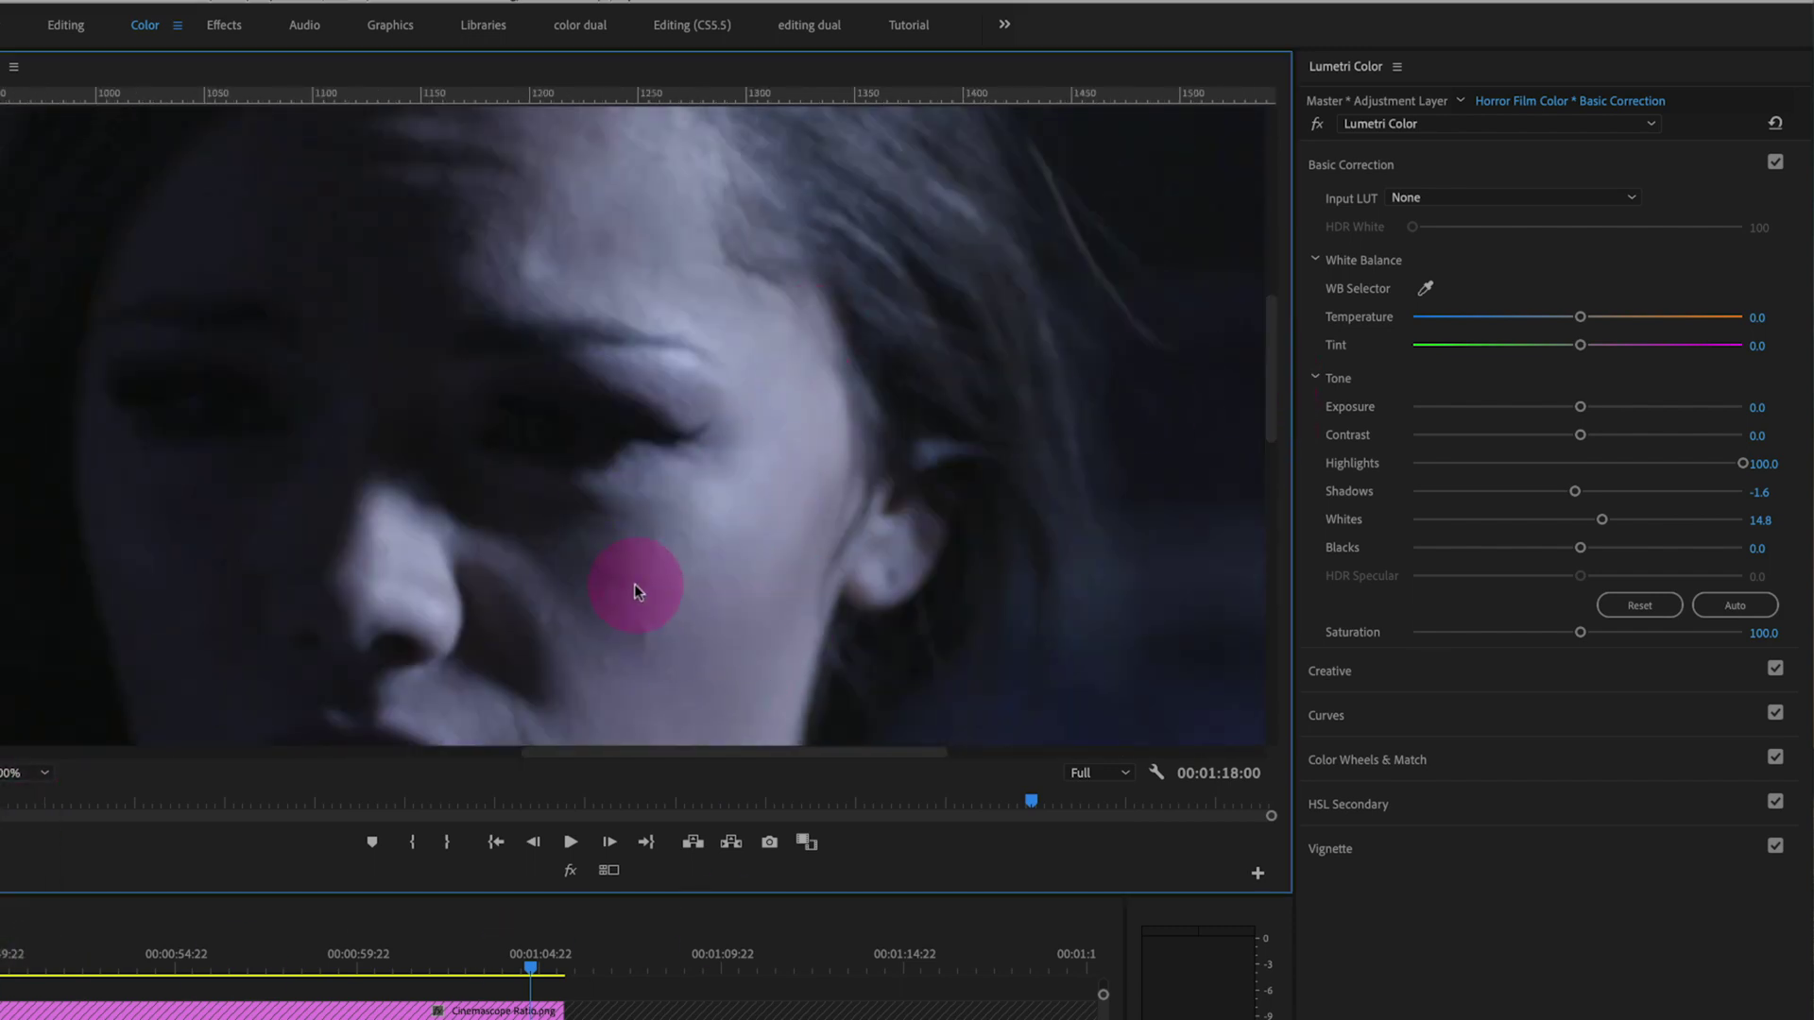
drag(1743, 463, 1607, 463)
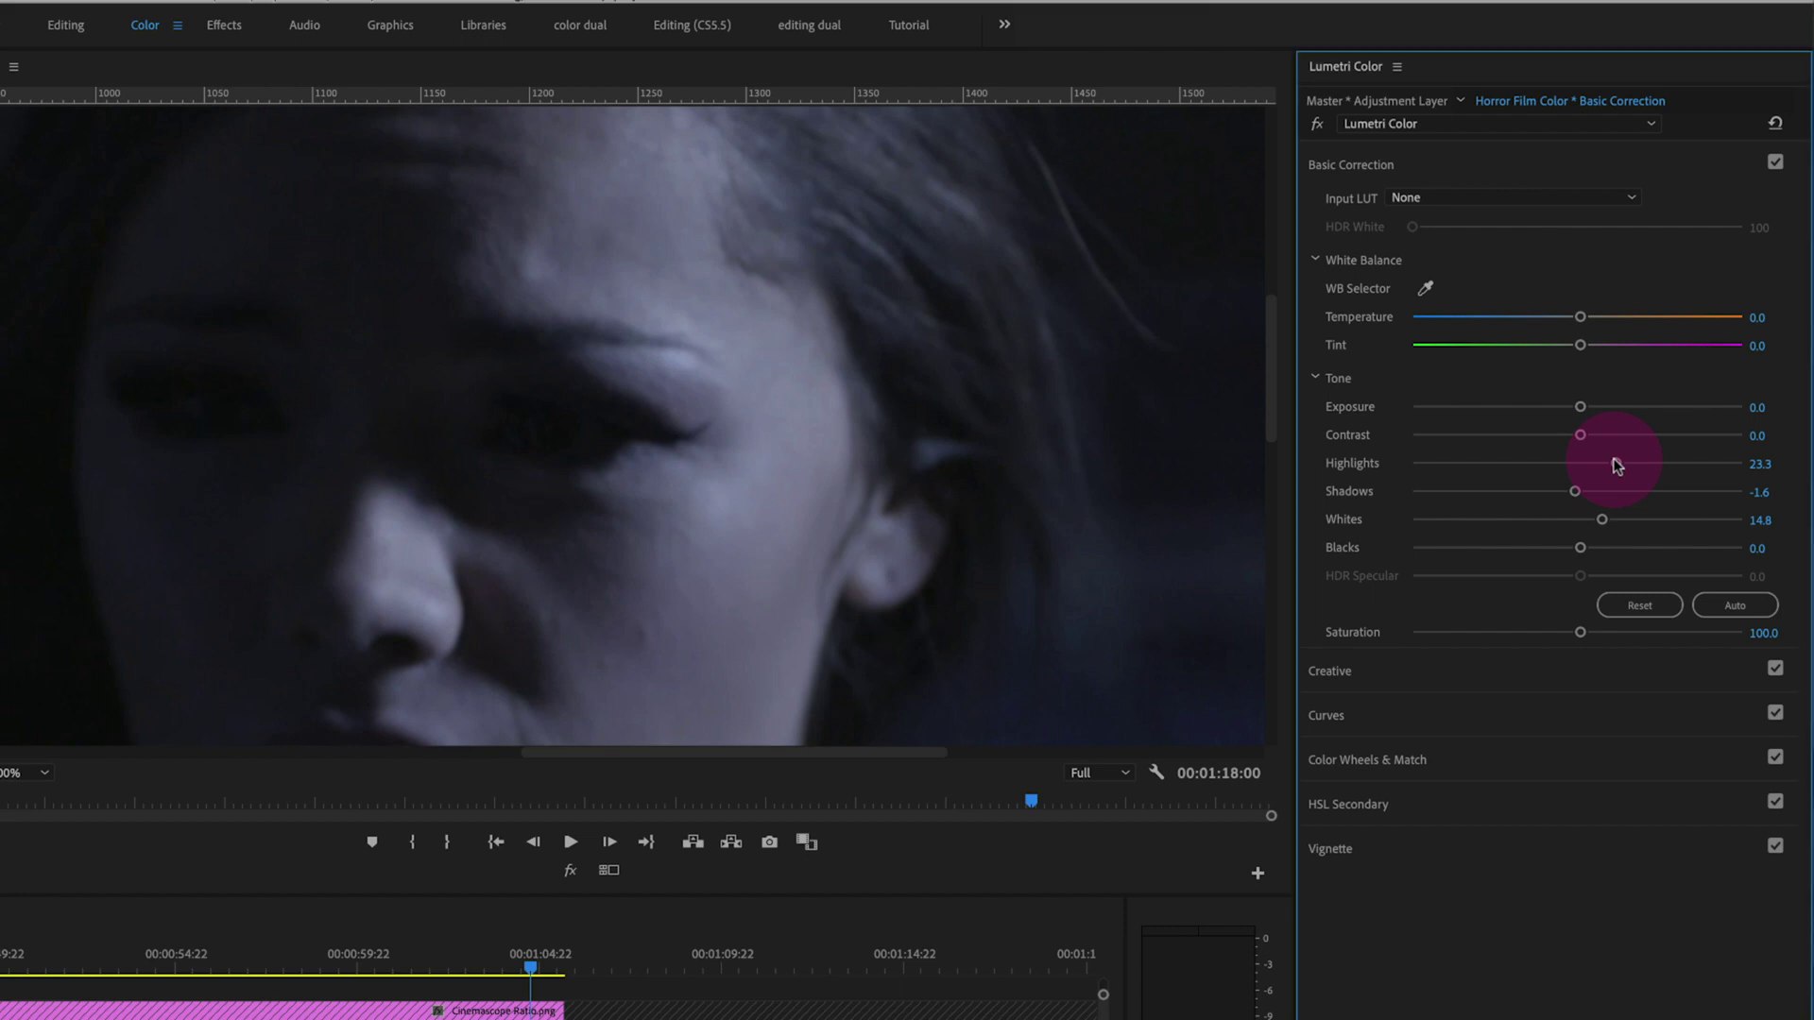
Set the Basic Correction Blacks value to -1.0
click(1370, 678)
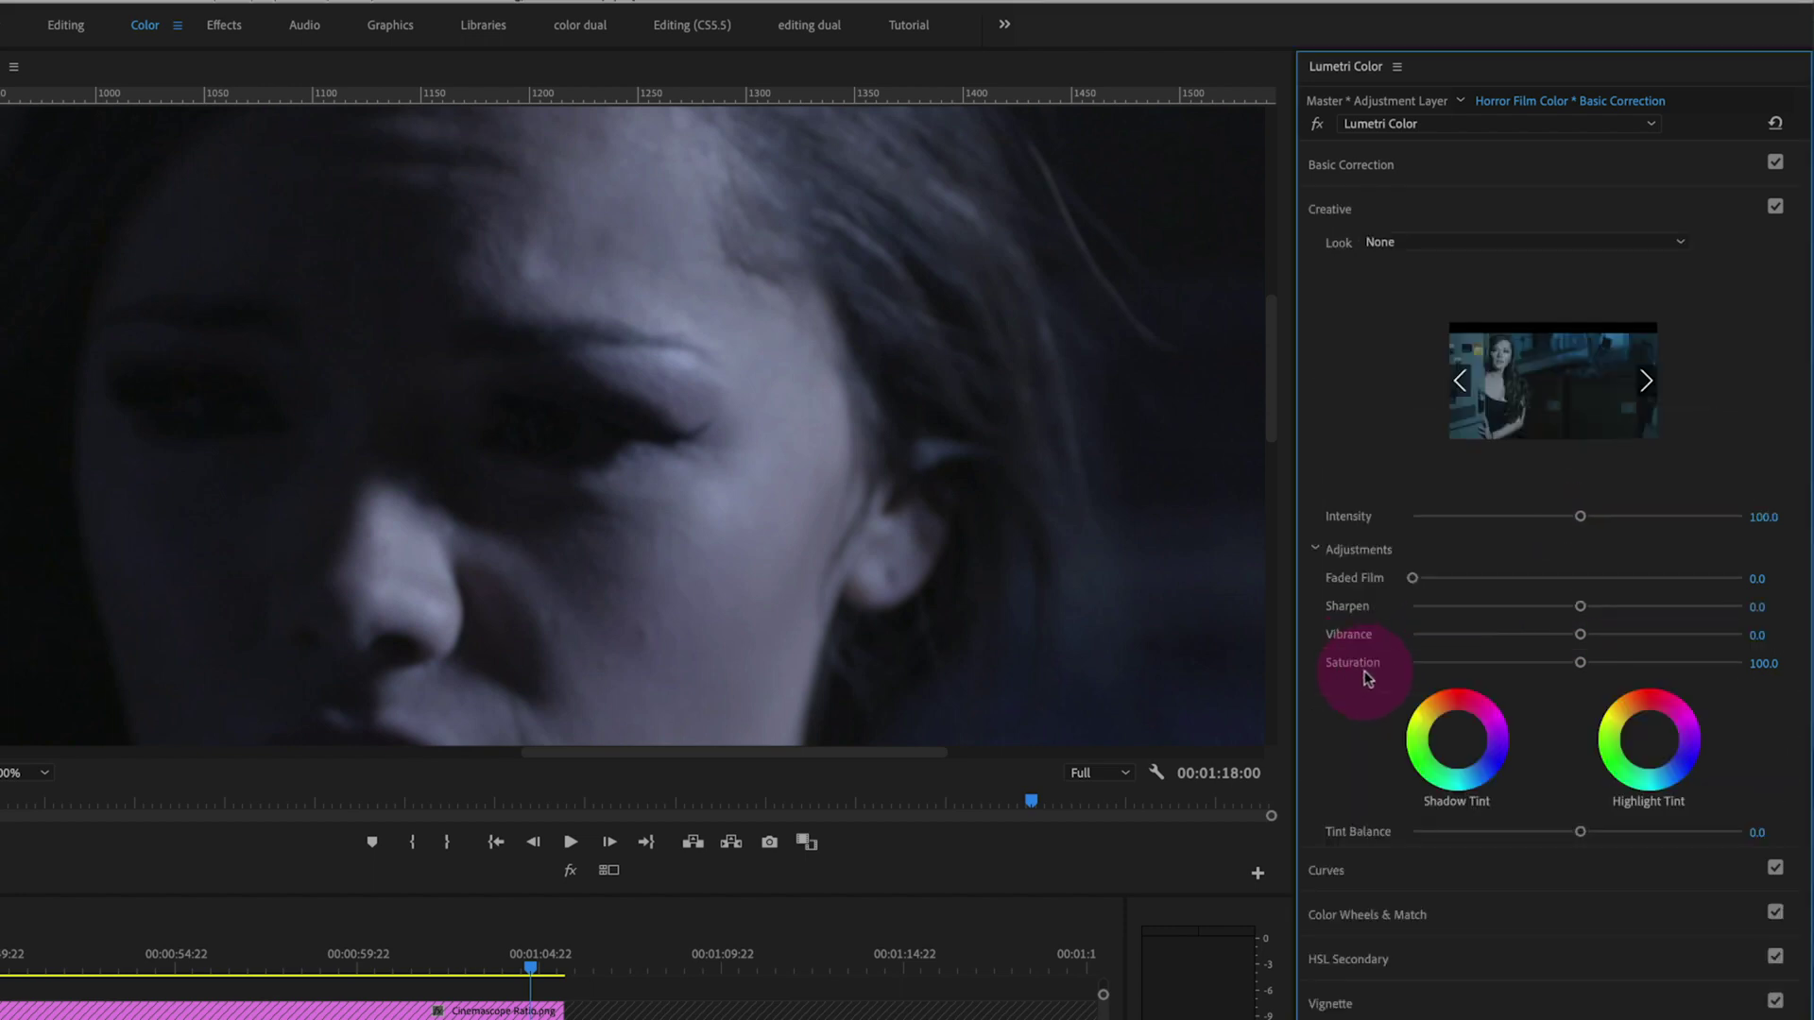
click(1627, 609)
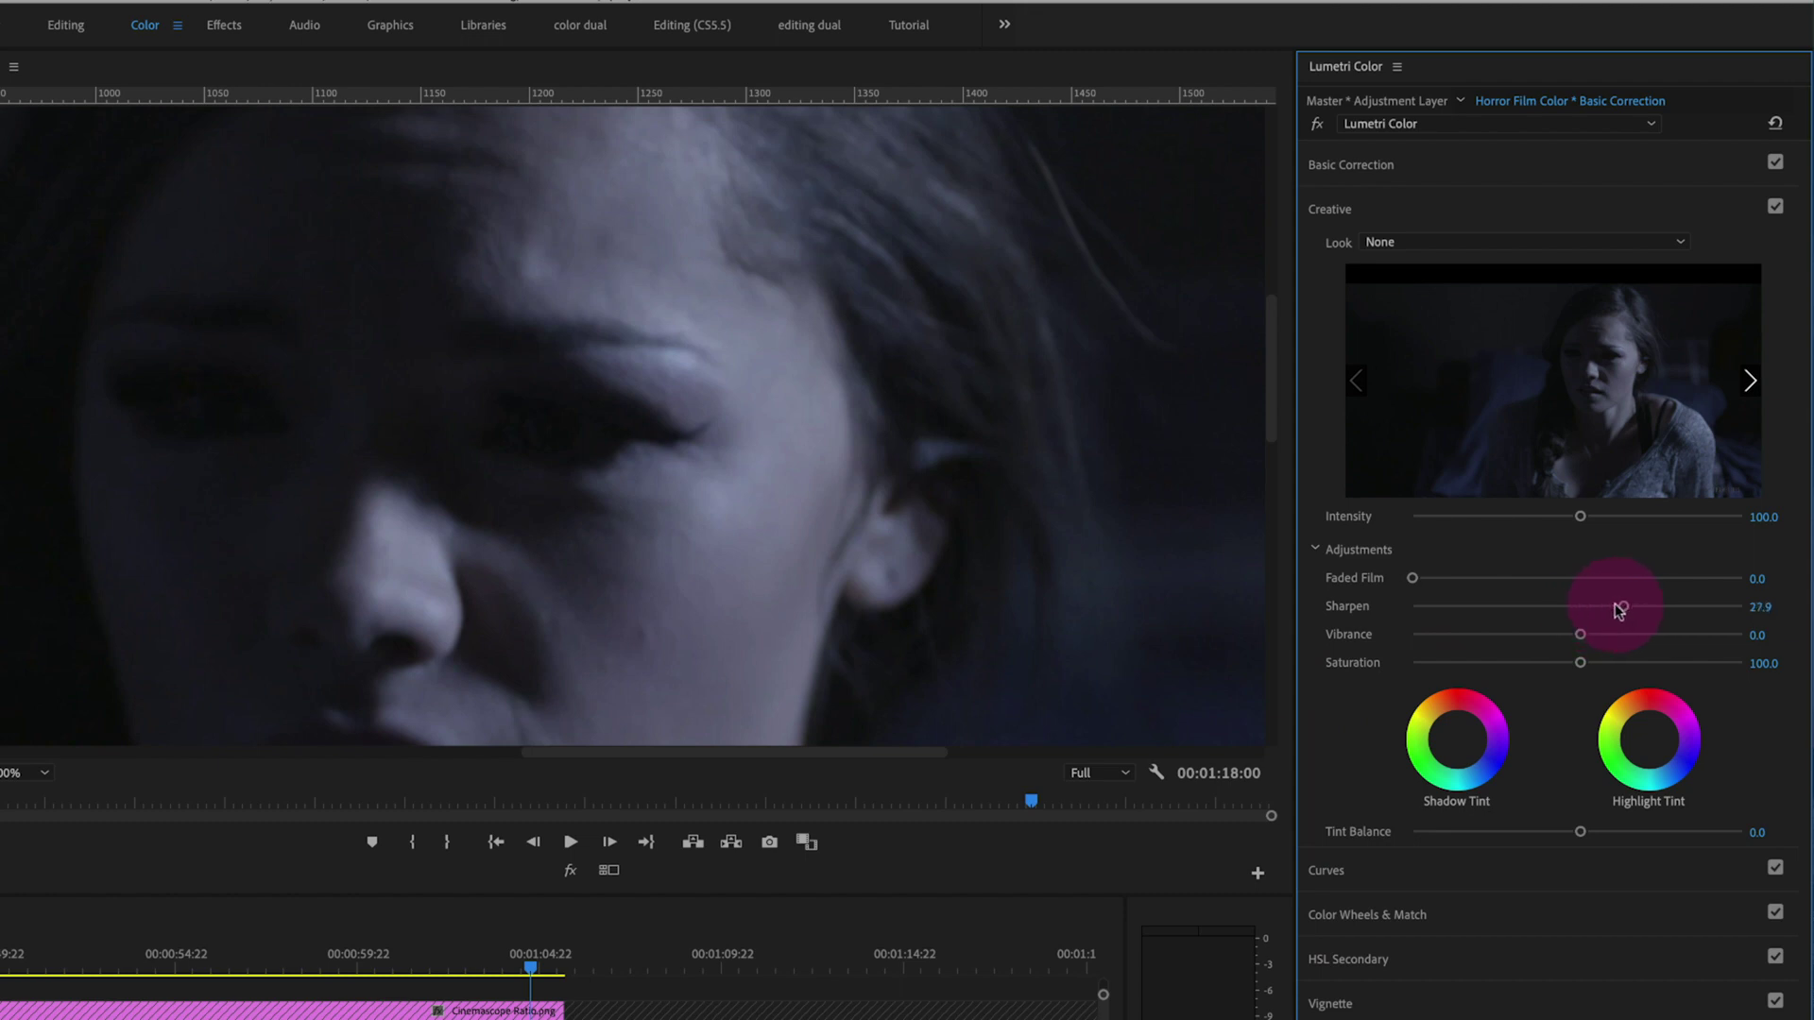
click(1342, 168)
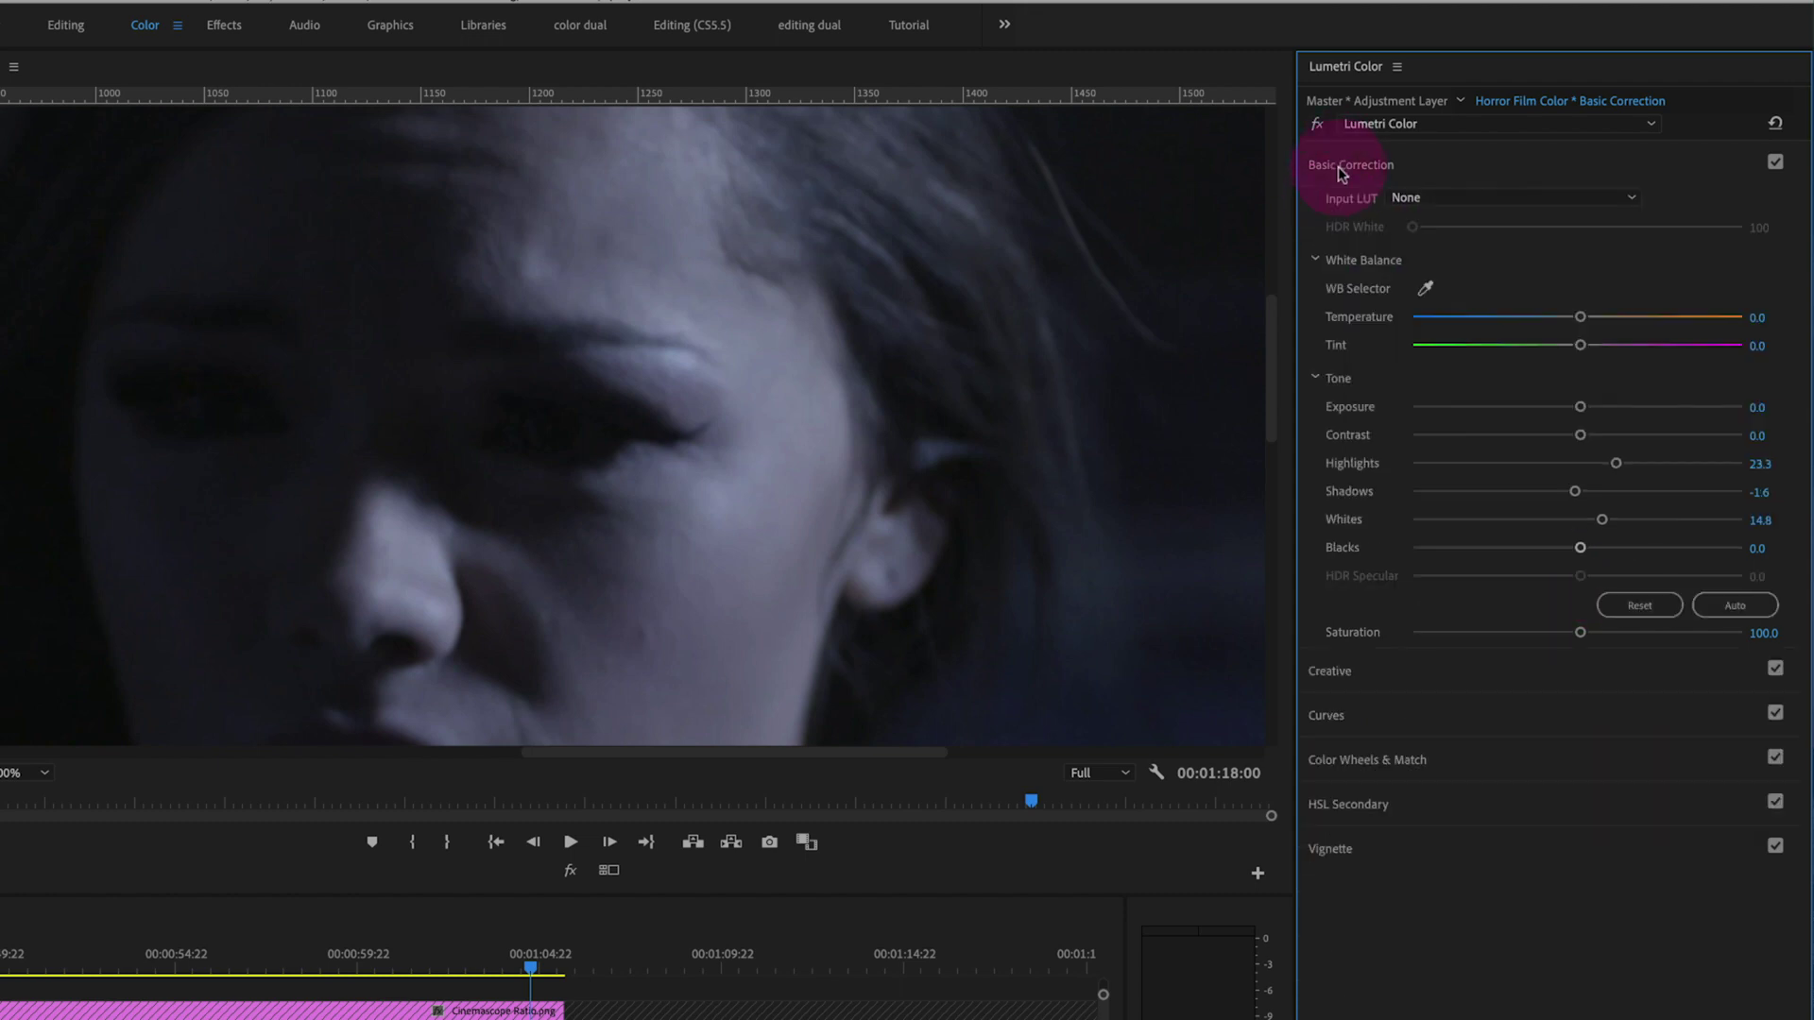
click(1582, 551)
drag(1575, 547, 1573, 548)
click(1763, 548)
text(-1)
key(Return)
Nudge Contrast up and move the Summer Blockbuster layer over SCENE 10
drag(1579, 434, 1576, 442)
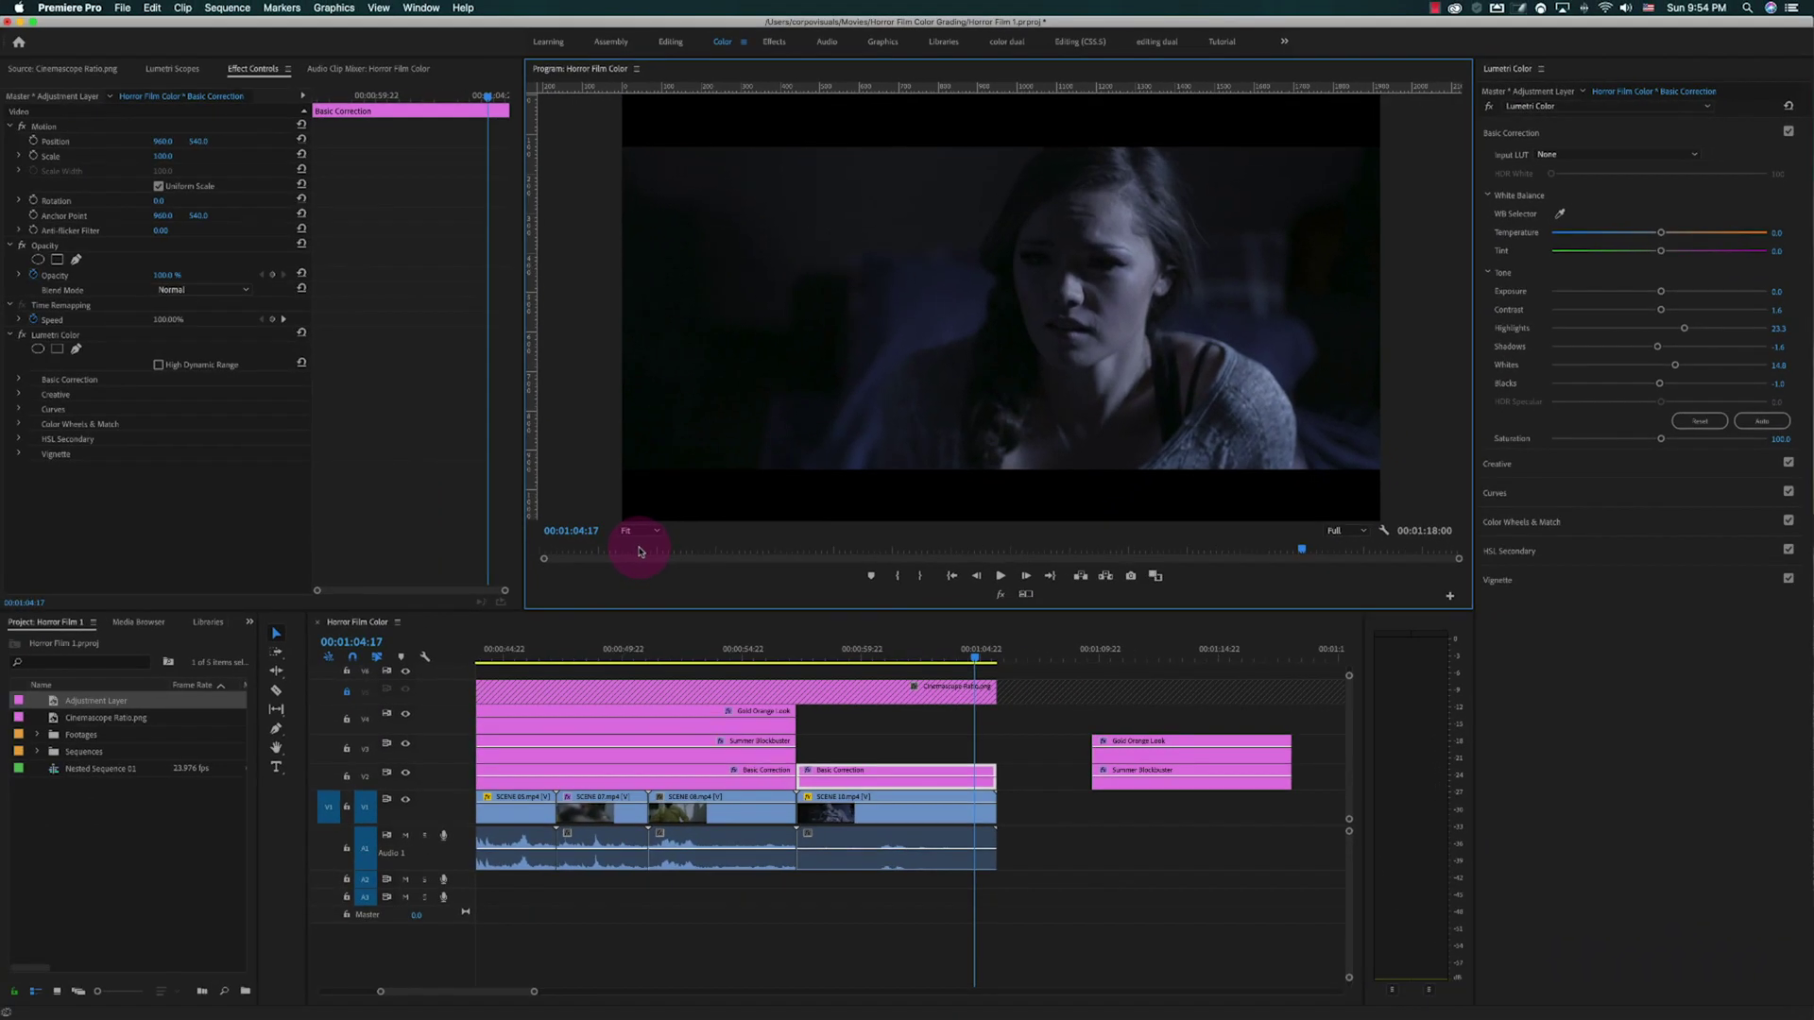
drag(1150, 776, 887, 746)
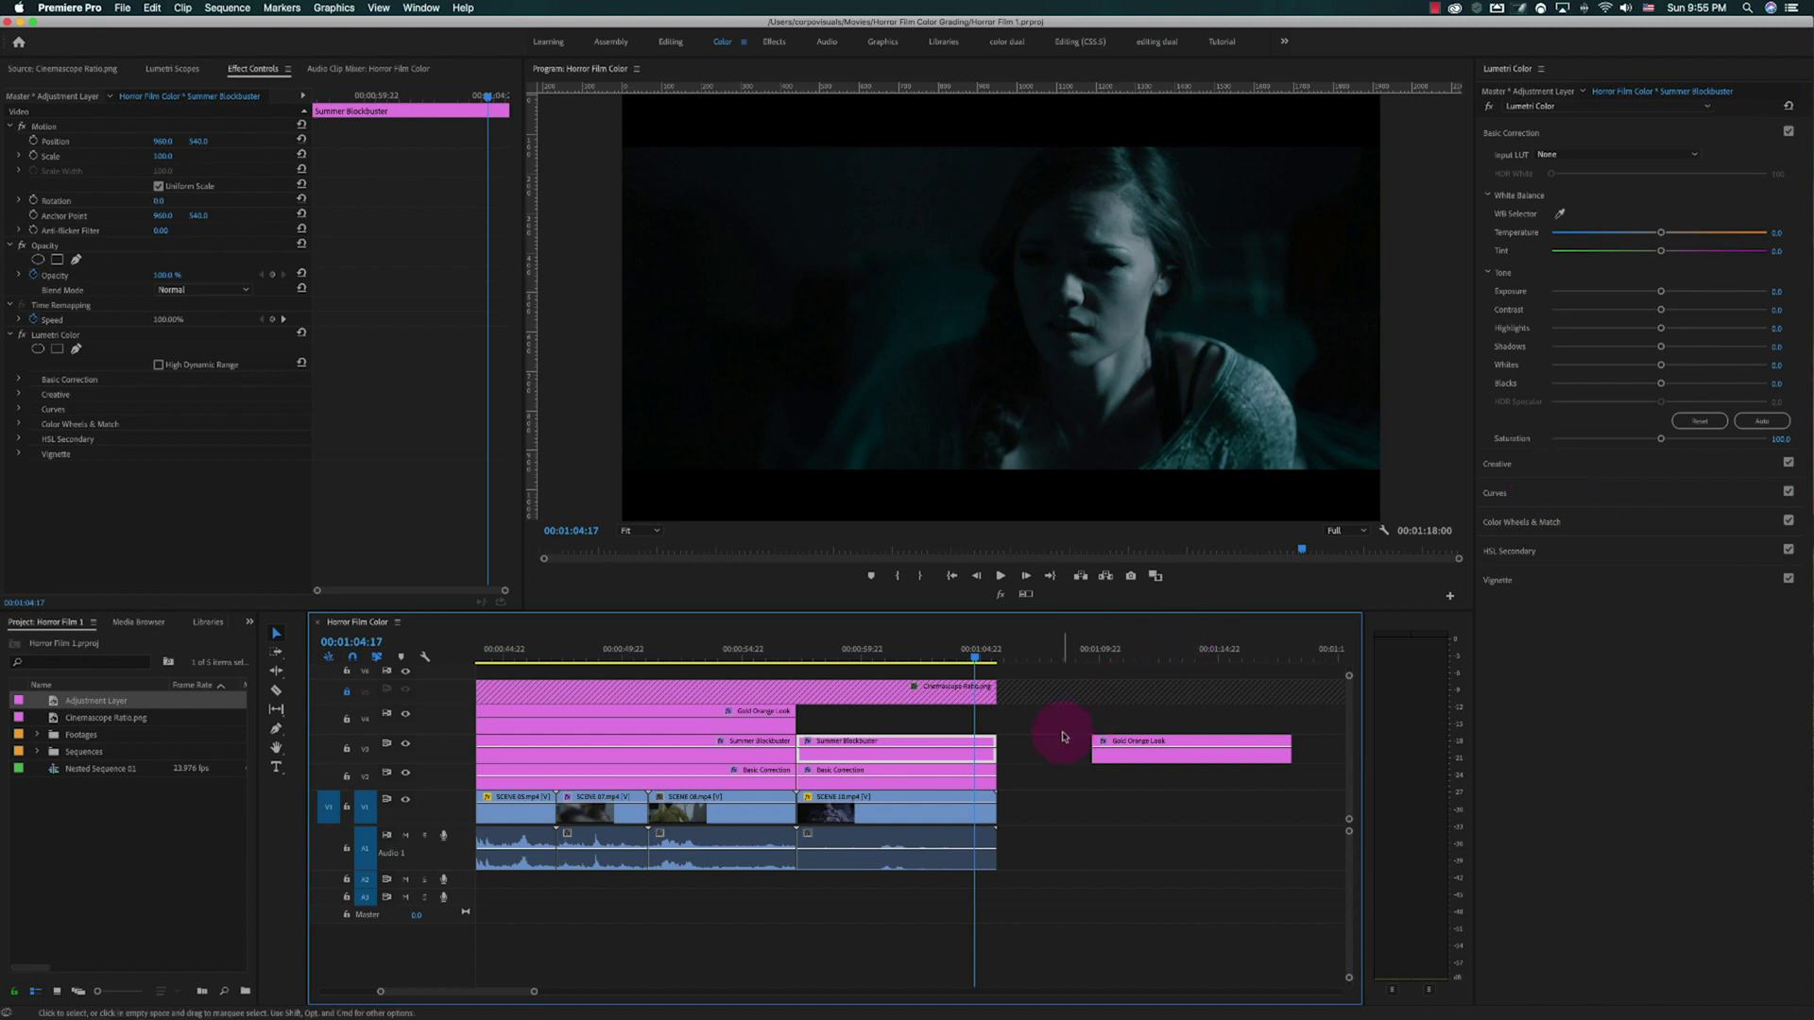
click(1509, 498)
click(1685, 277)
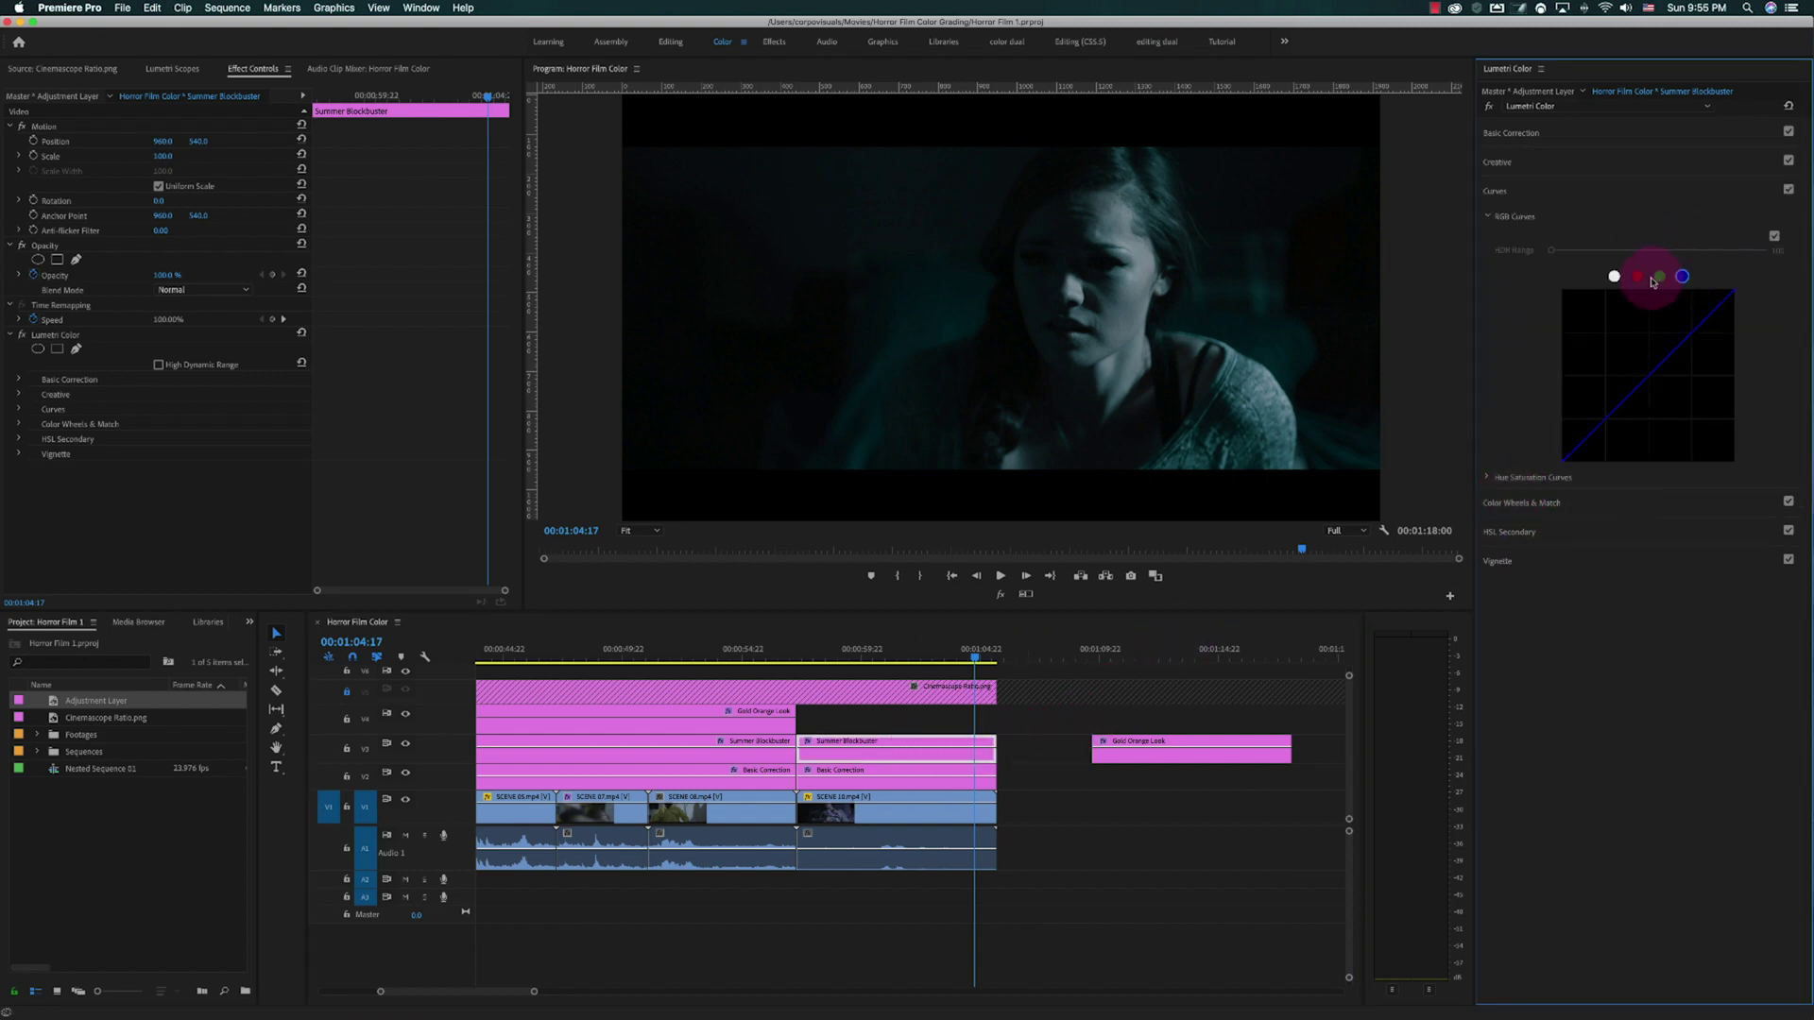
click(1660, 277)
click(1637, 276)
click(1614, 275)
click(1502, 191)
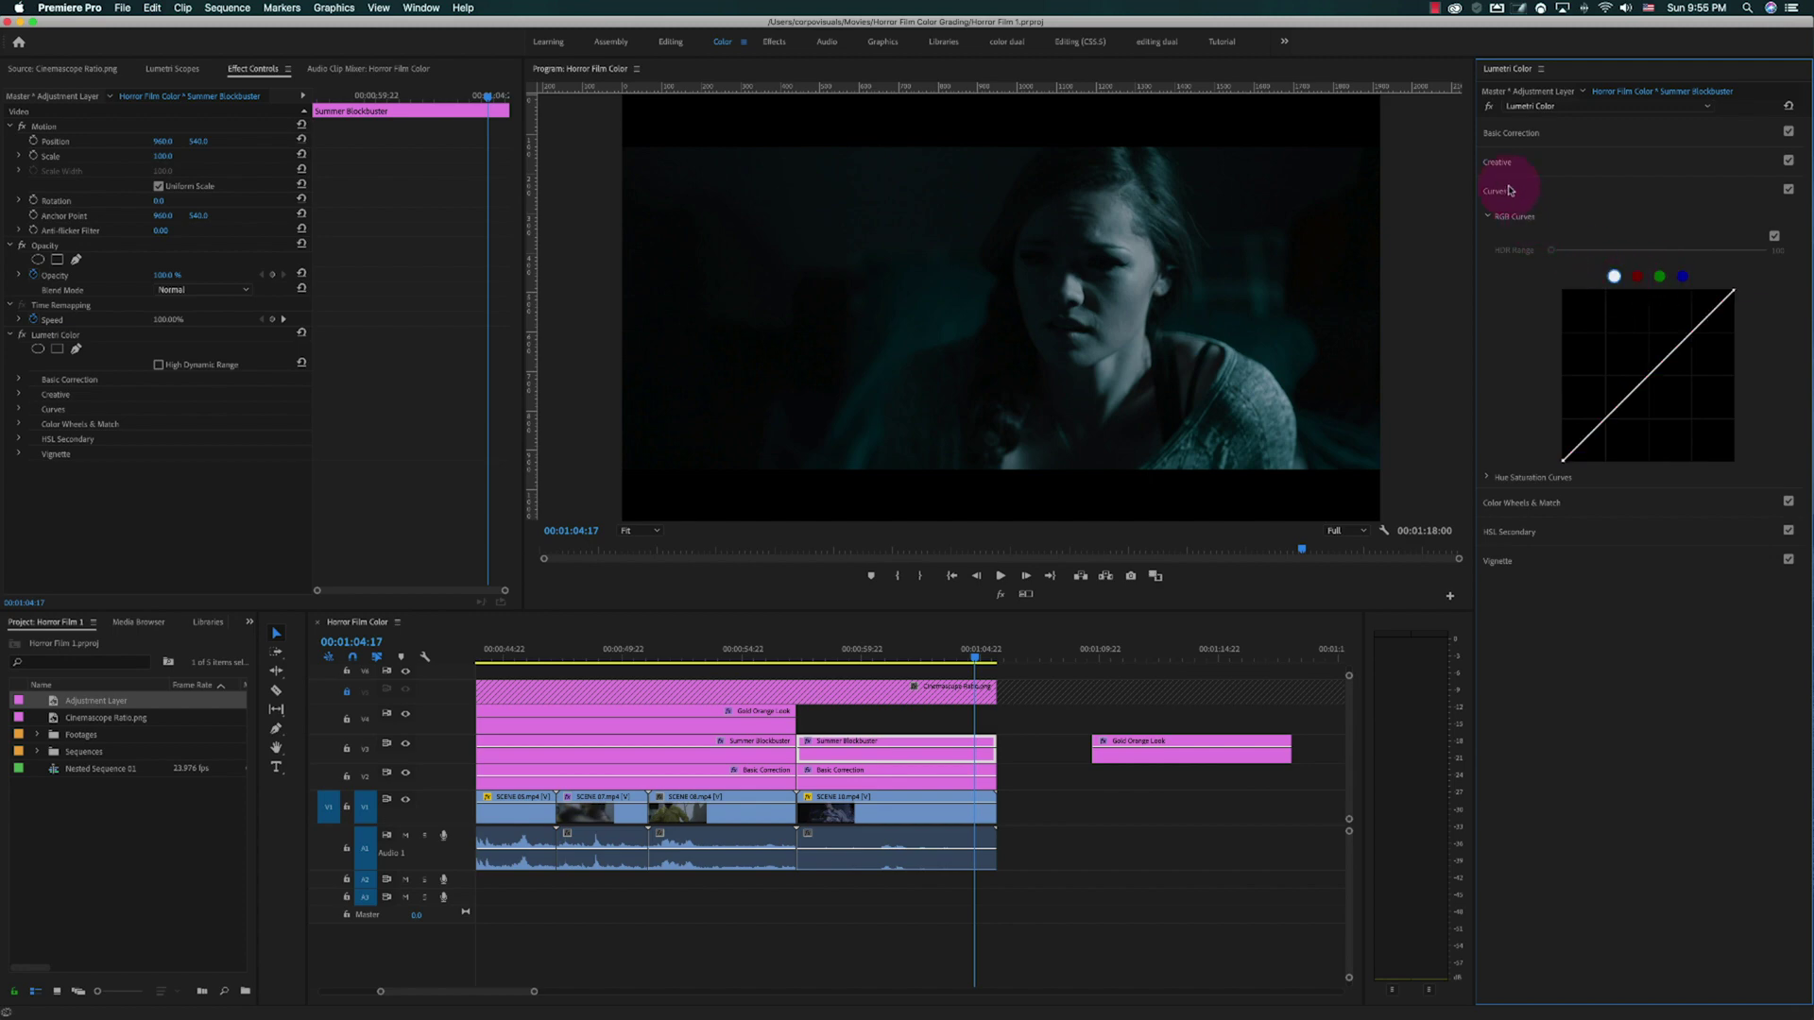
click(782, 847)
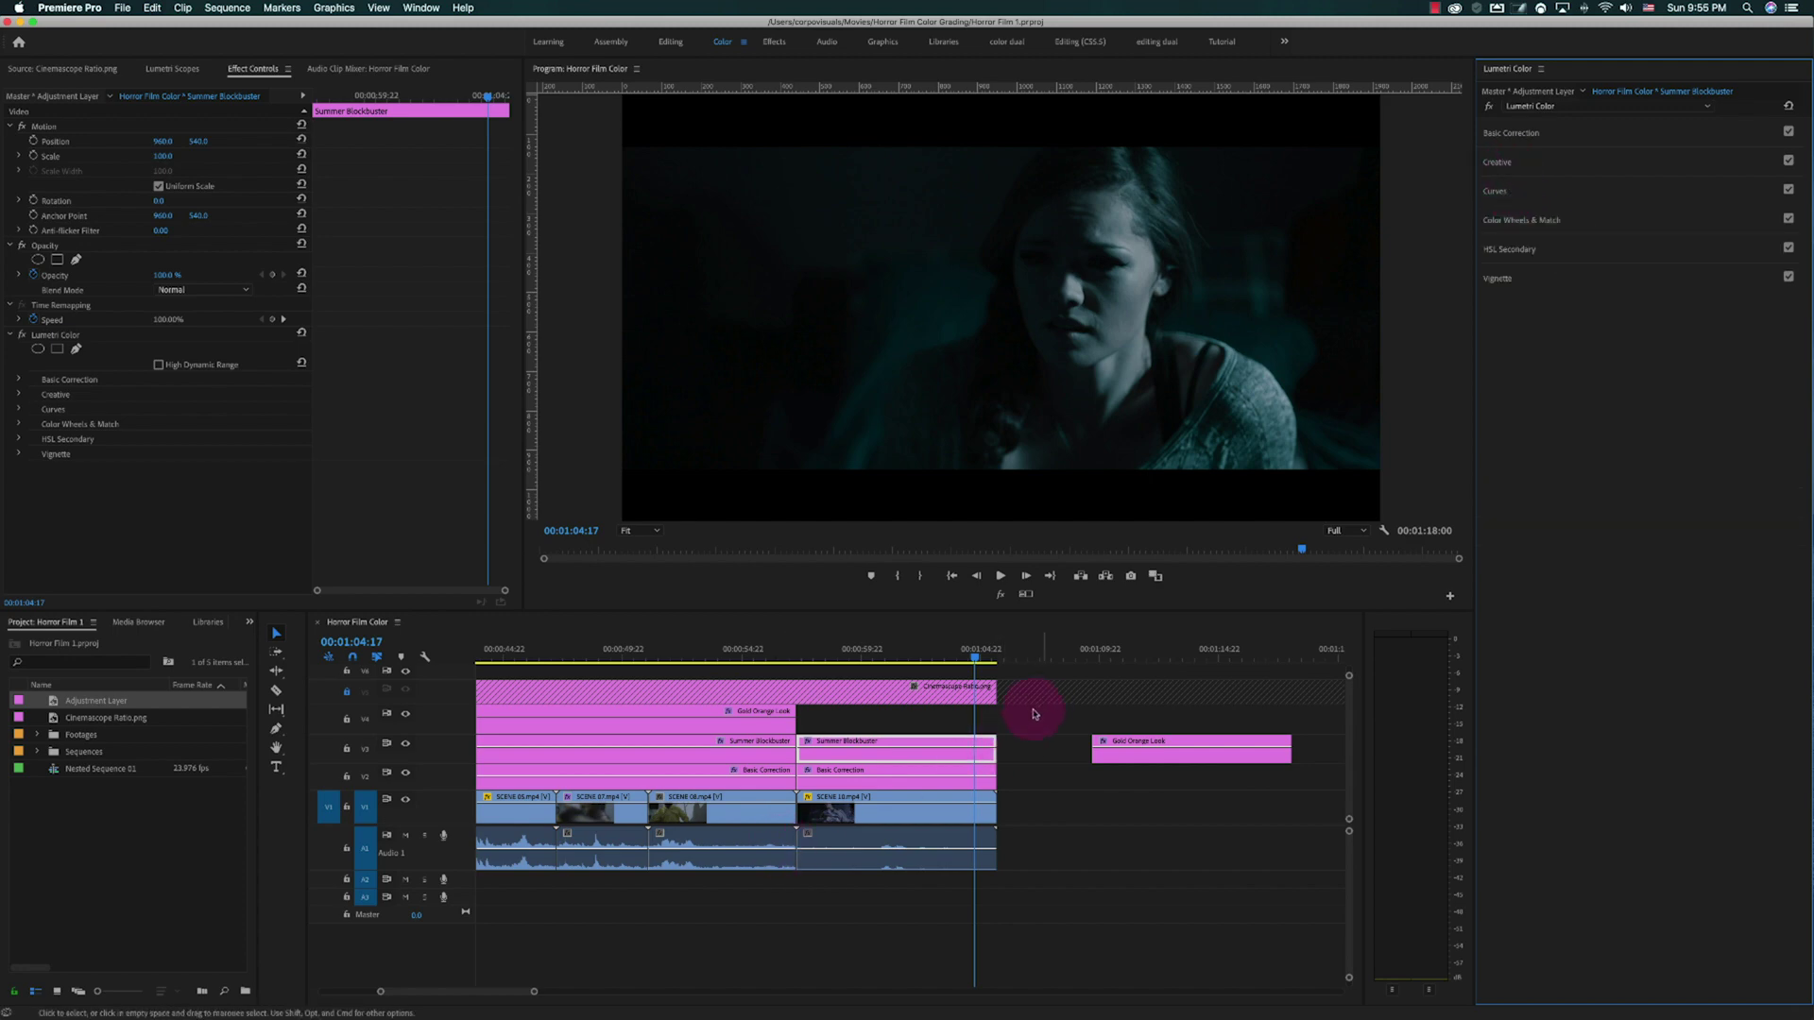
Lower Summer Blockbuster's look intensity to 13.9 and move Gold Orange Look over SCENE 10
click(1508, 164)
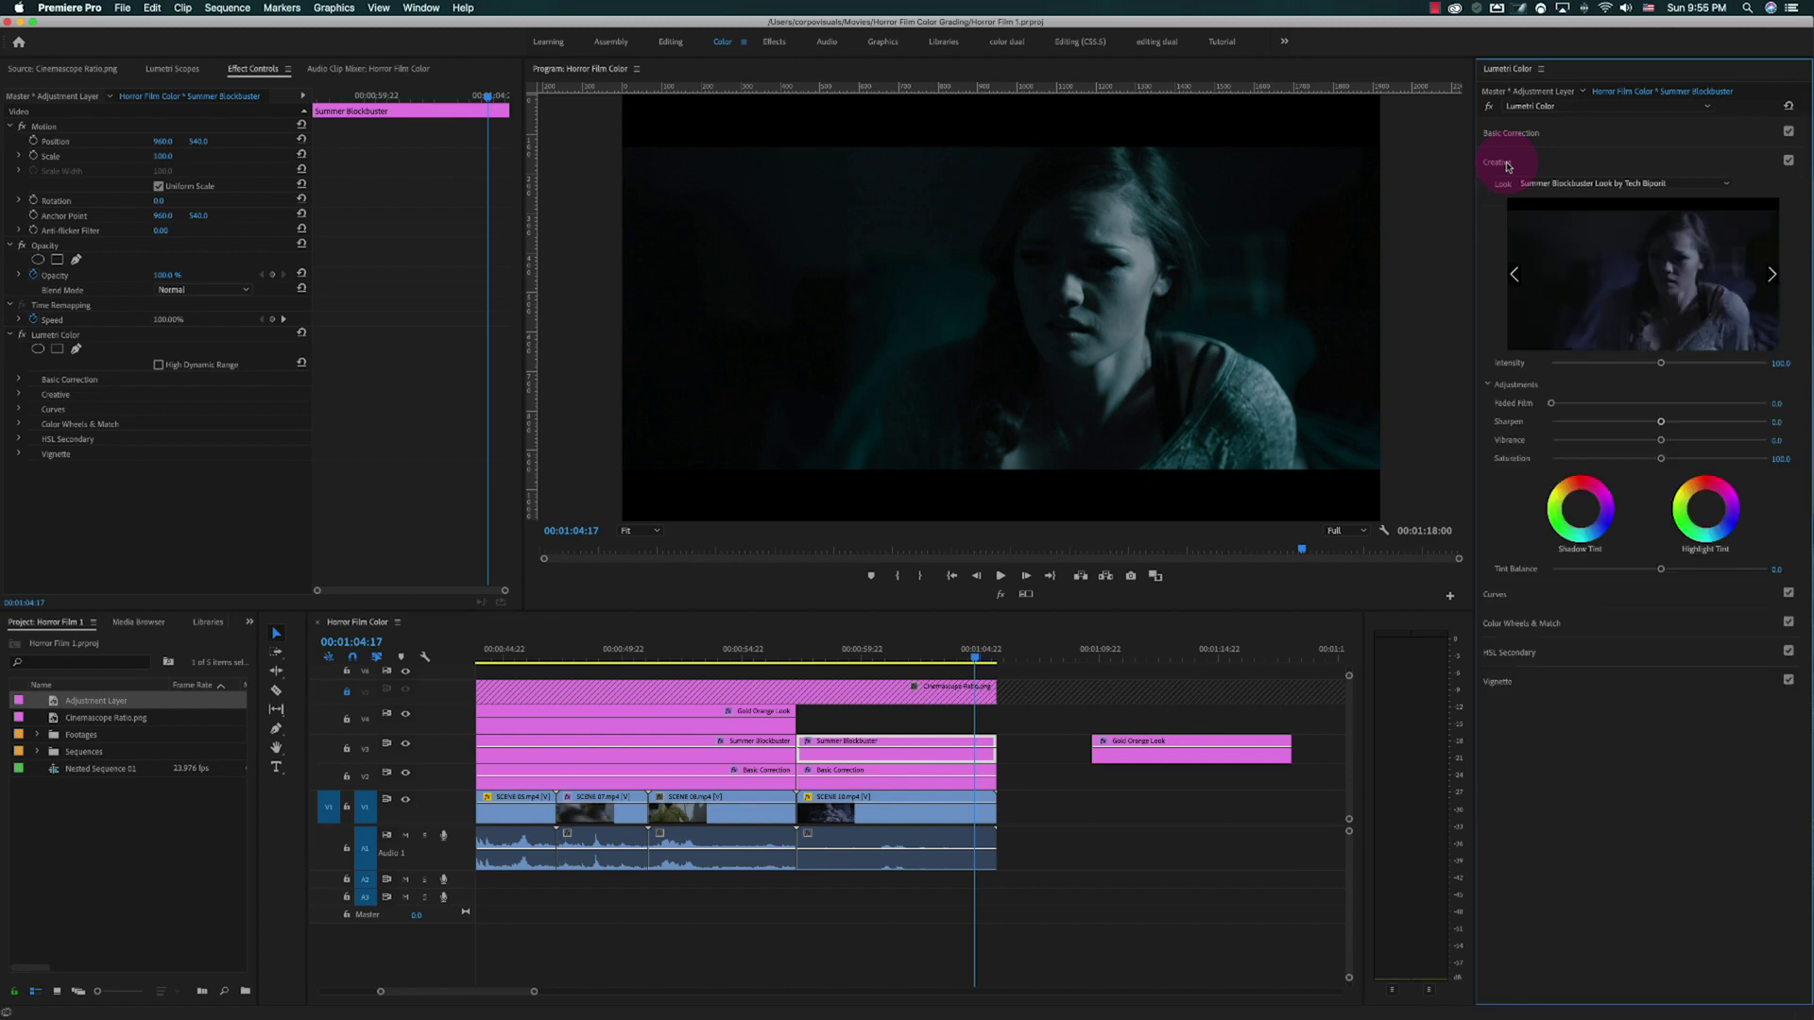
click(1667, 377)
drag(1663, 368, 1534, 376)
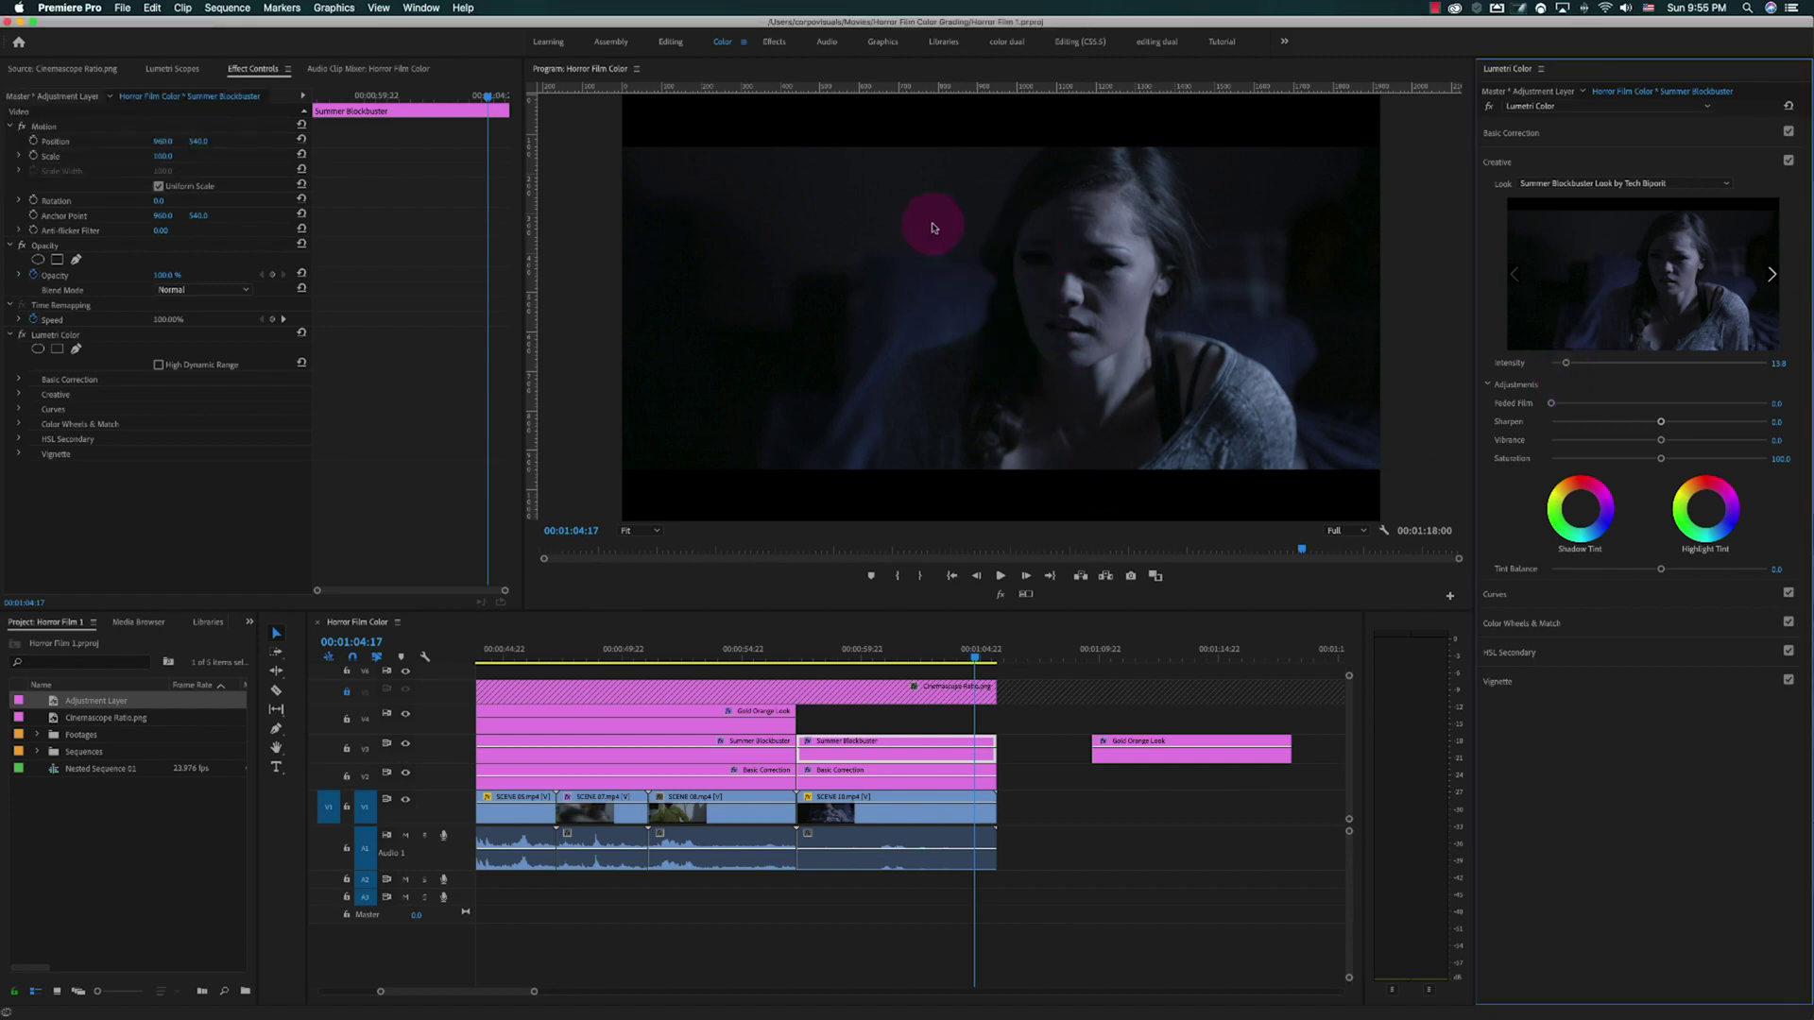
click(406, 746)
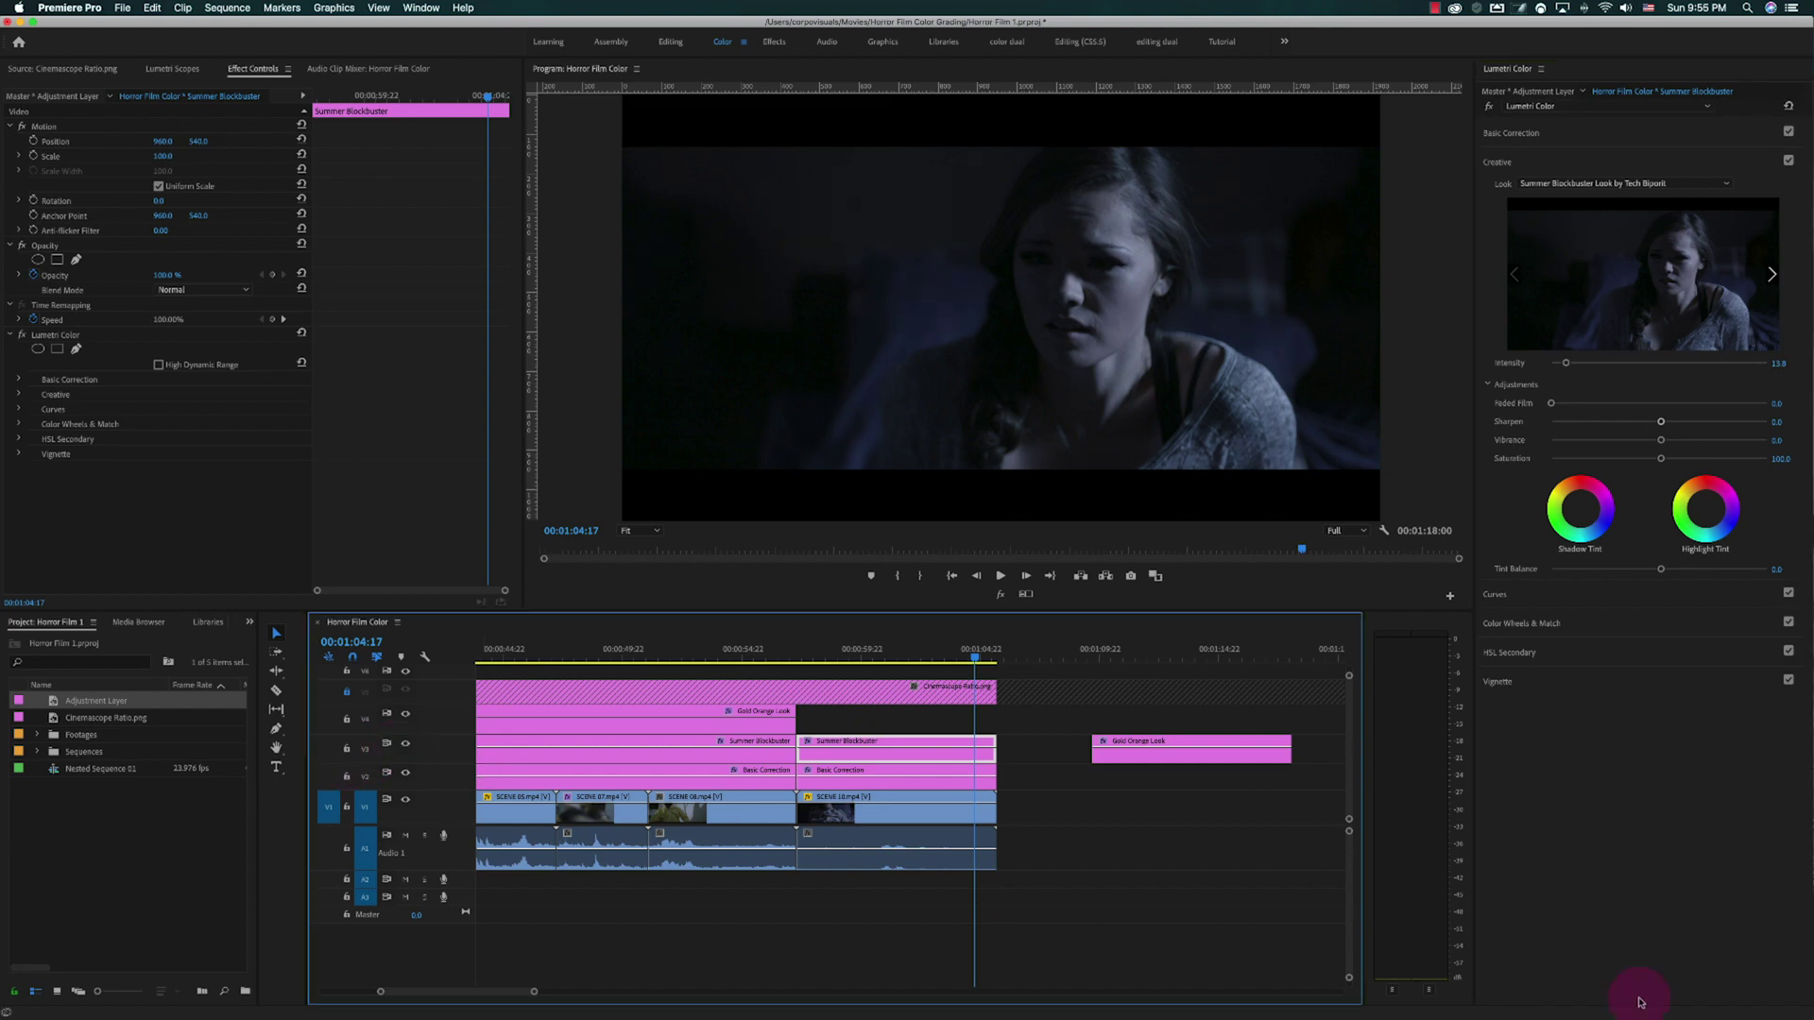
drag(1154, 748, 905, 727)
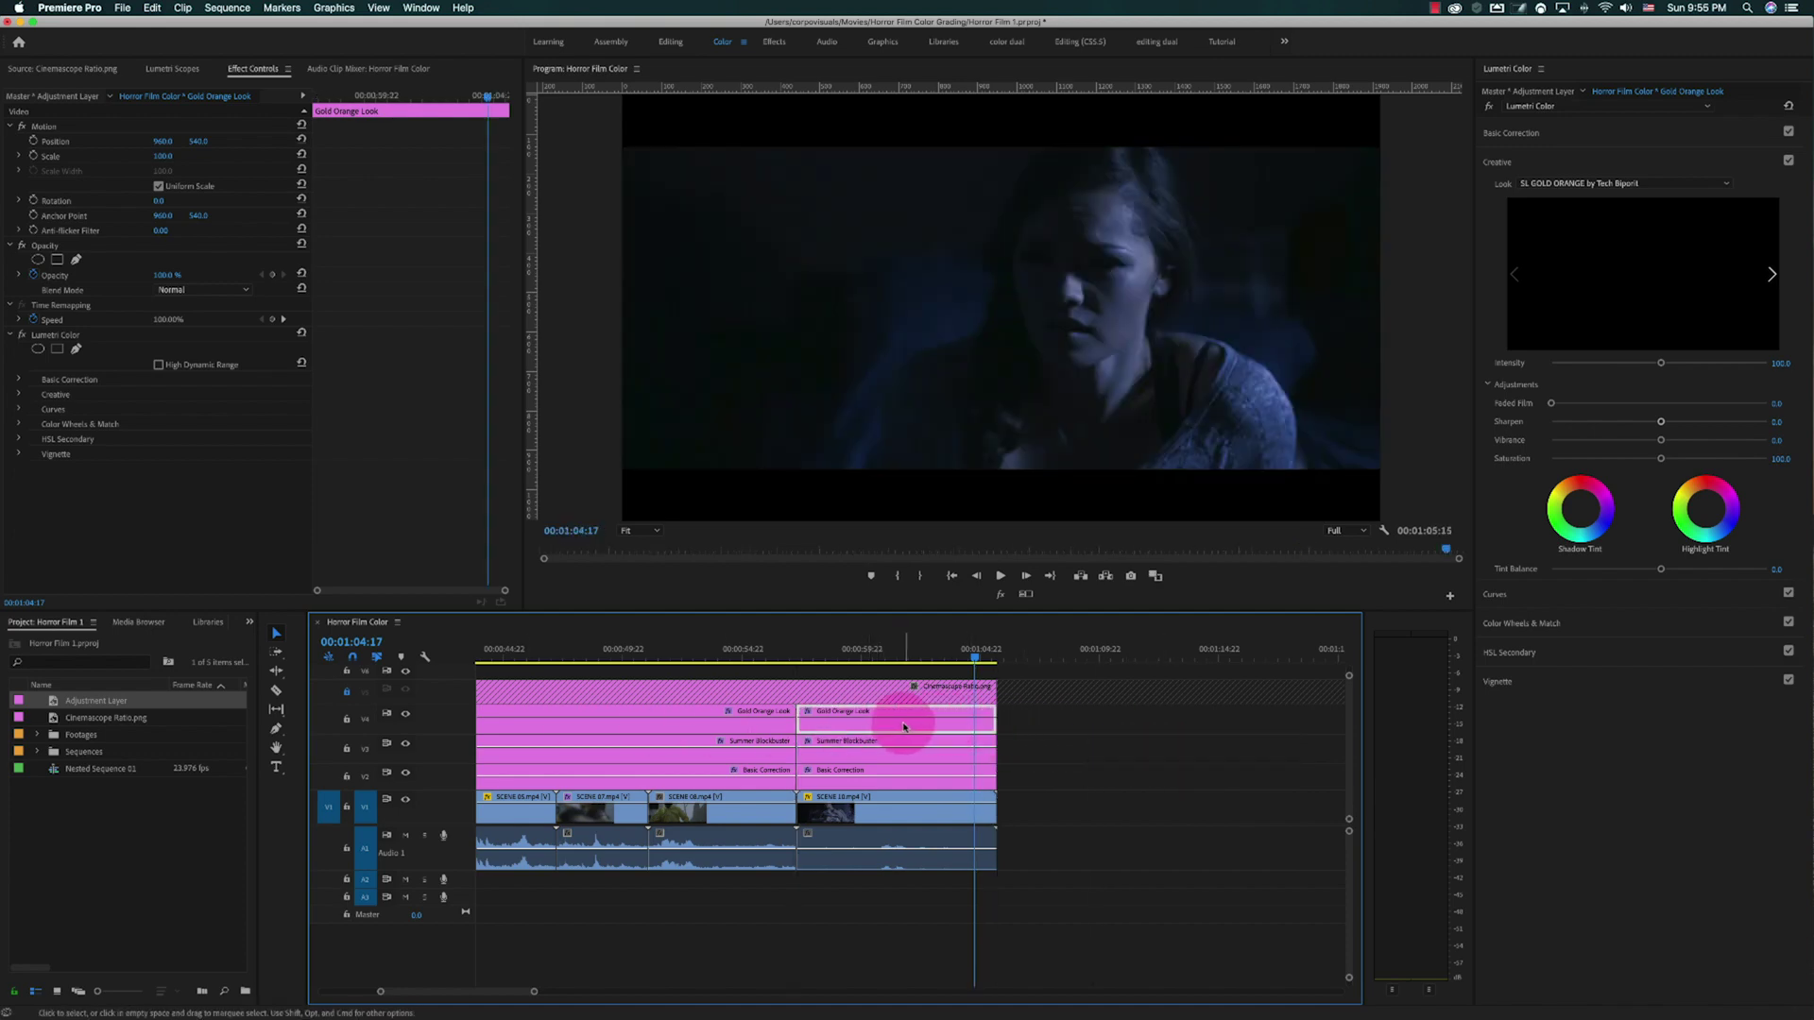
Drop Gold Orange Look Intensity to 10.0, reset the shadow tint, and play the sequence
click(1661, 364)
drag(1661, 365, 1581, 381)
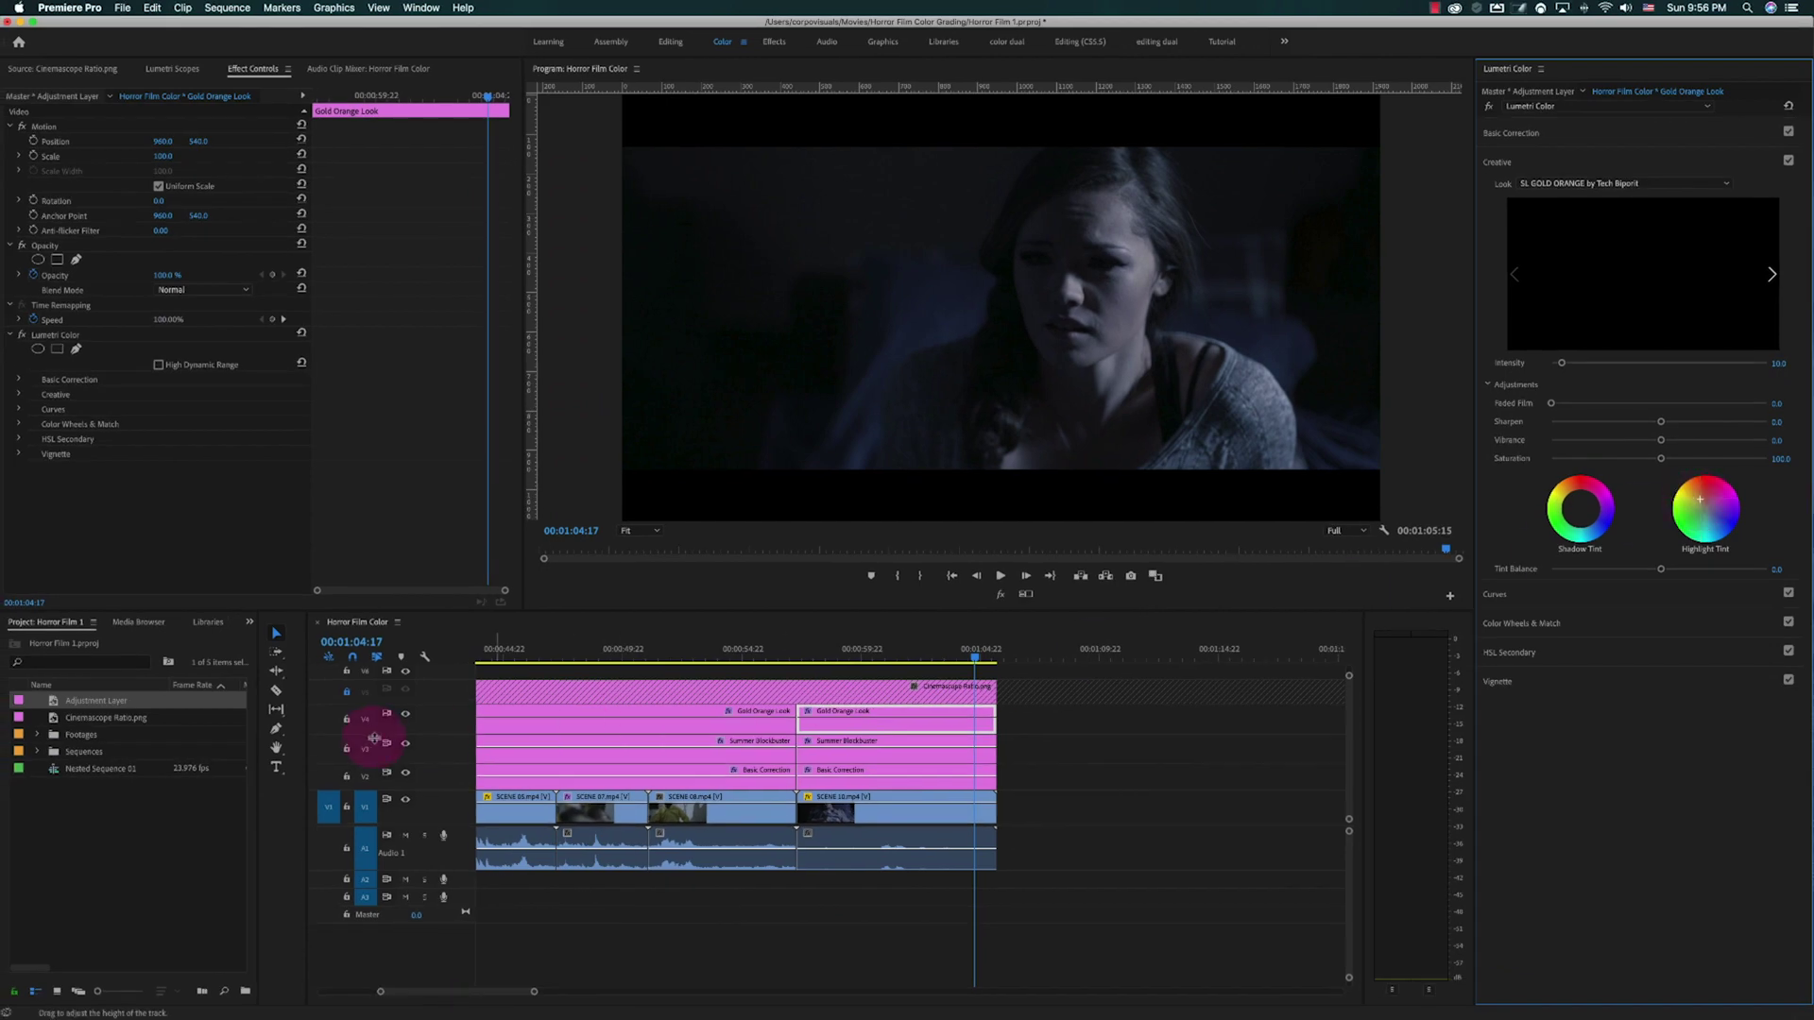
click(405, 717)
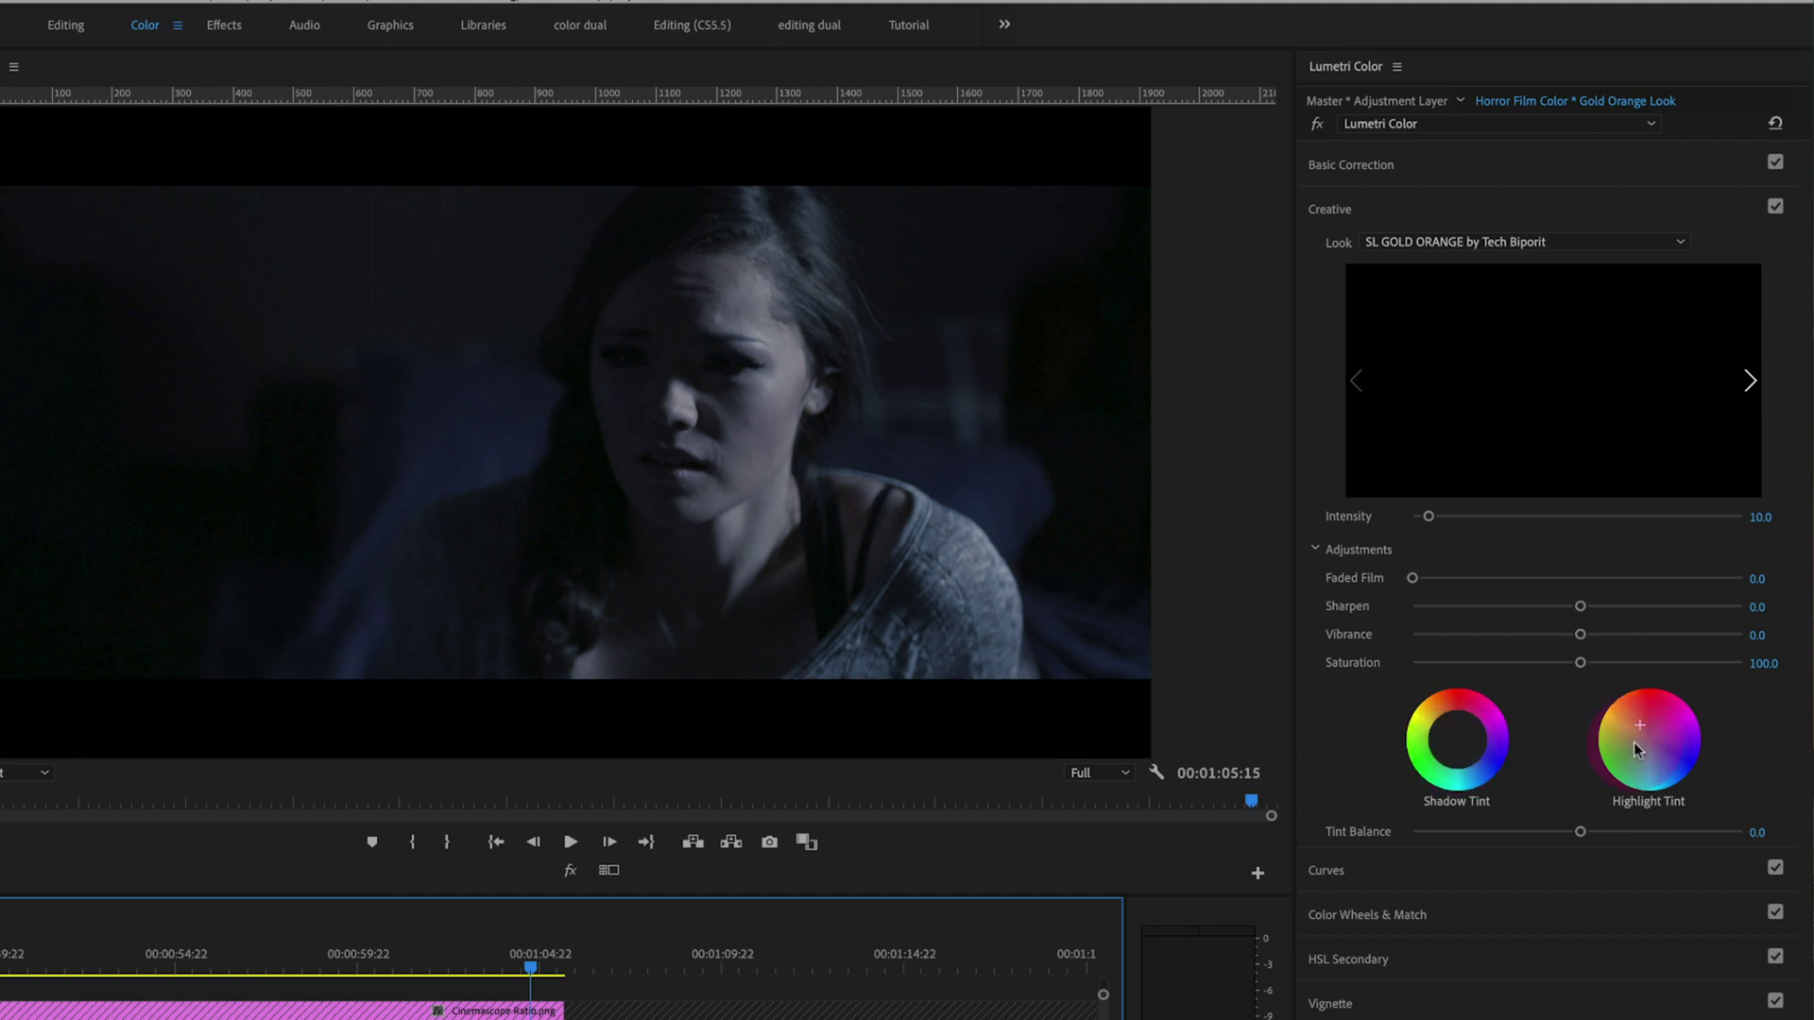
mouse_move(1461, 756)
mouse_down()
mouse_move(1440, 752)
mouse_move(1461, 756)
mouse_up()
double_click(1453, 751)
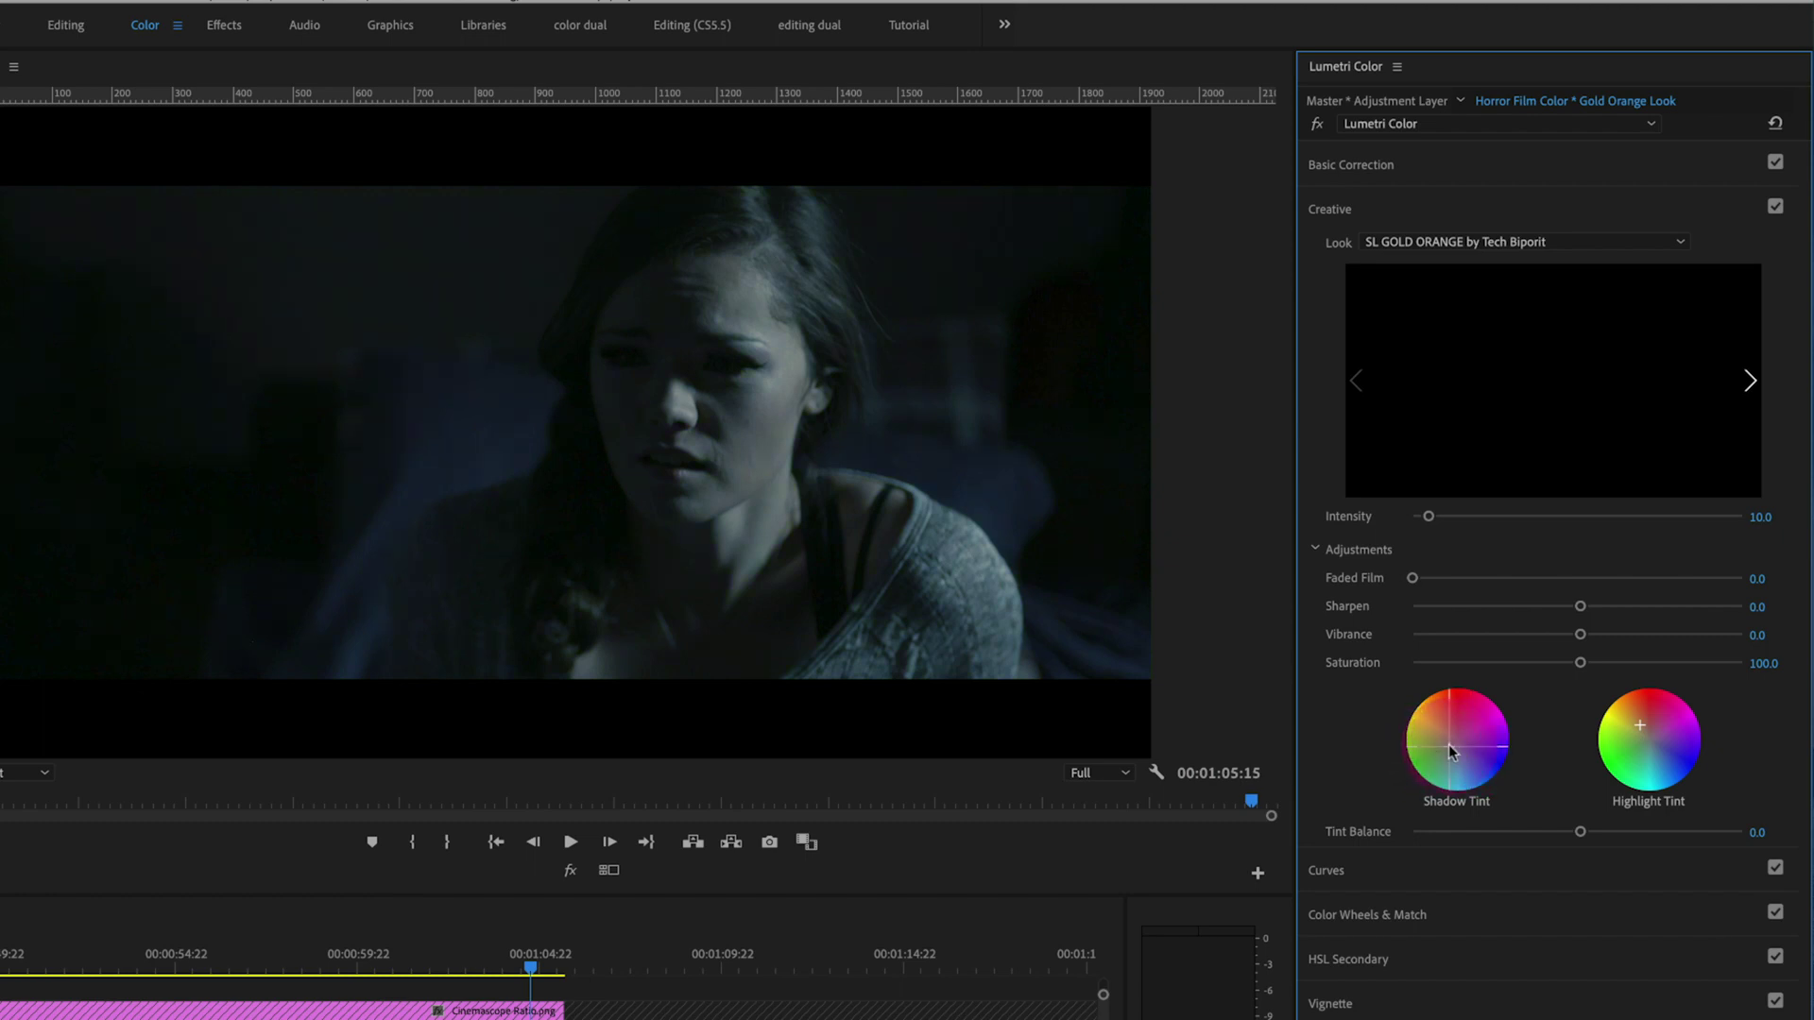
click(264, 966)
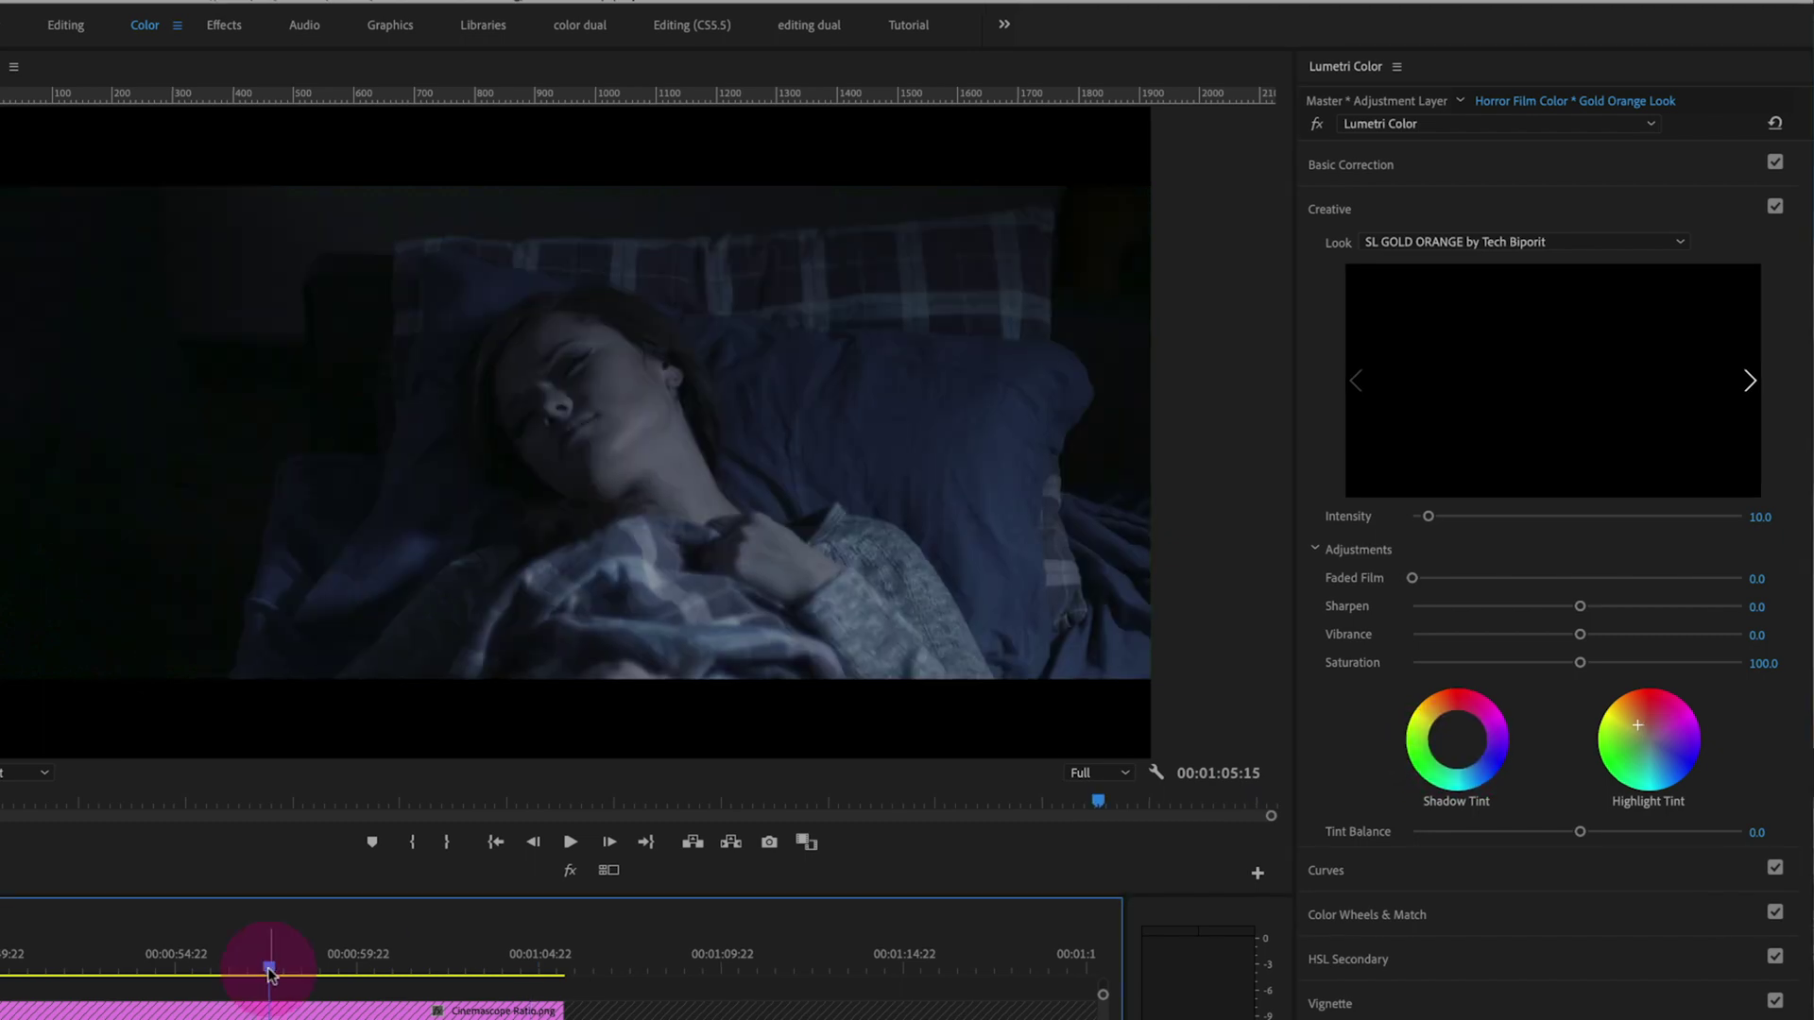
click(571, 841)
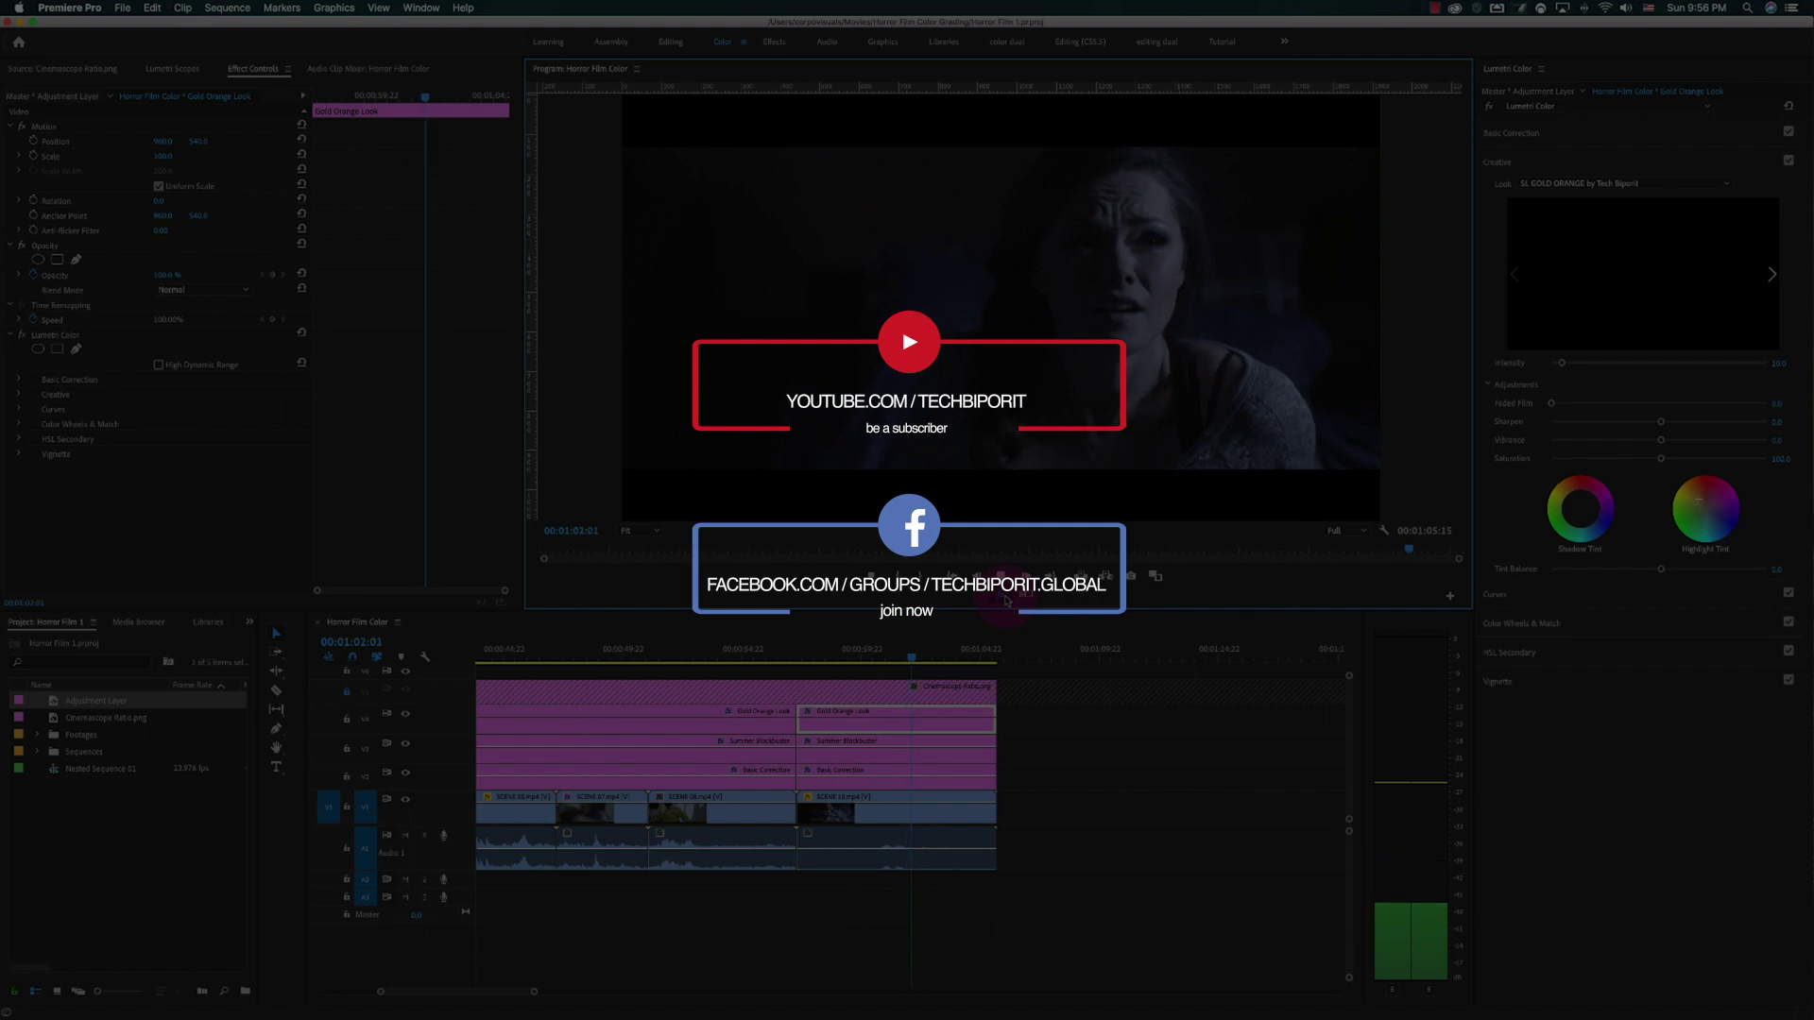
click(807, 658)
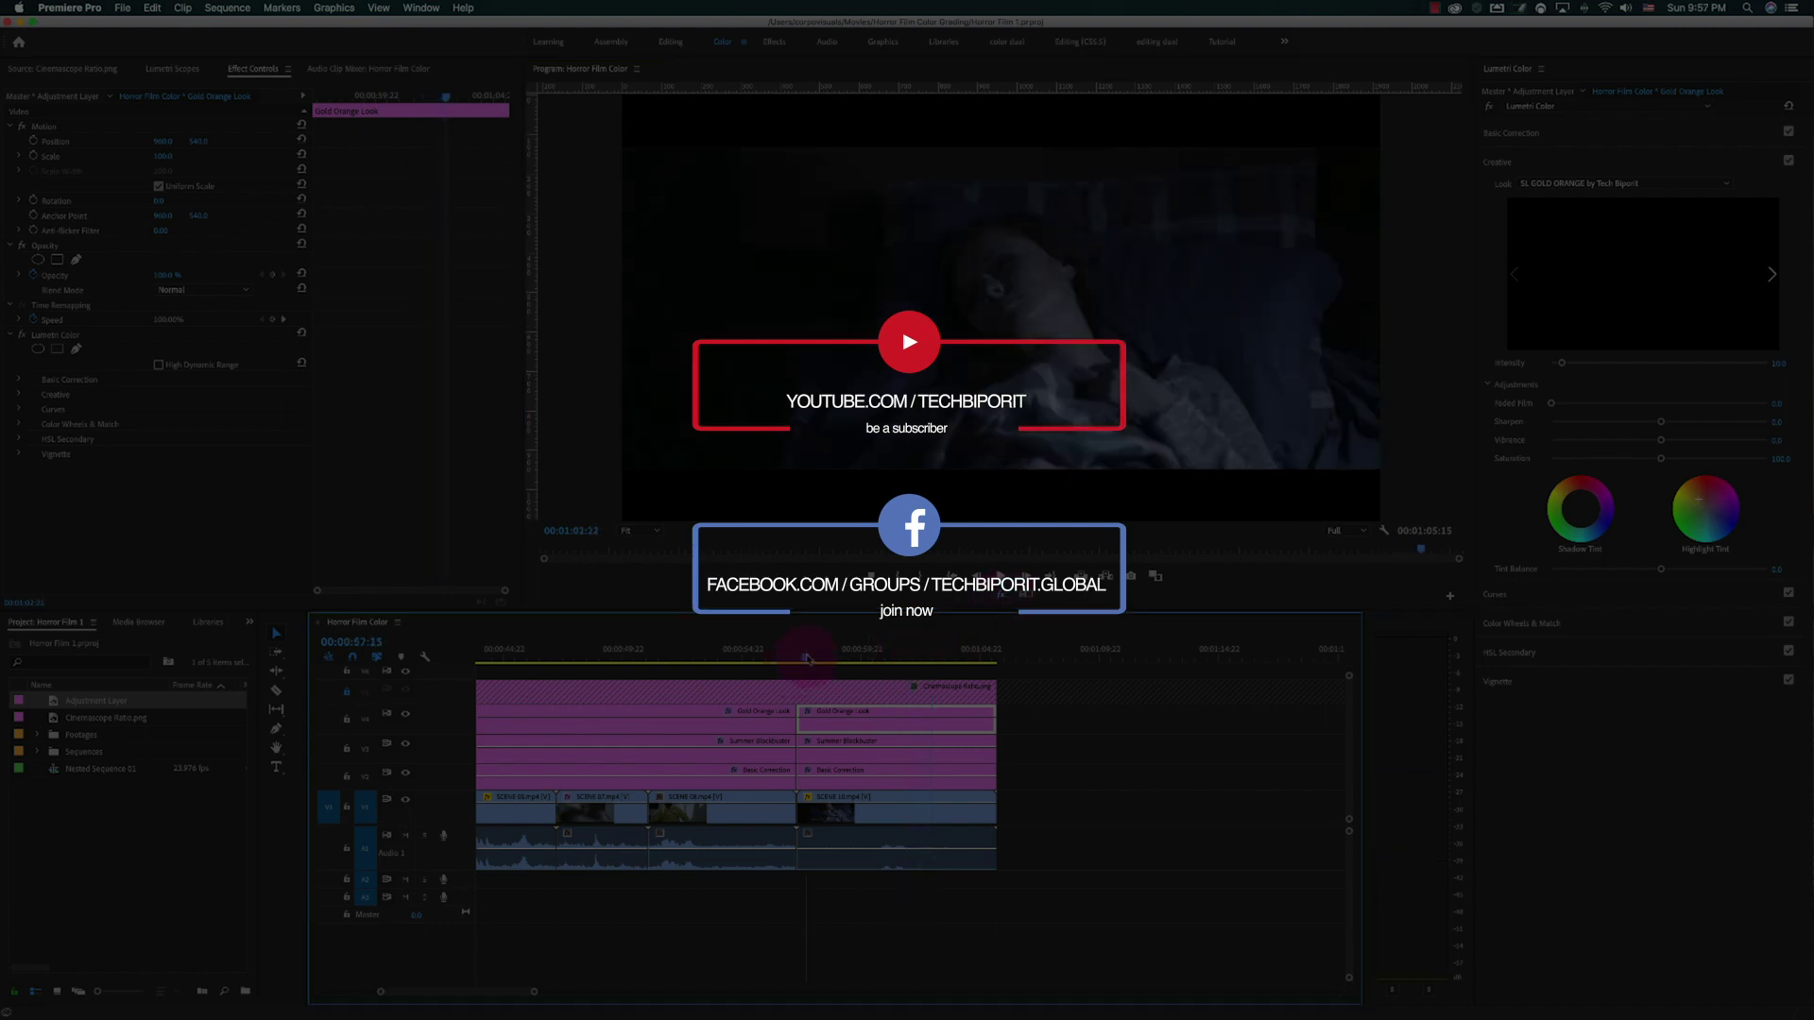
click(1003, 600)
key(space)
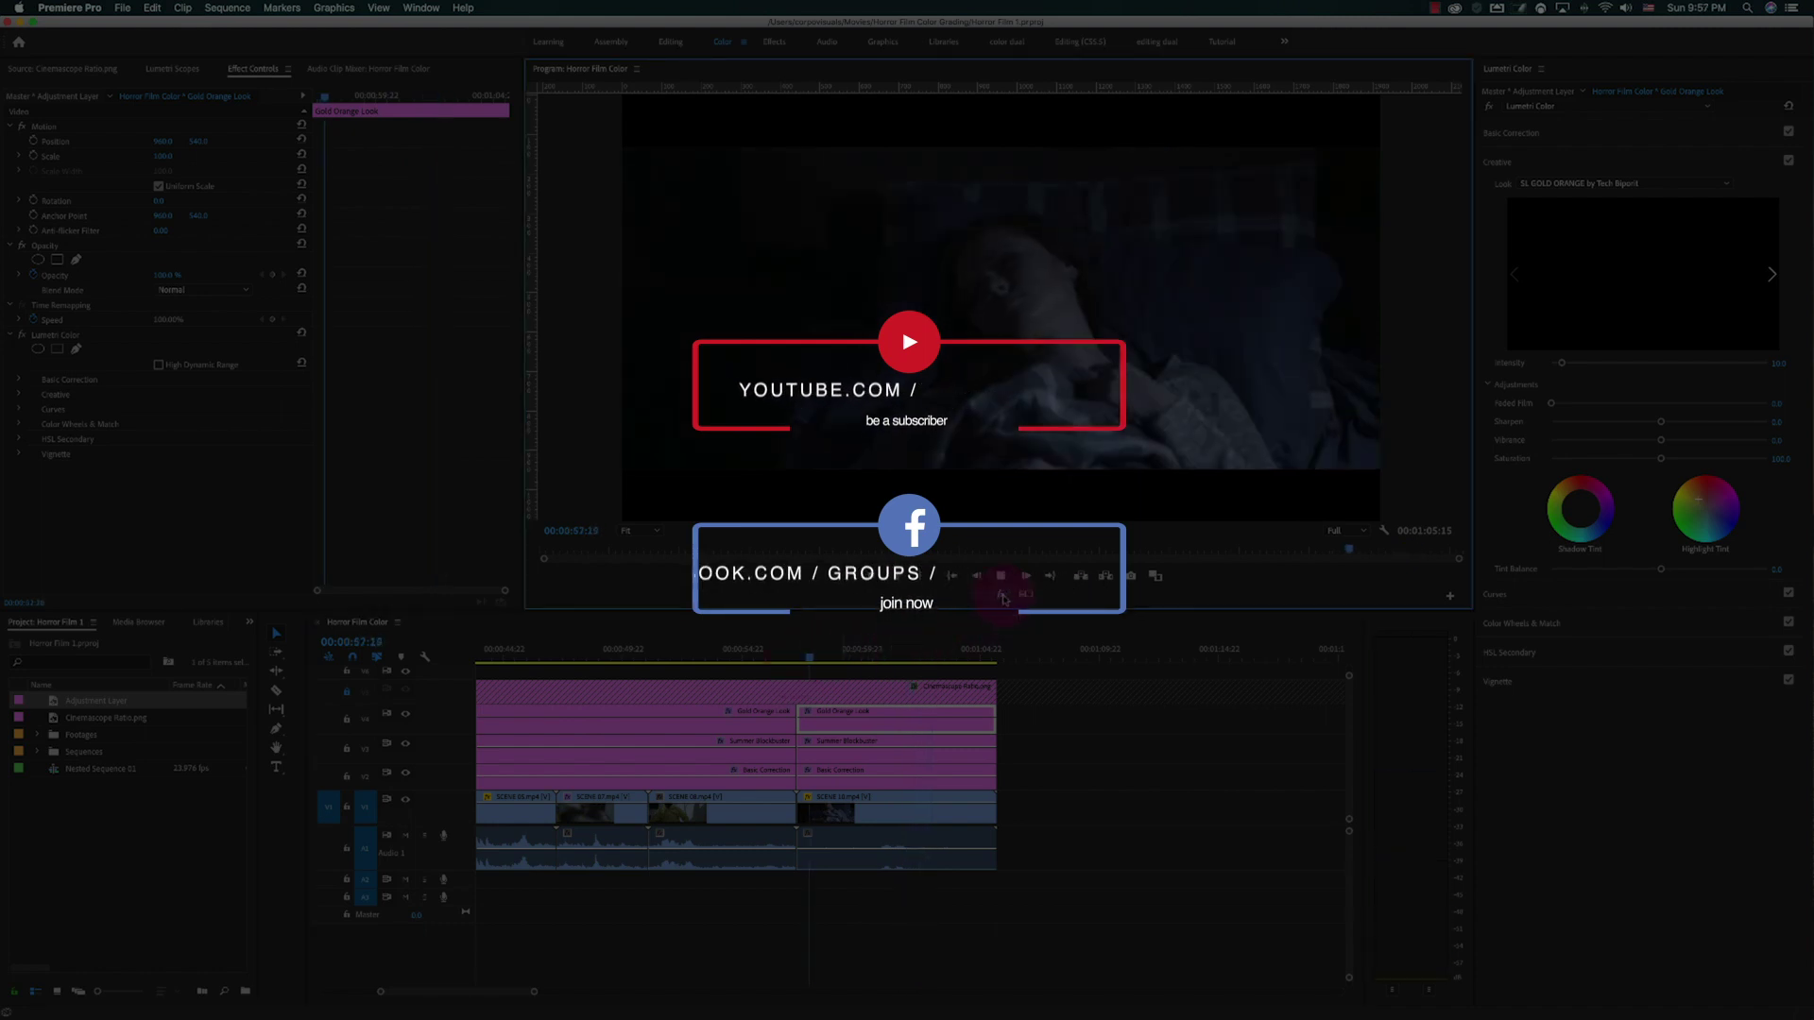